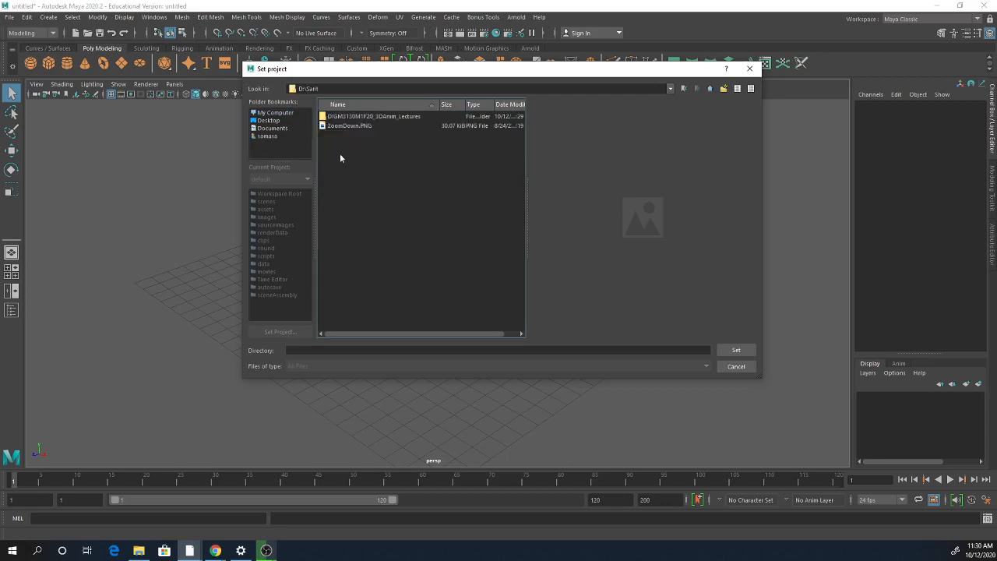
- Set the project to the DIGM3130F20WK08_Project folder inside the DIGM3130M1F20_3DAnim_Lectures folder
double_click(375, 116)
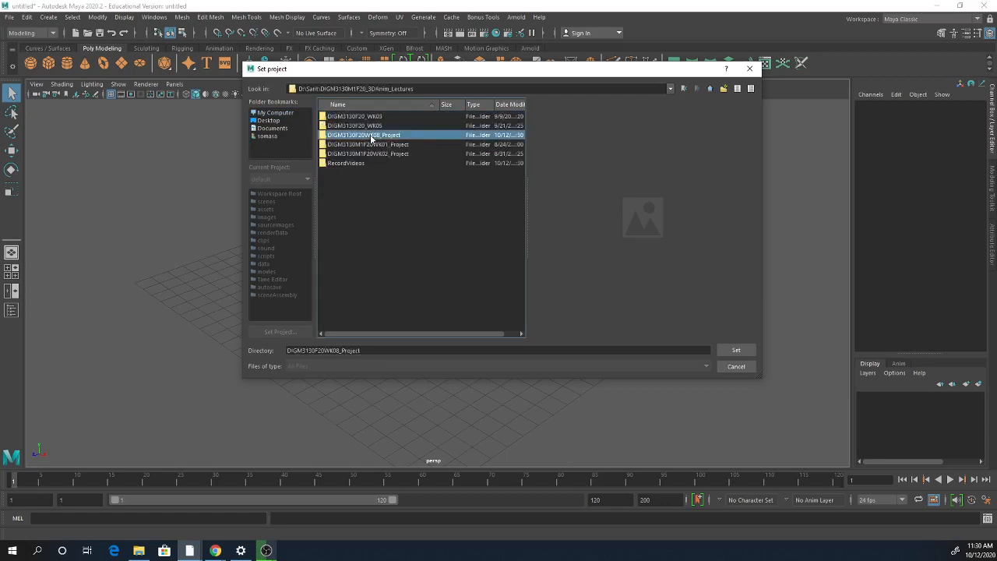
double_click(372, 135)
click(715, 351)
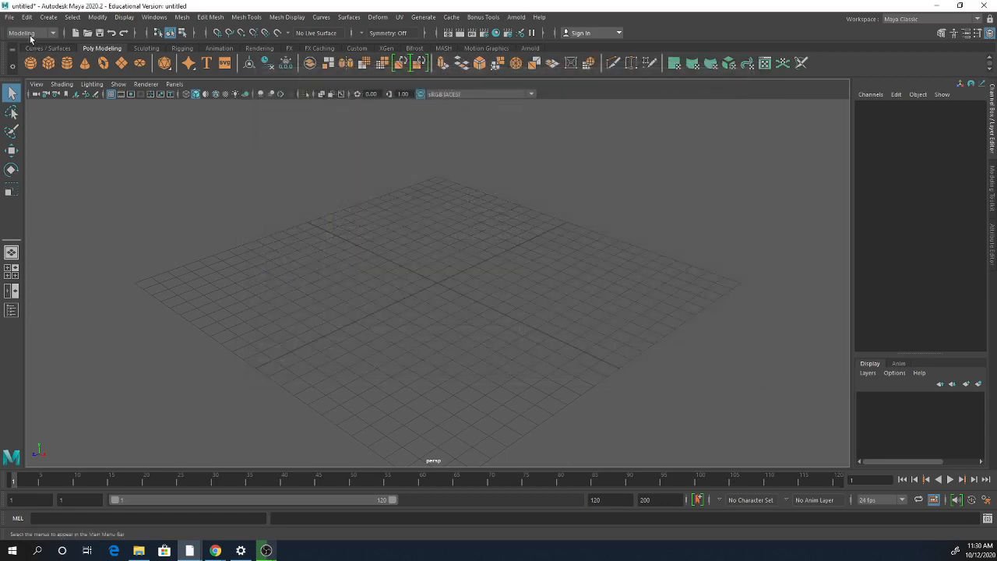
- Open the scene FirstPass_animatic04.mb from the project's Animatic scenes folder and dismiss the color management warning
click(9, 16)
click(14, 50)
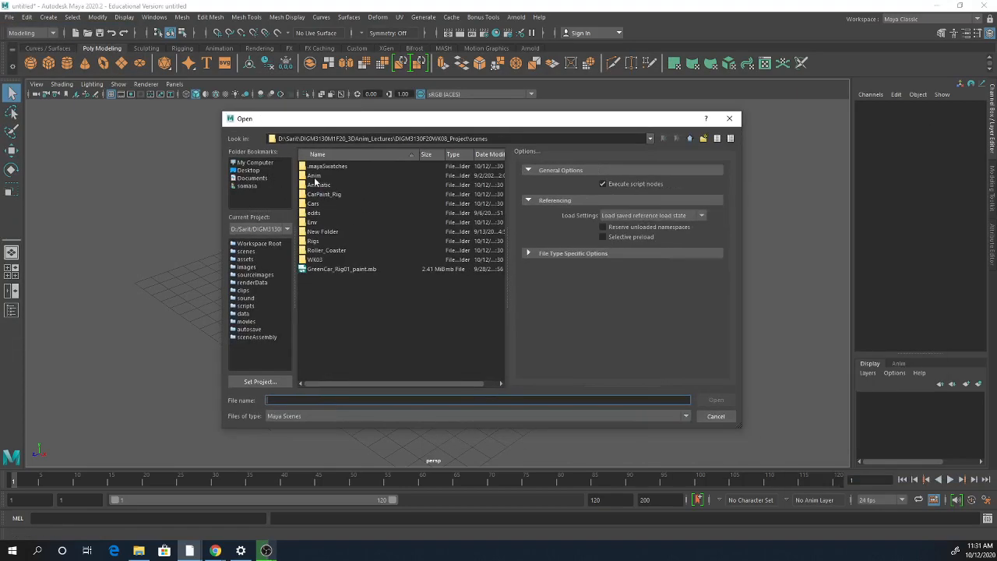
double_click(316, 186)
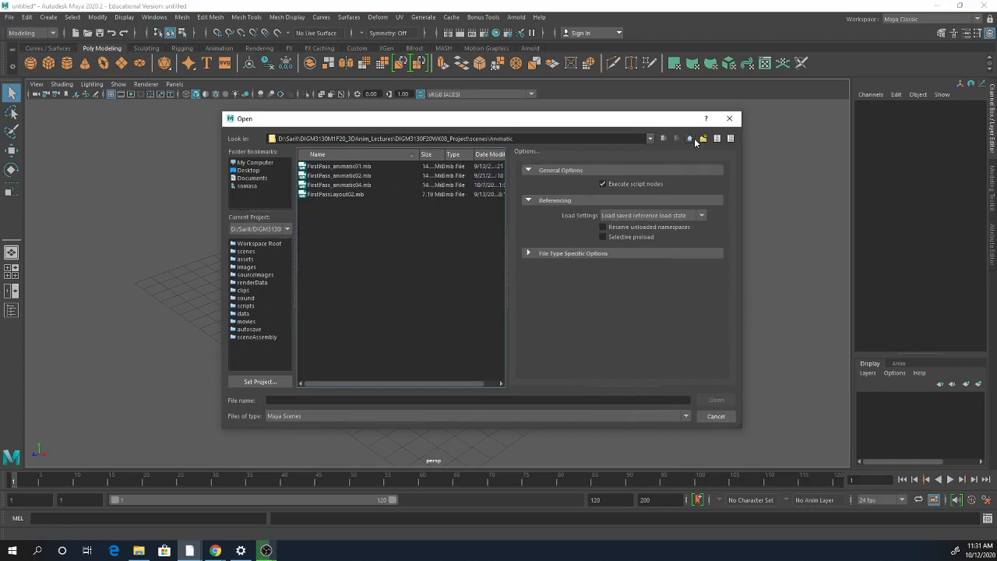
click(371, 186)
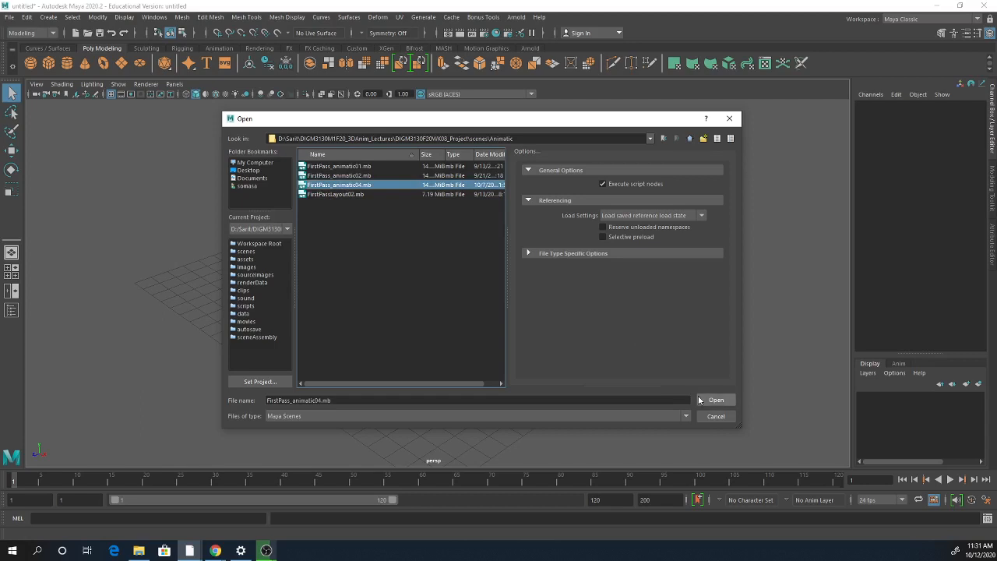
click(700, 399)
click(493, 277)
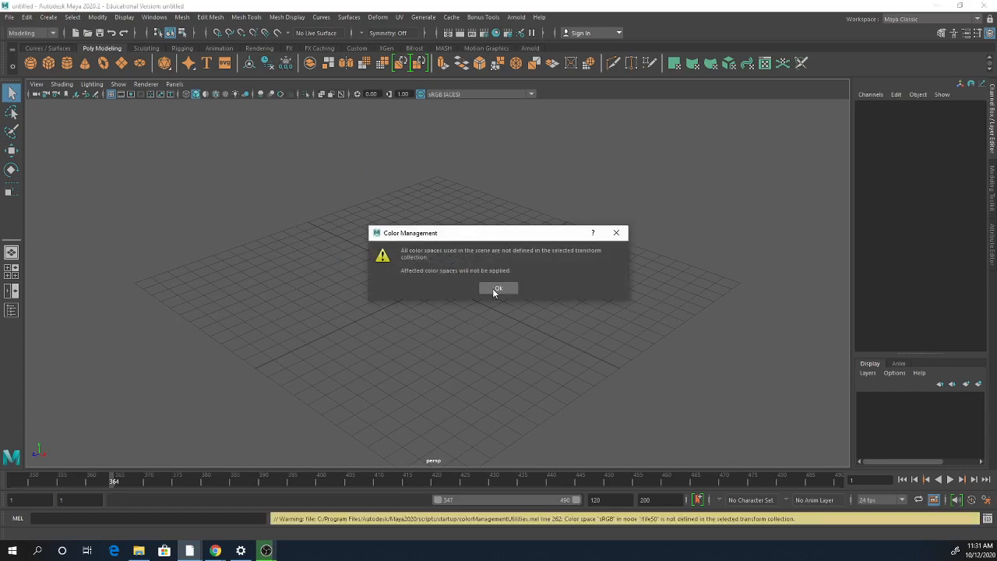
click(494, 289)
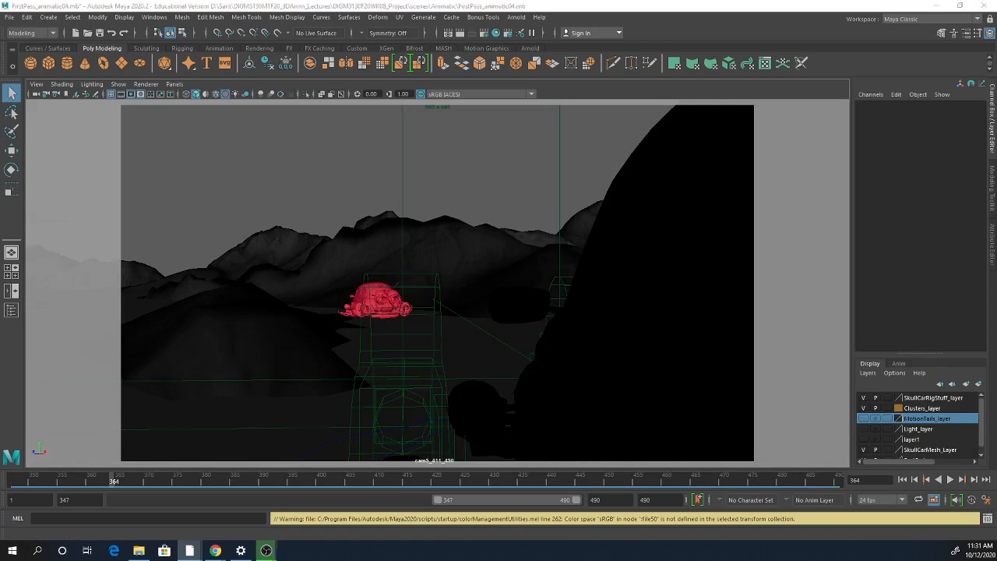
- In the Color Management preferences, disable Use OCIO Configuration and Use OCIO Input Color Space Rules
click(235, 221)
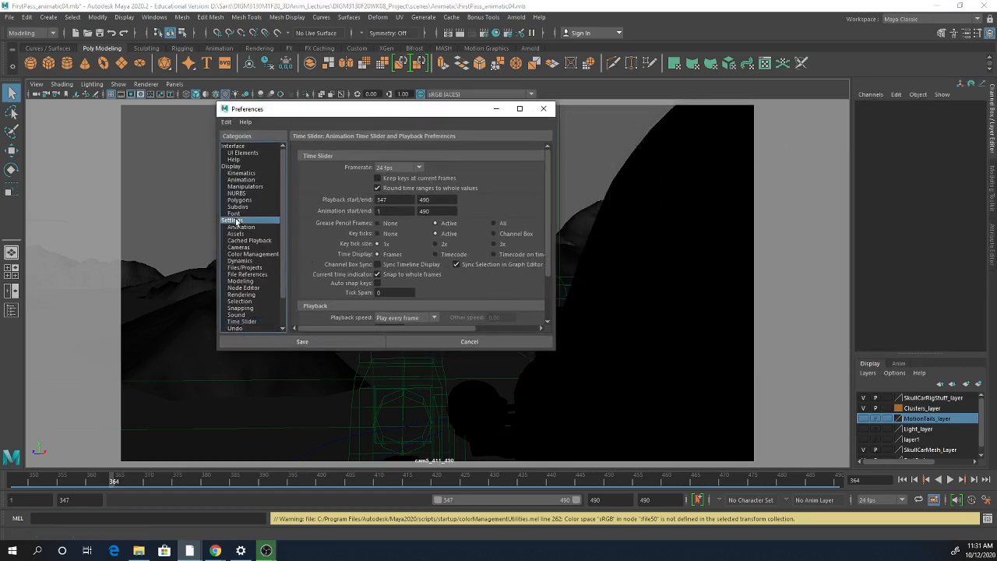
click(255, 255)
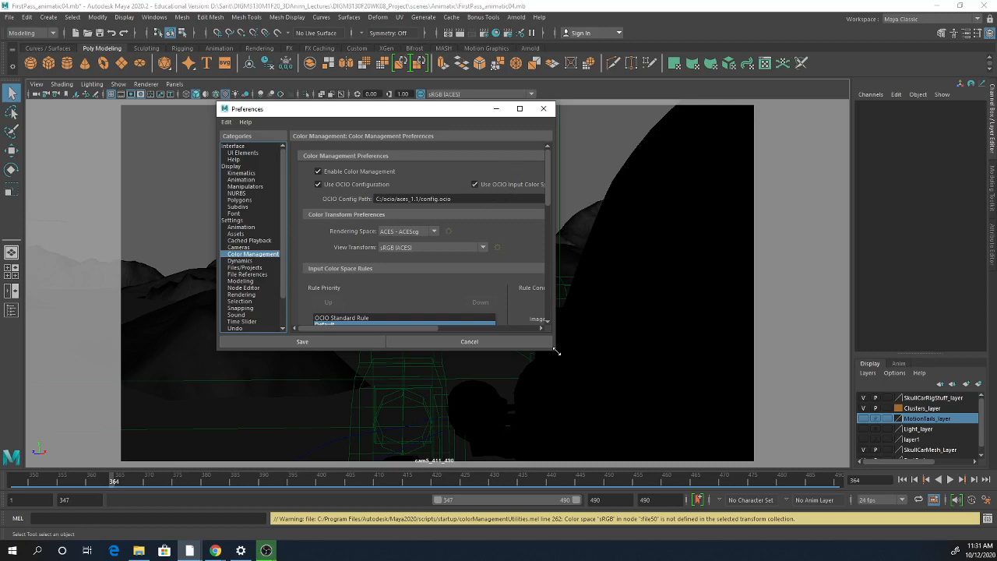
drag(558, 351, 710, 384)
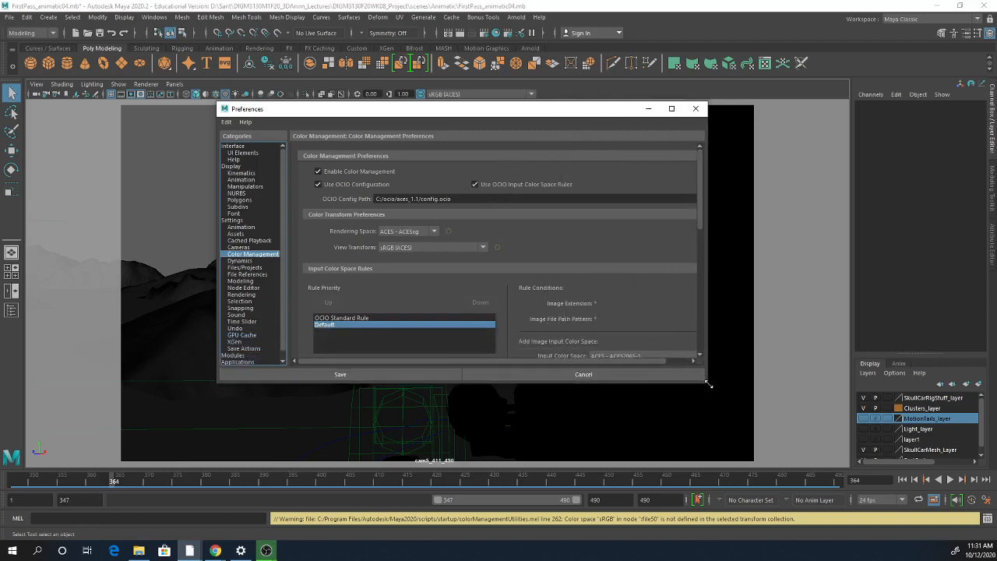
click(318, 185)
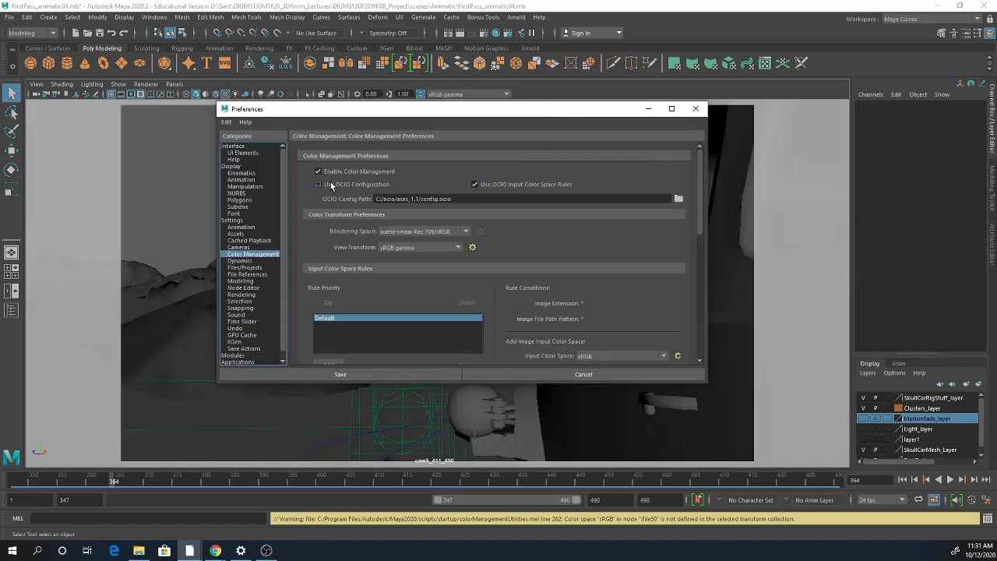
drag(452, 198, 412, 199)
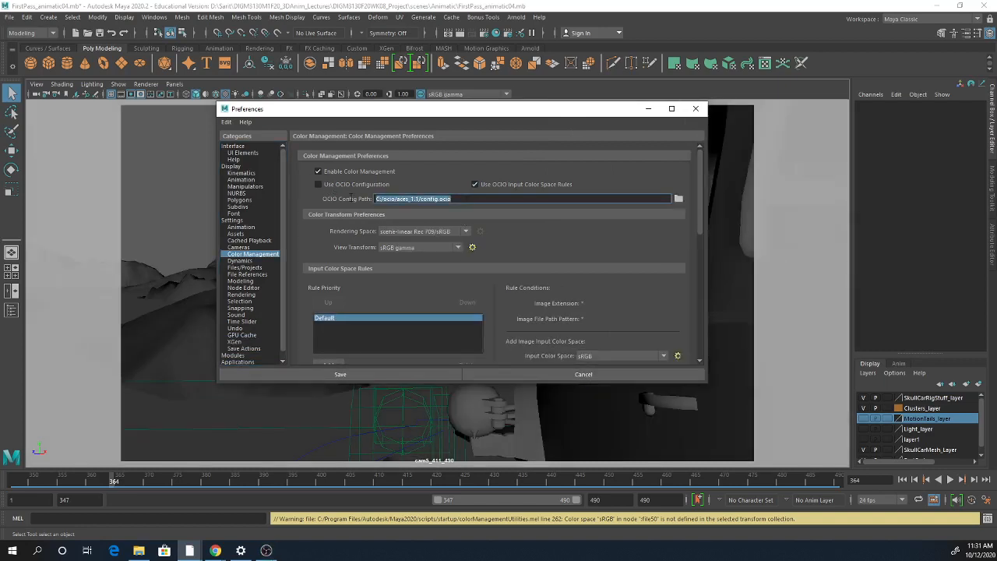
click(472, 201)
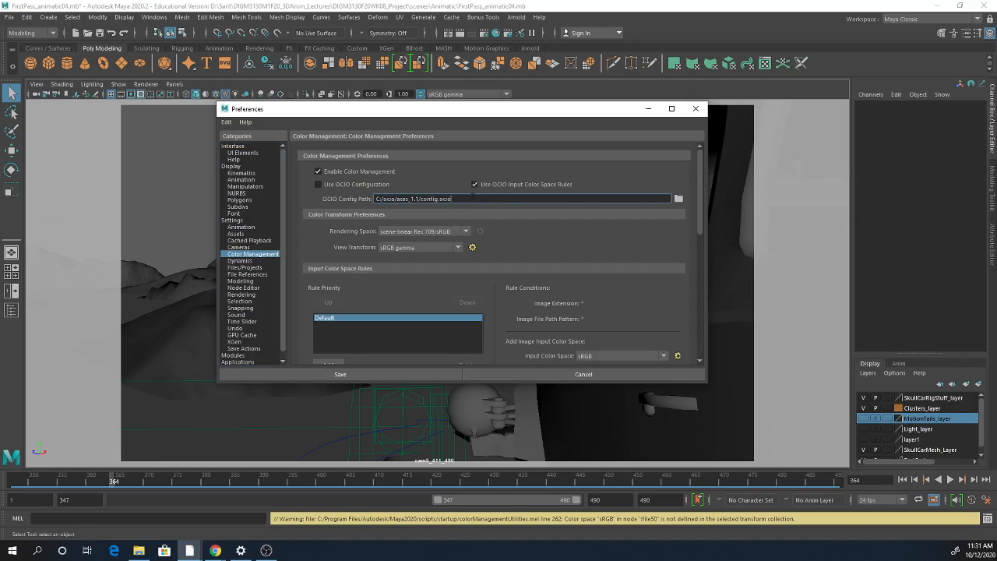
drag(469, 201, 323, 207)
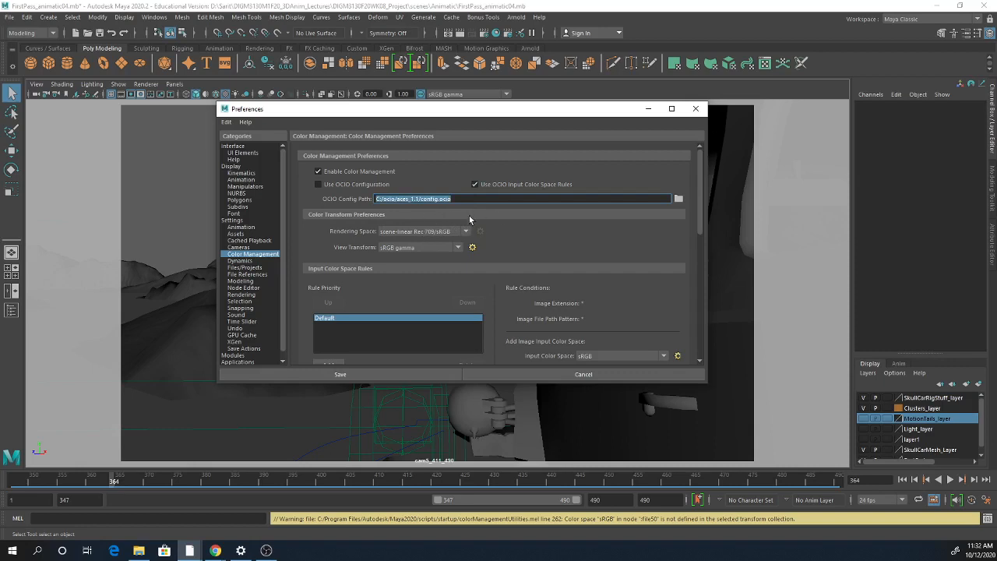
click(436, 232)
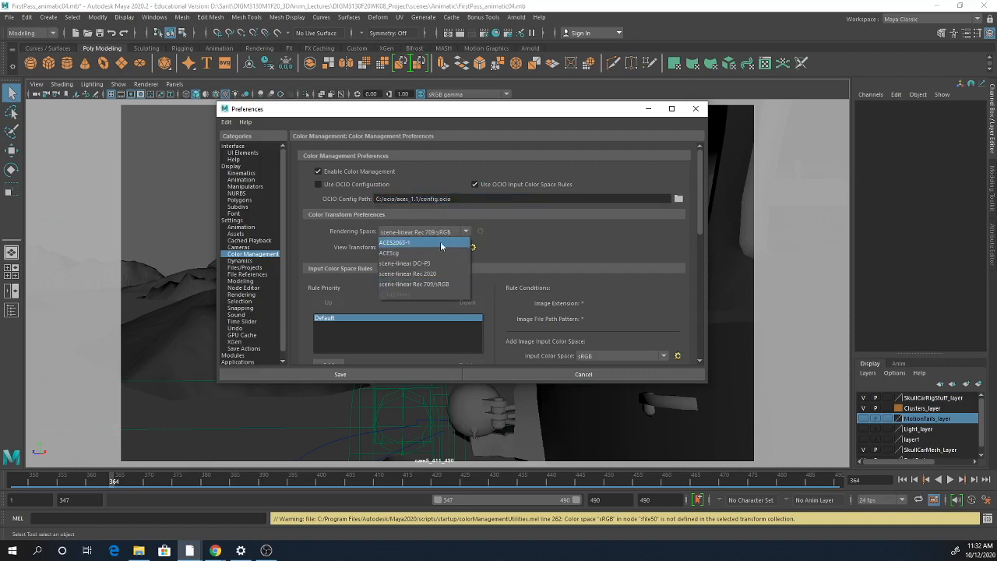
click(478, 196)
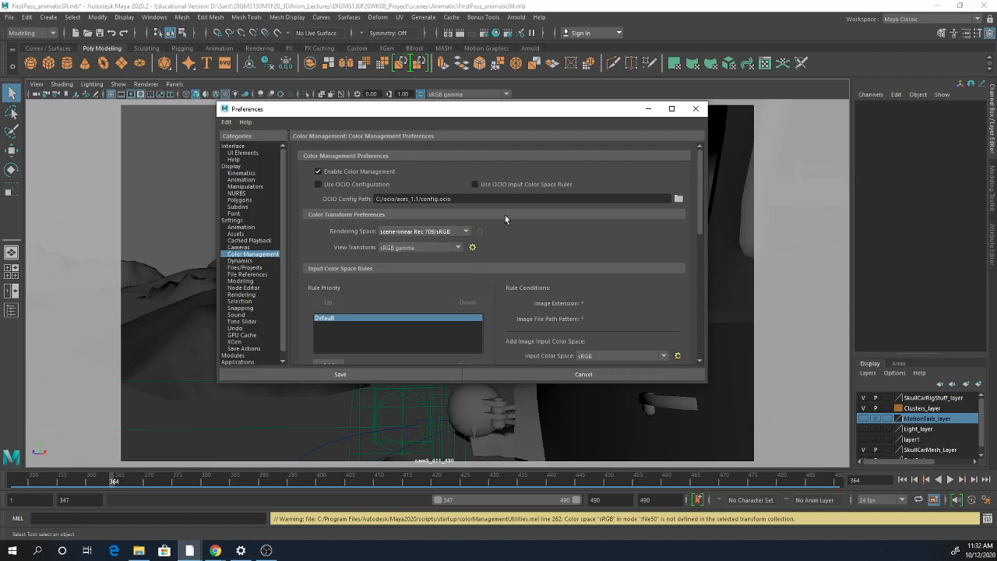
- Set the Rendering Space to scene-linear Rec 709/sRGB and the View Transform to sRGB gamma
click(463, 234)
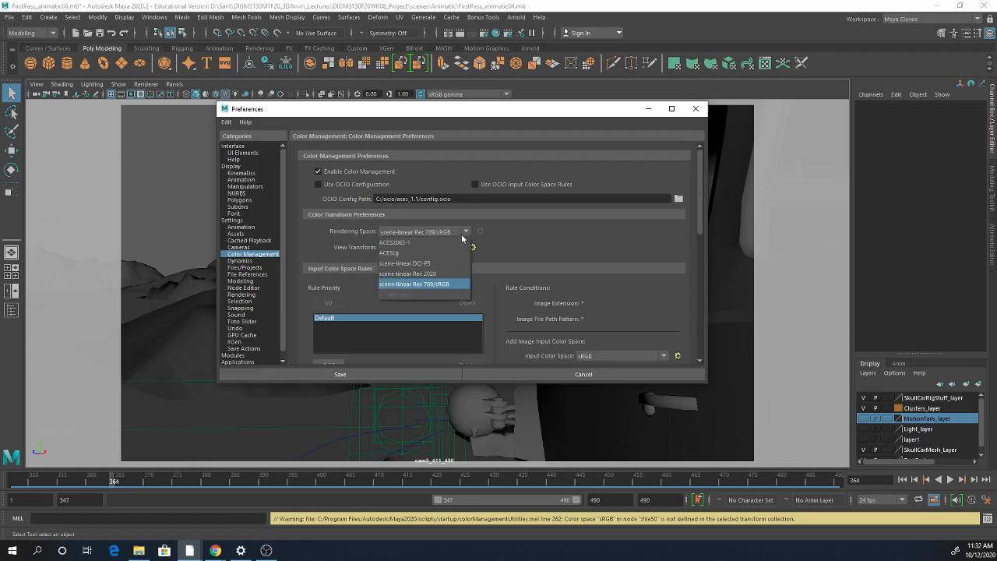
click(441, 285)
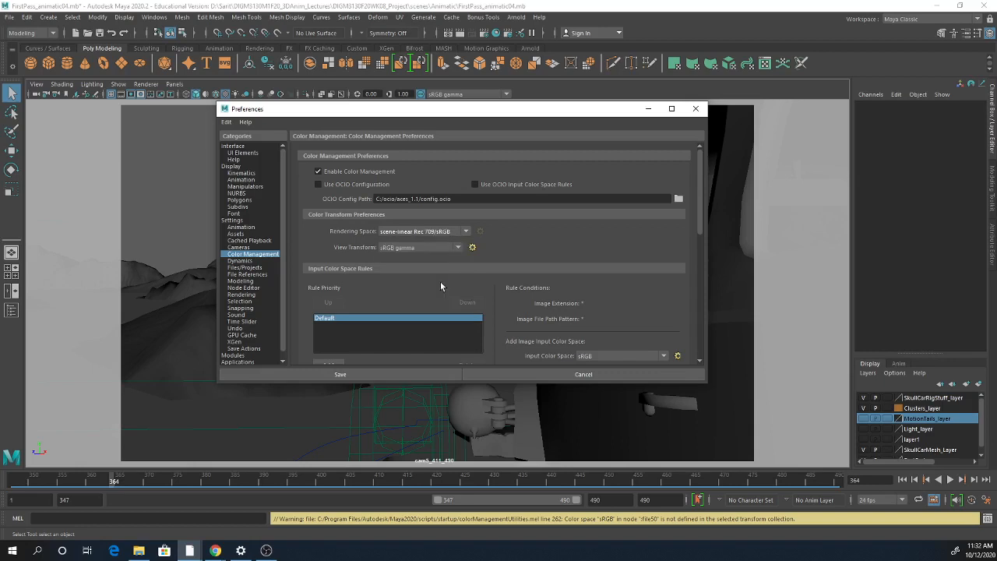
click(456, 231)
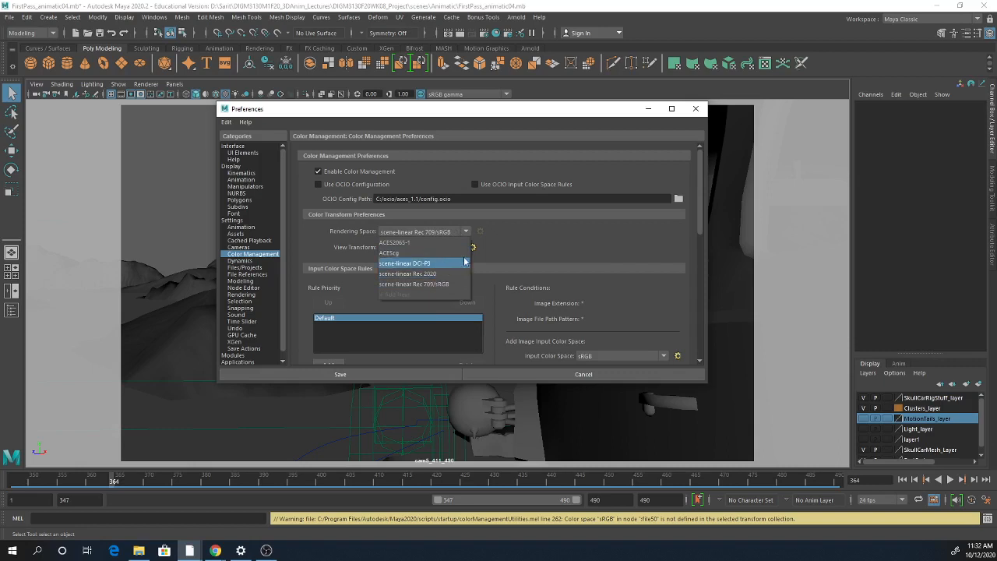
click(536, 248)
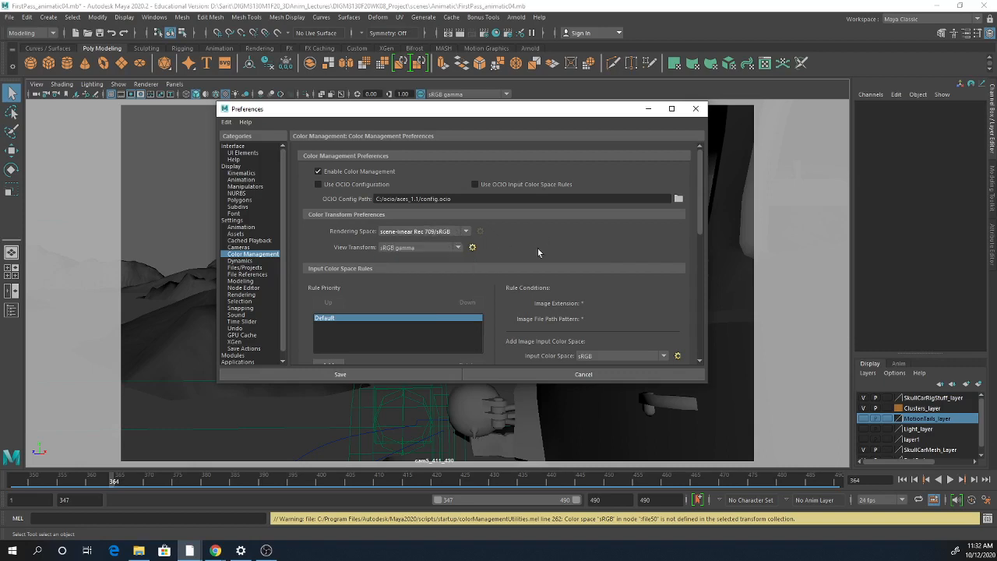
click(440, 247)
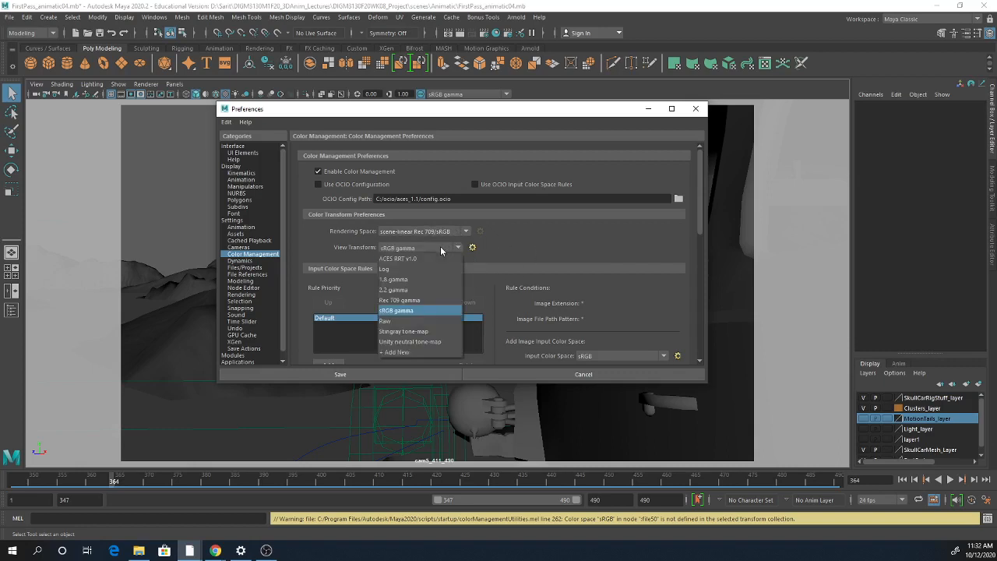
click(424, 310)
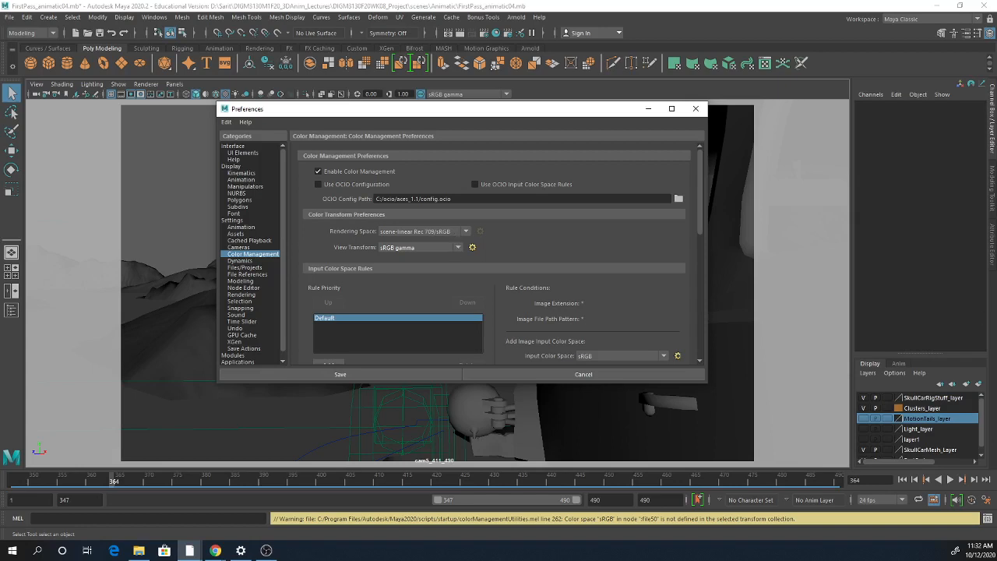
- Review the remaining color management settings, including the output transforms, the User Transform/LUT Directory Path and the XML export section
scroll(623, 269, down, 5)
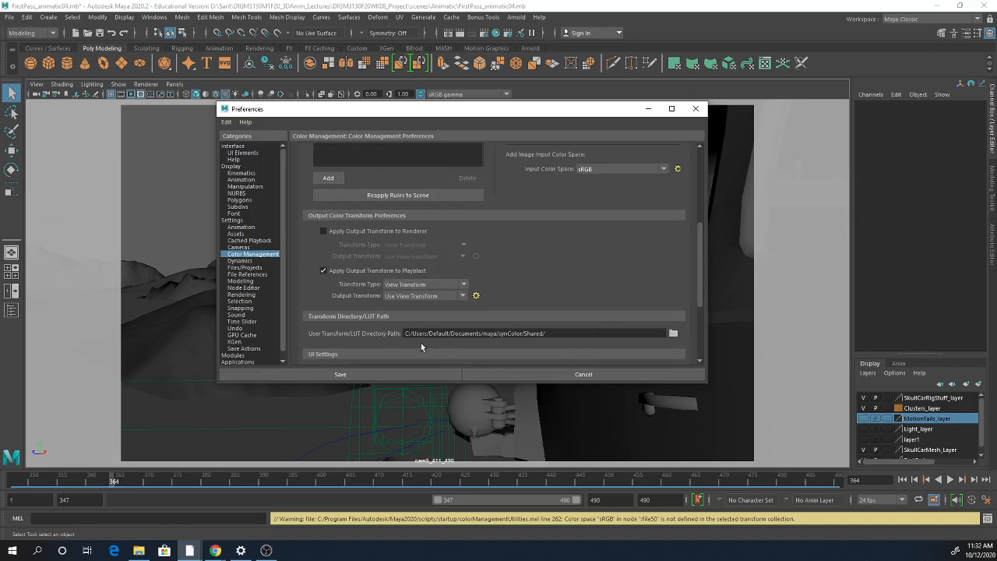
drag(580, 331, 354, 336)
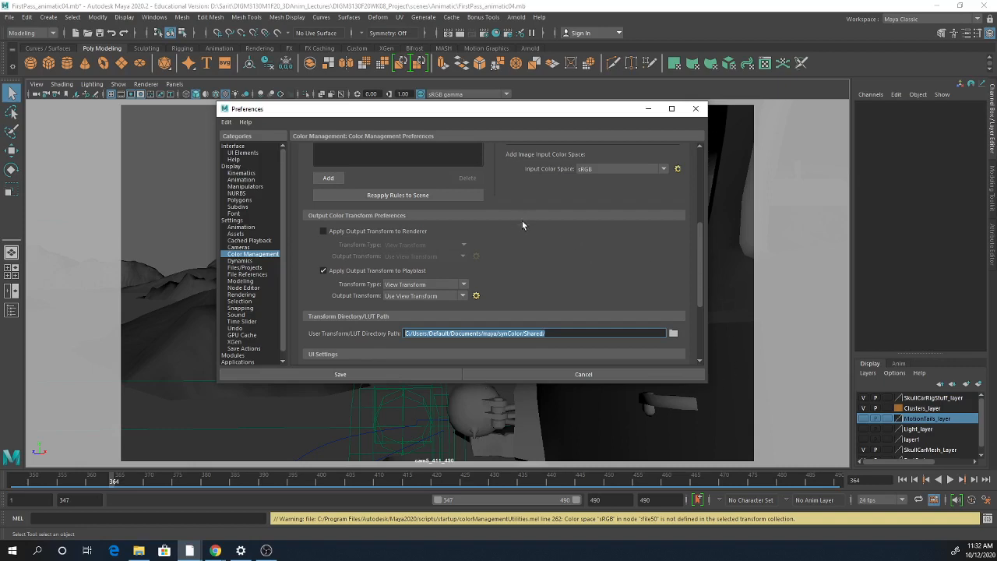
scroll(515, 224, up, 4)
scroll(506, 202, up, 1)
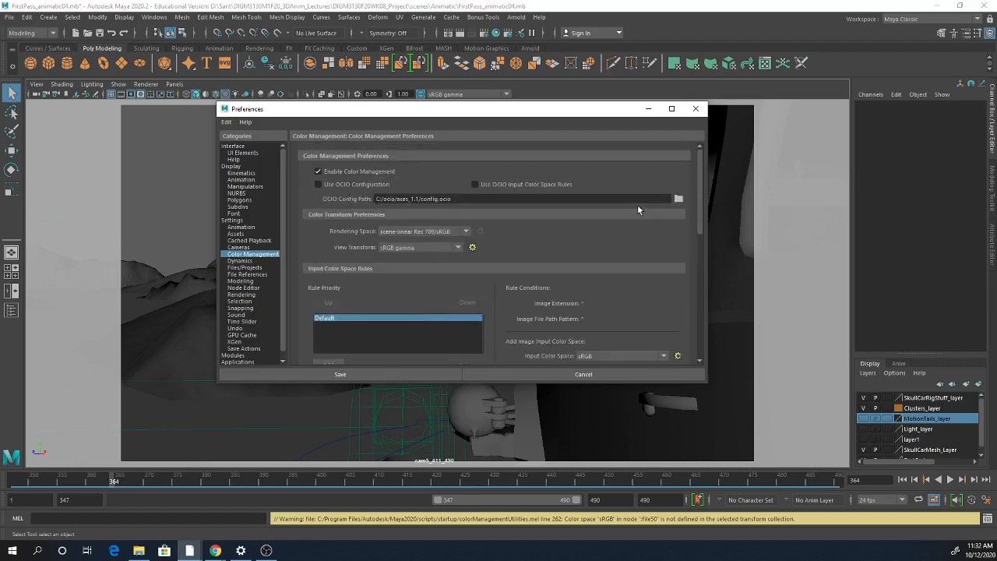
scroll(637, 235, down, 5)
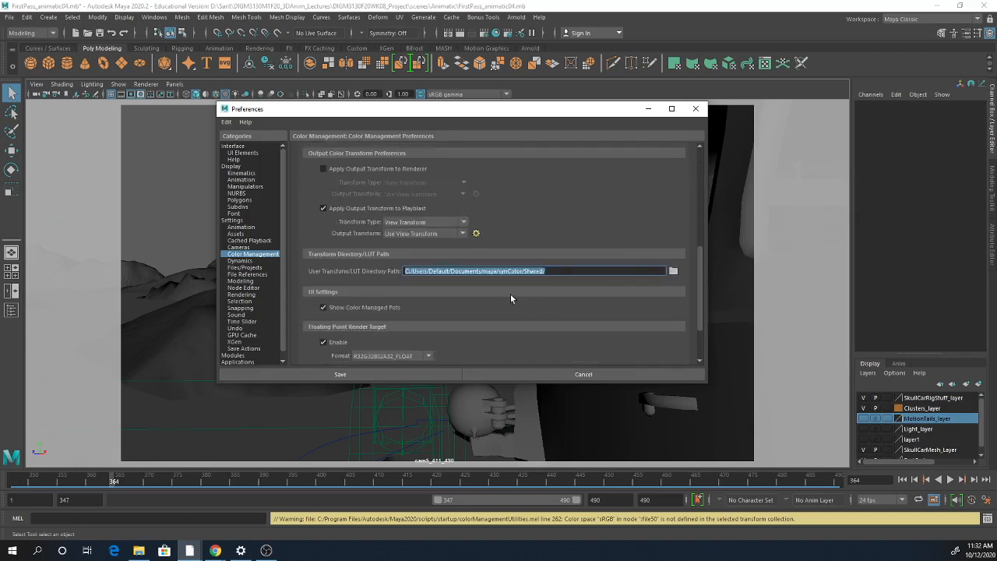
scroll(460, 311, down, 2)
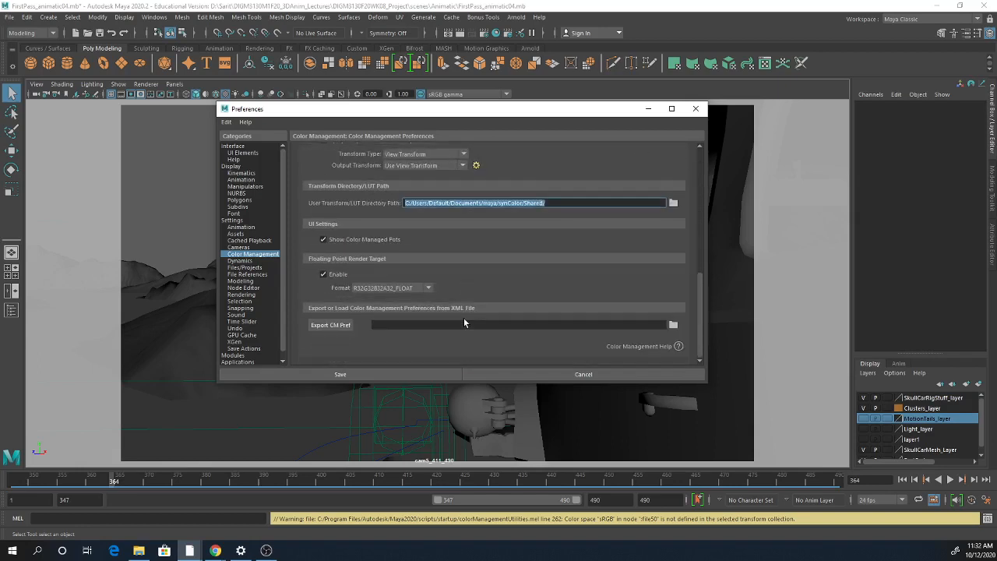
scroll(390, 353, up, 2)
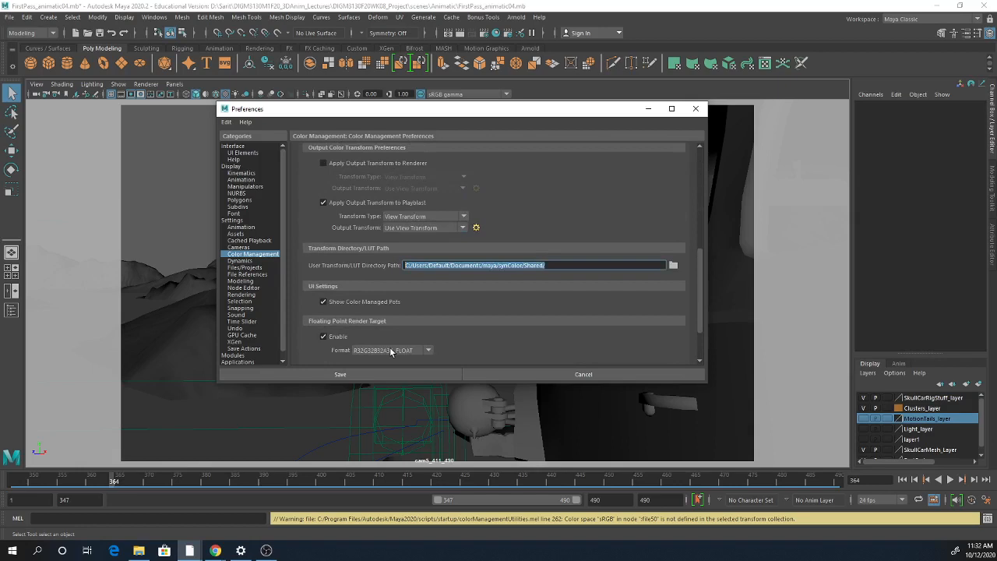
scroll(391, 350, up, 2)
scroll(392, 350, up, 2)
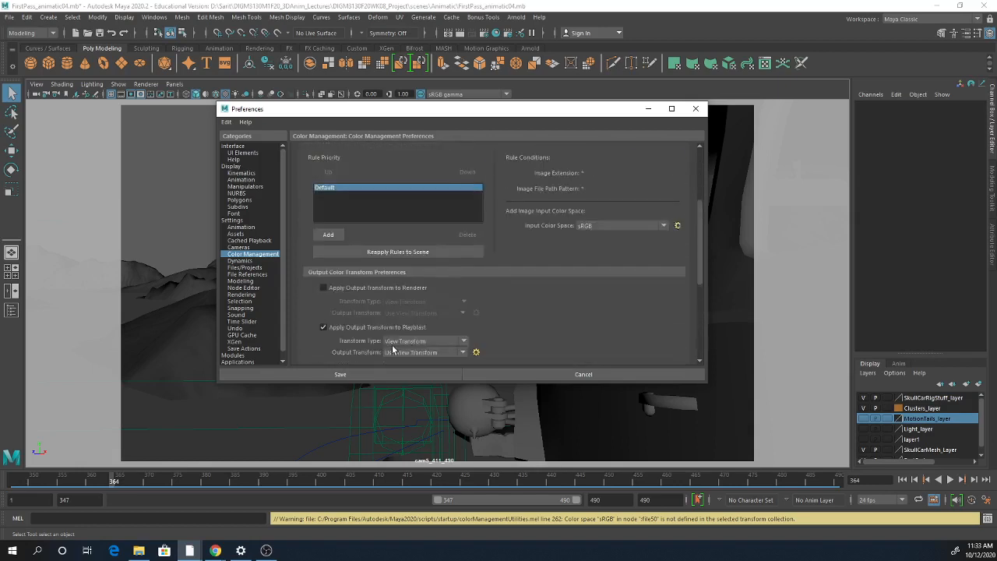
scroll(393, 349, down, 4)
scroll(395, 349, down, 2)
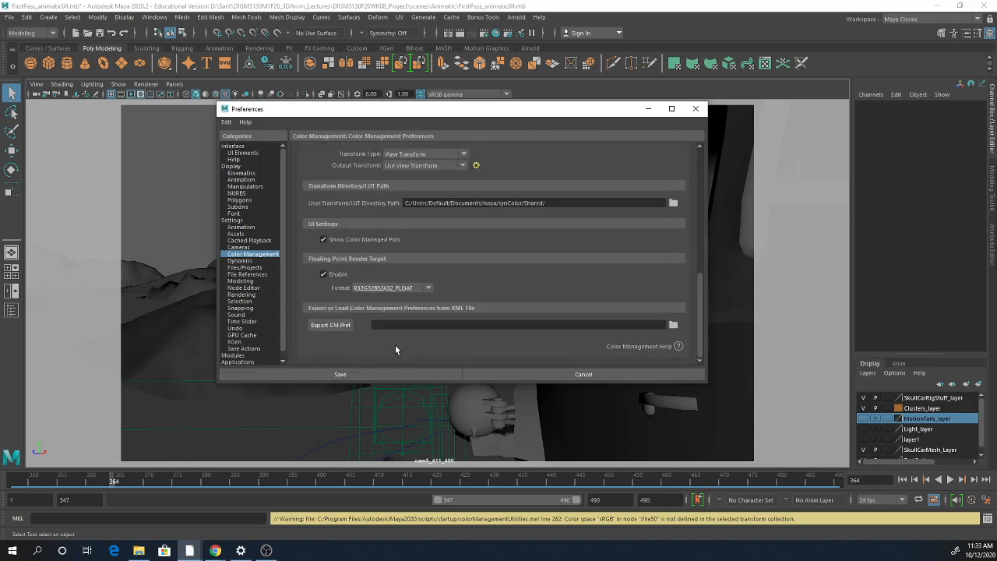
- Export the color management preferences as an XML file named mycolor in the DIGM3130M1F20_3DAnim_Lectures folder on the D: drive
click(341, 325)
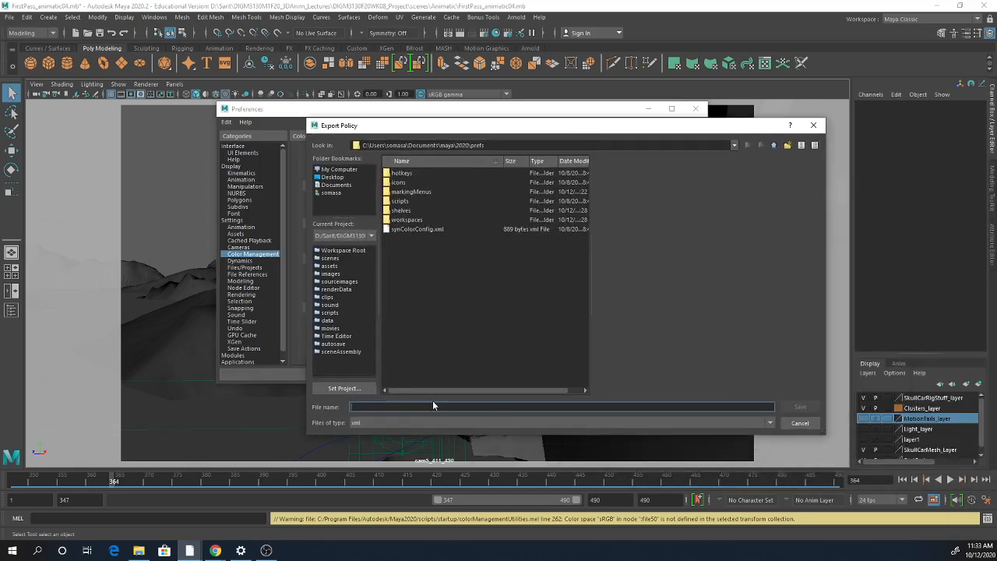
text(mycolor)
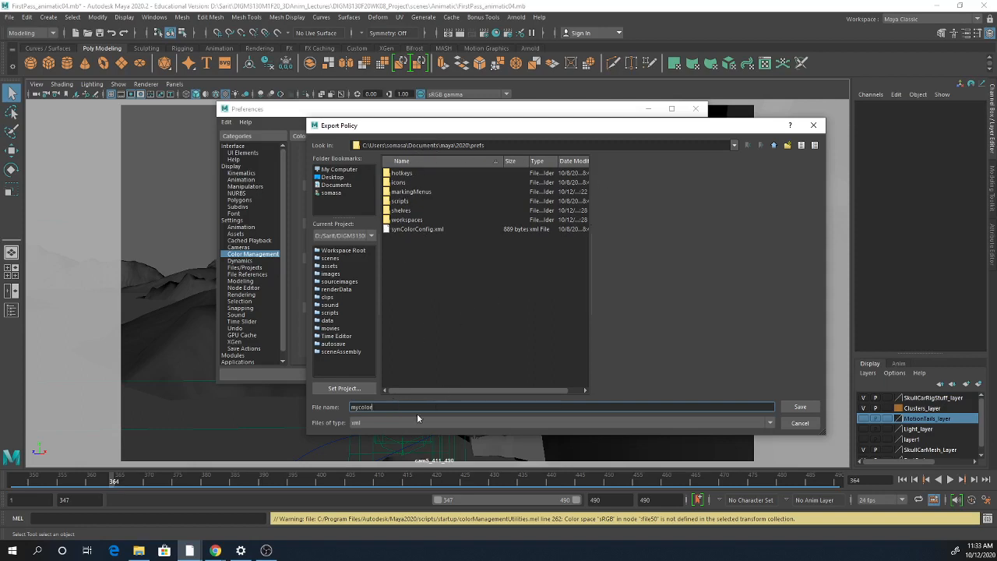
drag(377, 407, 332, 404)
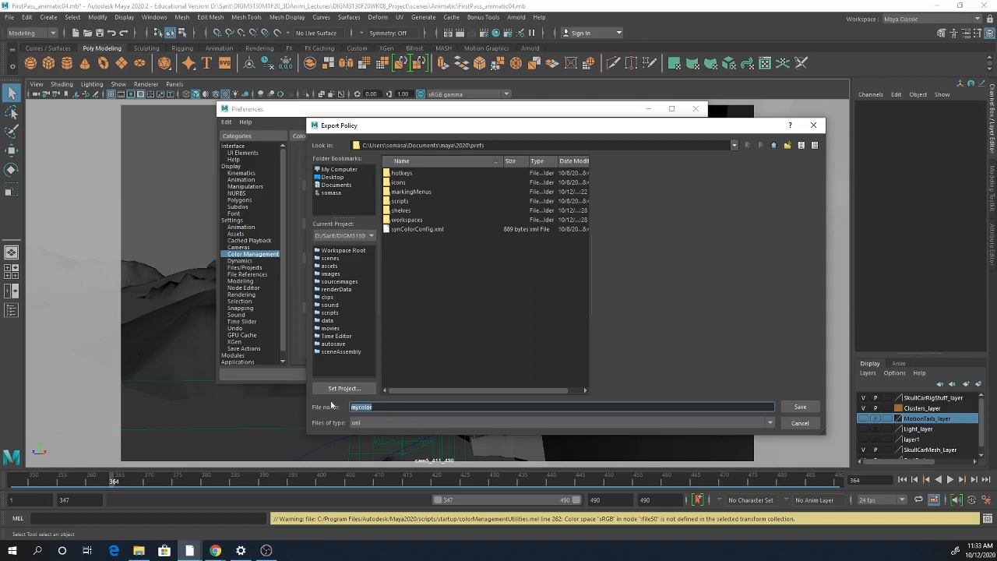
click(339, 170)
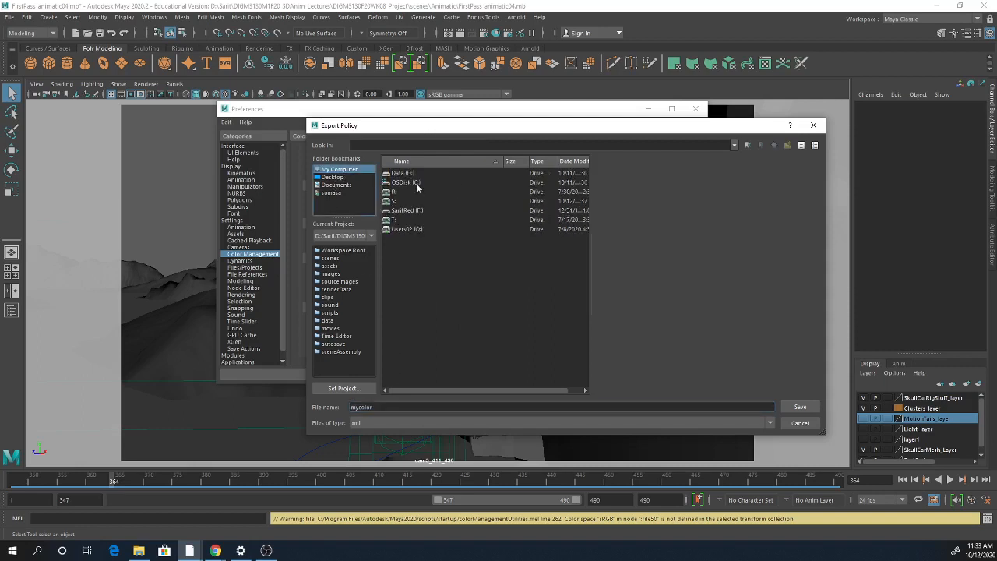
double_click(402, 173)
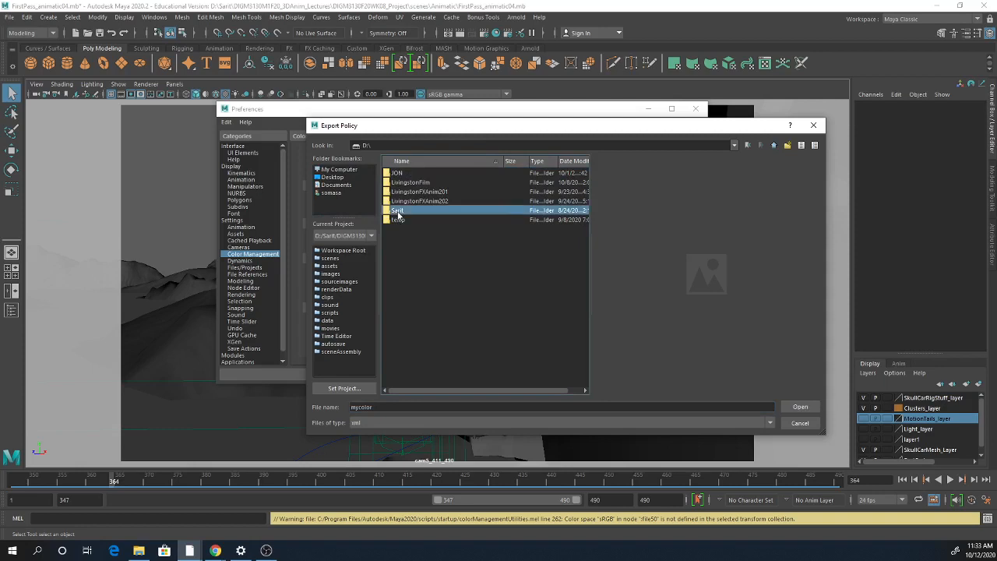
double_click(399, 212)
double_click(450, 172)
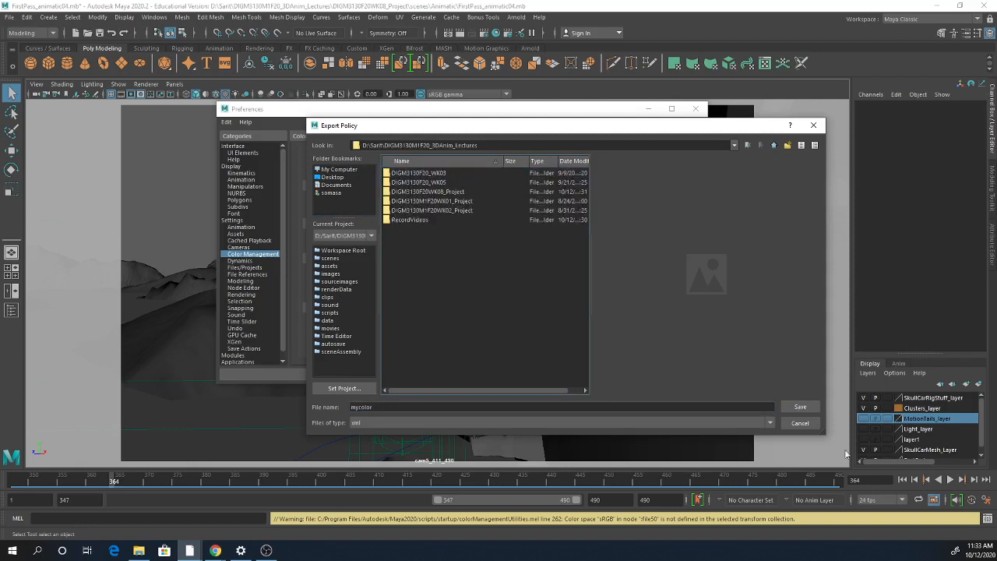
click(800, 407)
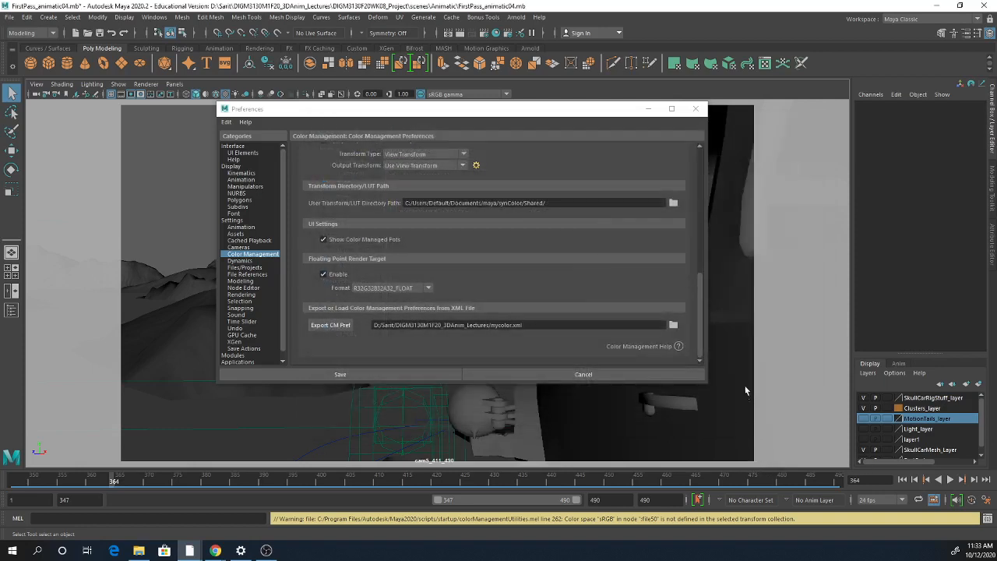
- Try re-enabling Use OCIO Configuration and Use OCIO Input Color Space Rules, proceeding past the warning, and check the Rendering Space choices
scroll(460, 329, up, 3)
scroll(467, 325, up, 5)
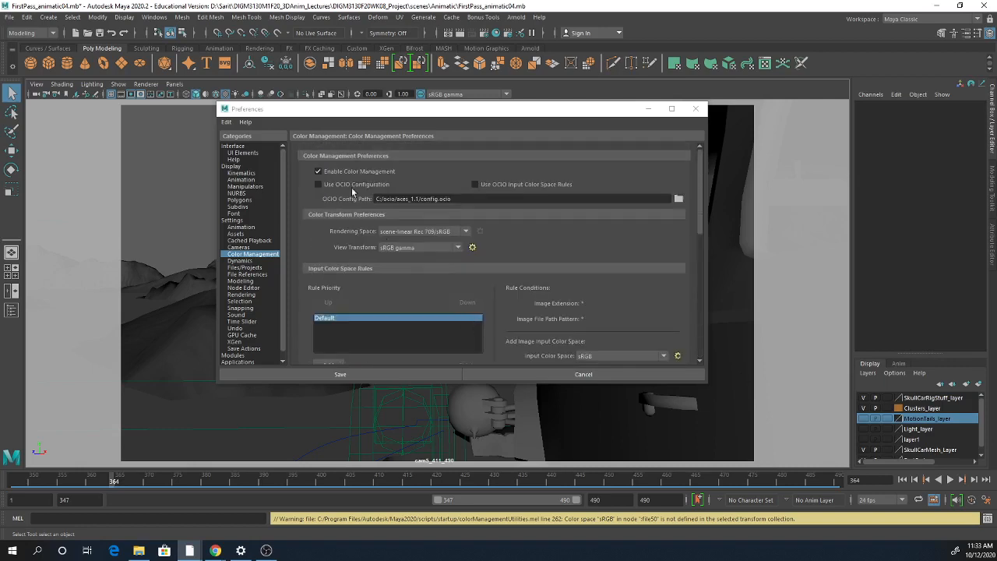
scroll(460, 317, down, 8)
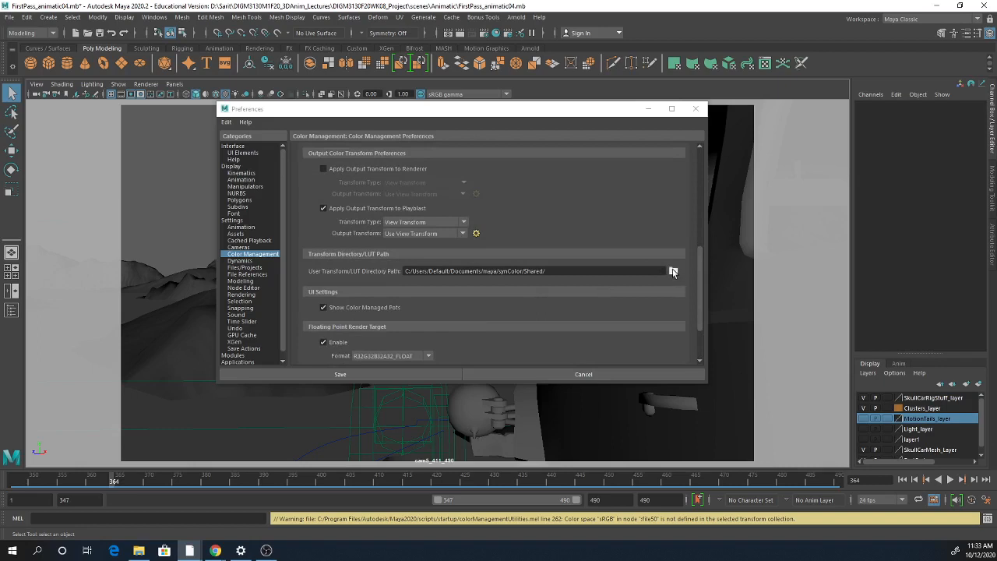
scroll(545, 355, down, 3)
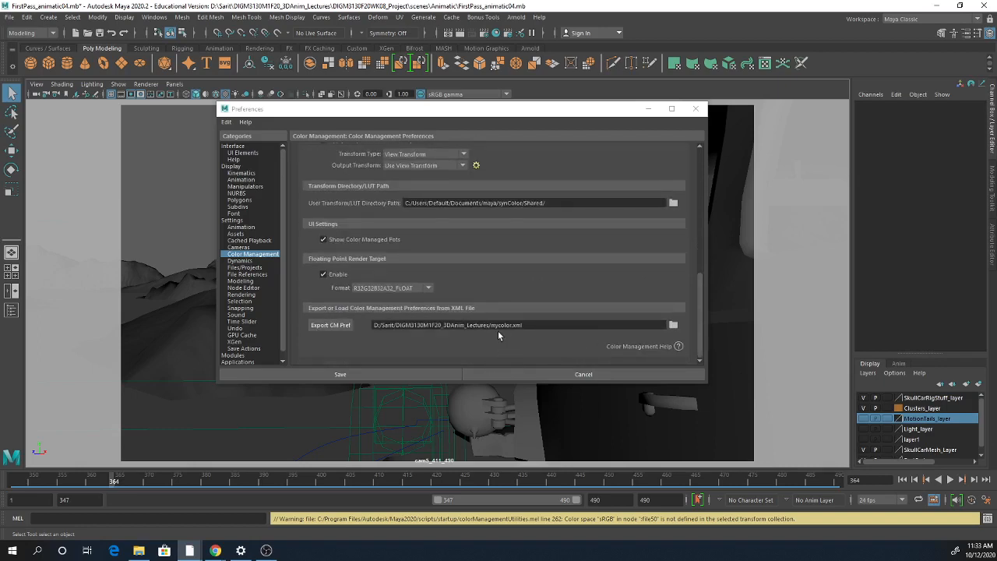
scroll(554, 360, up, 10)
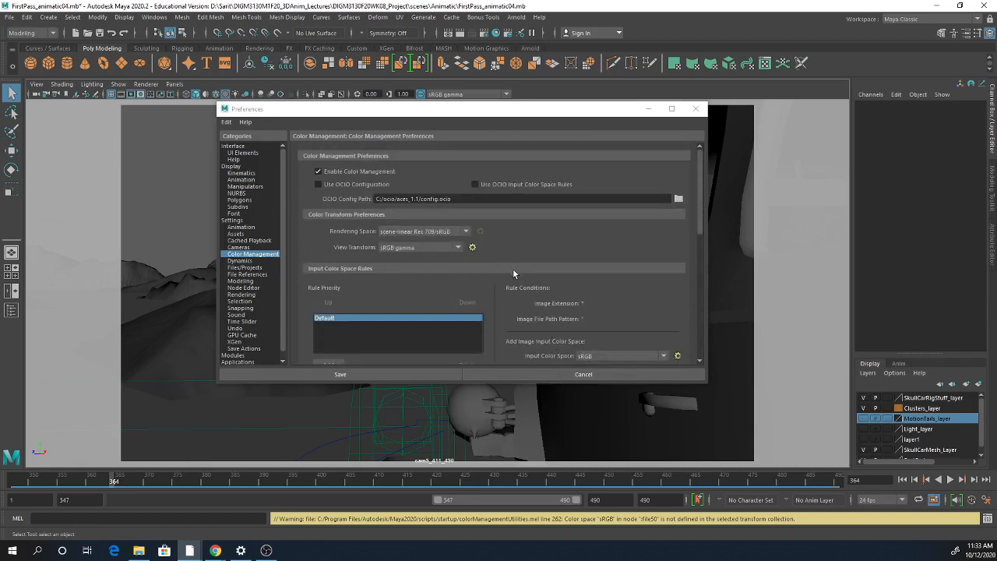
click(341, 184)
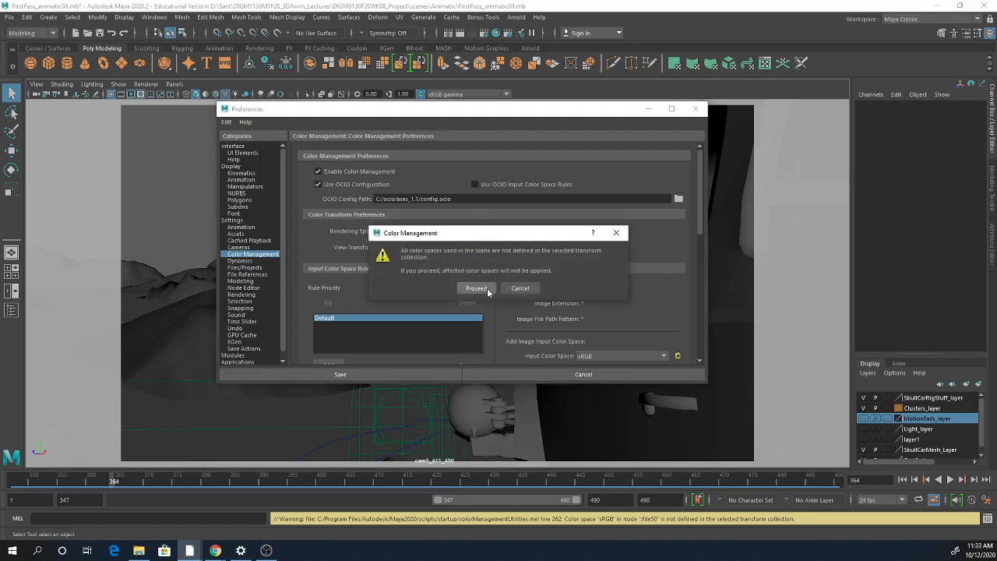
click(487, 290)
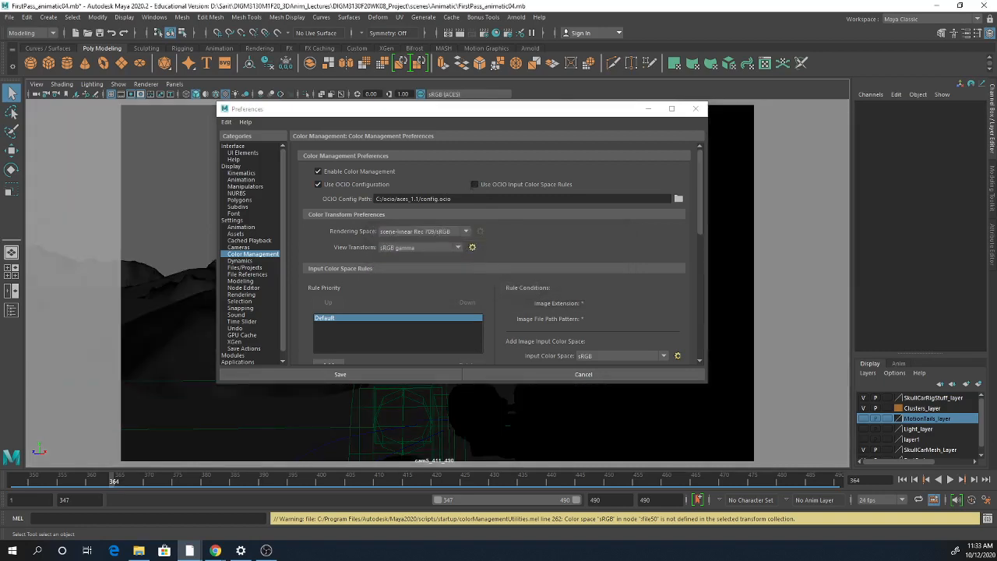
click(475, 184)
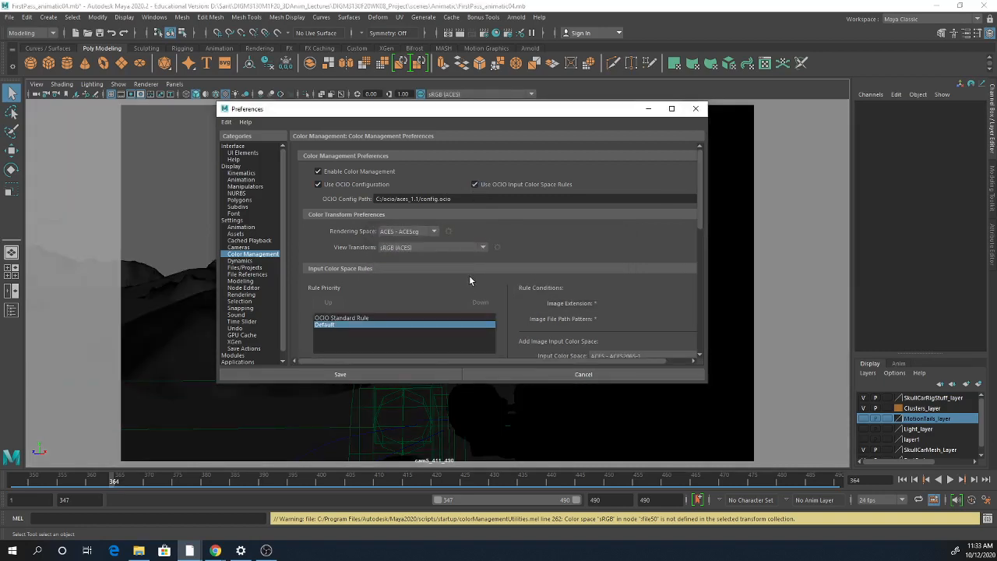
click(413, 232)
click(475, 230)
- Turn Use OCIO Configuration back off and save the preferences
click(343, 185)
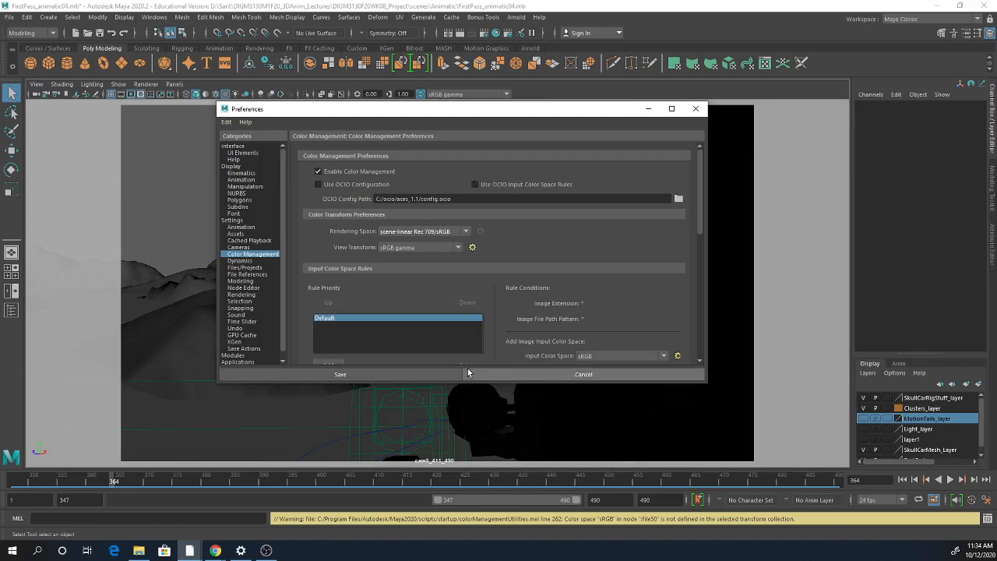
scroll(495, 350, down, 2)
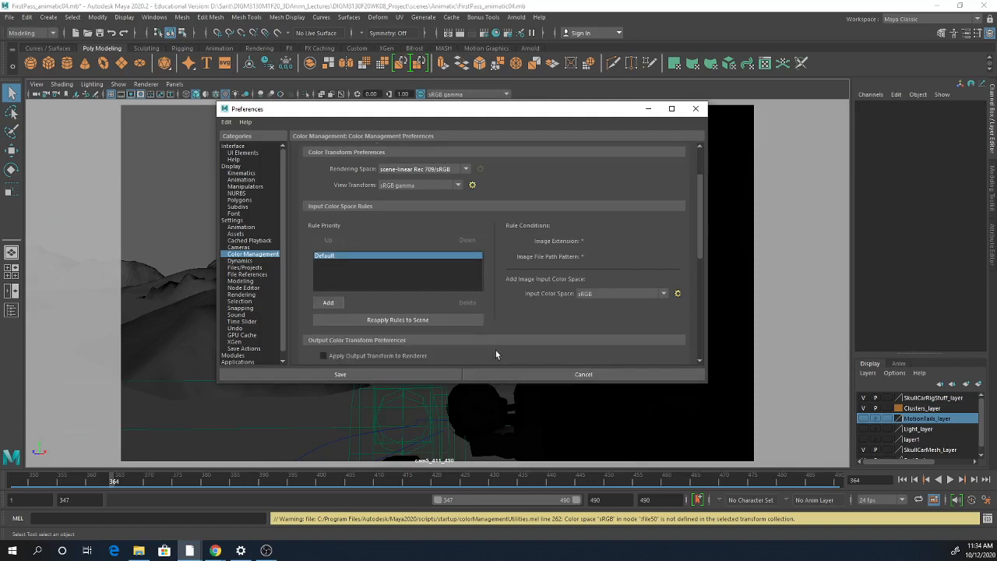
click(444, 375)
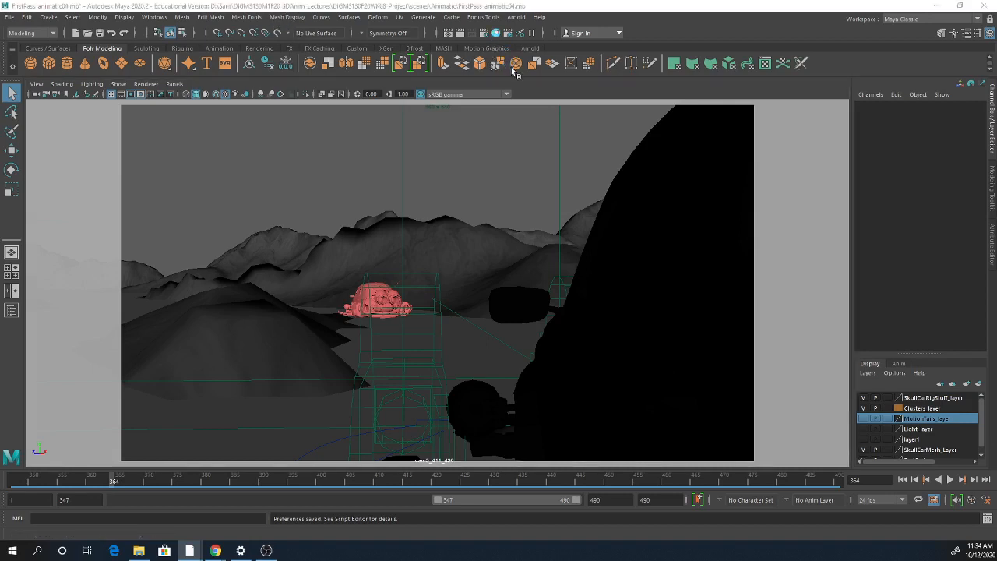
- Open the Hypershade, select the distant_1 mountain mesh and display its shape node in the Attribute Editor
drag(996, 94, 806, 222)
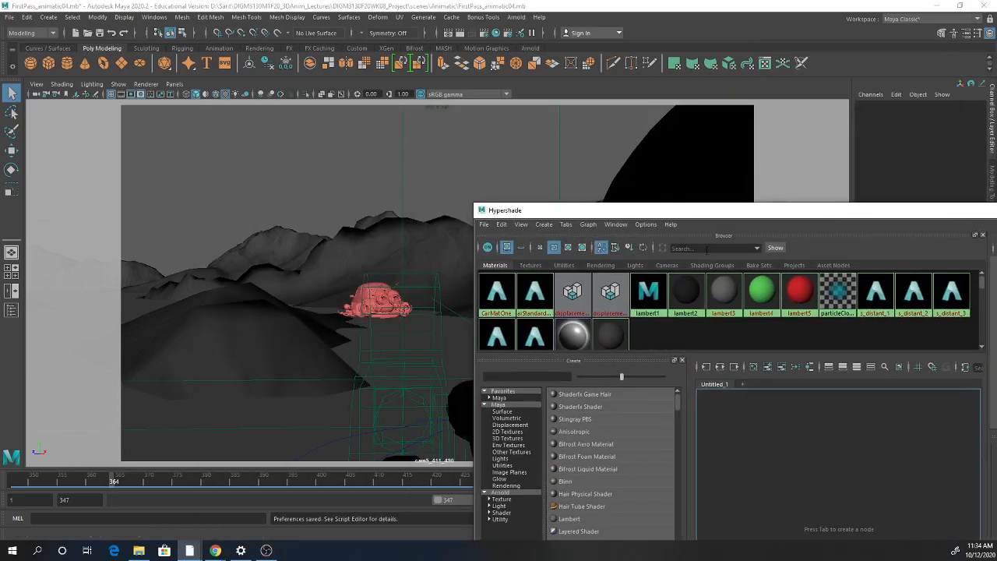
click(351, 246)
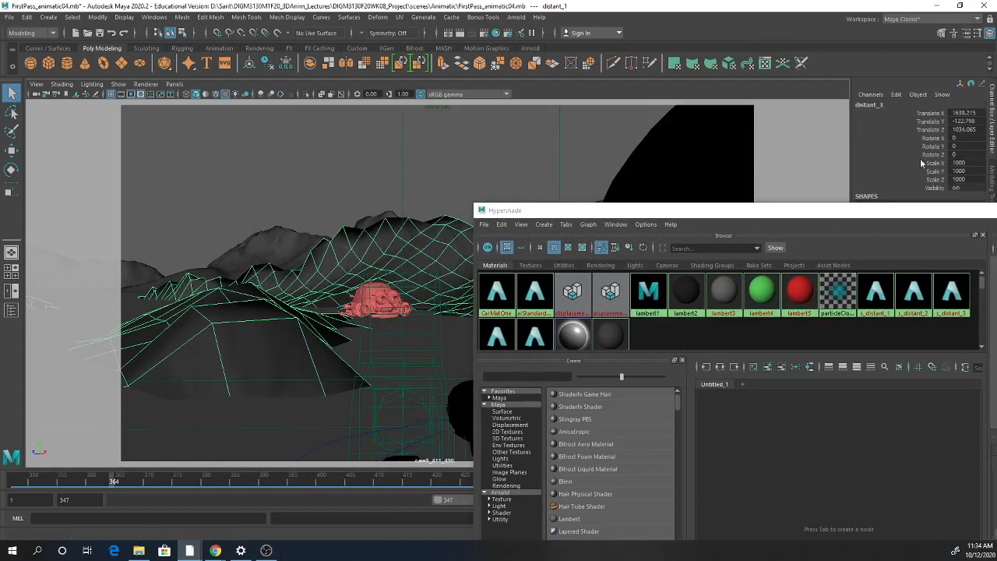
click(978, 33)
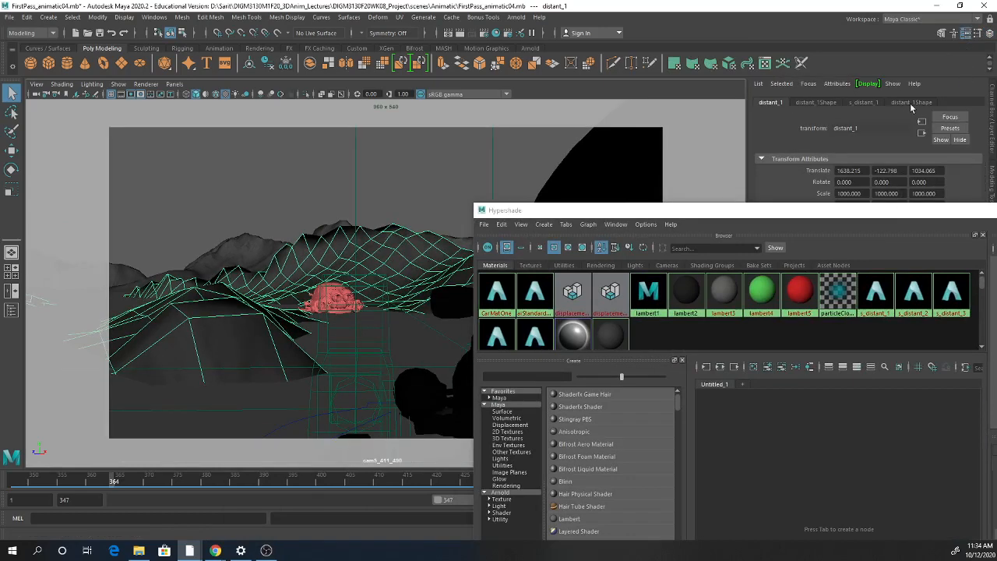
drag(750, 213, 620, 336)
click(927, 103)
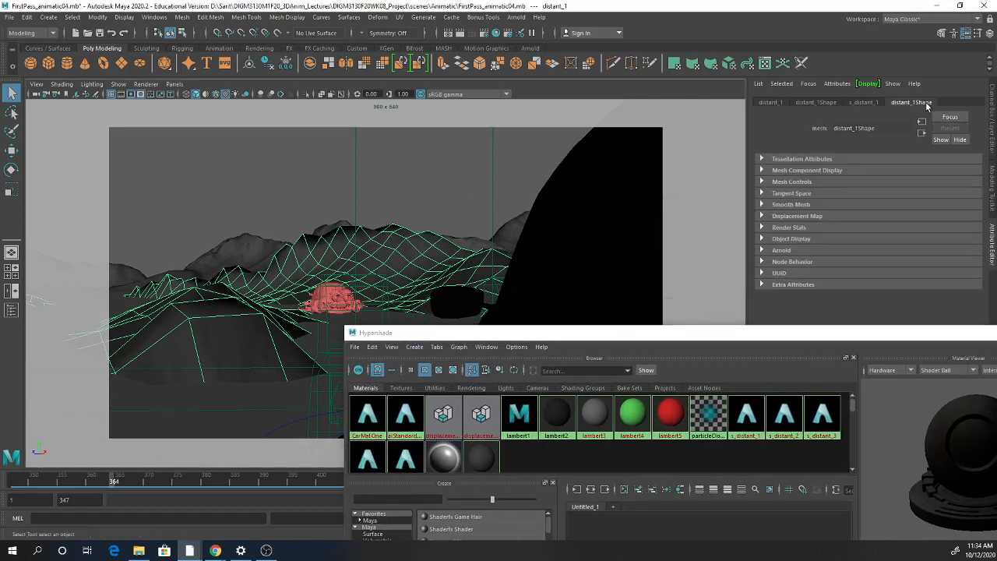
- Graph the distant_1 mesh's shading network in the Hypershade, select the s_distant_1 material and maximize the Hypershade window
drag(623, 332, 789, 92)
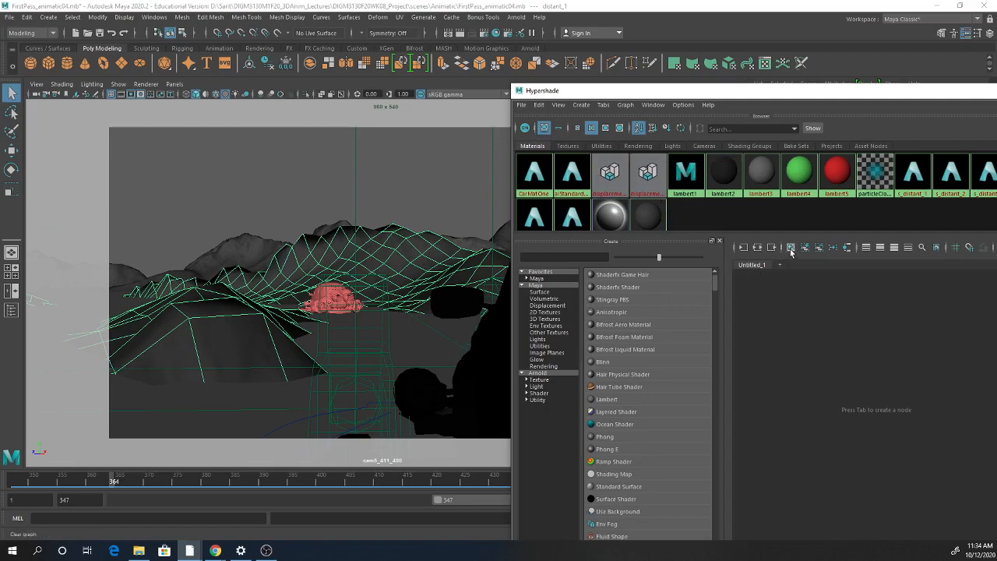
click(843, 250)
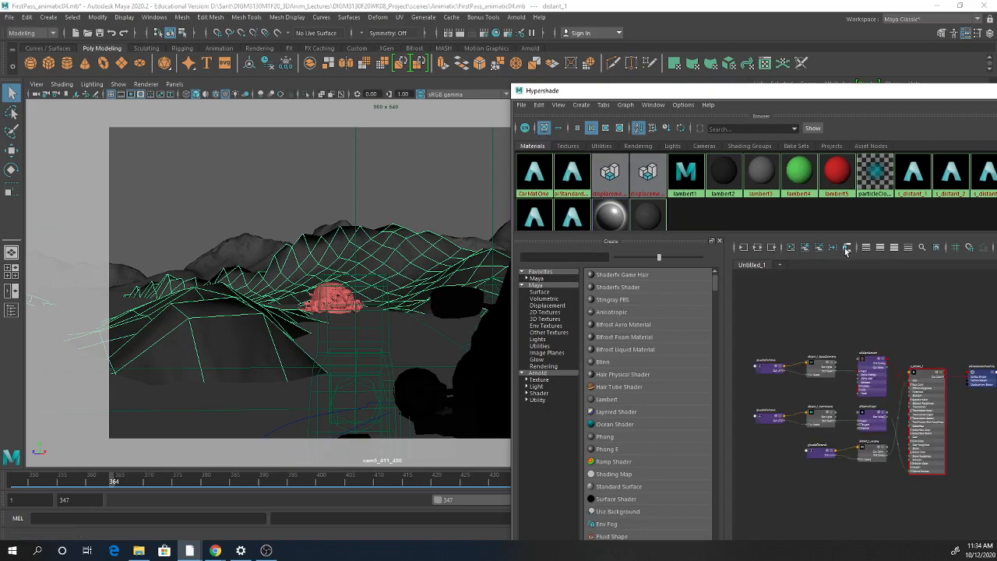
drag(918, 380, 888, 329)
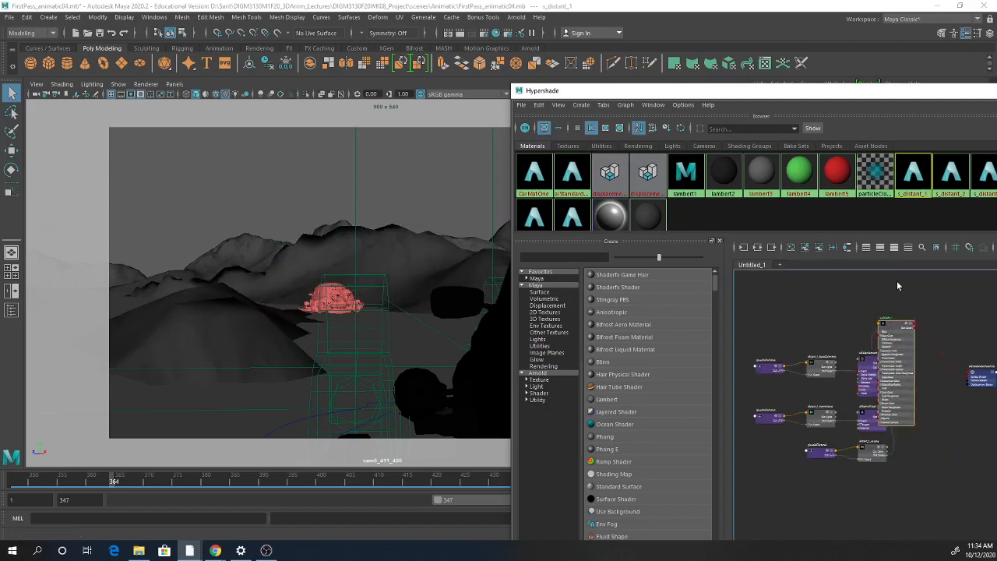
drag(857, 92, 589, 75)
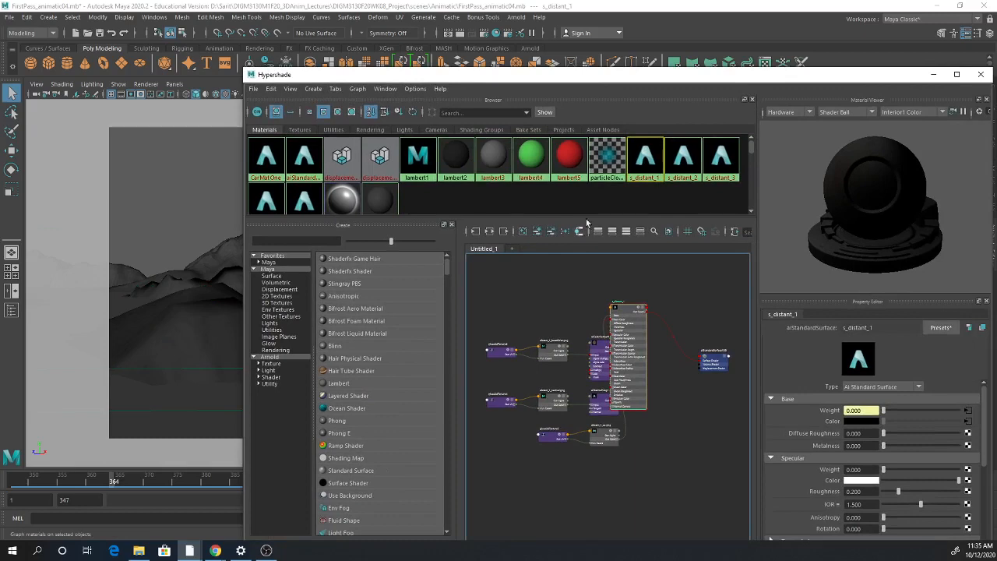
drag(609, 92, 685, 108)
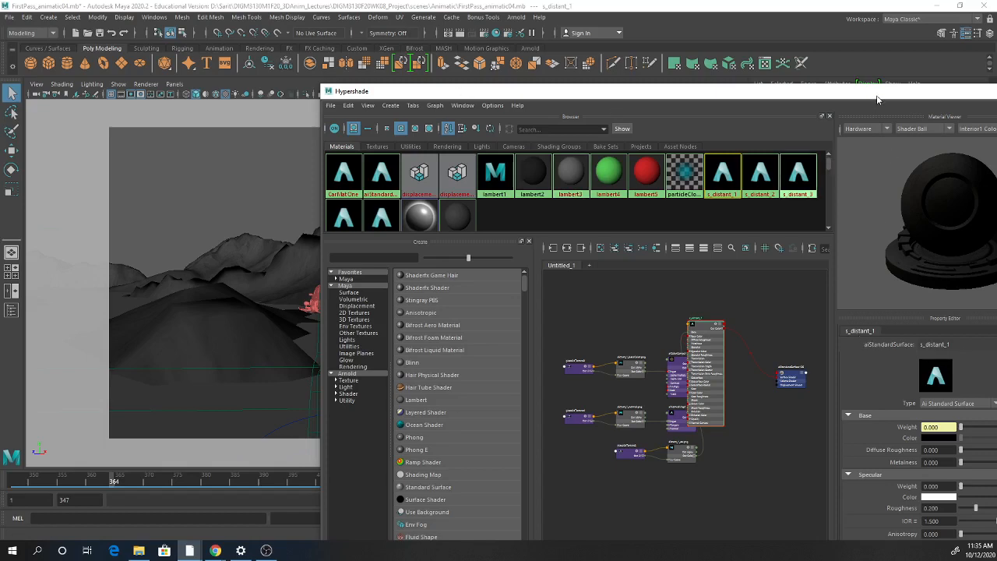
drag(877, 99, 577, 87)
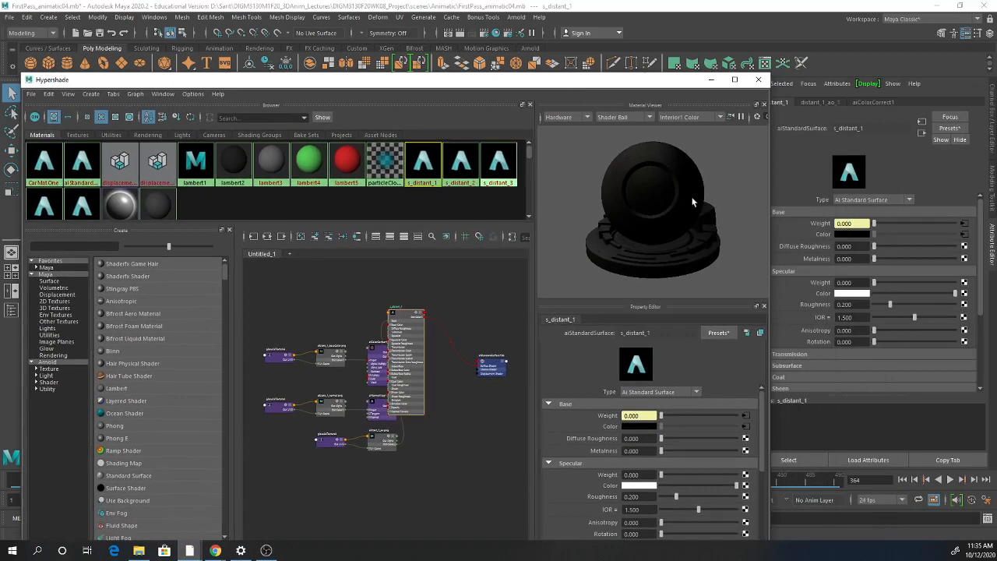
click(734, 80)
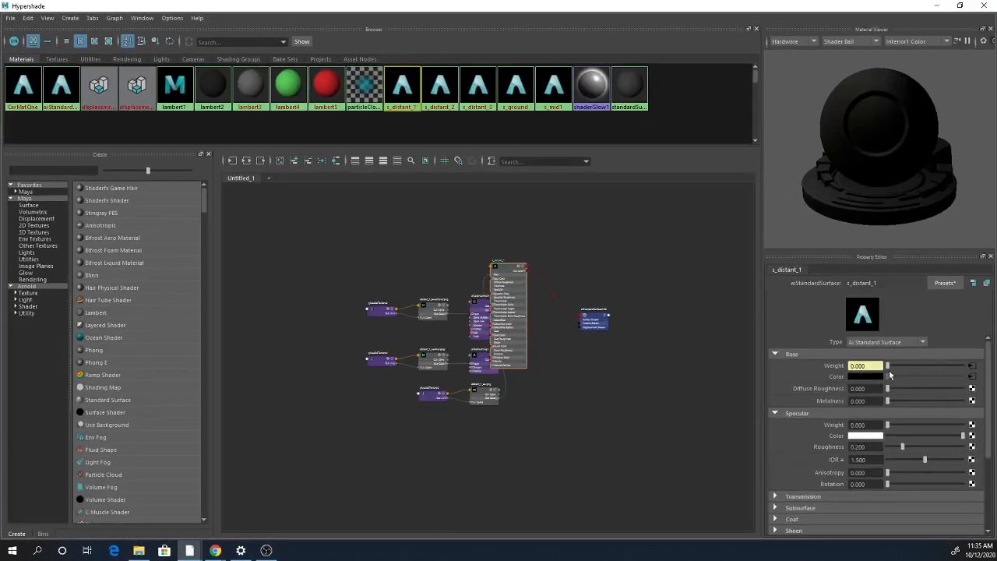
- Examine the s_distant_1 material's Base and Specular attributes and the bump mapping in its Geometry section
scroll(811, 514, down, 3)
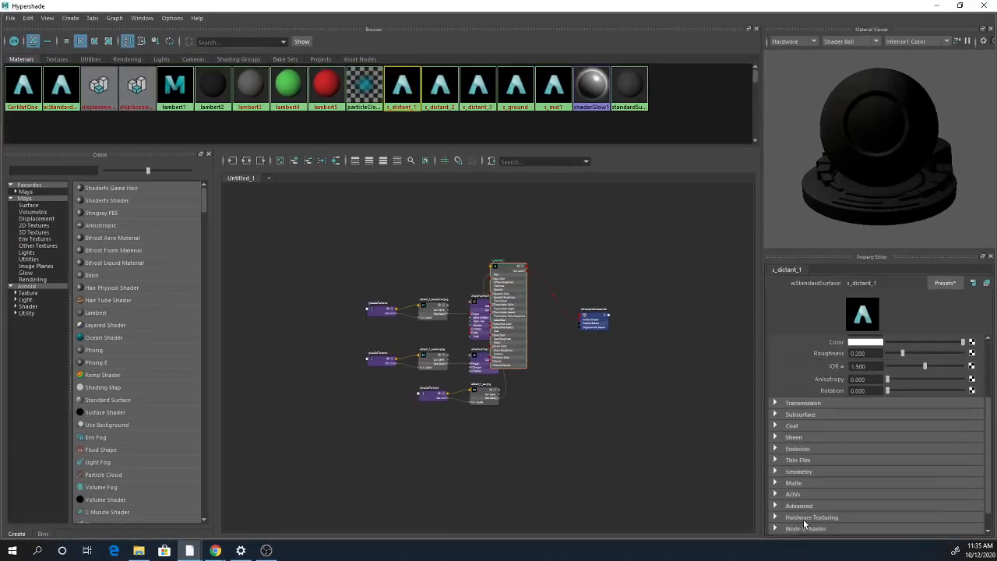
click(796, 471)
scroll(801, 502, down, 1)
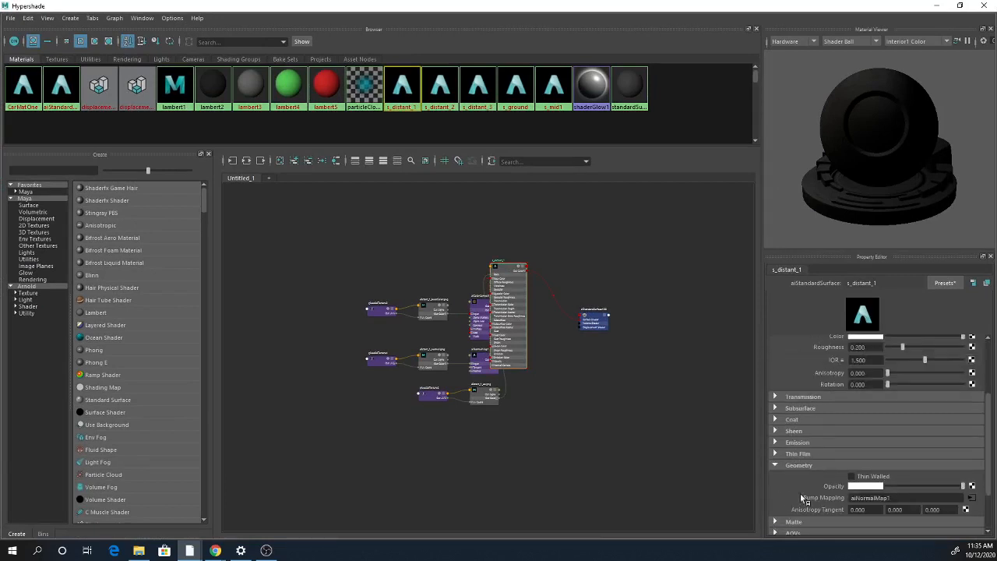
scroll(805, 499, up, 1)
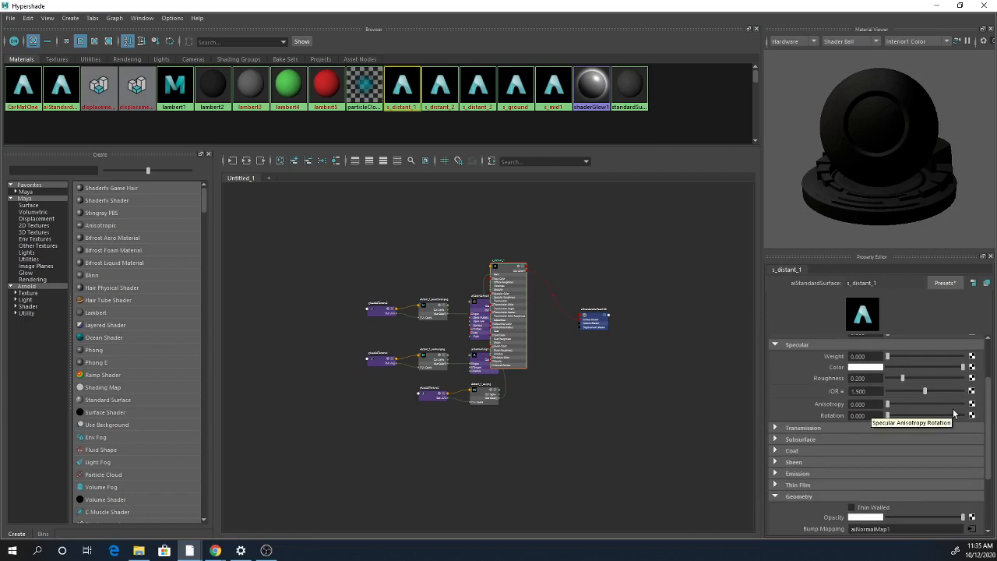
scroll(925, 434, up, 2)
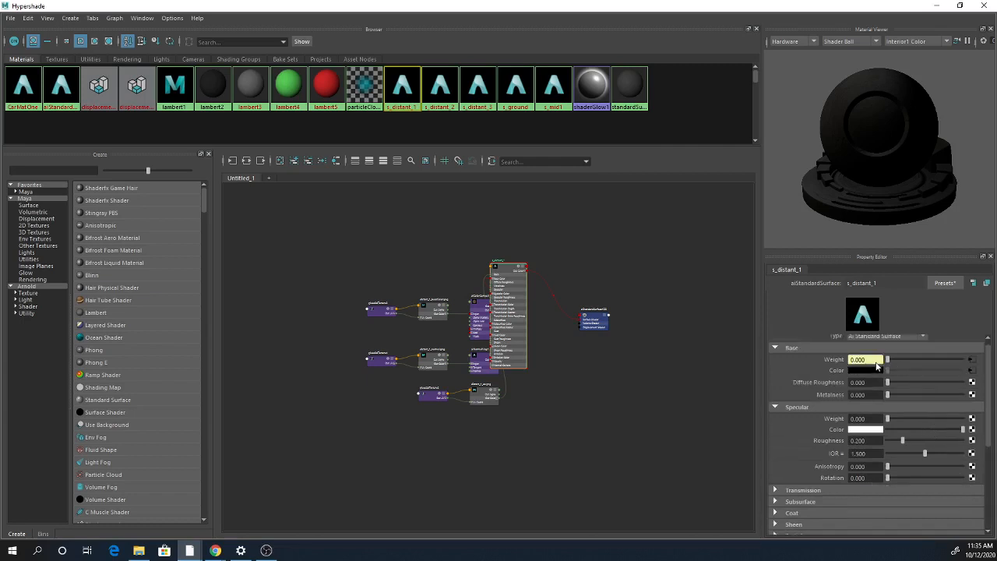
- Follow the material's base color through aiColorCorrect1 to its file texture node and check the Image Name path
click(972, 371)
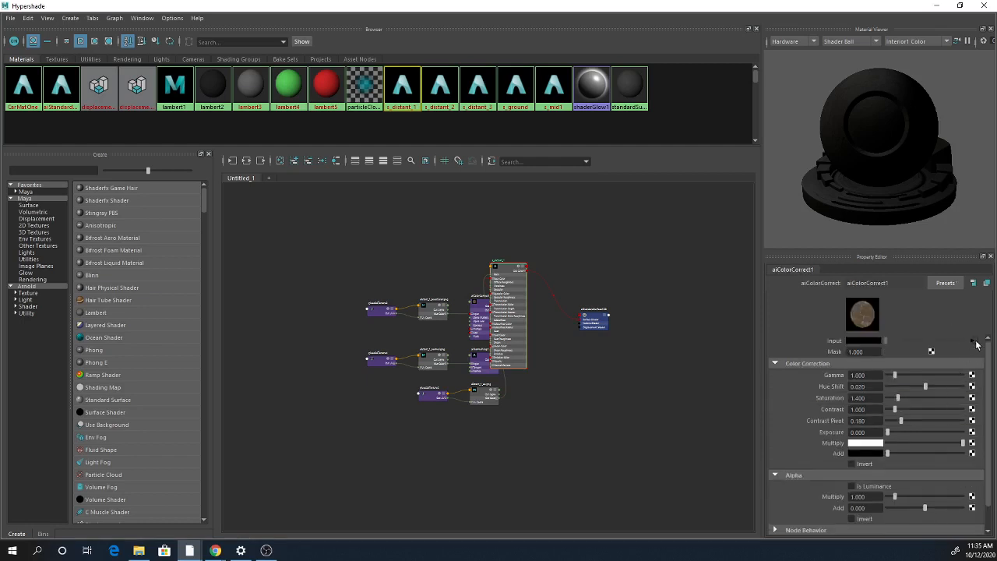
click(974, 342)
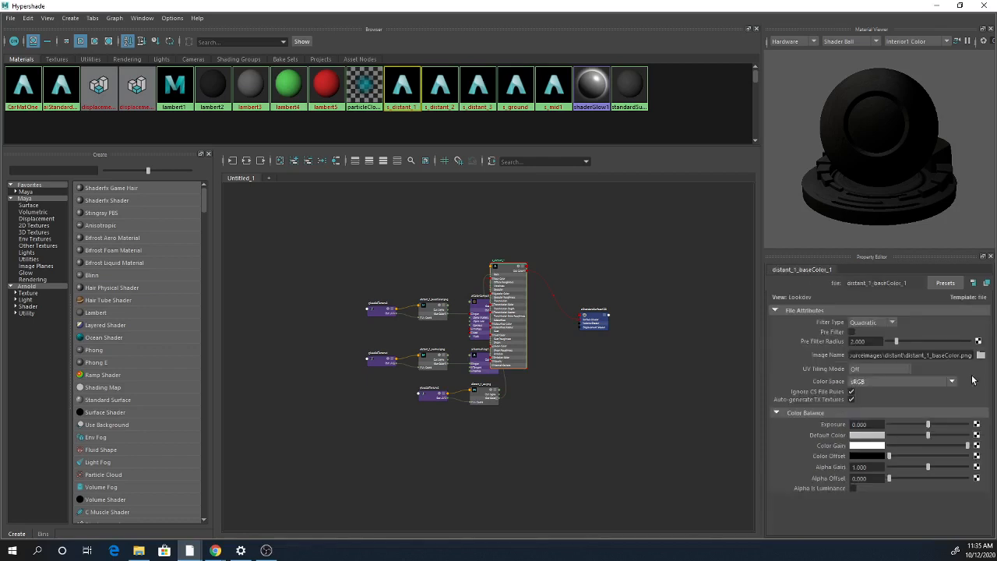
drag(861, 356, 987, 353)
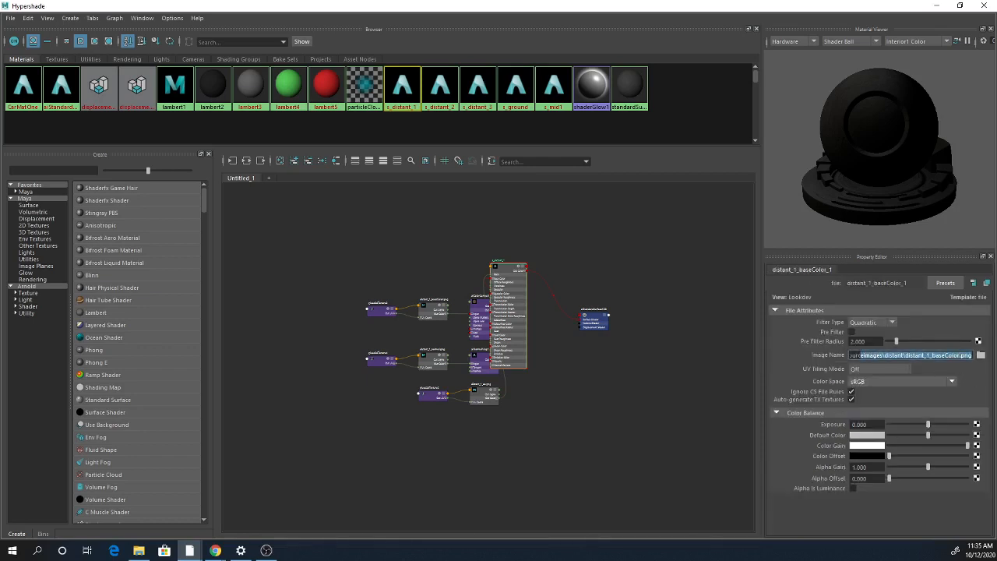
- Copy the distant_1_baseColor.png path from the file node's Image Name, keep the path in place and clear the node selection
click(948, 358)
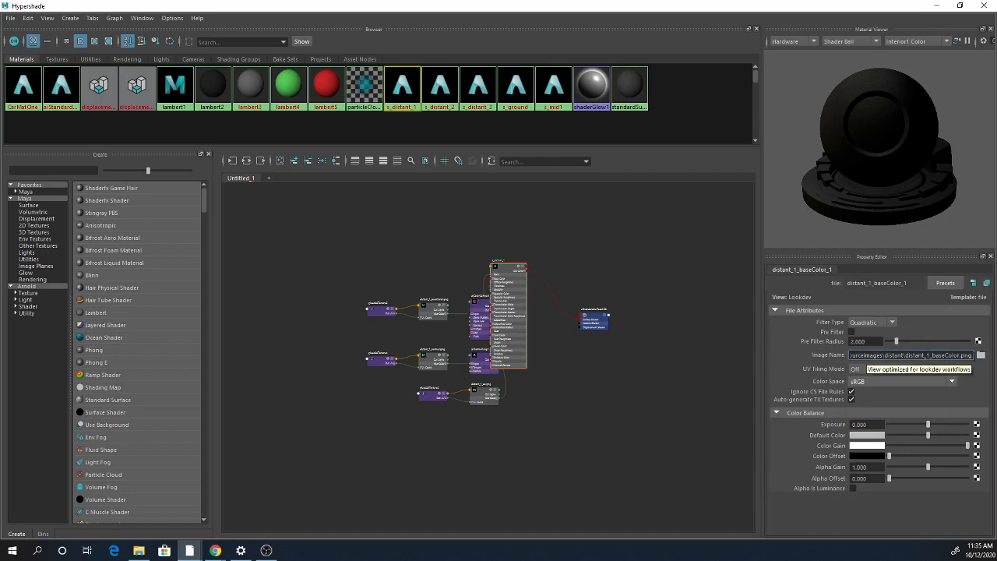
drag(970, 355, 823, 339)
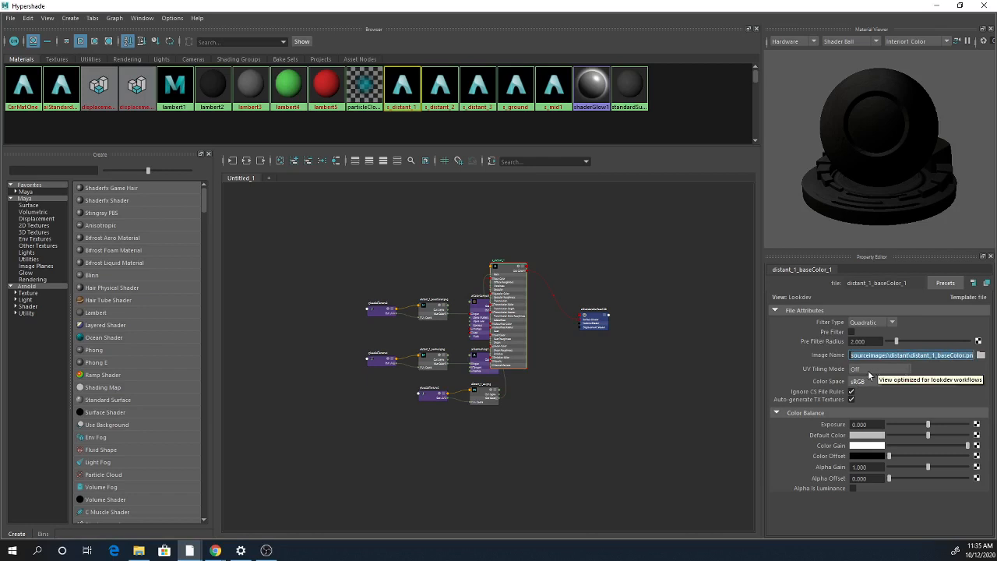
key(BackSpace)
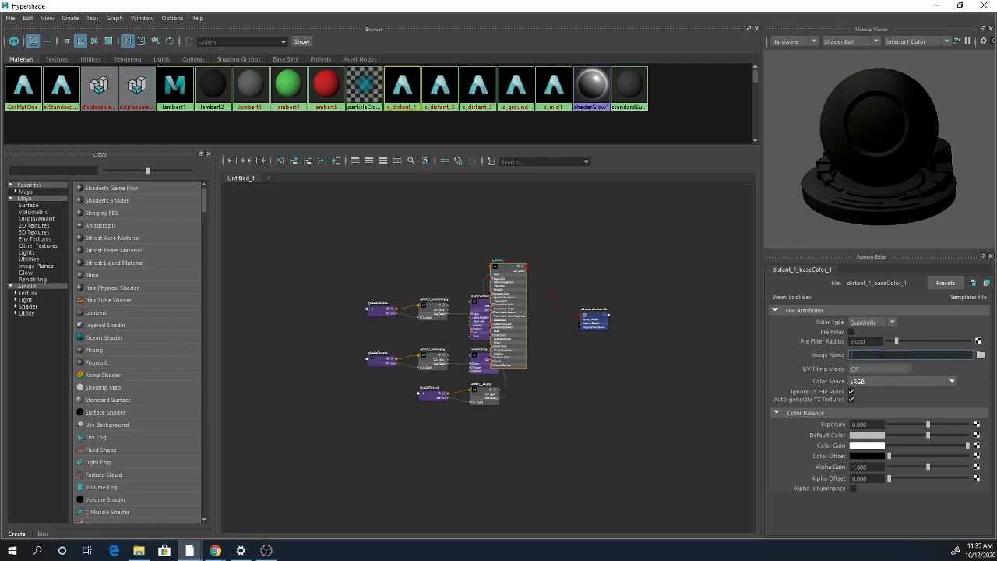
key(ctrl+z)
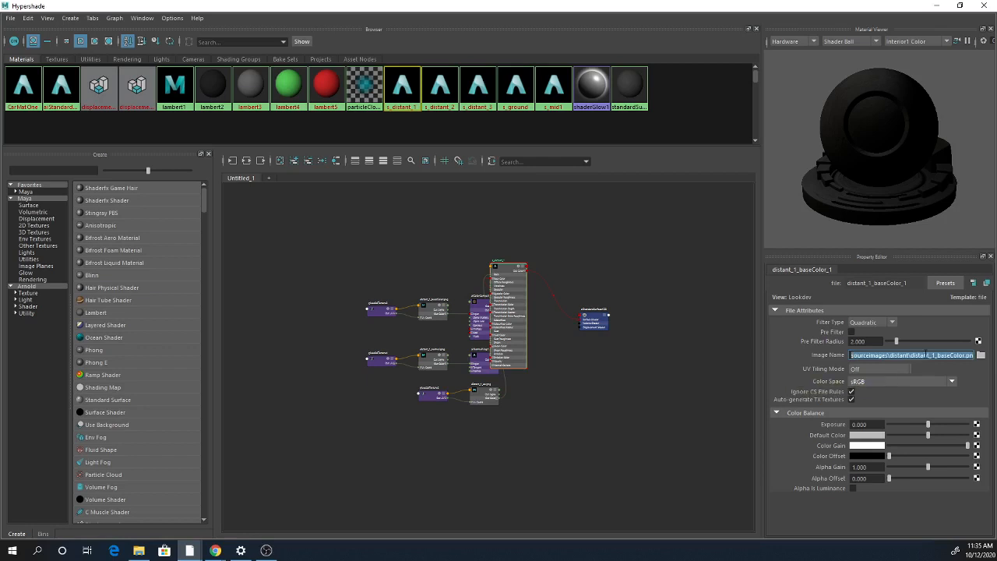
click(221, 134)
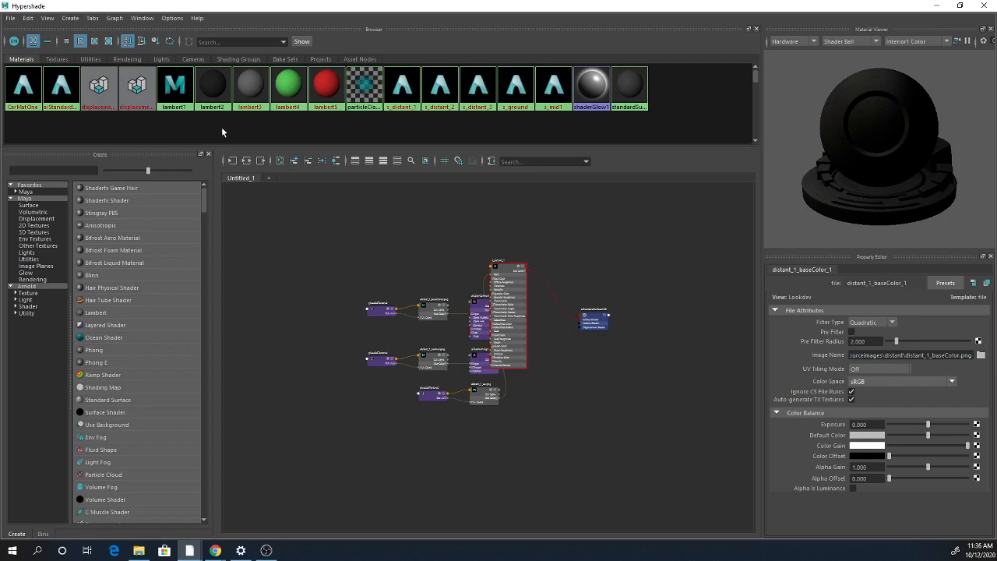
- Create a new Lambert material and rename it Distant3_lambert
click(27, 191)
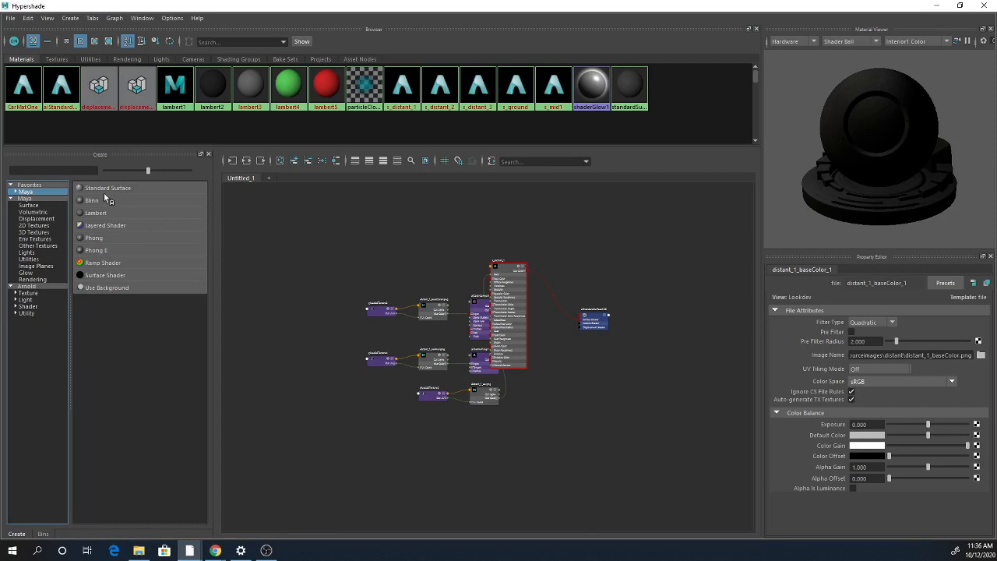
click(92, 215)
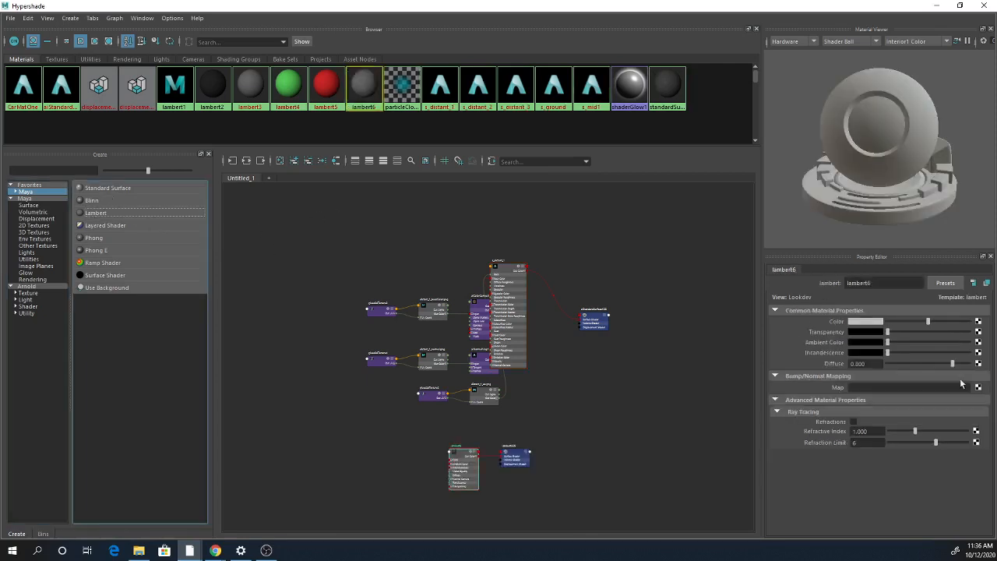
click(884, 283)
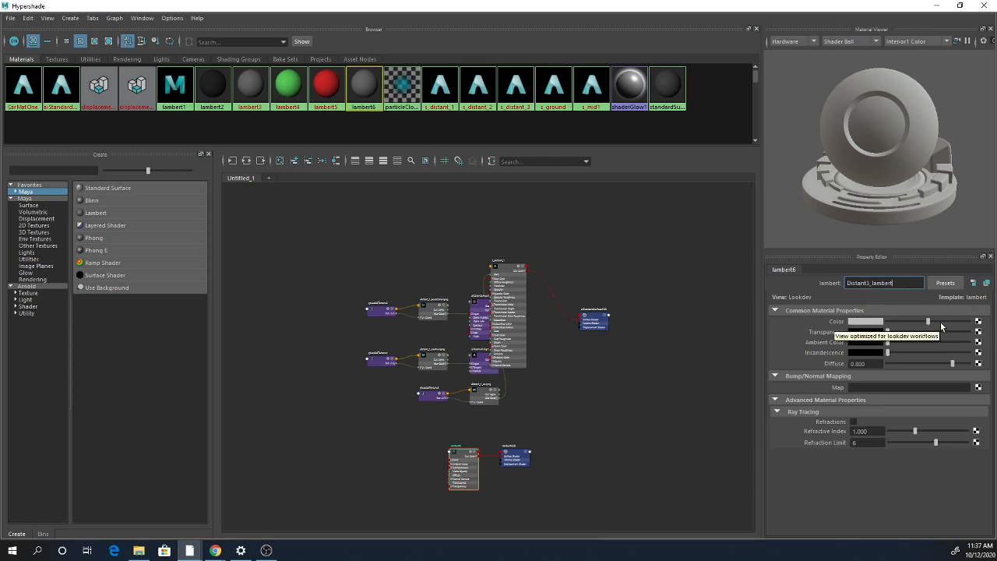
key(Return)
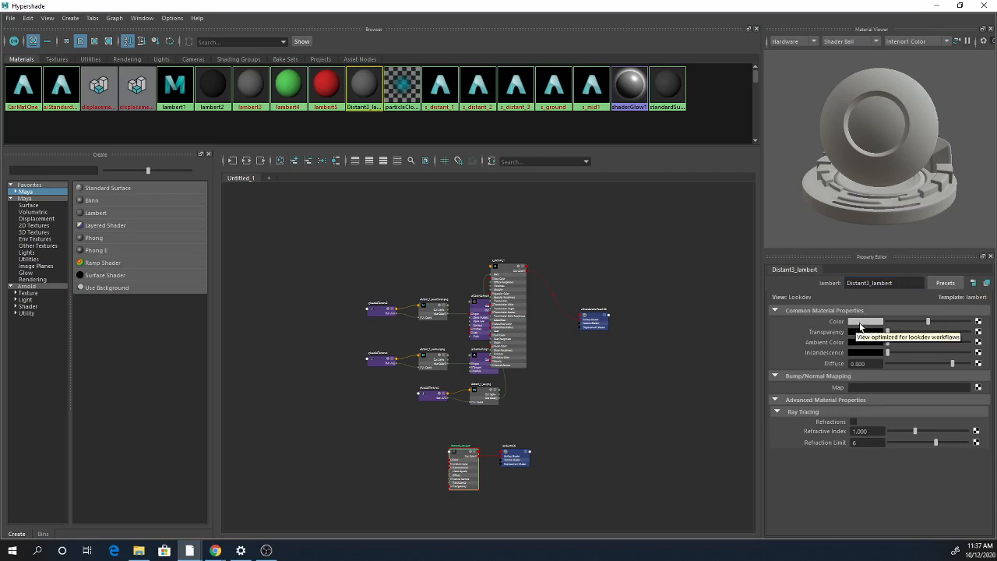
- Connect a 2D File texture to Distant3_lambert's Color and paste the copied distant_1_baseColor.png path as its Image Name
click(979, 322)
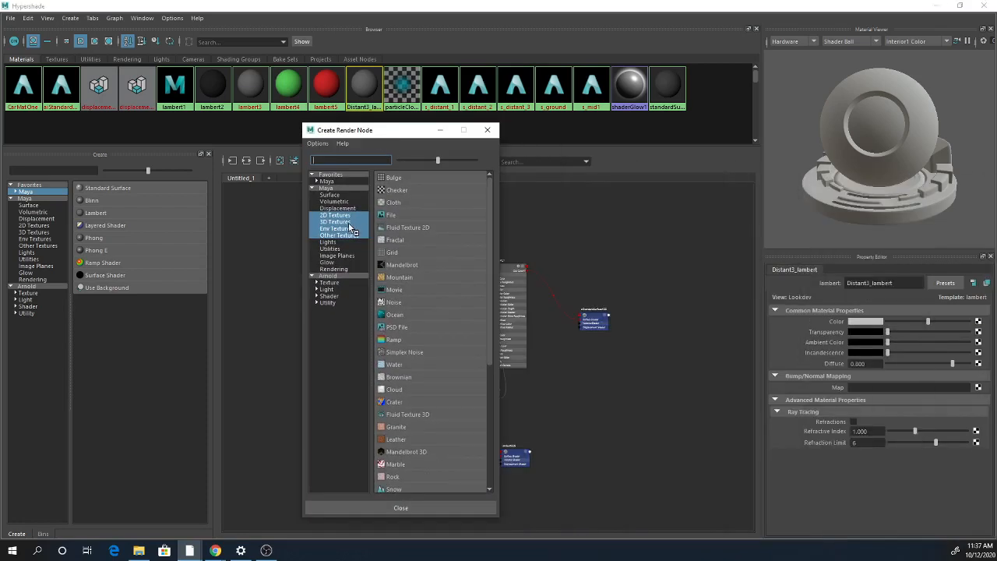
click(340, 216)
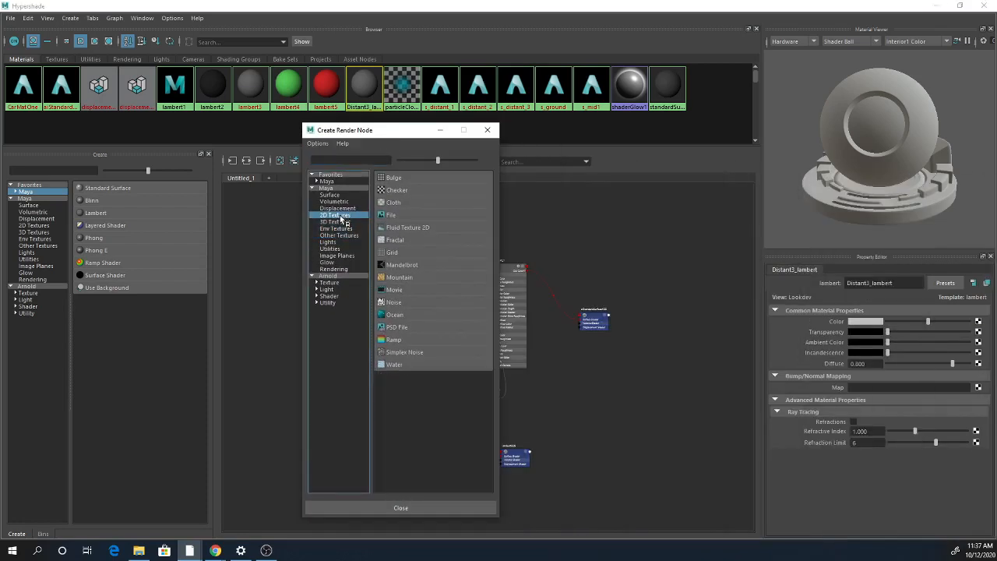
click(392, 219)
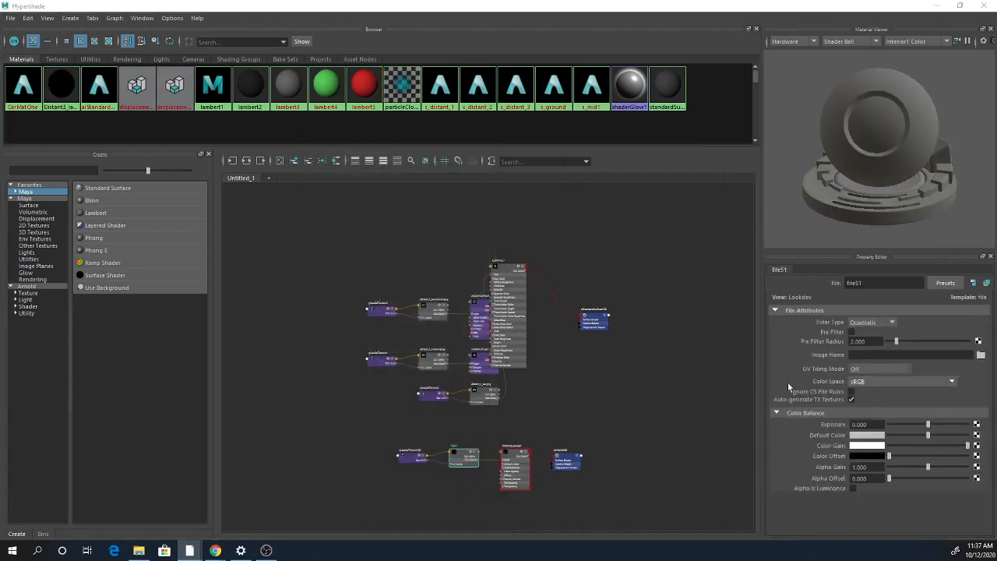
click(870, 355)
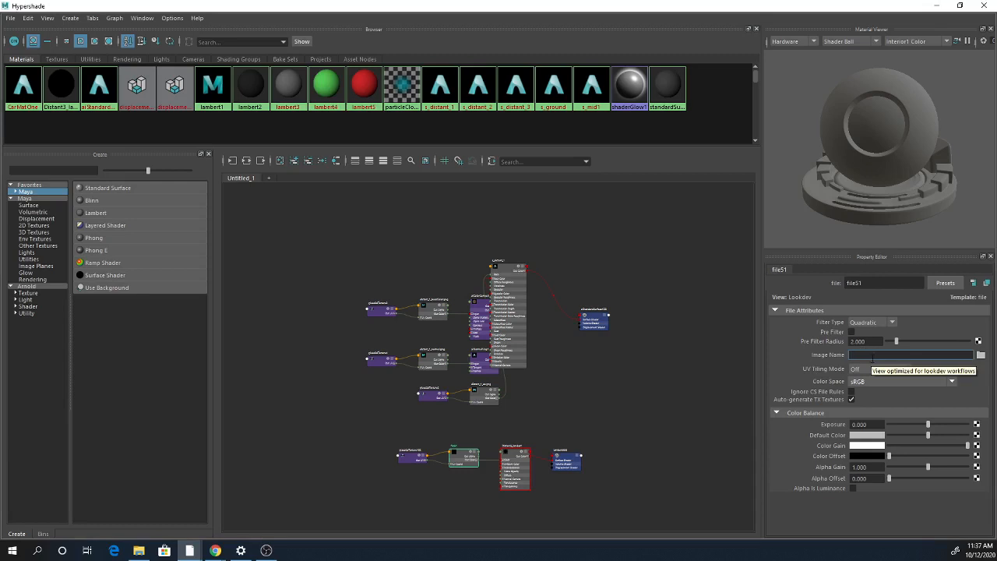
key(ctrl+v)
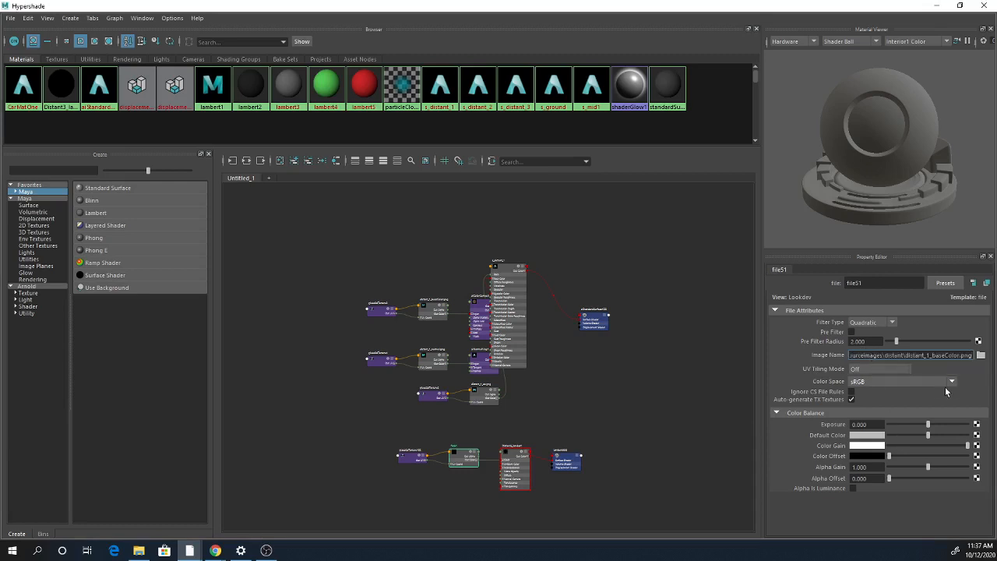
key(Return)
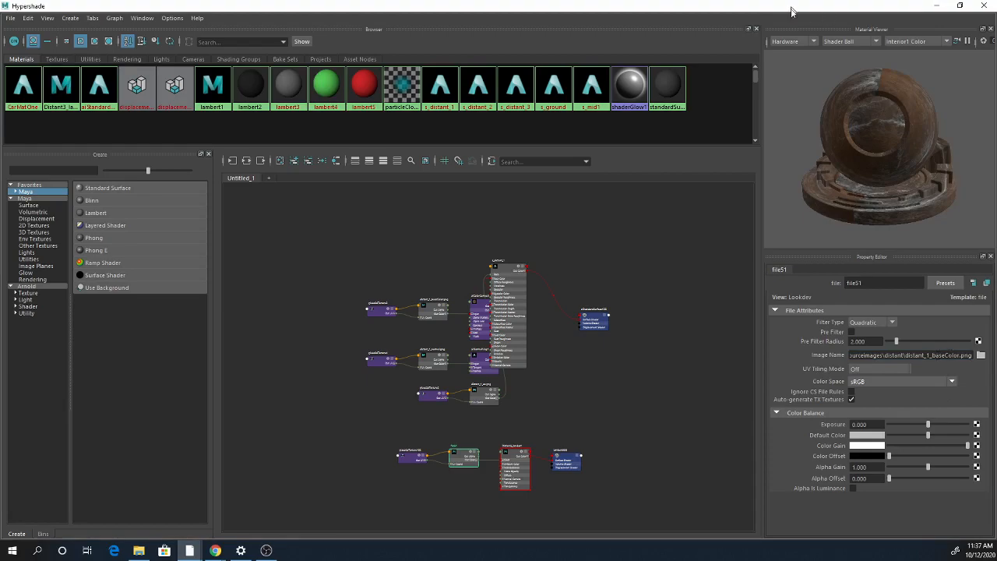
- Restore and resize the Hypershade so it sits beside the camera view, and switch the sidebar to the Modeling Toolkit
drag(792, 7, 912, 146)
drag(996, 115, 682, 115)
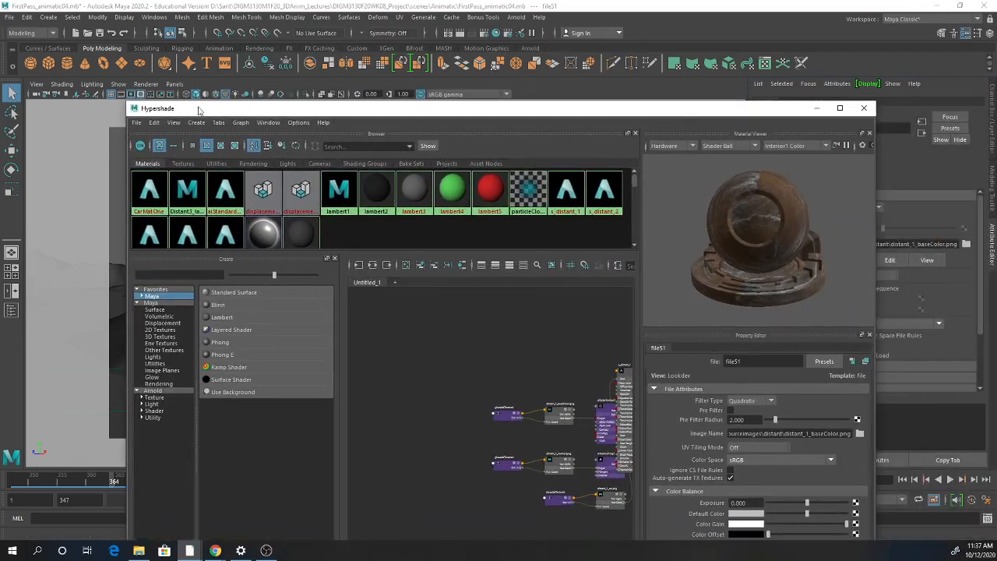
drag(241, 117, 27, 207)
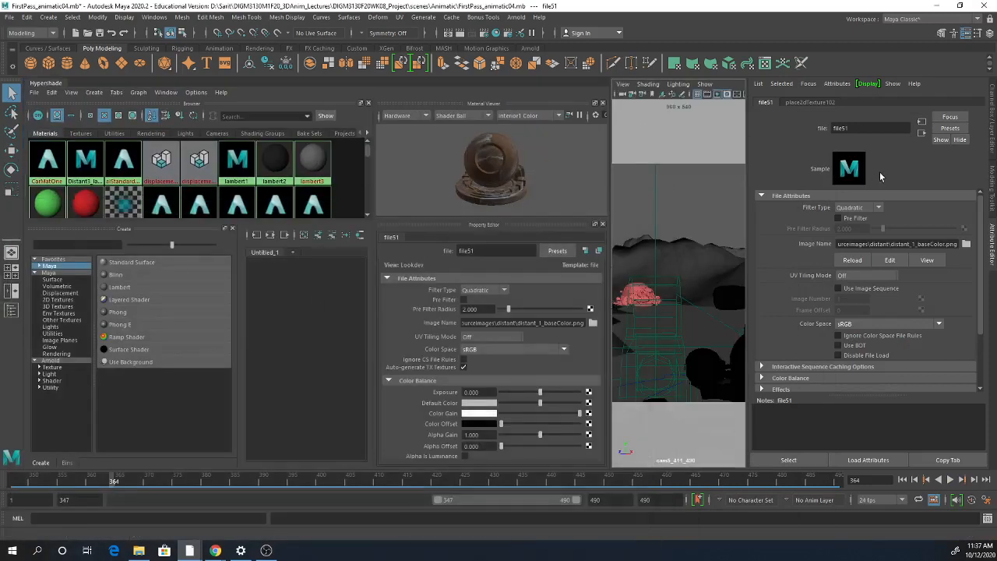
click(967, 34)
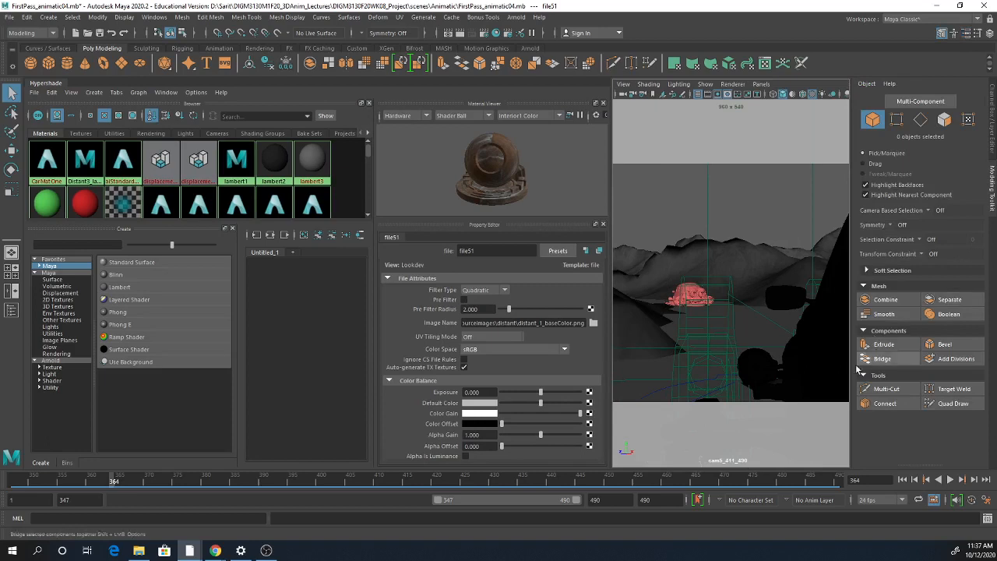
- Find Distant3_lambert among the materials by listing them as large name labels without swatches, and select it
scroll(288, 176, down, 3)
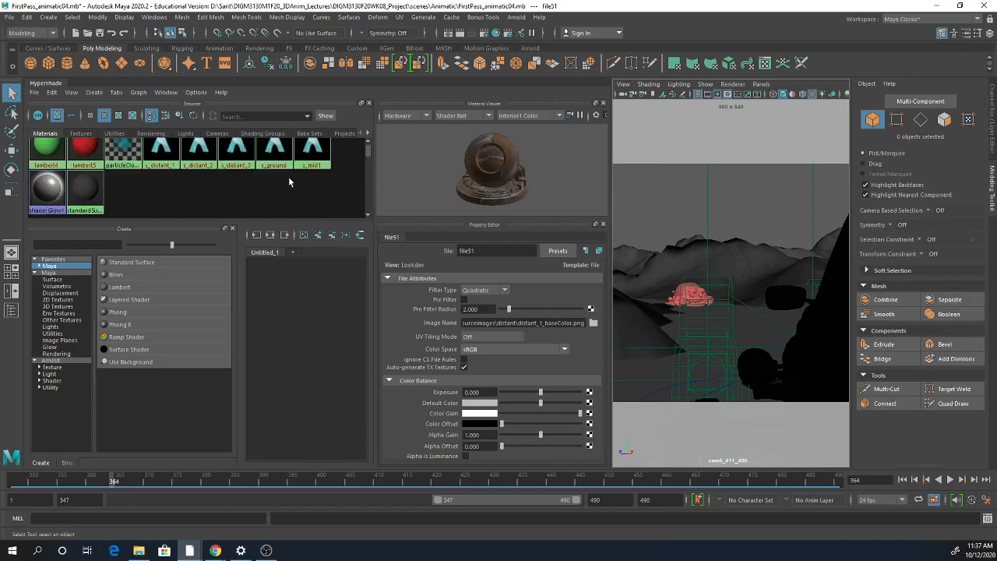
scroll(124, 216, up, 1)
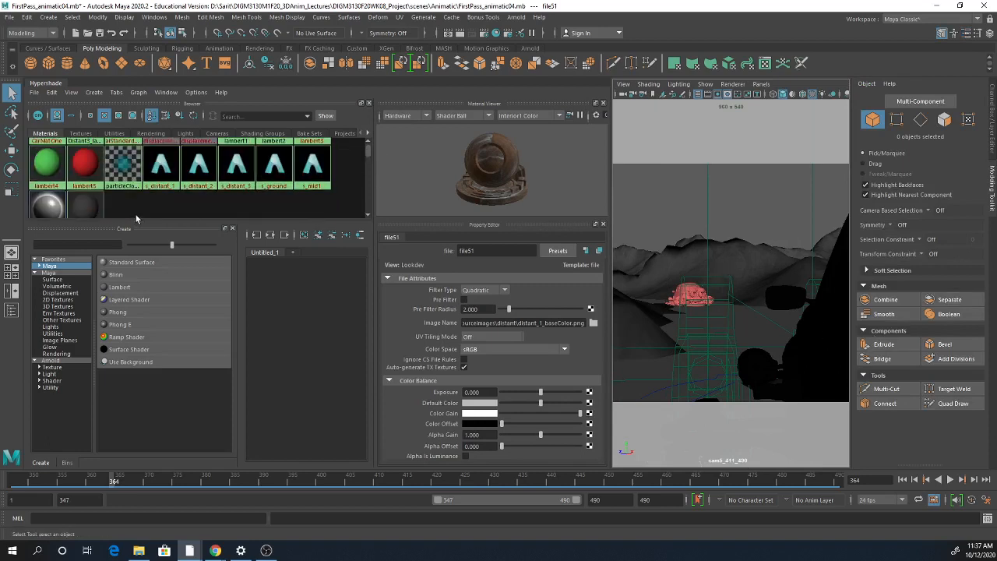
scroll(135, 216, up, 1)
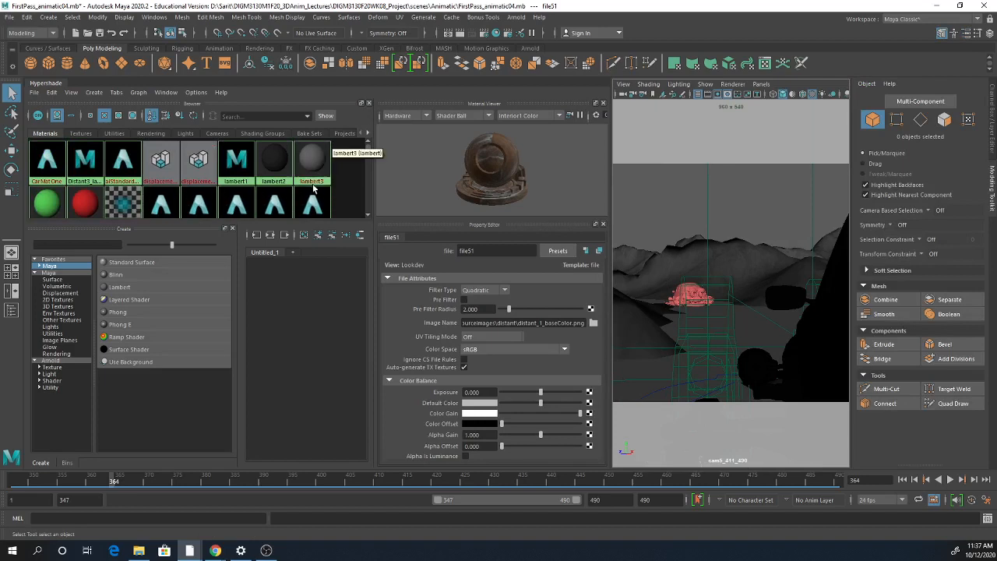
scroll(348, 203, down, 1)
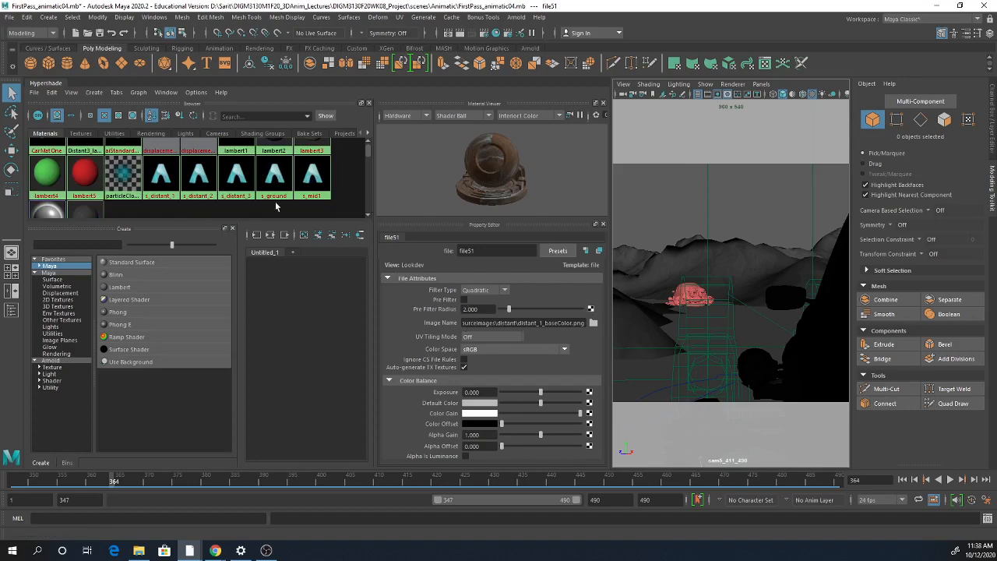
scroll(327, 187, up, 1)
scroll(356, 216, down, 2)
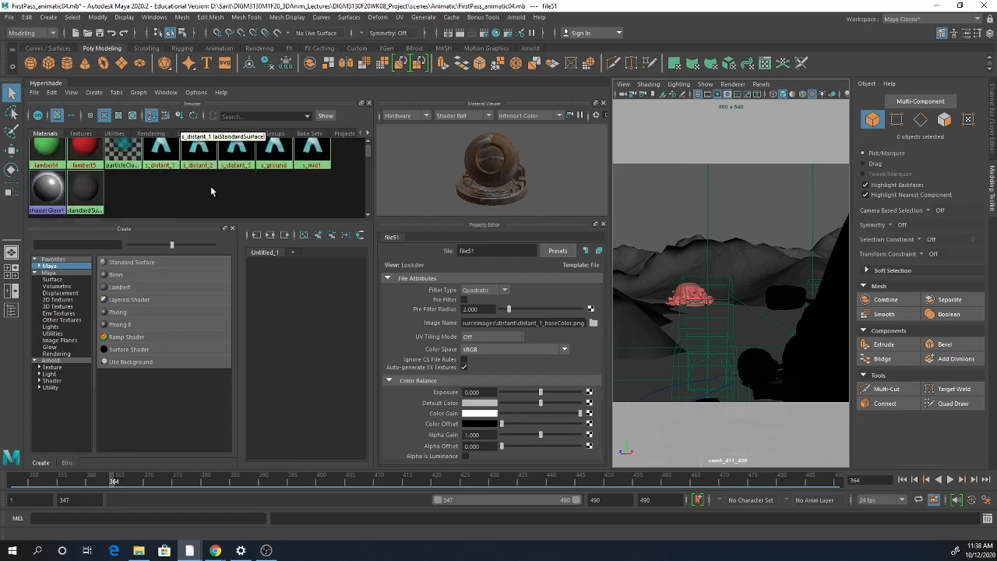
scroll(213, 192, up, 2)
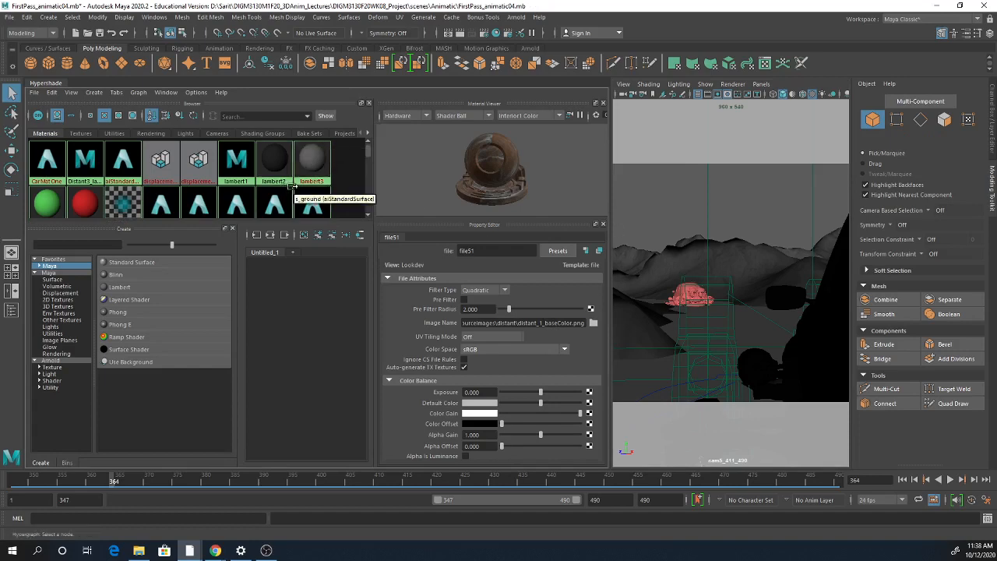
click(71, 116)
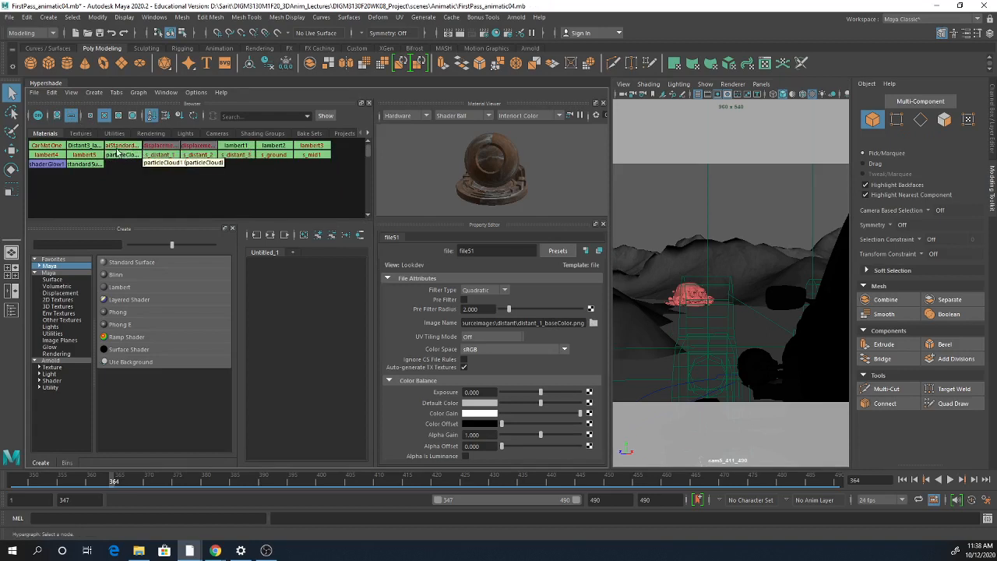
click(91, 117)
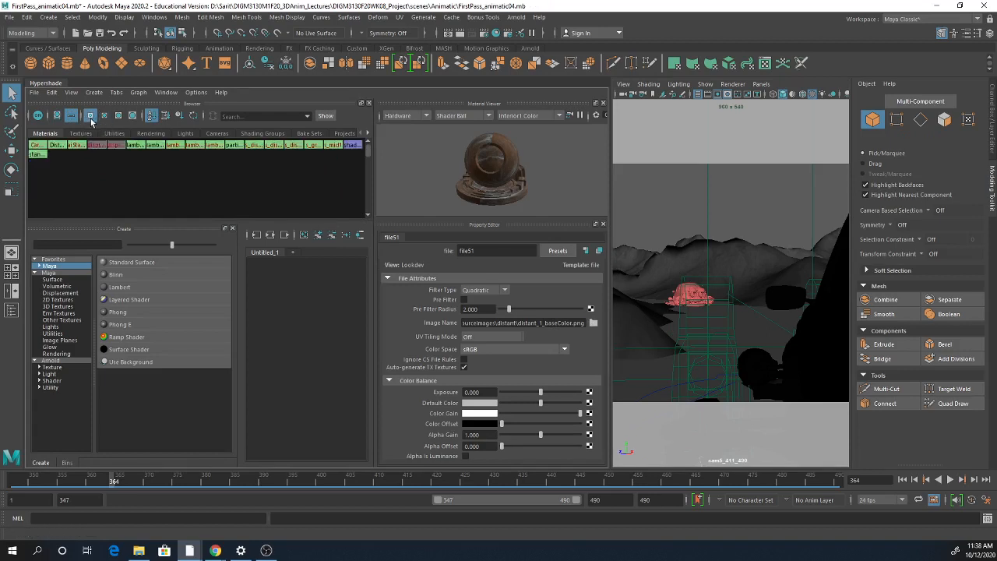
click(119, 119)
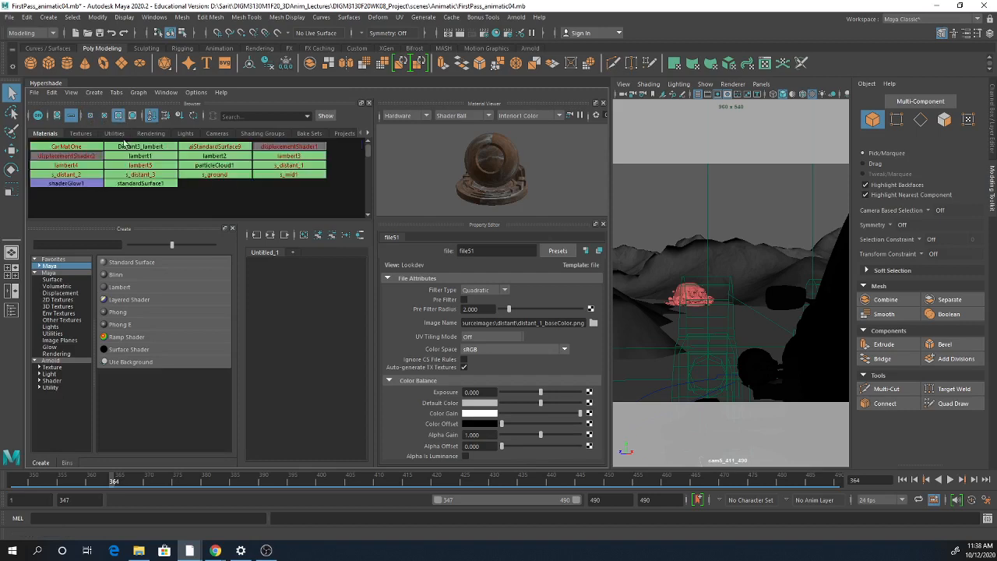
click(139, 147)
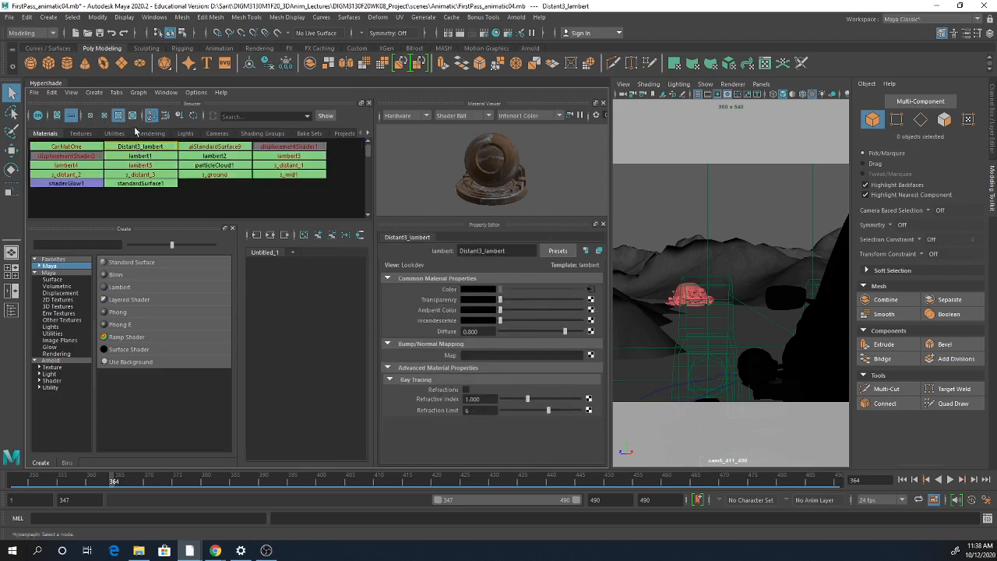
- Show the materials as large swatches again and assign Distant3_lambert to the distant_1 mountain mesh in the camera view
click(56, 116)
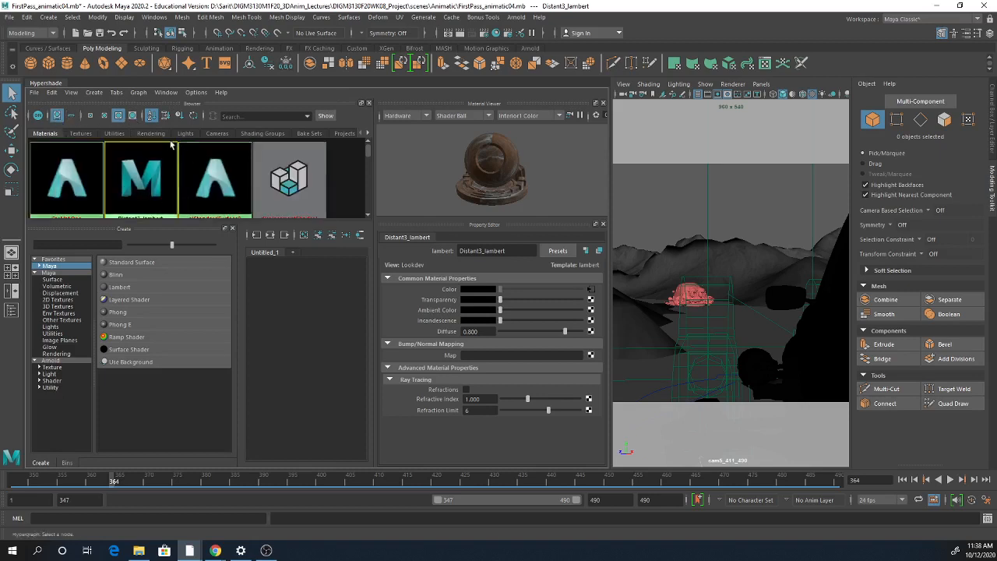
click(91, 116)
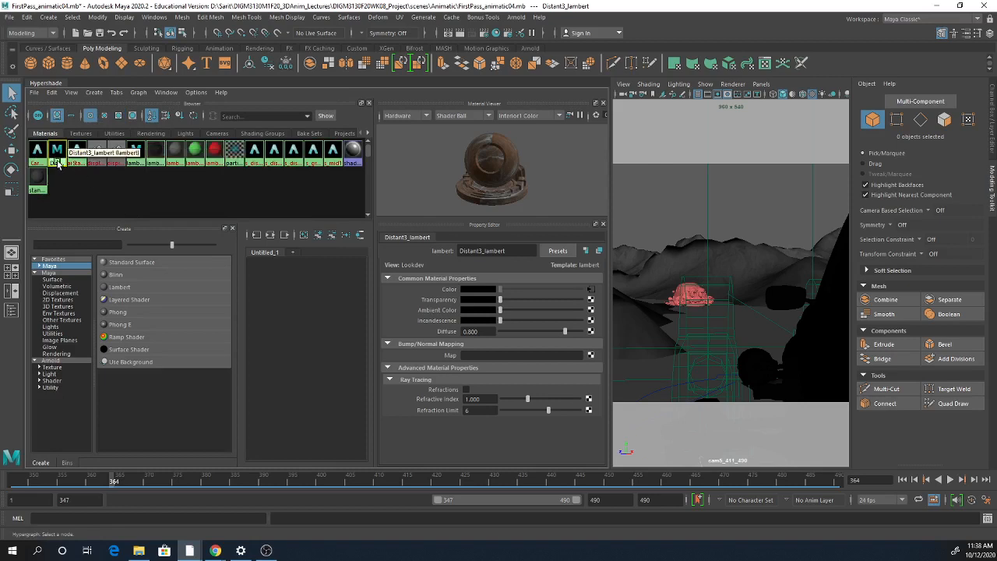
click(119, 116)
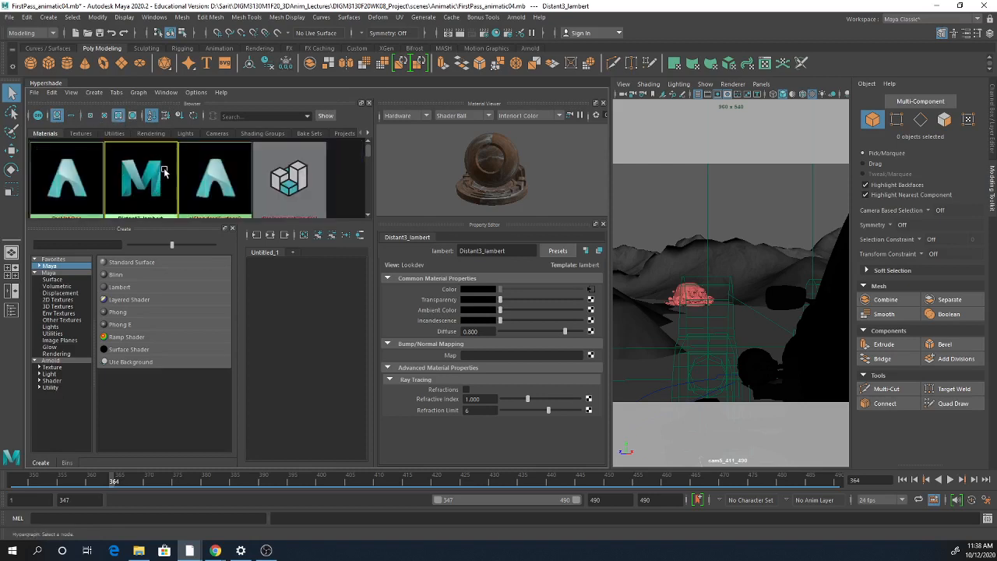
scroll(163, 173, down, 3)
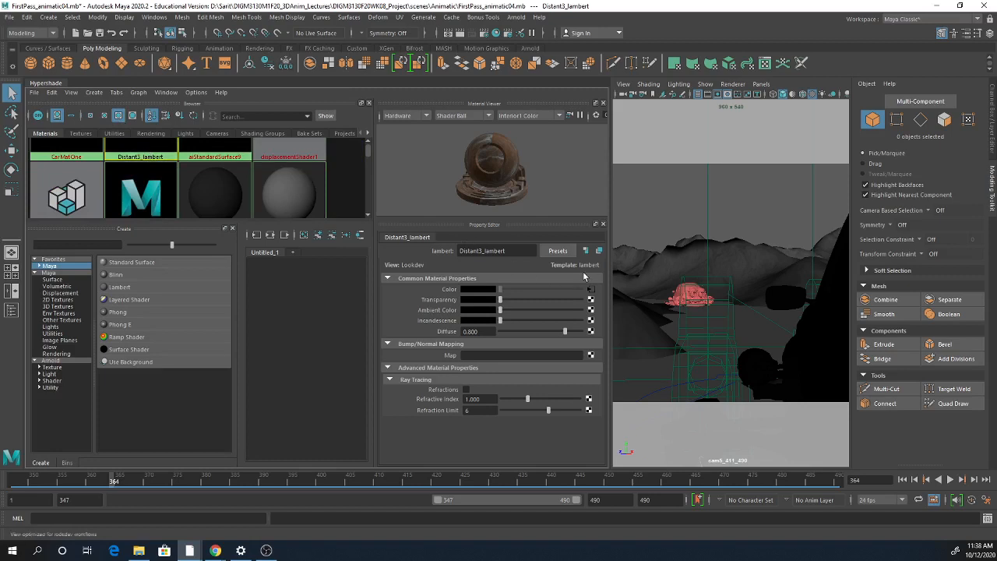
middle_drag(167, 152, 670, 264)
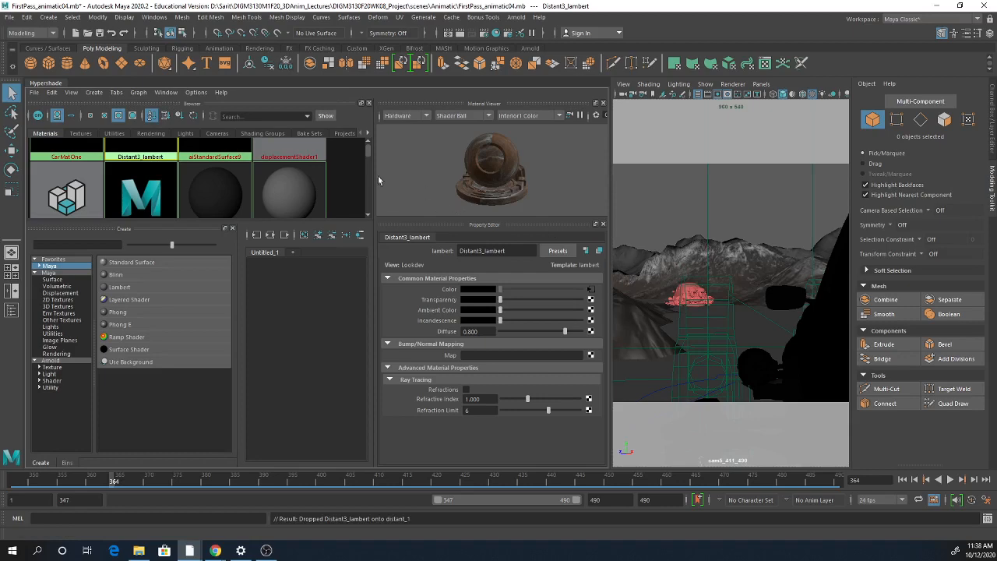
- Reduce the material swatches to medium size, enlarge the Hypershade browser area and select the s_distant_3 material
click(106, 116)
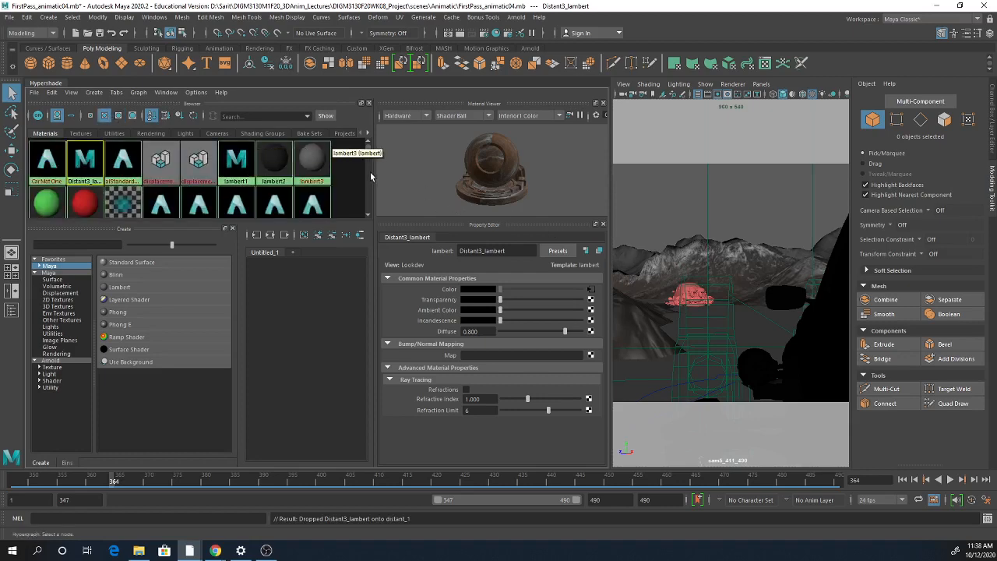
drag(364, 224, 311, 284)
click(233, 212)
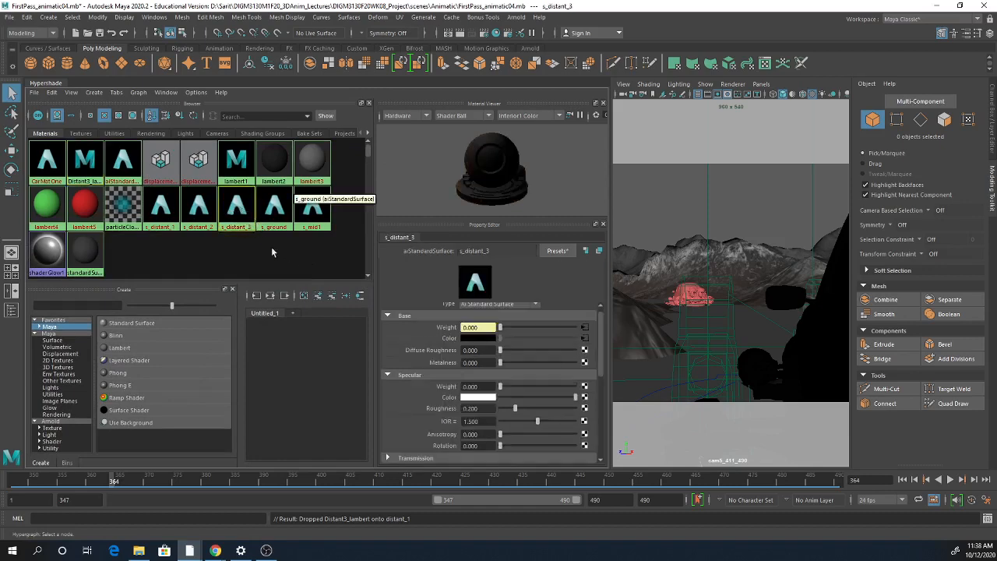
- Trace the bump mapping of s_distant_3 to its normal map file node, and check the image file name and its source folder
scroll(576, 374, down, 10)
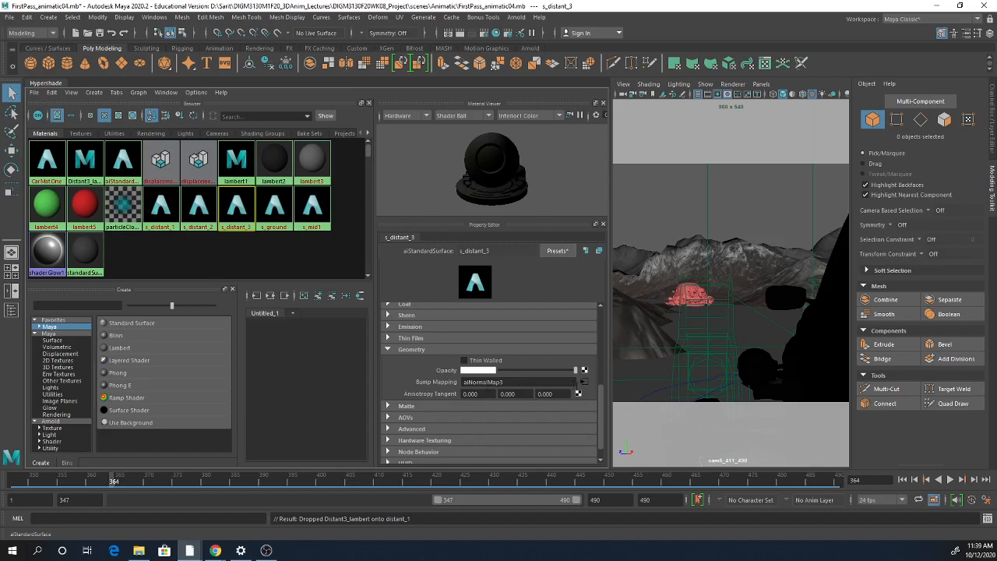
click(583, 383)
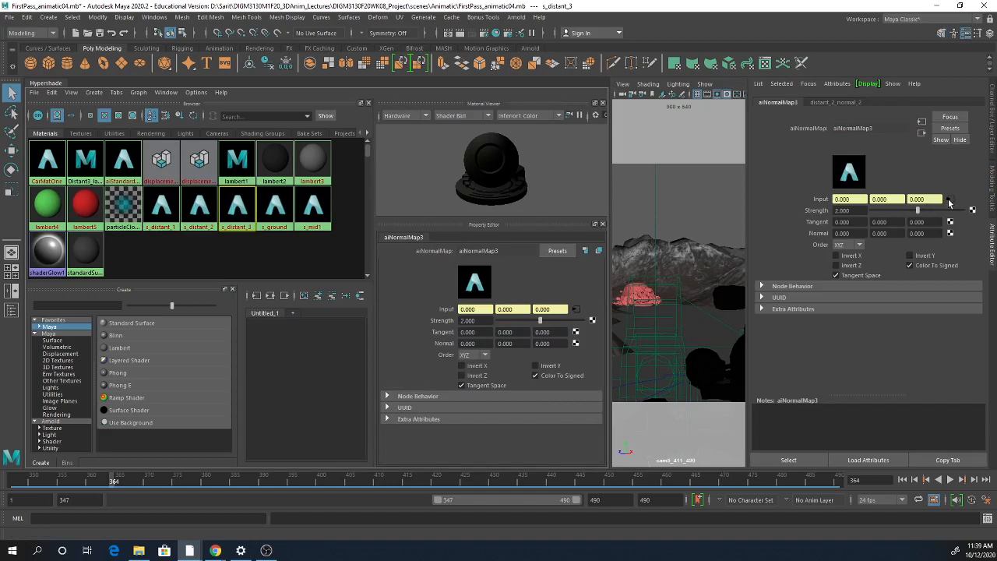
click(844, 103)
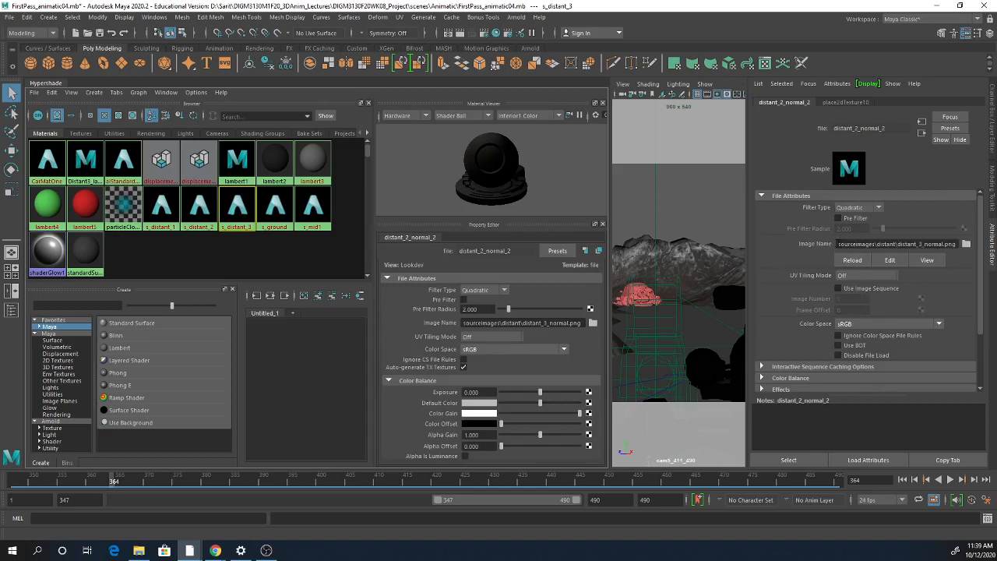
drag(839, 244, 957, 244)
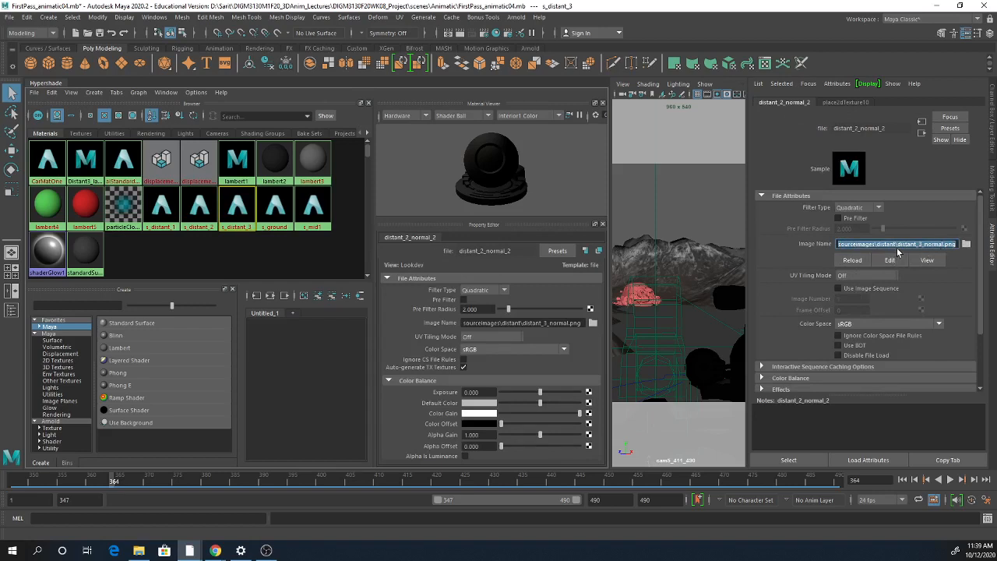
click(899, 244)
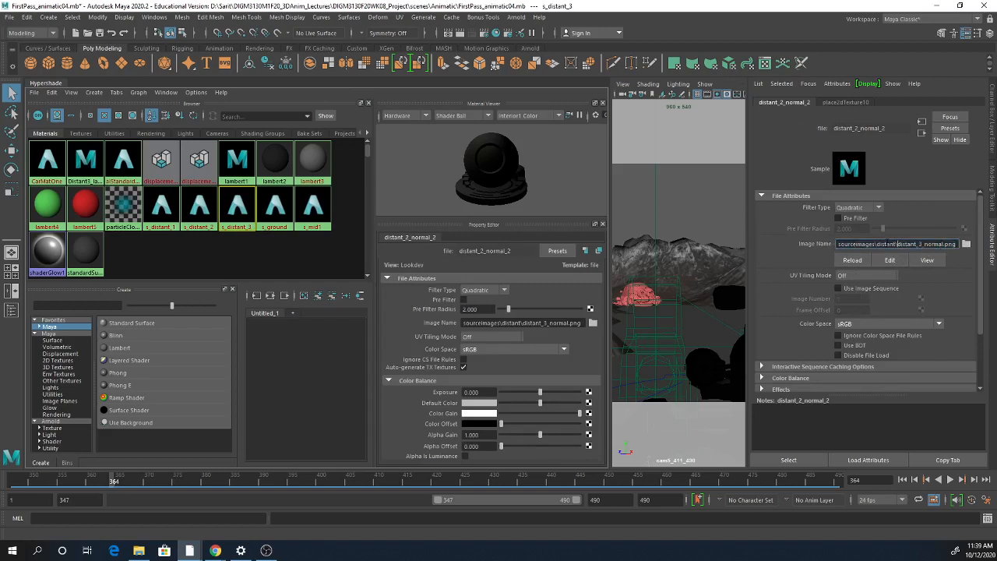
drag(899, 243, 957, 246)
click(966, 244)
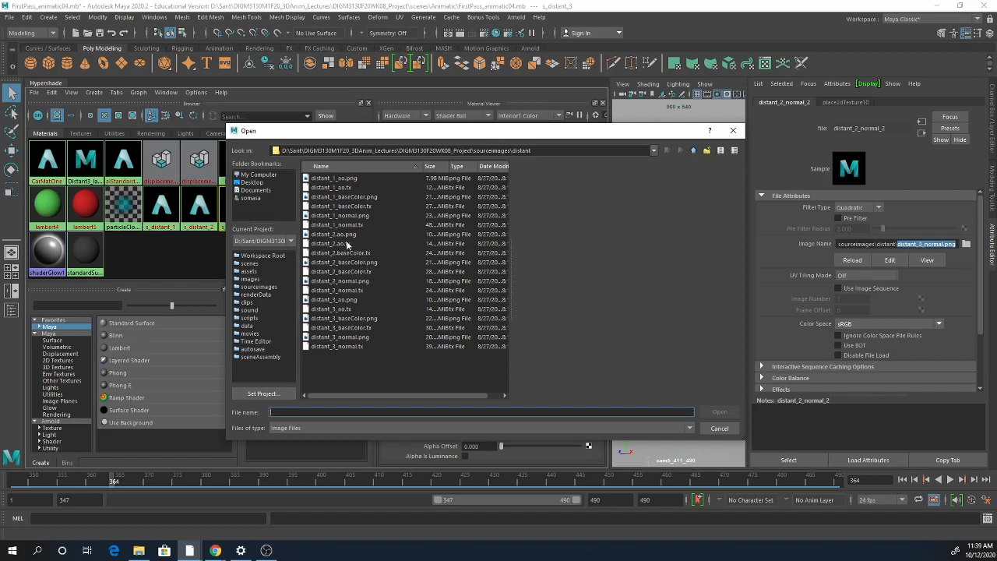
click(725, 429)
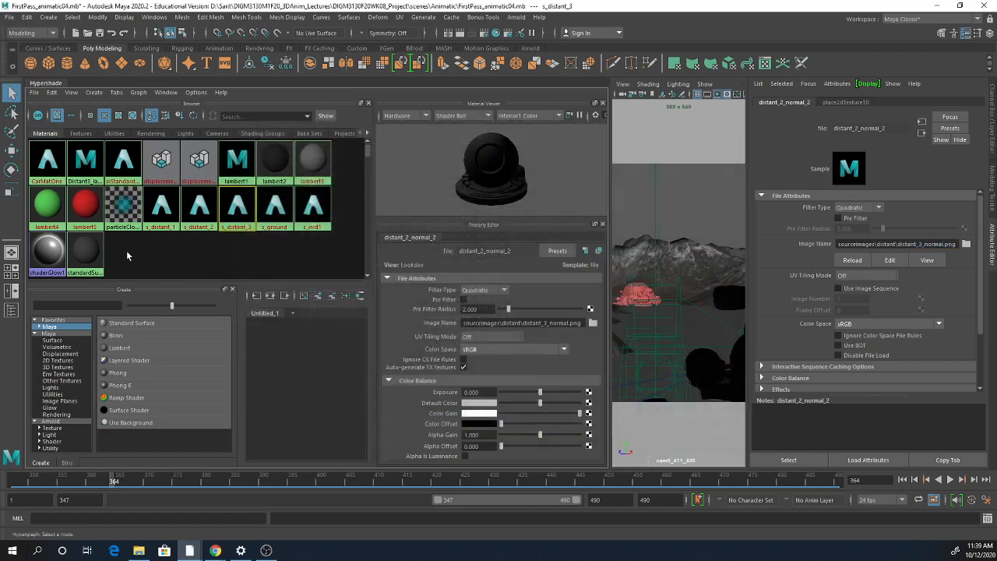
- Connect a 2D File texture to the bump map of Distant3_lambert and open that file node's attributes
click(85, 167)
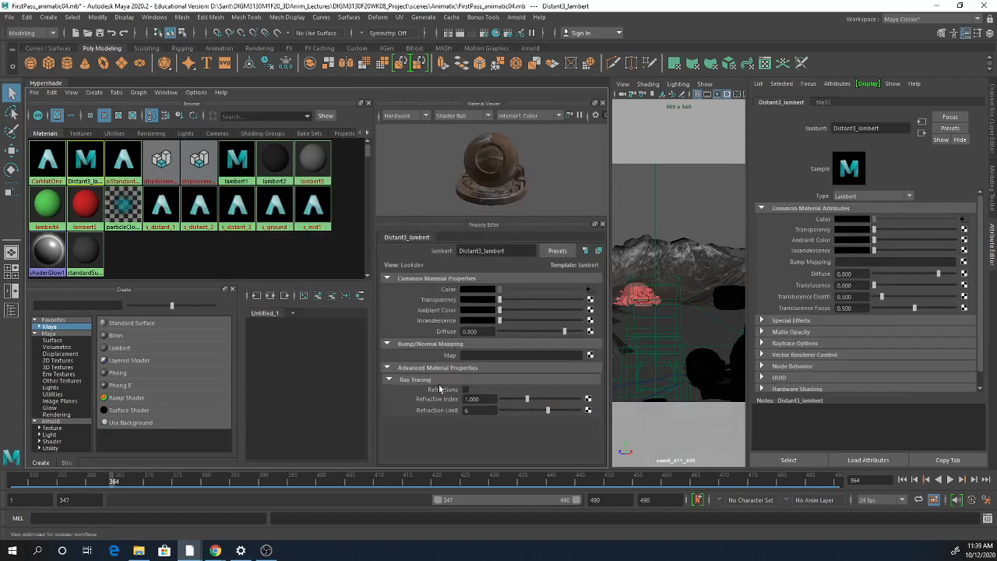
click(590, 355)
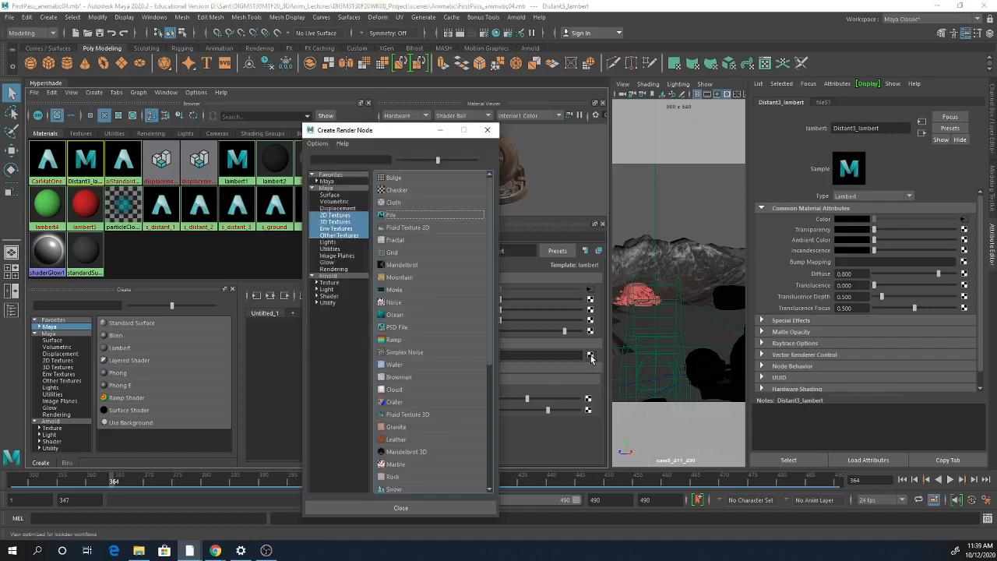
click(343, 216)
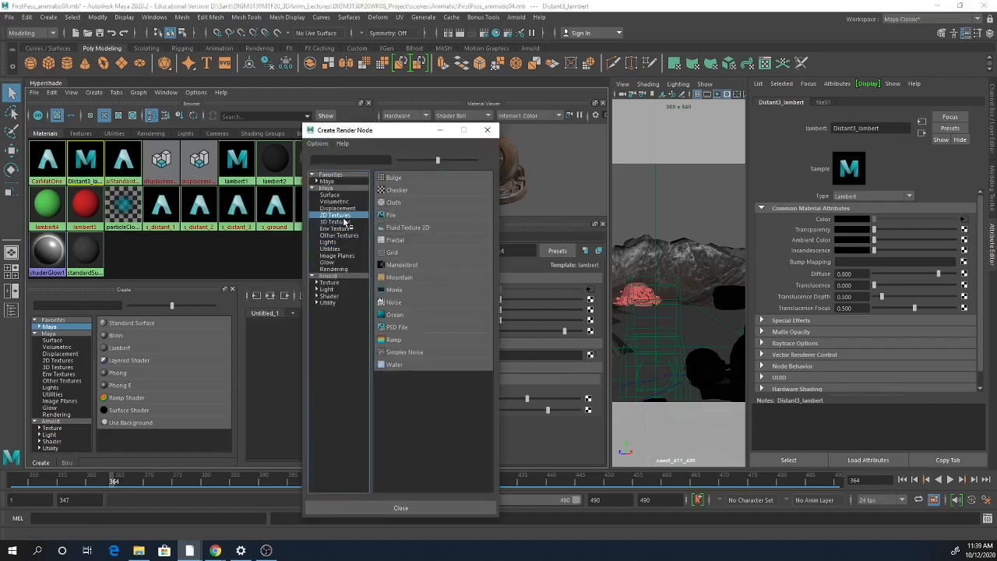
click(393, 218)
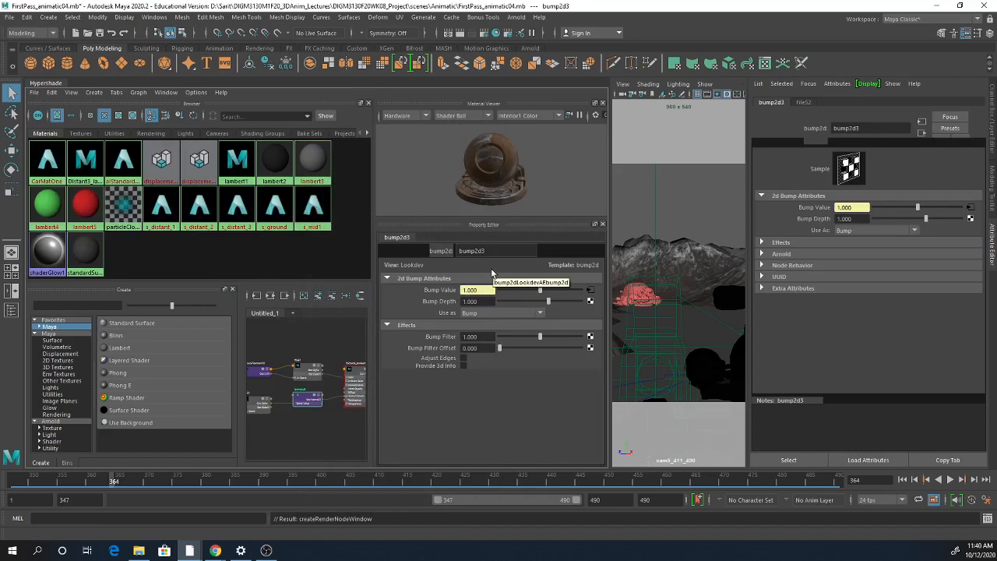
click(591, 294)
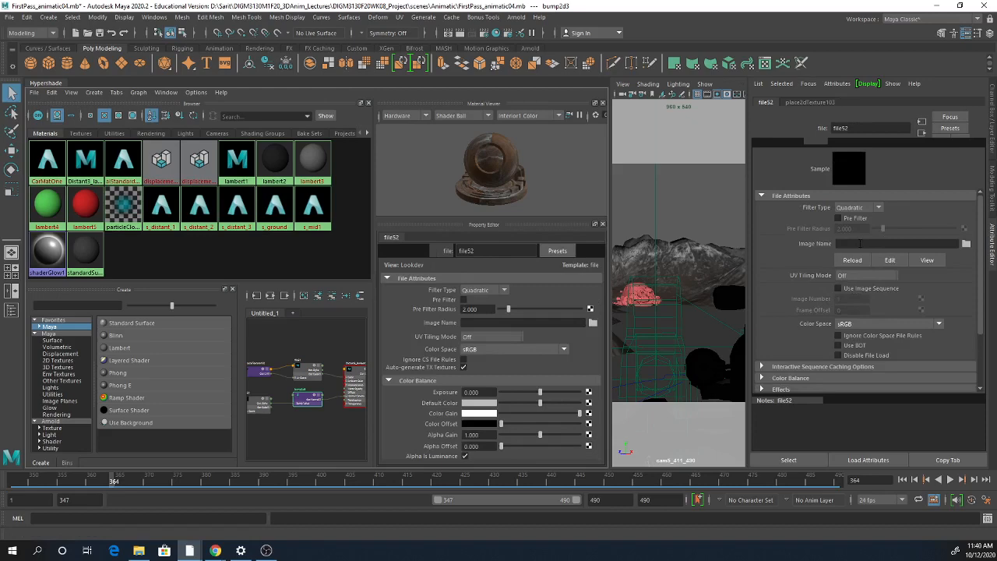
click(966, 245)
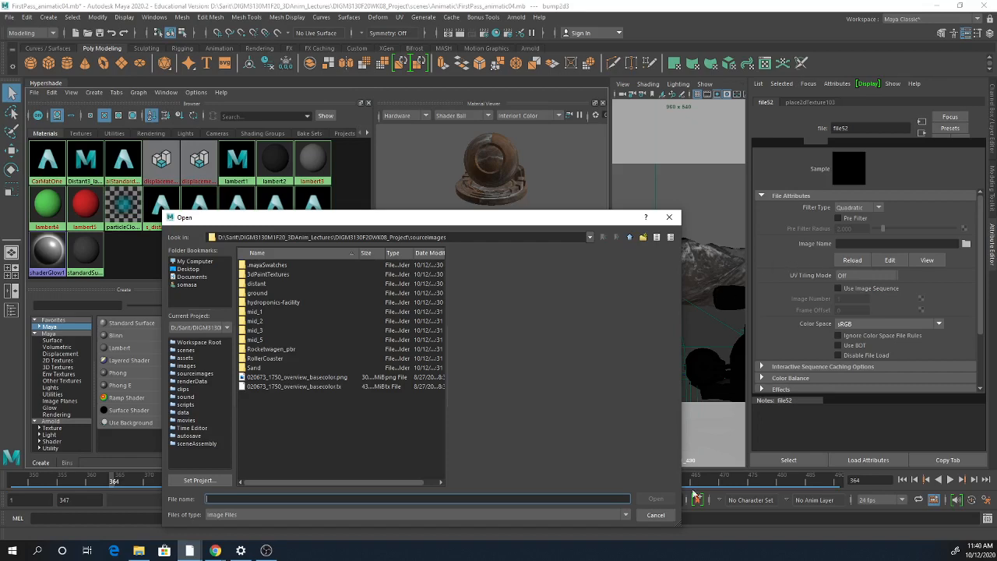
click(655, 515)
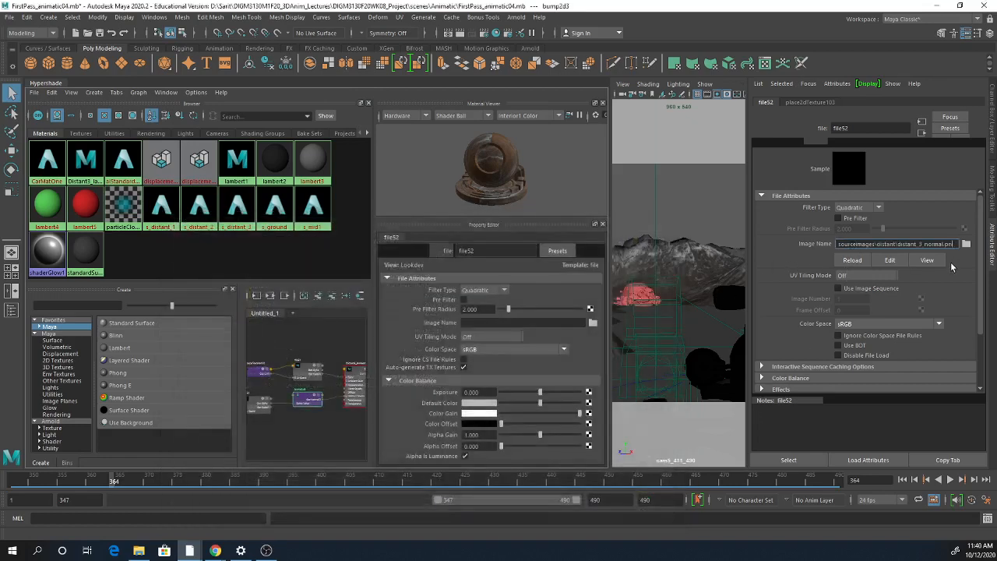
key(BackSpace)
key(BackSpace)
key(BackSpace)
key(BackSpace)
key(BackSpace)
key(BackSpace)
key(BackSpace)
key(BackSpace)
key(BackSpace)
key(BackSpace)
key(BackSpace)
key(BackSpace)
key(BackSpace)
key(BackSpace)
key(BackSpace)
key(BackSpace)
key(BackSpace)
key(BackSpace)
key(BackSpace)
key(BackSpace)
- Load Mesher_DefaultMaterial_Normal.png from the mid_3 folder into the bump file node and set its color space to scene-linear Rec 709/sRGB
click(966, 245)
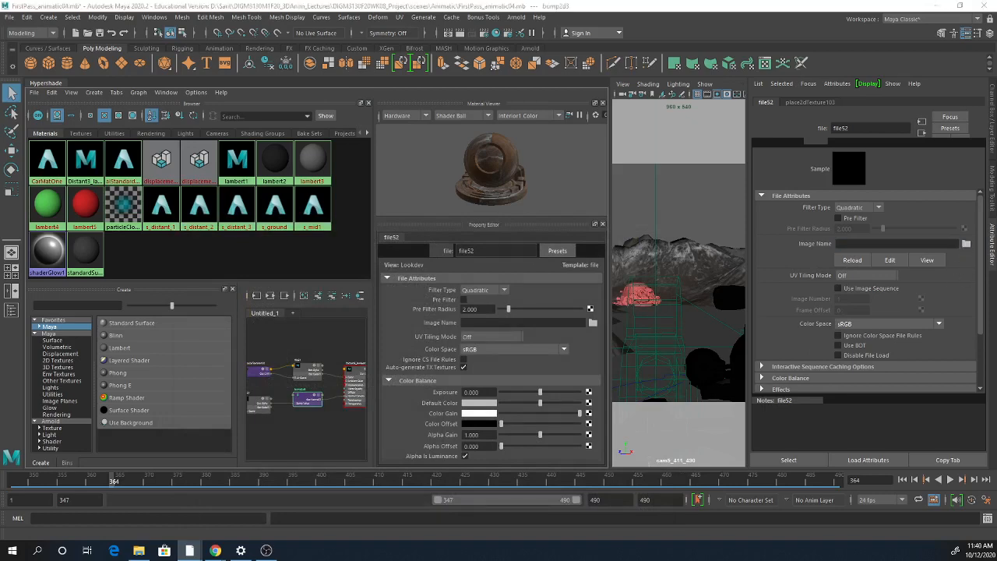
click(447, 265)
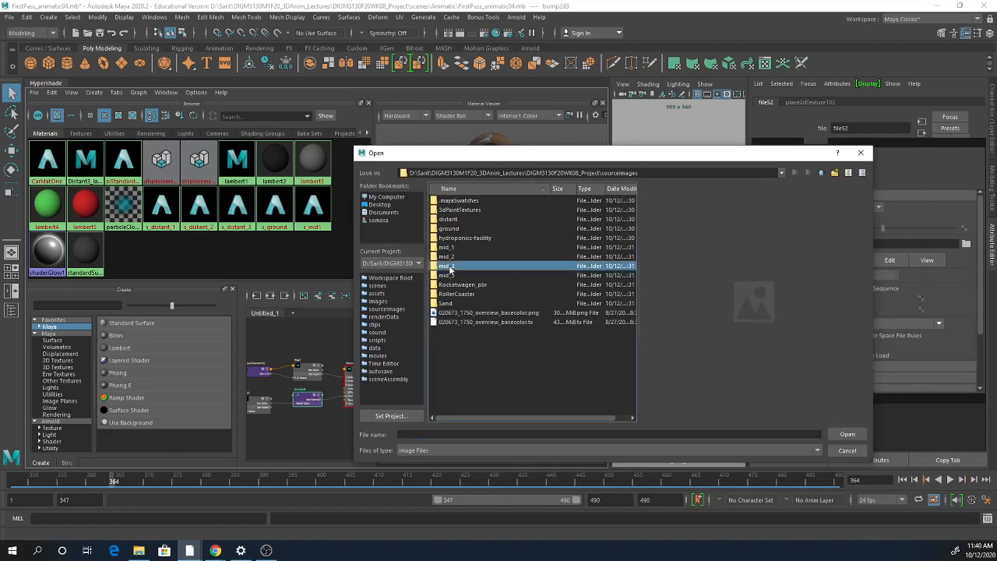
double_click(450, 269)
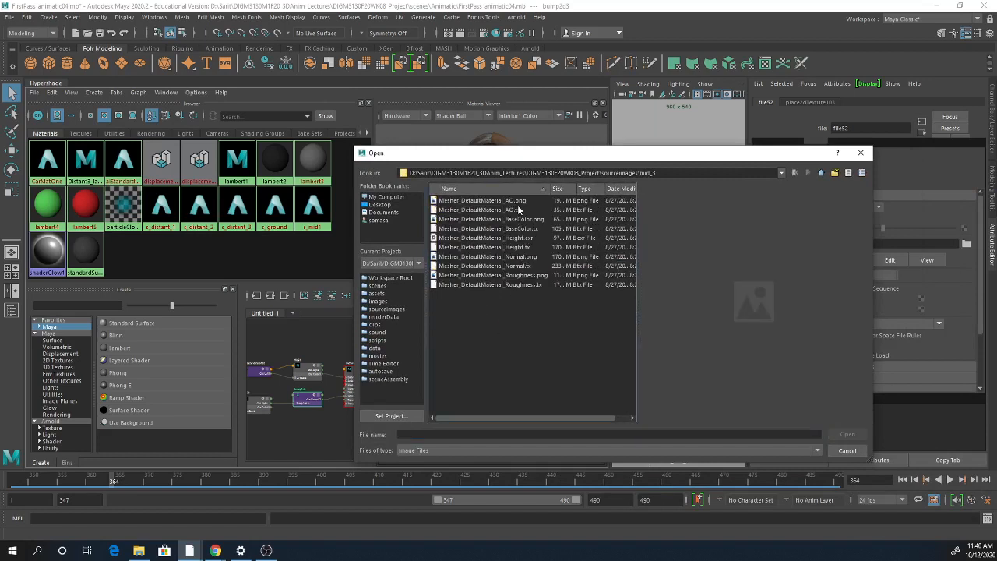
click(523, 258)
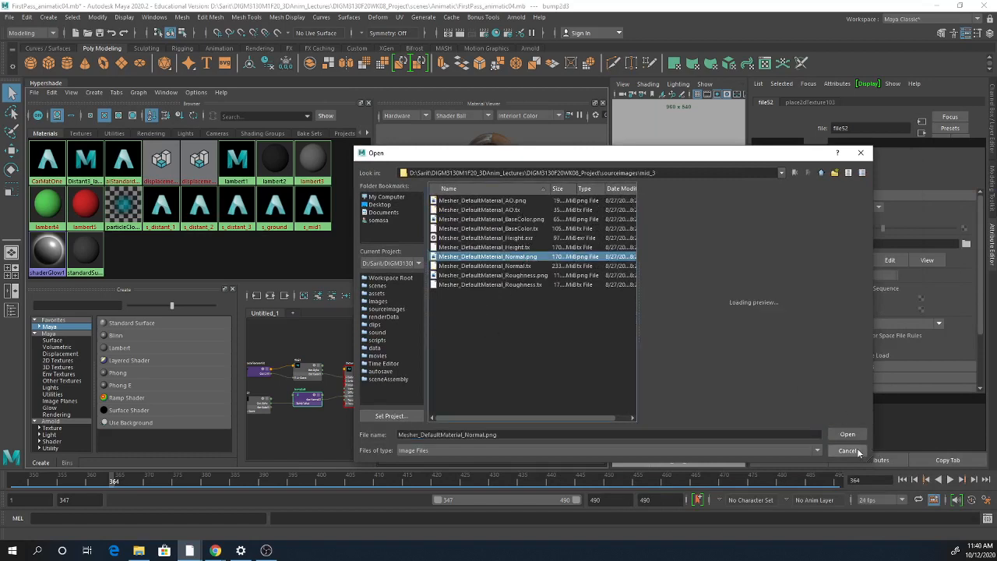
click(848, 434)
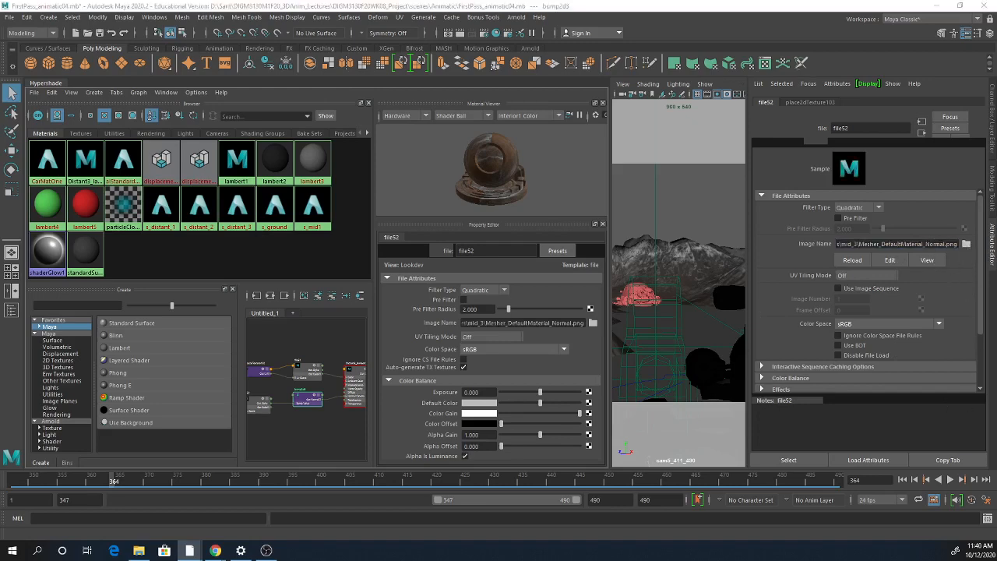
click(904, 326)
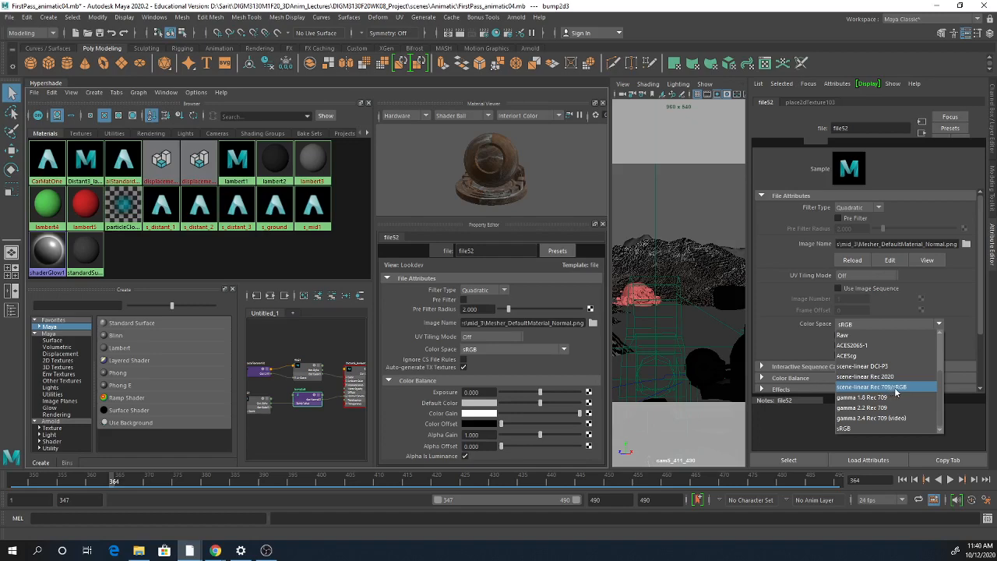
click(901, 390)
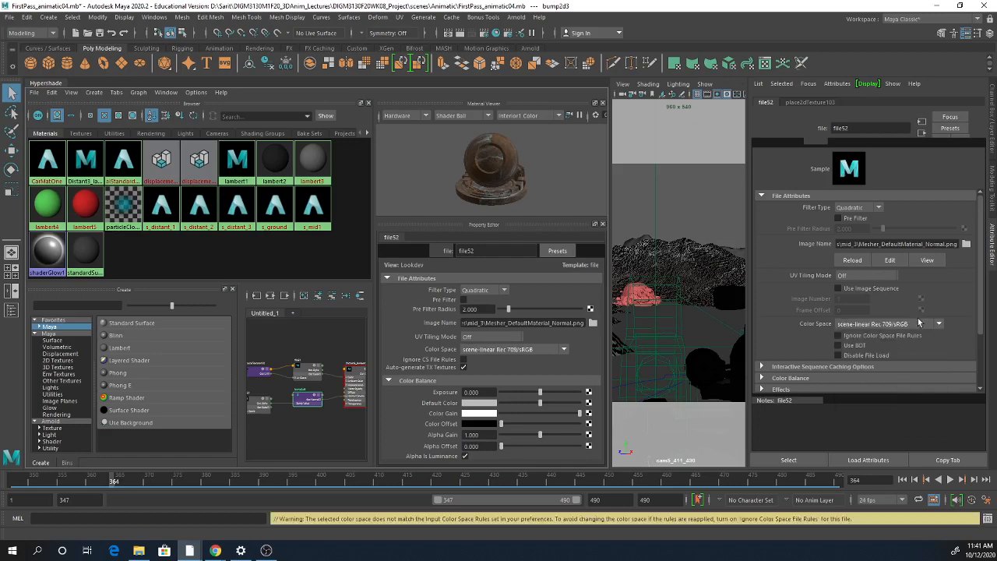
- Return to the bump node of Distant3_lambert, try bump depths of 0.1 and 0.01, and set the depth to 0.025
click(922, 133)
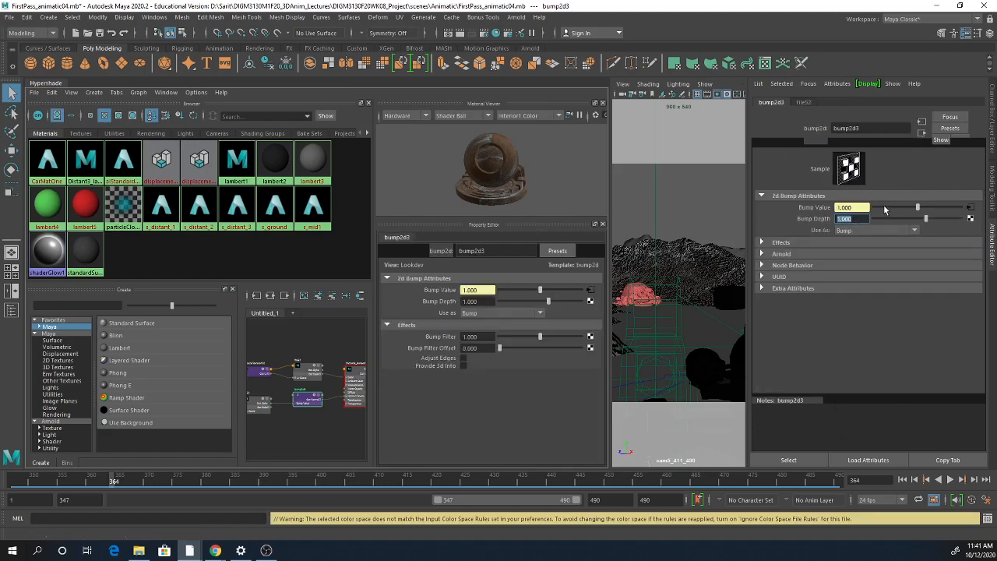
text(0.1)
key(Return)
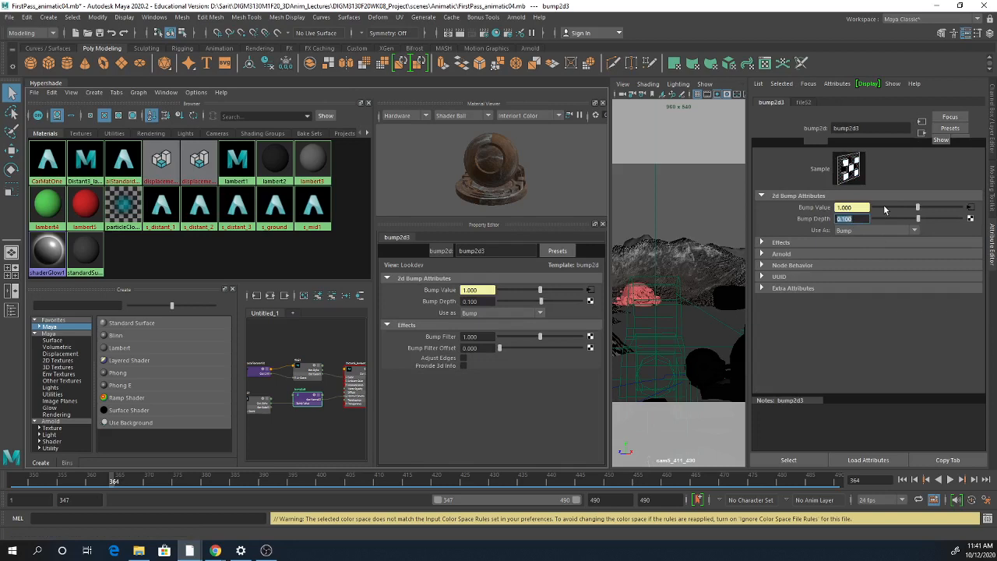
text(.01)
key(Return)
text(.)
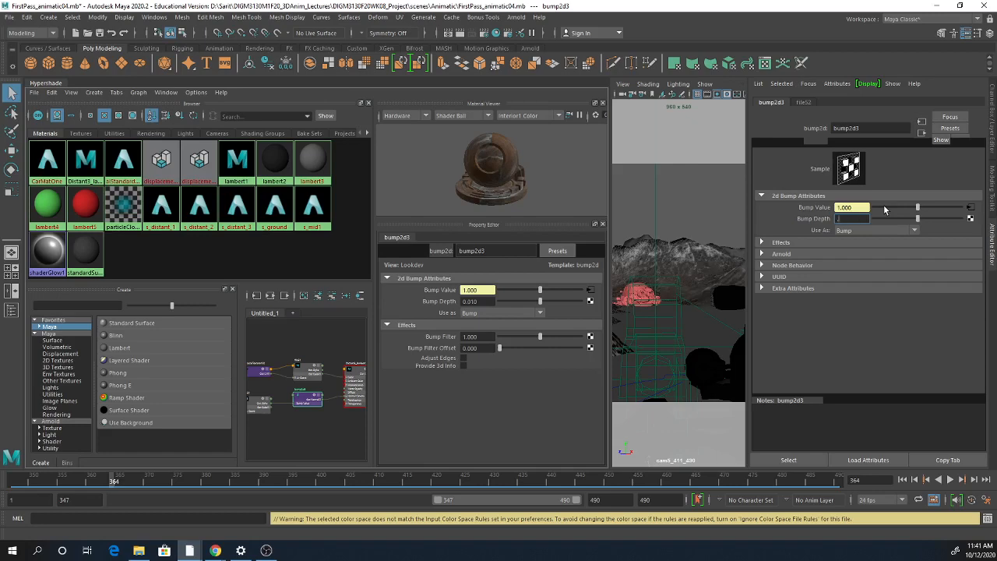
key(Return)
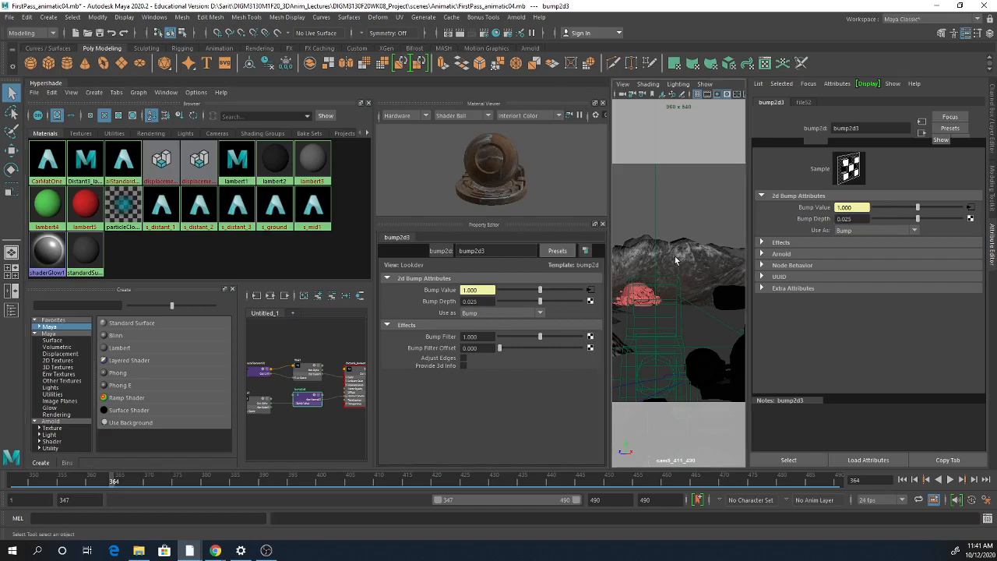
- Narrow the Hypershade and widen the camera view to examine the bump on the mountain terrain
key(space)
key(space)
drag(608, 331, 456, 337)
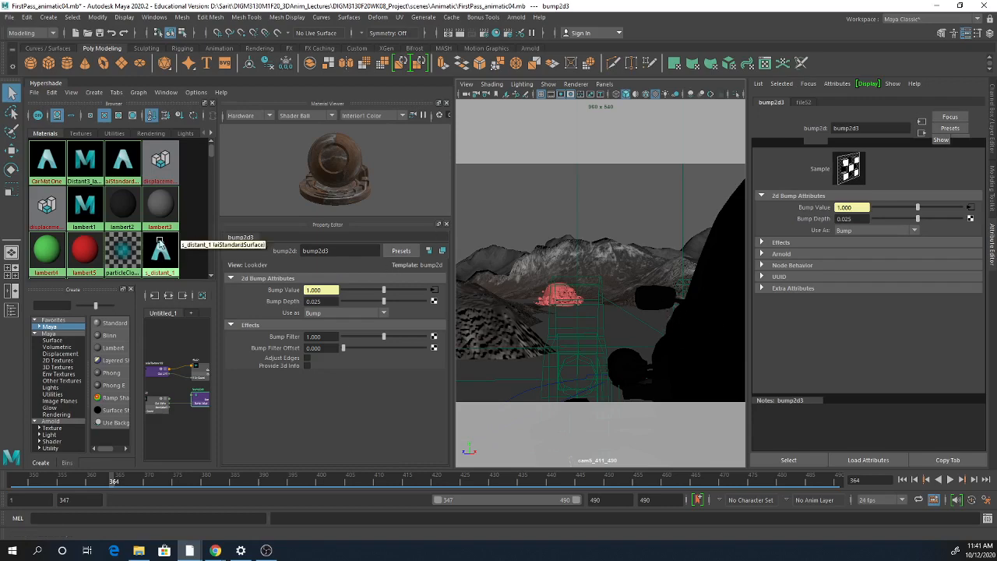
- Examine the CarMatOne material's base, specular and geometry attributes, including its color and bump mapping connections
click(51, 174)
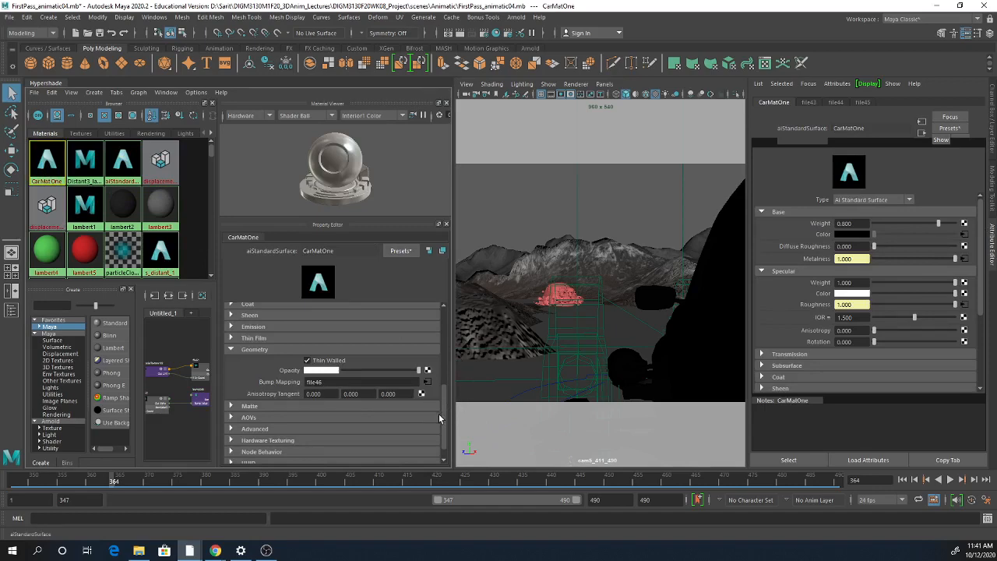
drag(446, 417, 451, 378)
scroll(350, 399, up, 3)
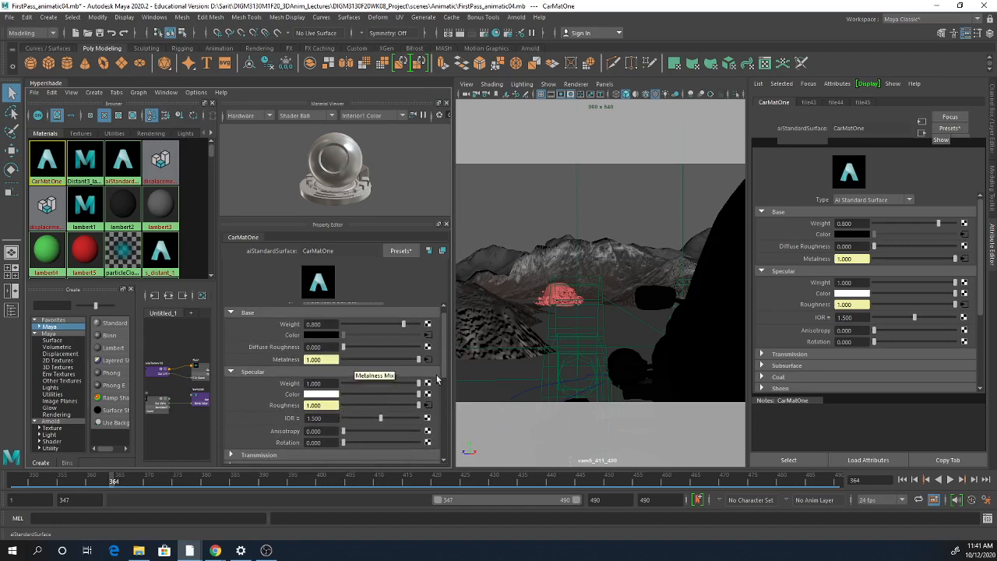
drag(446, 377, 444, 360)
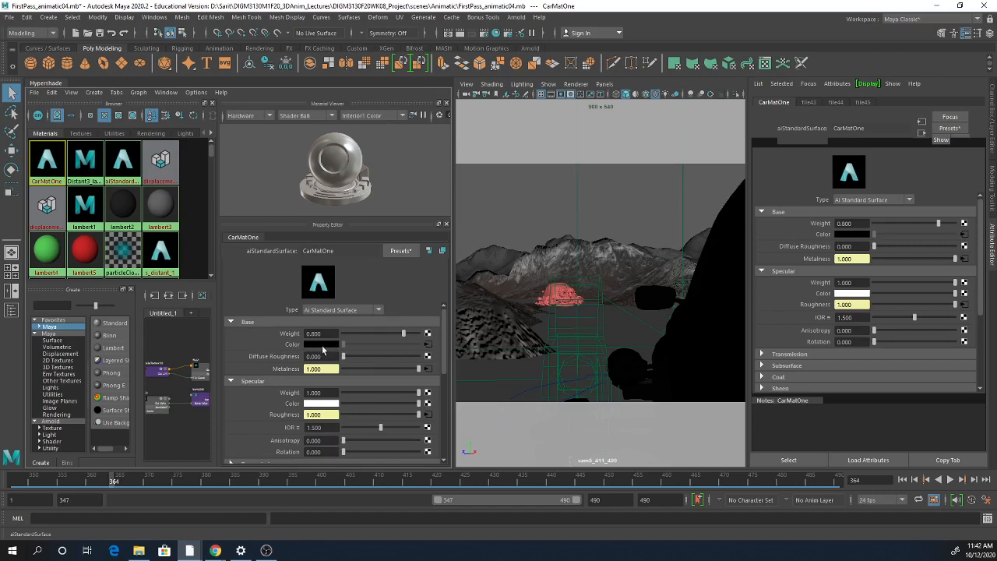
scroll(343, 361, down, 3)
scroll(393, 452, down, 3)
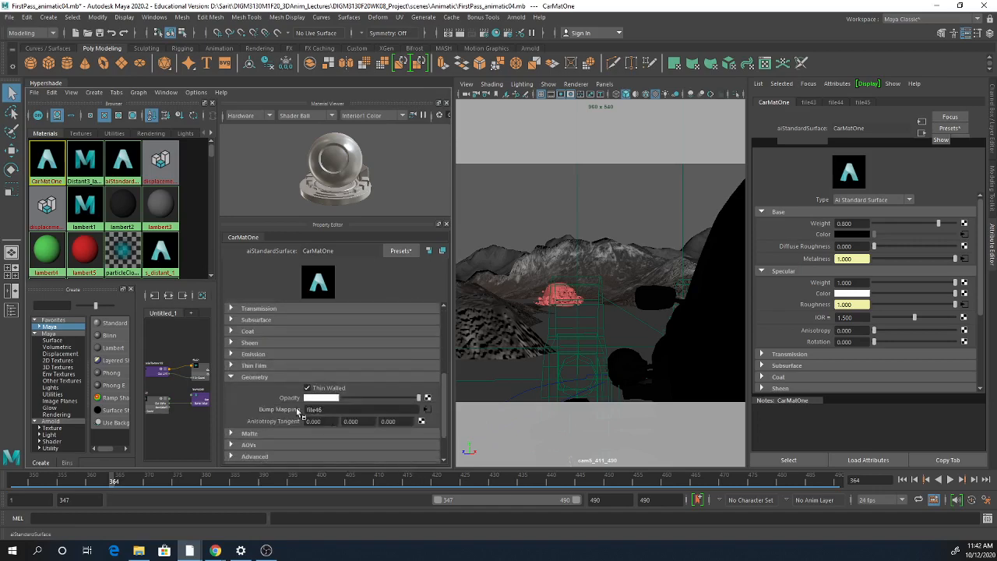
scroll(390, 419, up, 3)
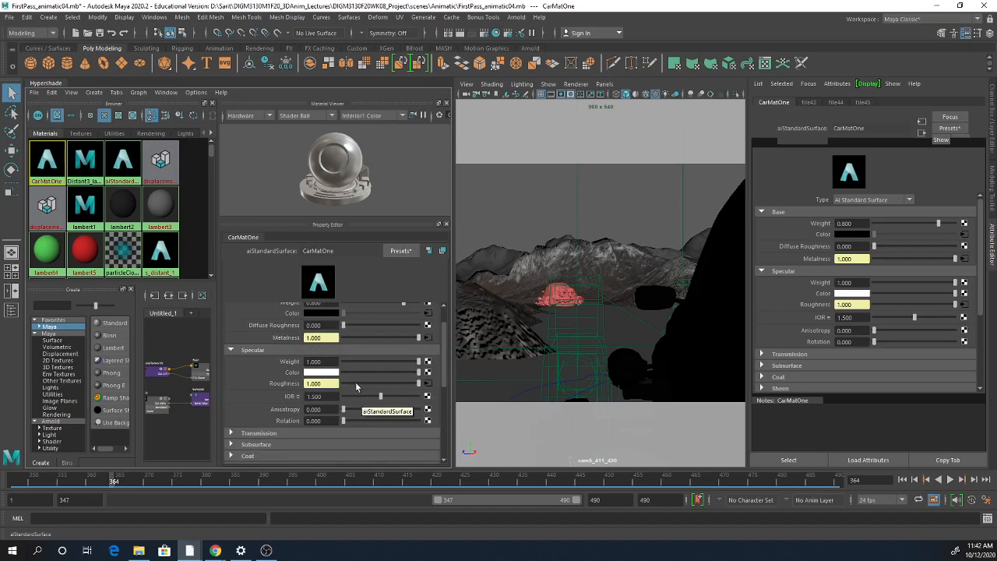
- Create a Blinn material, widen the Hypershade again, and rename the material CarOne_blinn
click(109, 336)
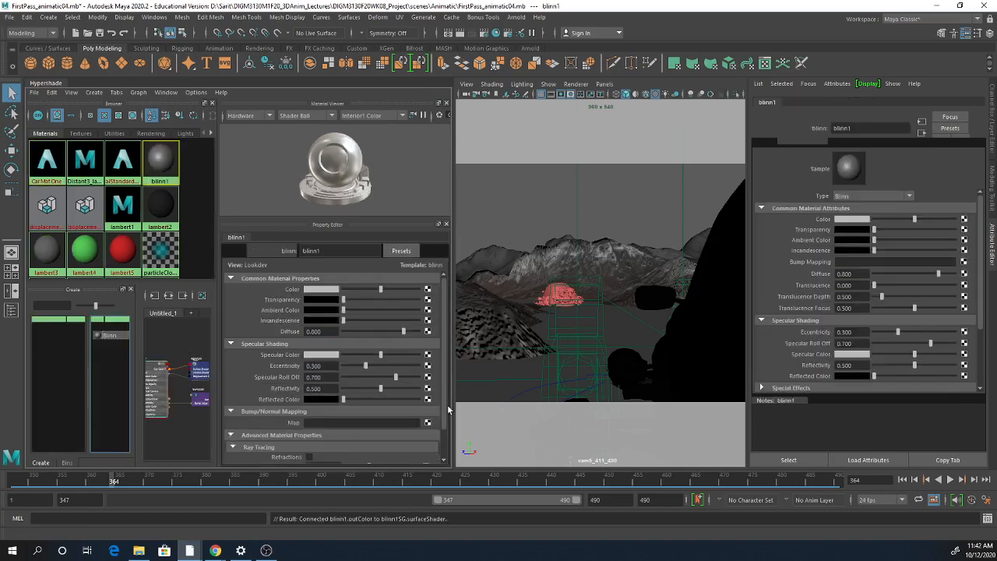
drag(450, 409, 609, 420)
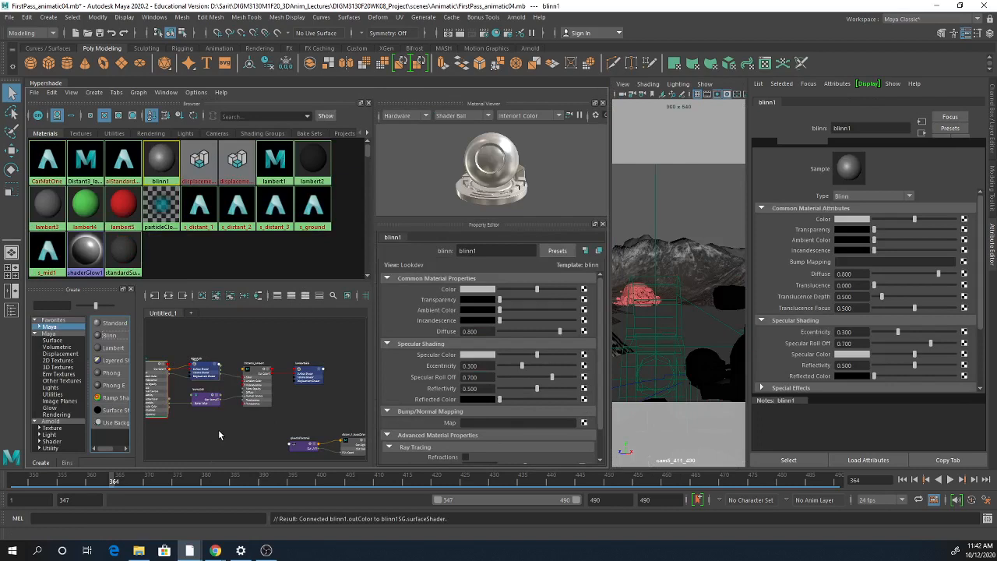
click(493, 250)
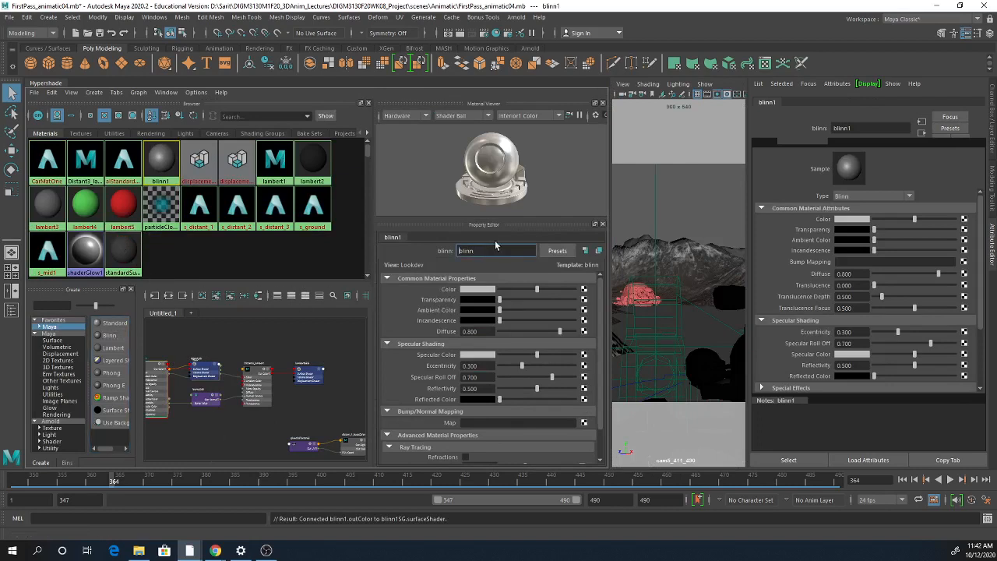
text(CarOne_)
key(Return)
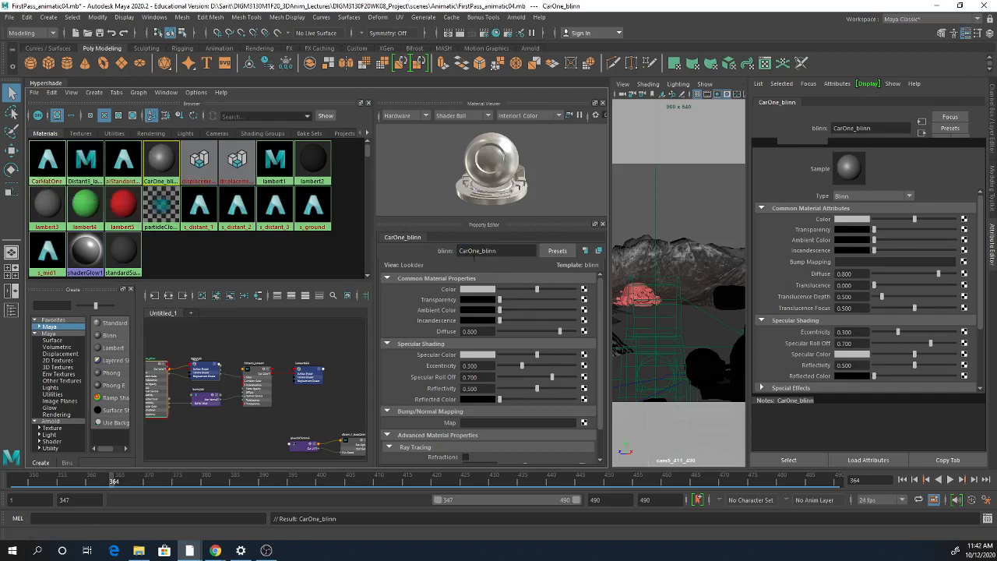
- Rename the new Blinn material CarMatOne_blinn
click(474, 250)
text(Mat)
key(Return)
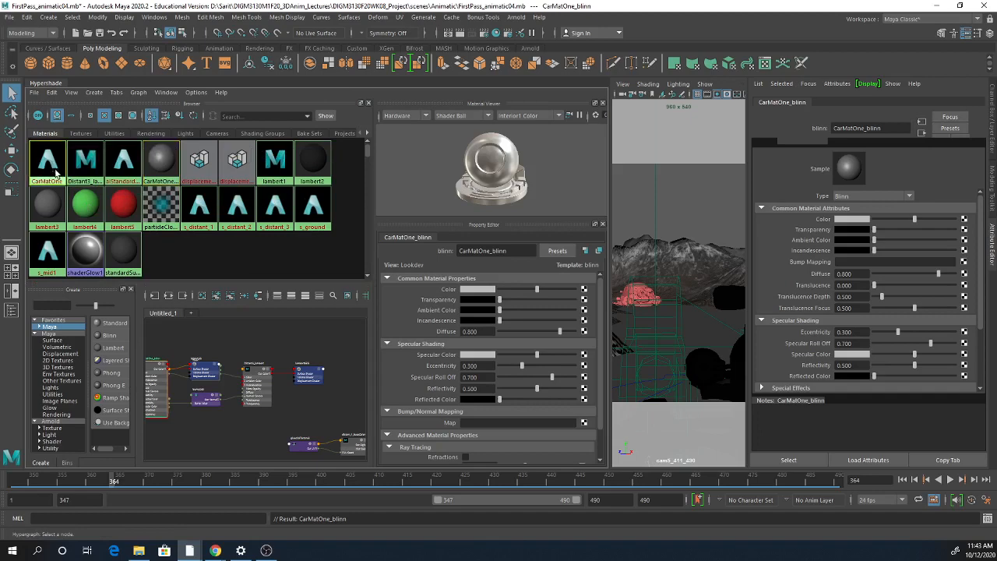
- Open the file texture connected to CarMatOne's base color and copy its full BaseColor_Skull.png image path
click(47, 159)
click(584, 315)
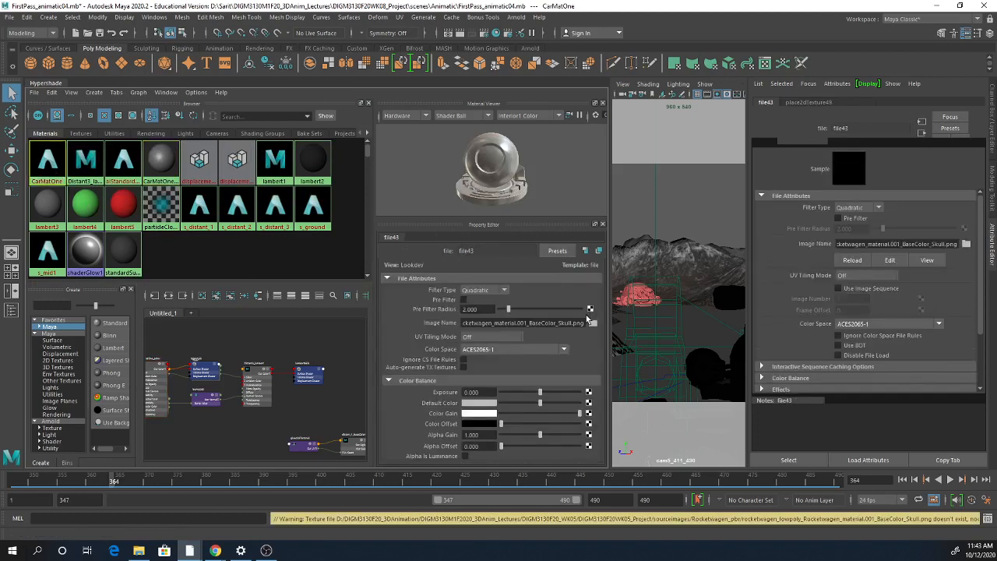
click(842, 244)
triple_click(841, 244)
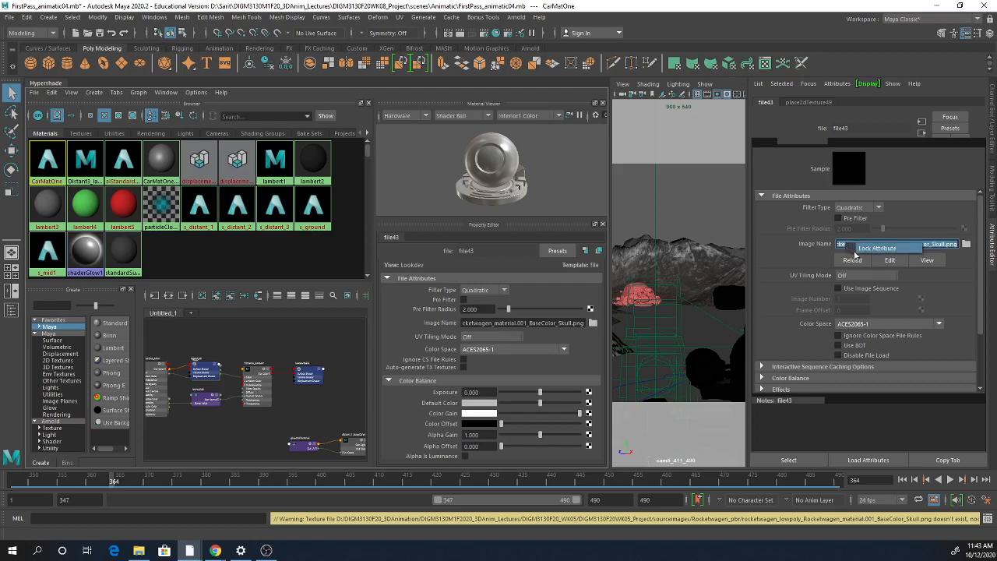
click(839, 244)
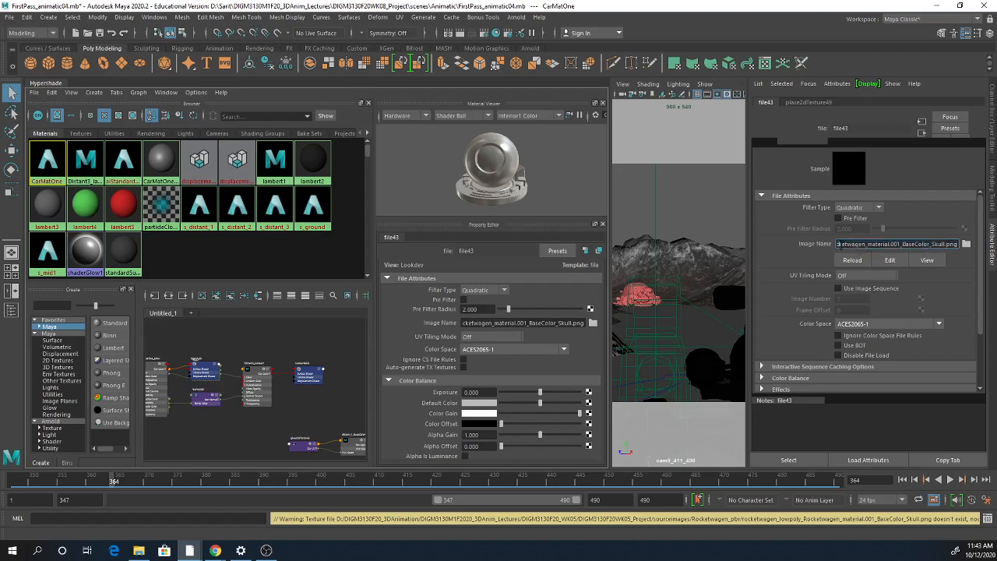
triple_click(840, 244)
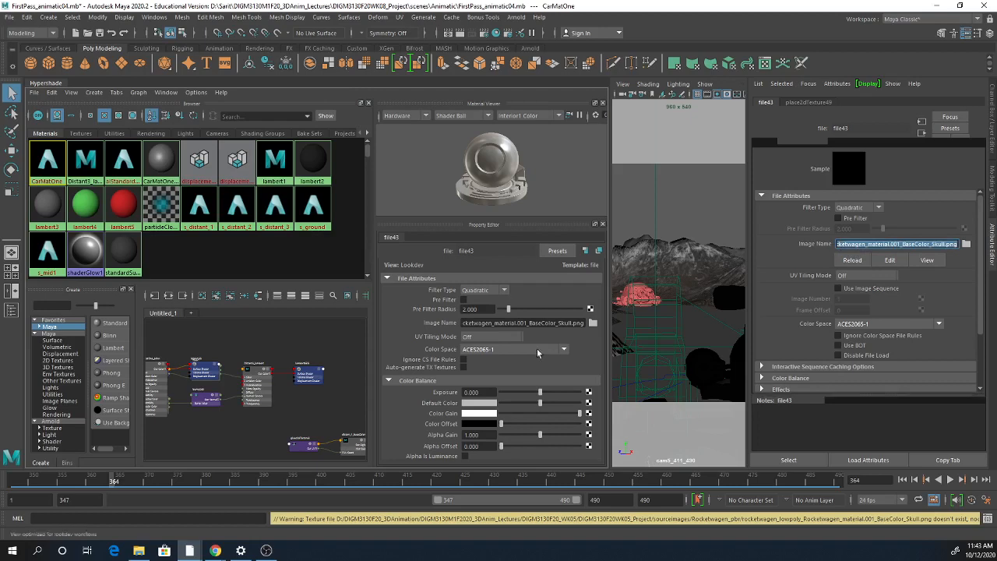
- Connect a File texture to CarMatOne_blinn's color, paste the copied BaseColor_Skull.png path as its image name, and reload it
click(160, 162)
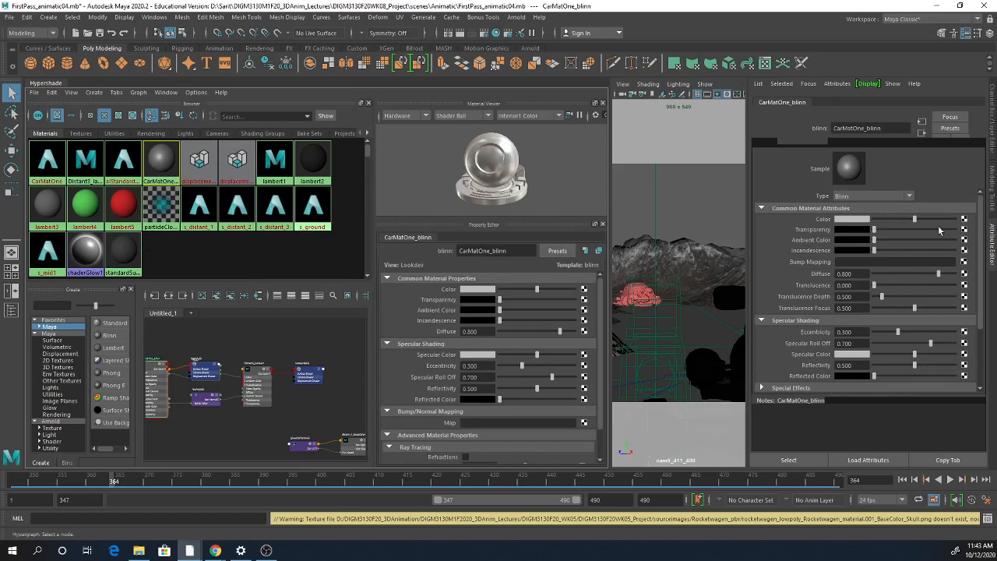
click(965, 219)
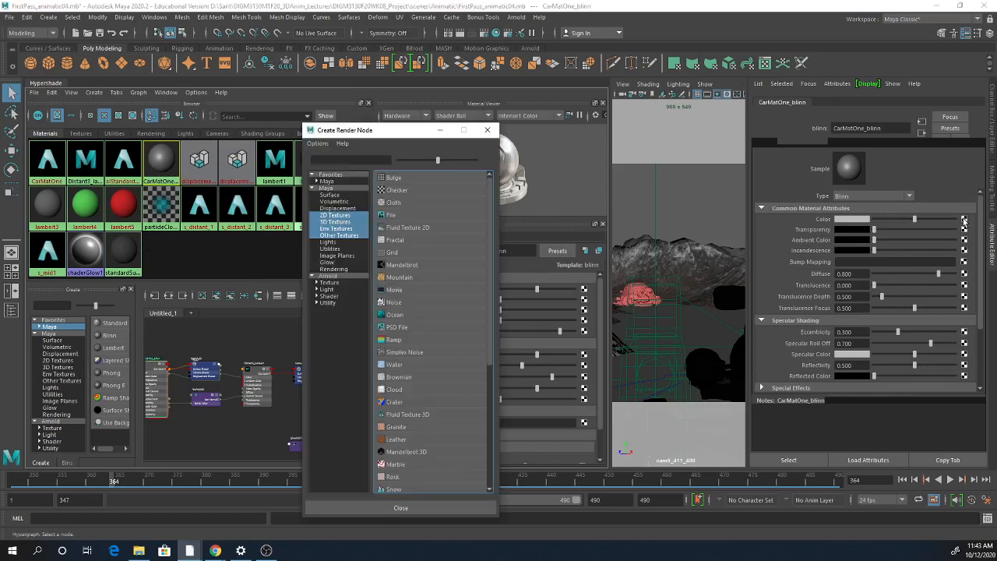
click(387, 216)
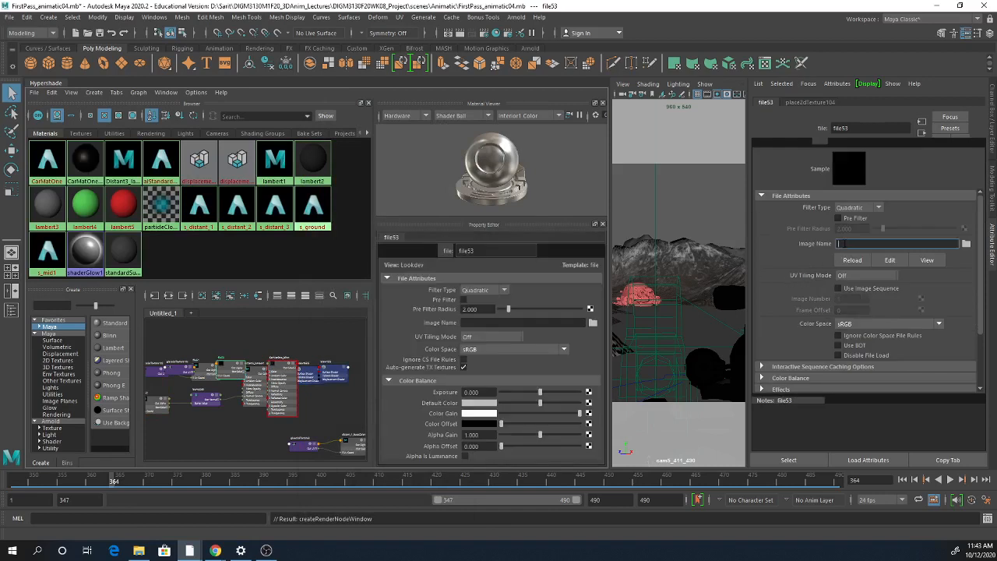
text(D:/DIGM3130M1F2020_3DAnim_Lectures/DIGM3130F20_WK05/DIGM3130F20WK05_Project/sourceimages/Rocketwagen_pbr/rocketwagen_lowpoly_Rocketwagen_material.001_BaseColor_Skull.png)
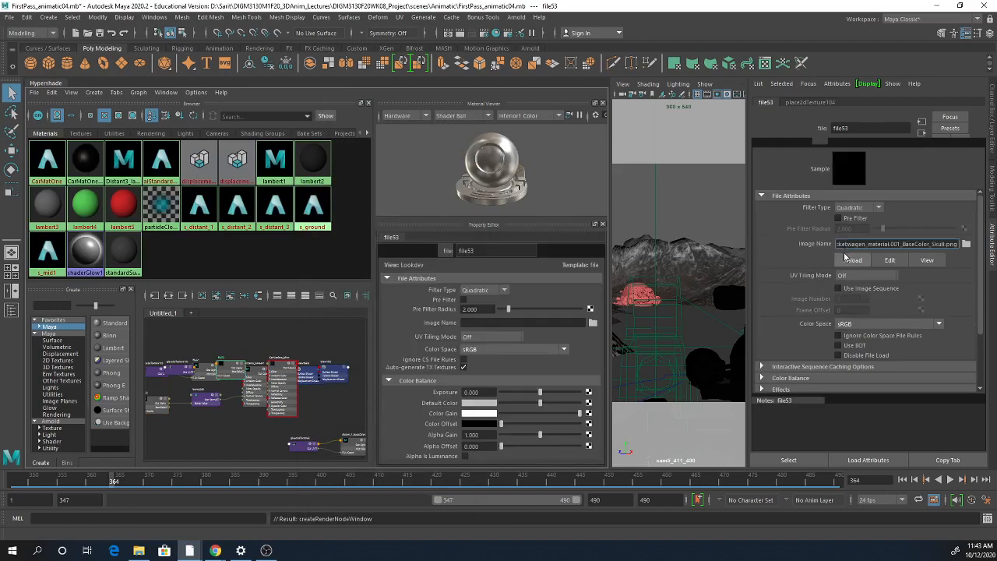
click(850, 260)
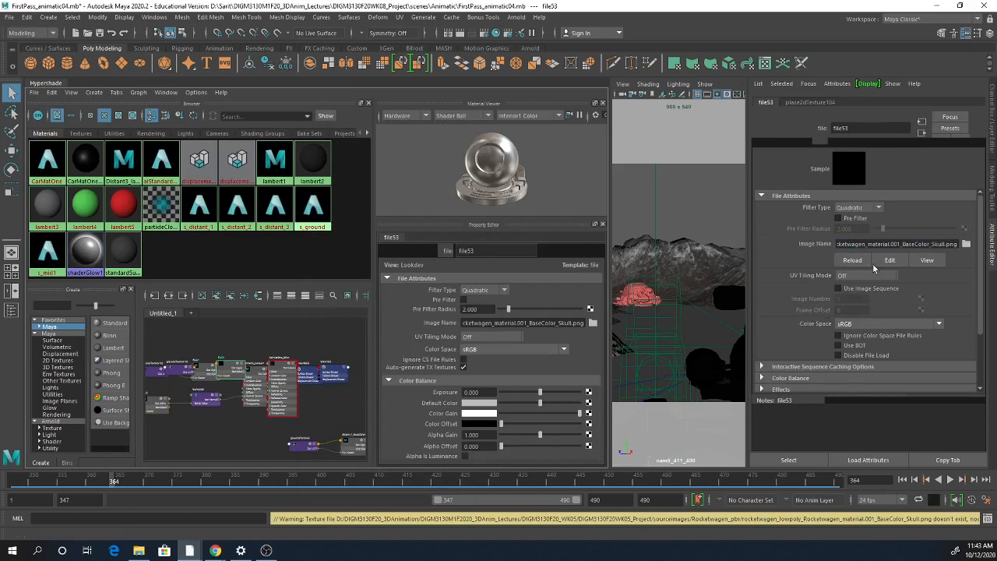
- Shorten the color texture's image path so it starts at the sourceimages folder, and check its color space options, keeping sRGB
mouse_move(958, 245)
mouse_down()
mouse_move(743, 250)
mouse_move(970, 252)
mouse_up()
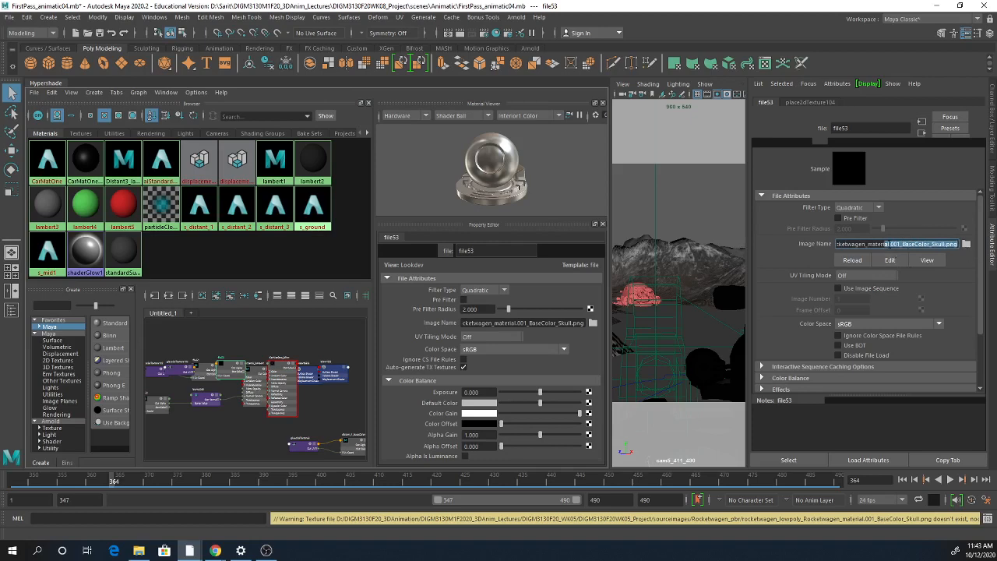
click(887, 245)
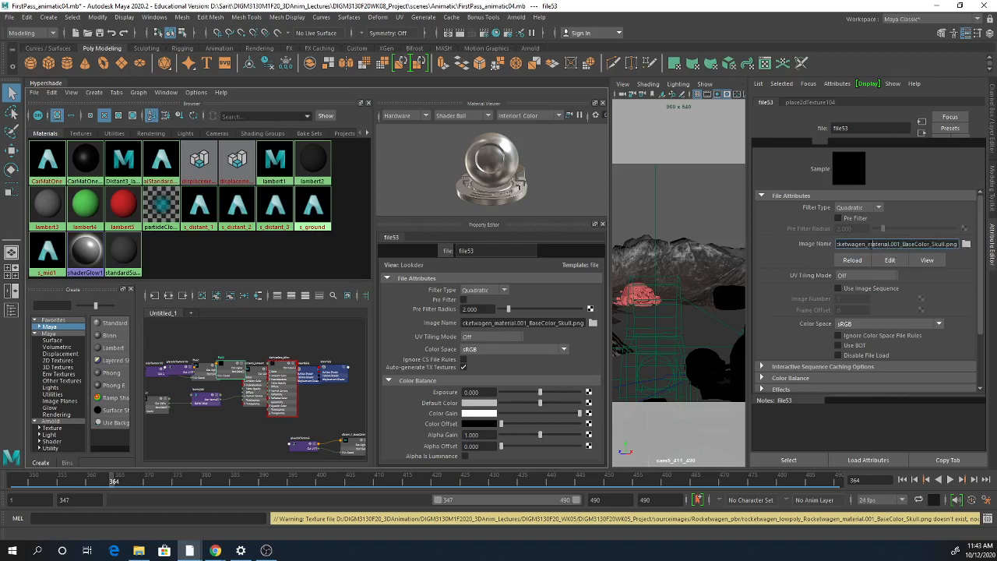
drag(870, 244, 831, 243)
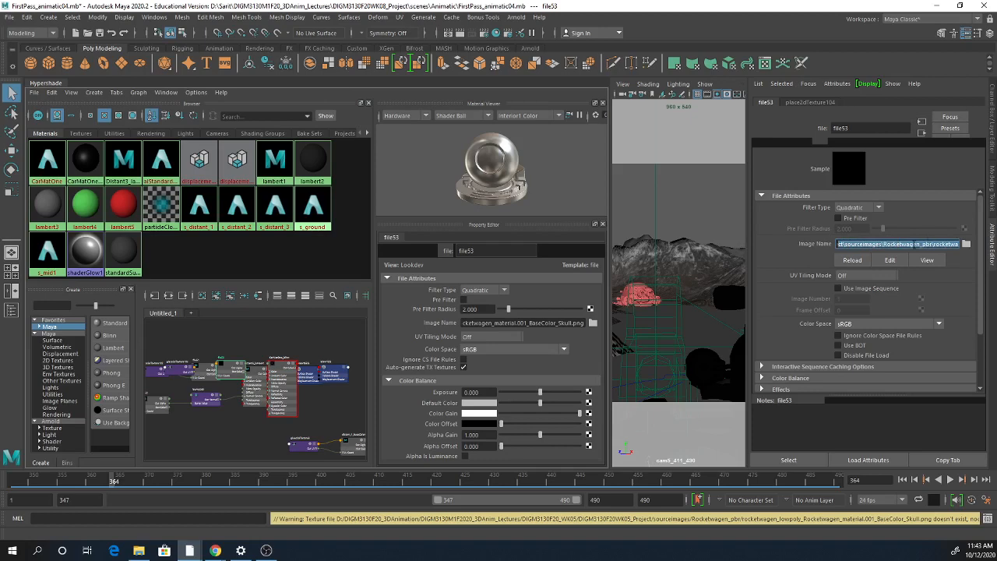
click(917, 244)
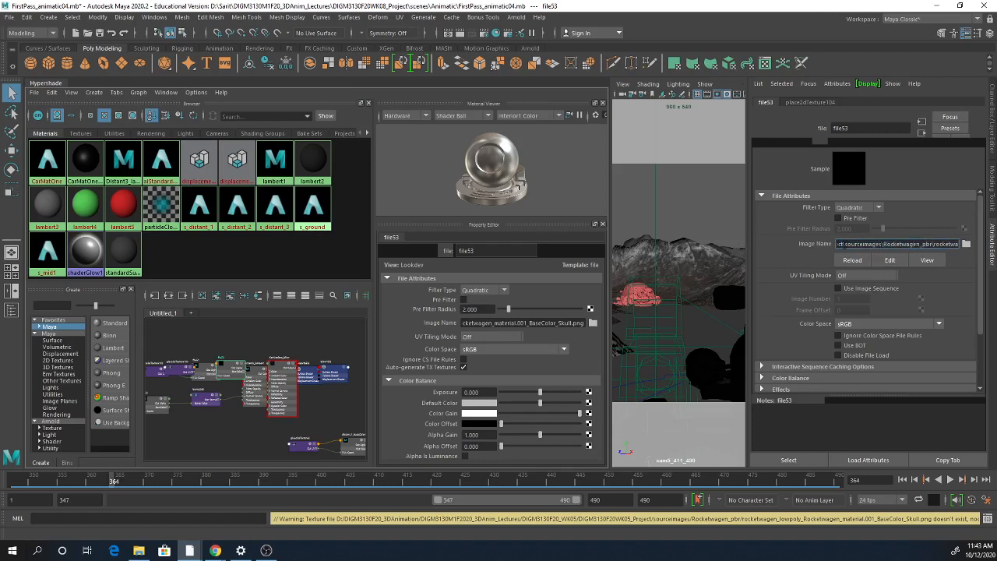
drag(847, 244, 820, 243)
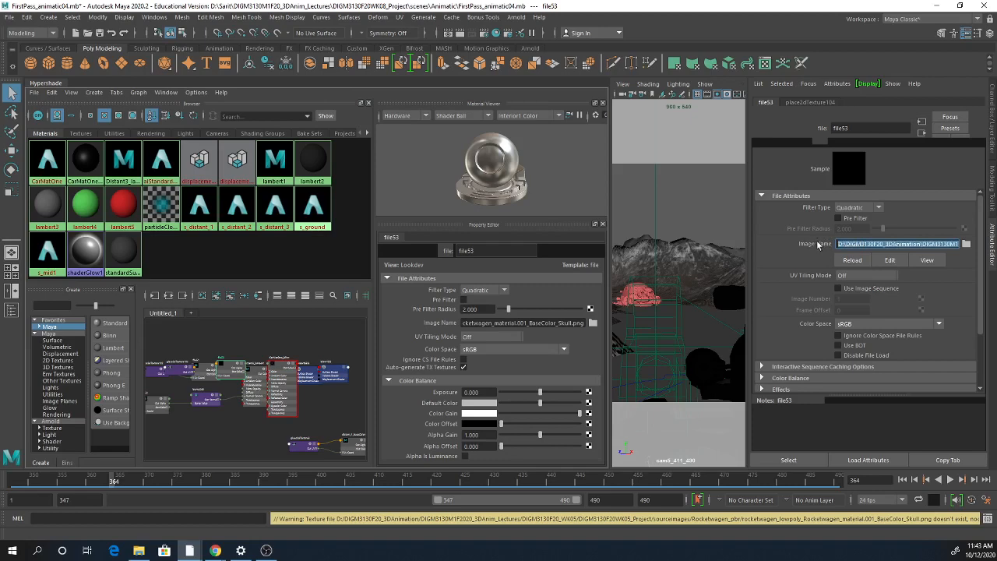
click(851, 262)
click(851, 261)
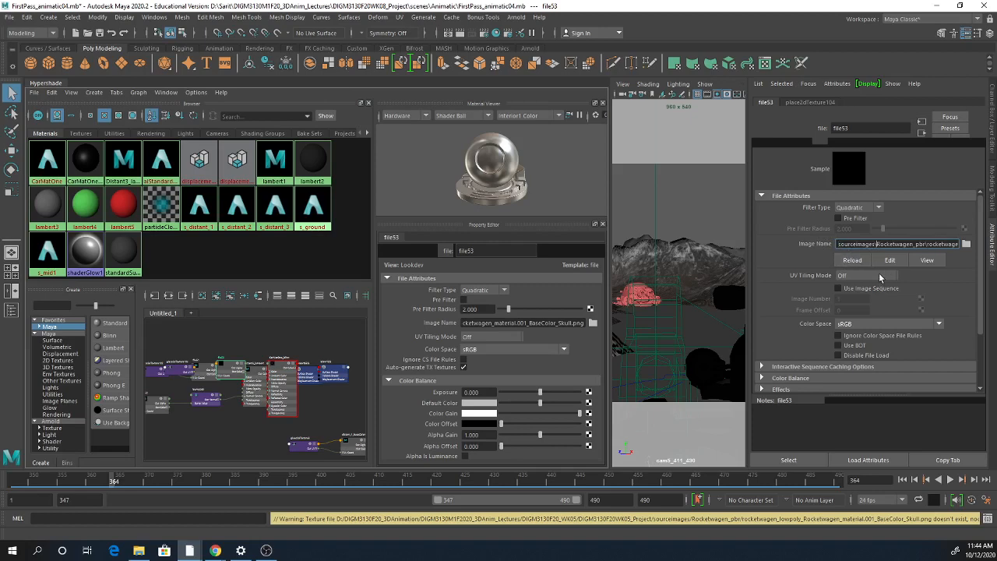
key(Return)
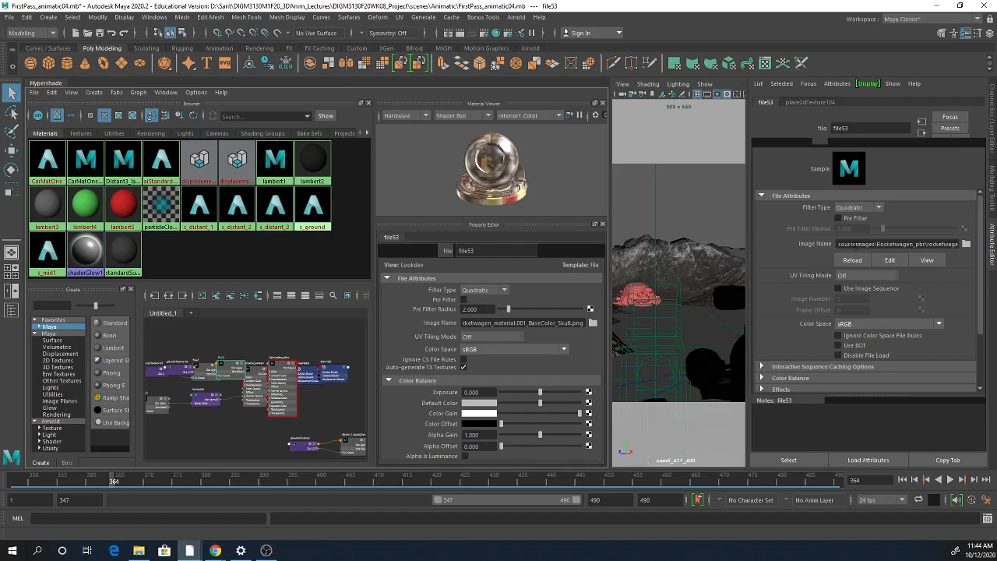
click(840, 244)
drag(847, 244, 983, 250)
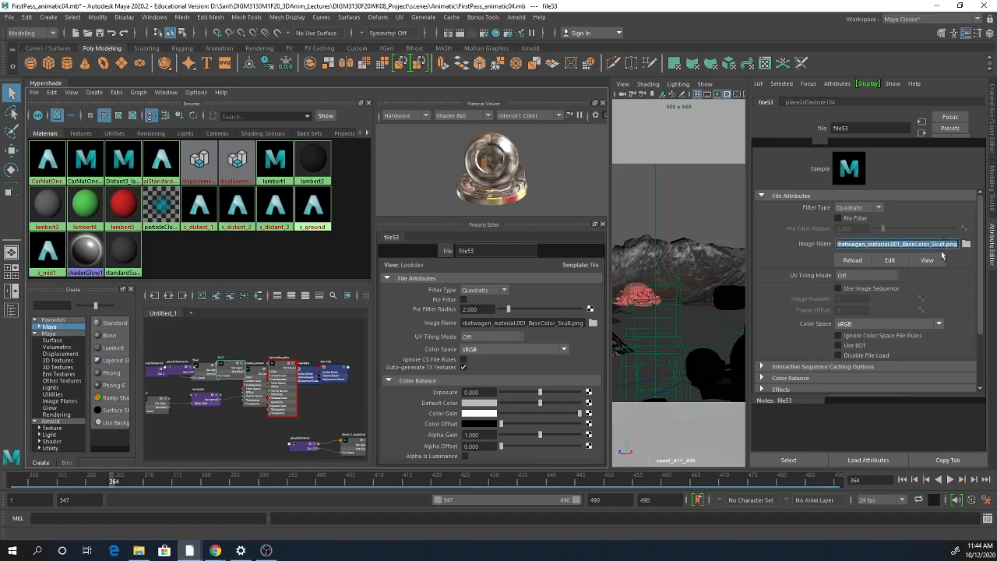
click(854, 326)
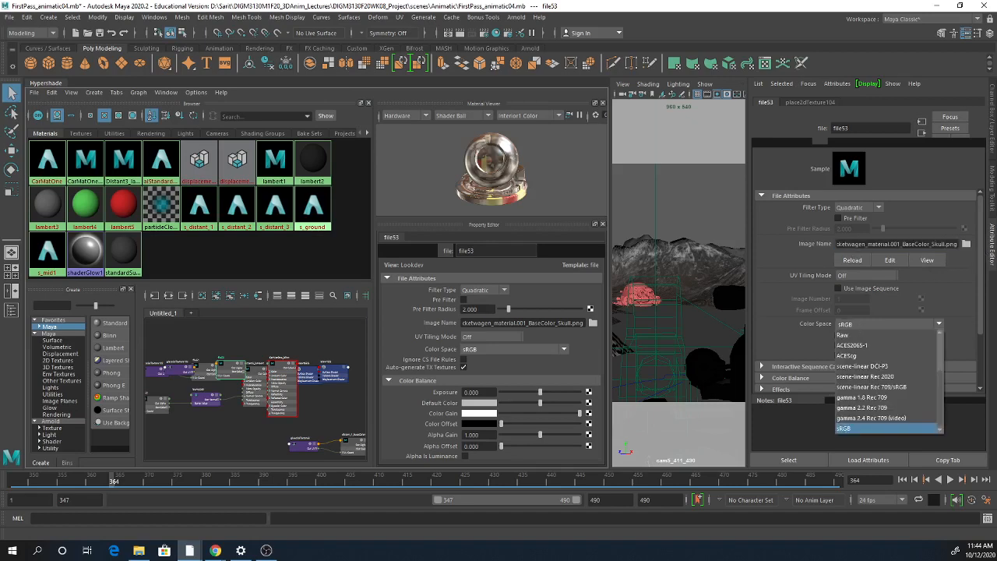
click(941, 324)
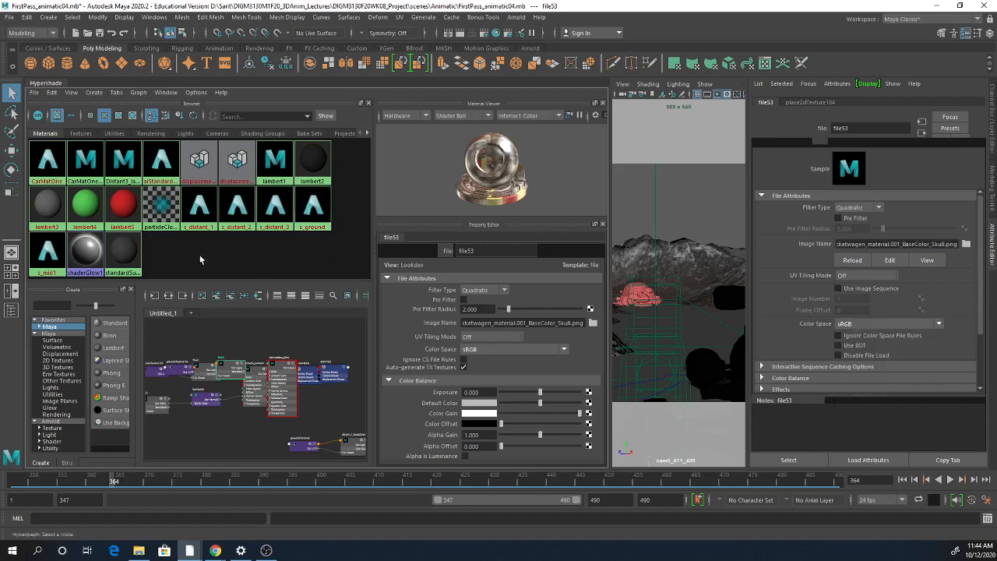
- Open CarMatOne's specular roughness texture, shorten its image path to start at the sourceimages folder, and copy the path
click(54, 173)
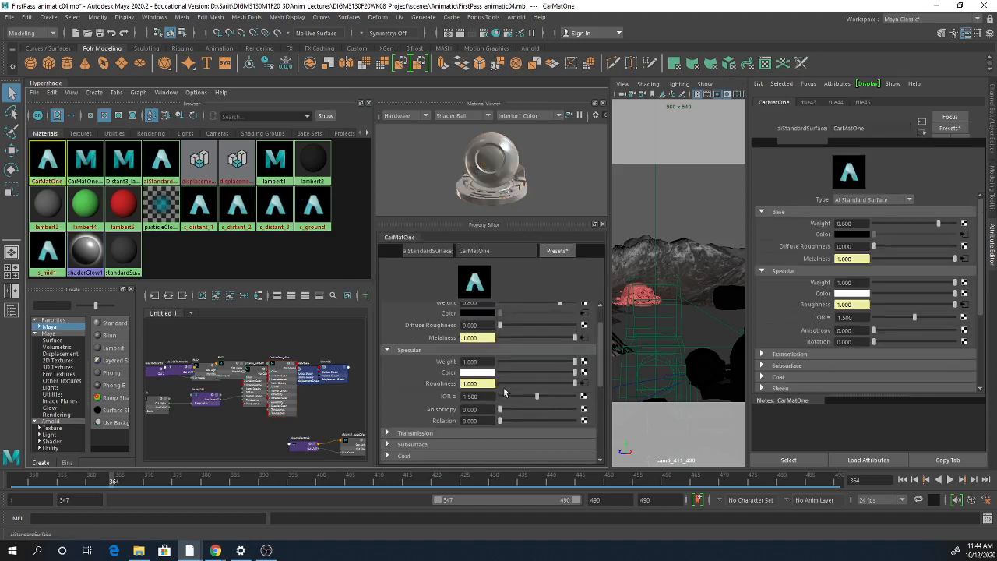
click(584, 383)
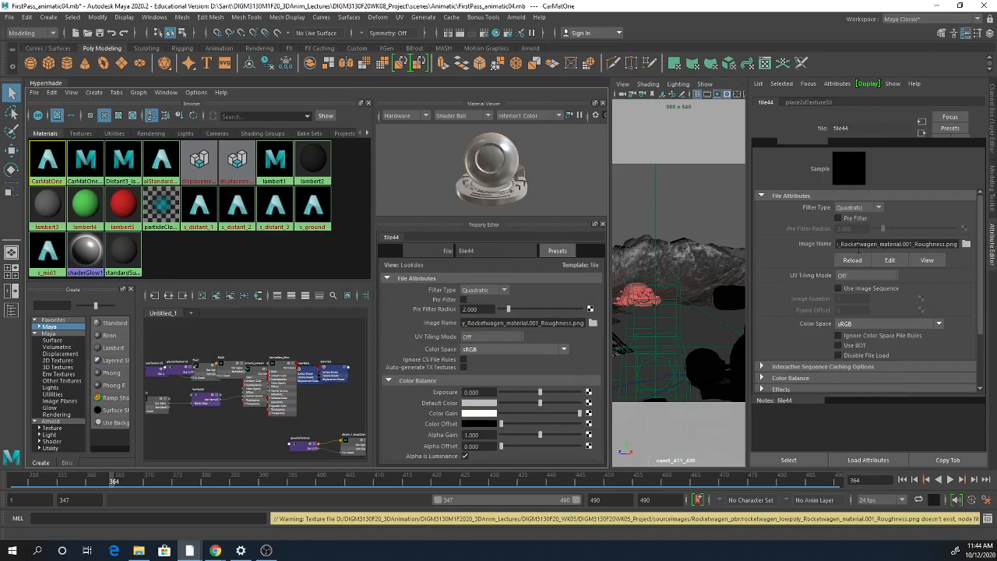
drag(859, 246, 762, 235)
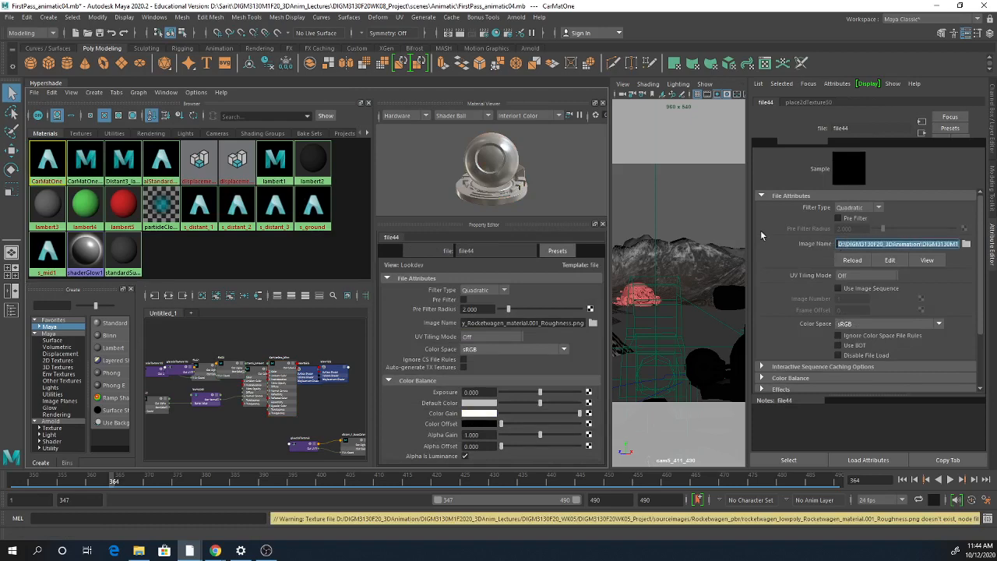
key(BackSpace)
key(Return)
click(840, 245)
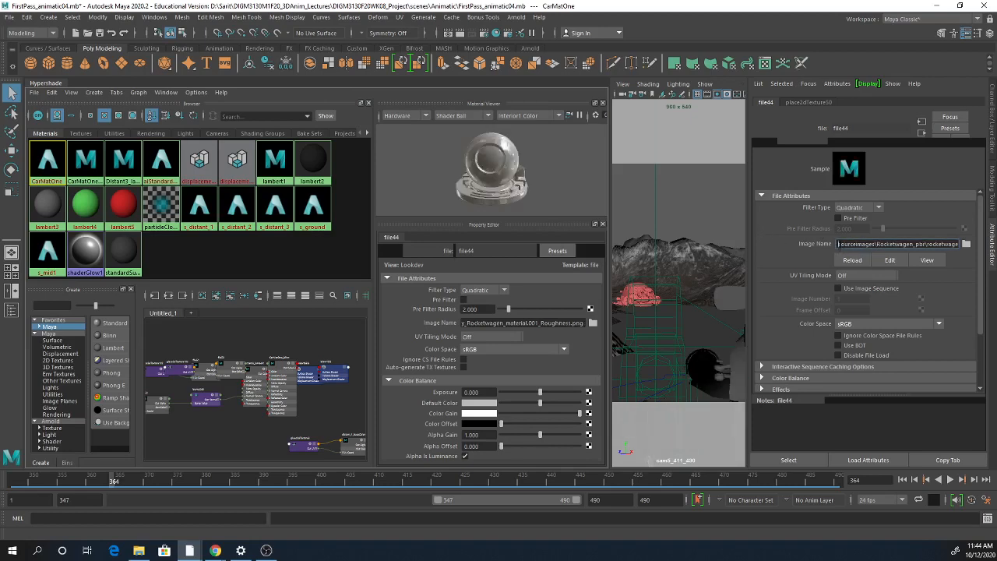
drag(840, 245, 983, 249)
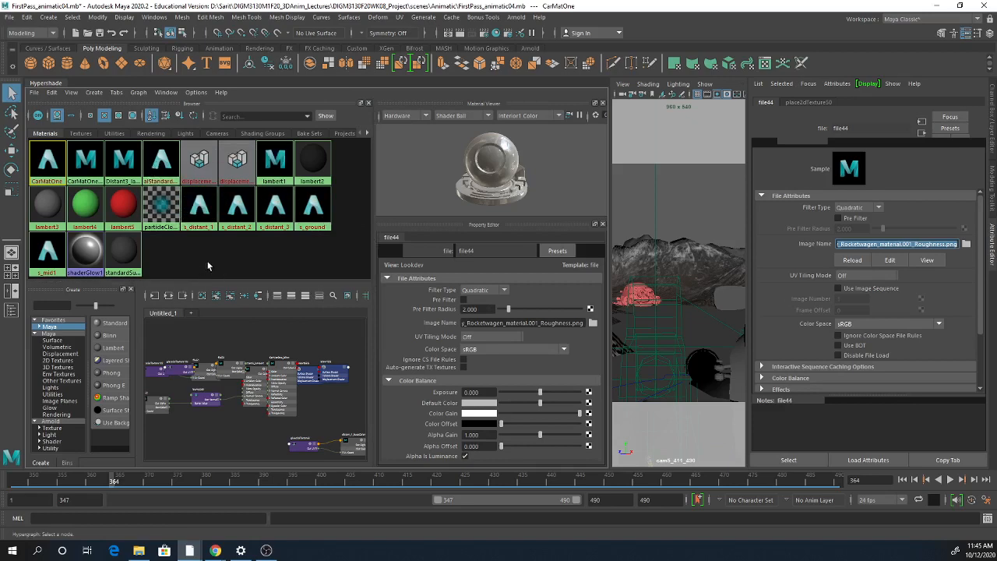
- Set the reflectivity of CarMatOne_blinn to 0
click(86, 162)
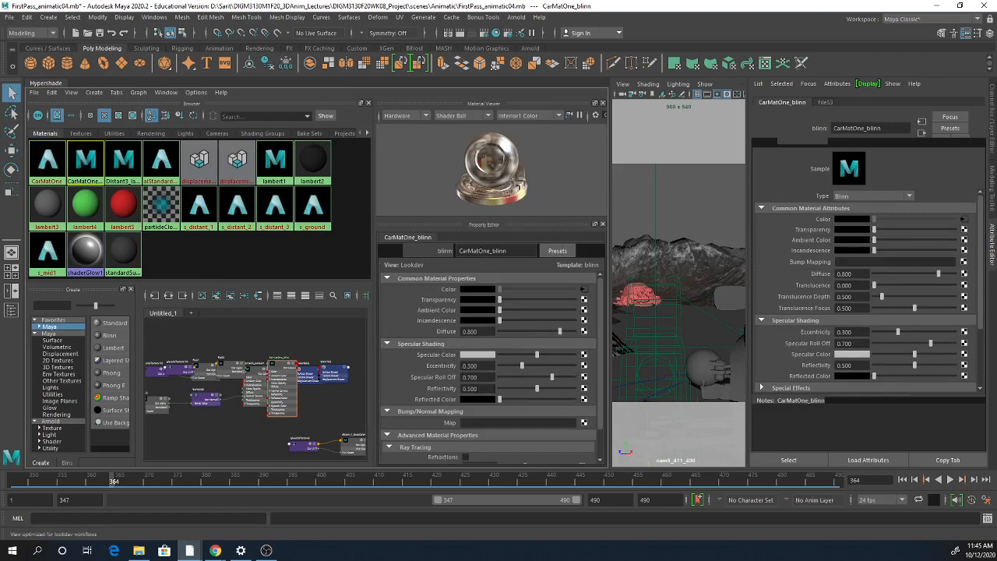
drag(537, 388, 499, 391)
click(479, 388)
click(500, 390)
- Connect a File texture to CarMatOne_blinn's specular color, paste the copied Roughness.png path, and preview the image
click(585, 355)
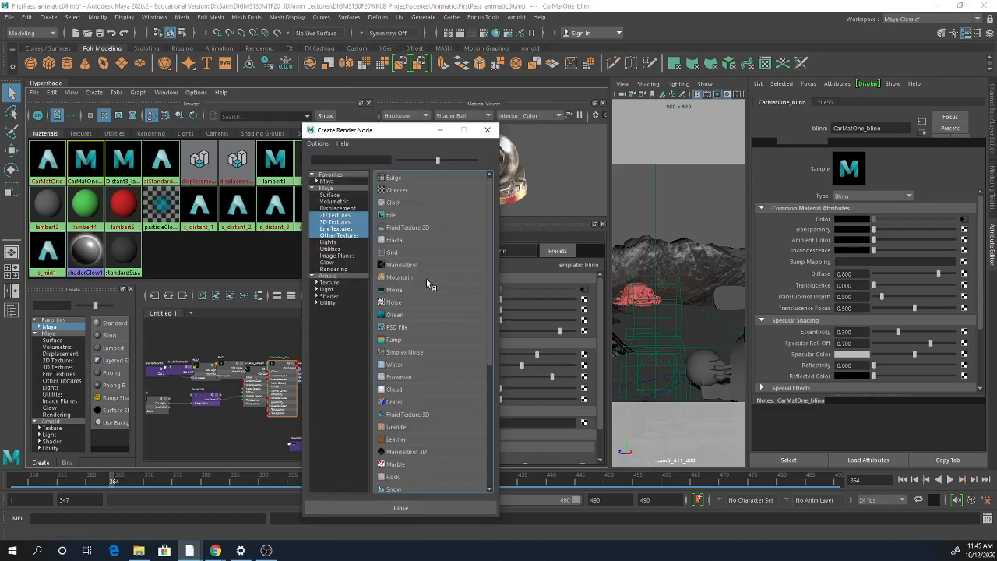
click(398, 215)
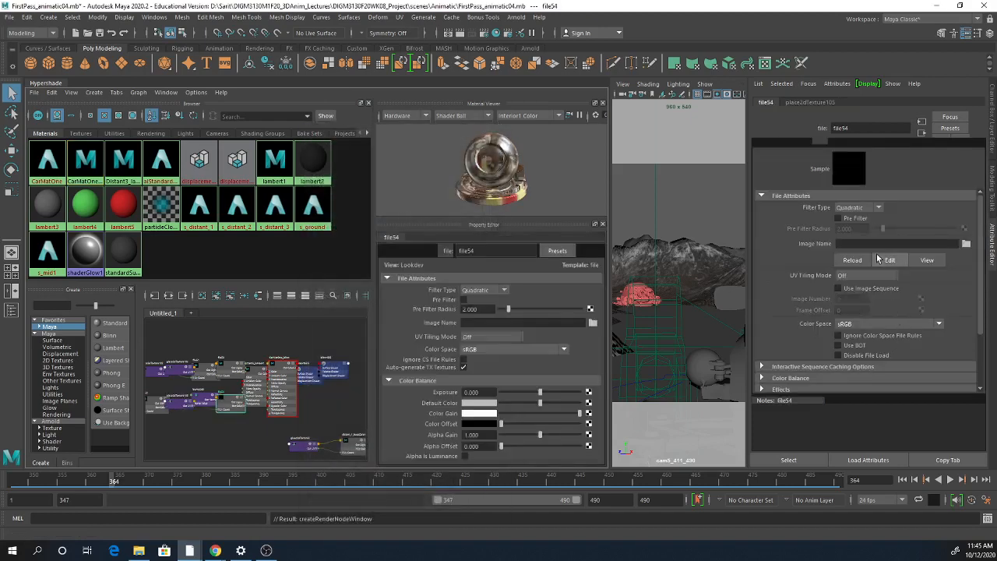
key(ctrl+v)
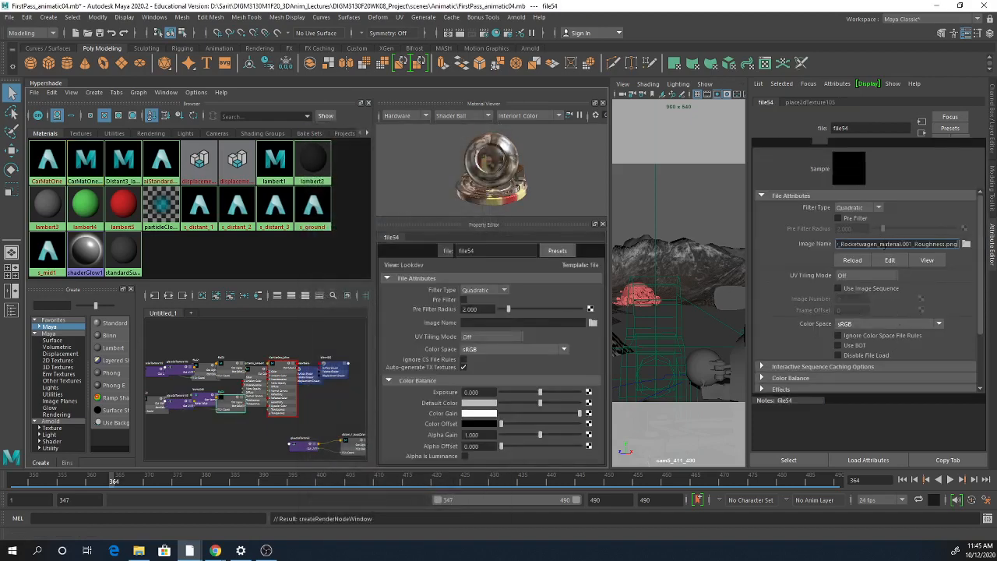
key(Return)
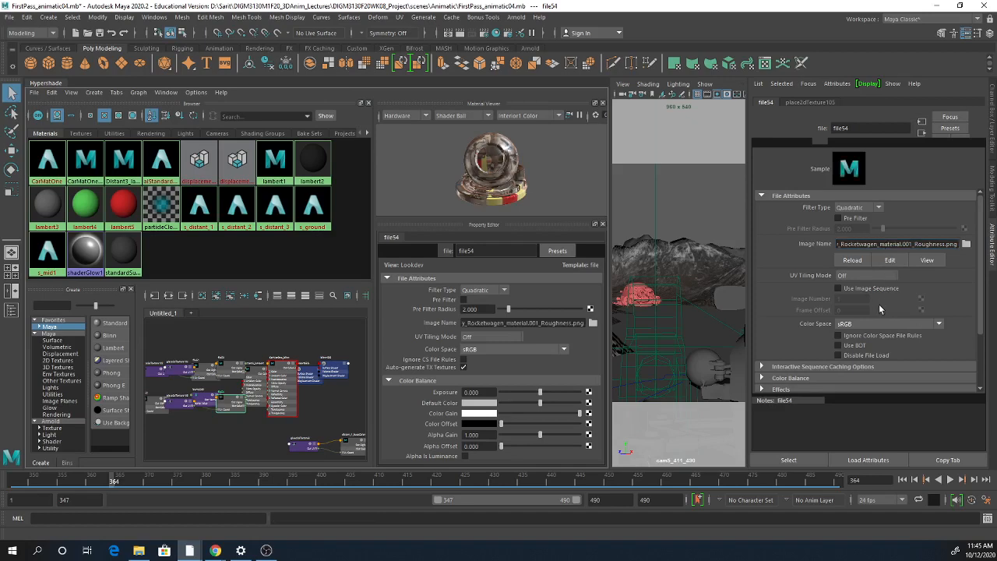
click(921, 265)
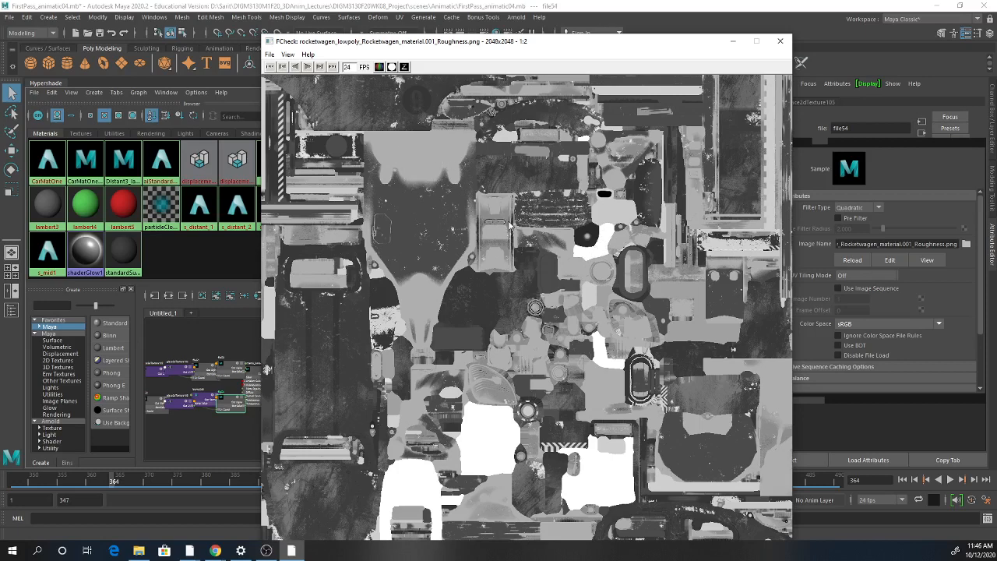
click(780, 43)
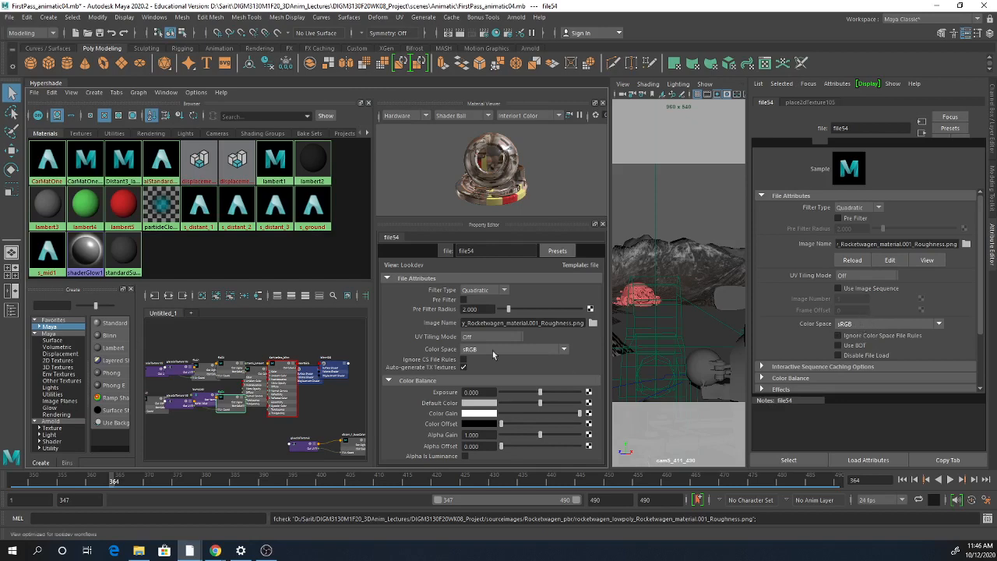
- Open CarMatOne's bump mapping texture and shorten its Normal.png image path so it starts at the sourceimages folder
click(52, 173)
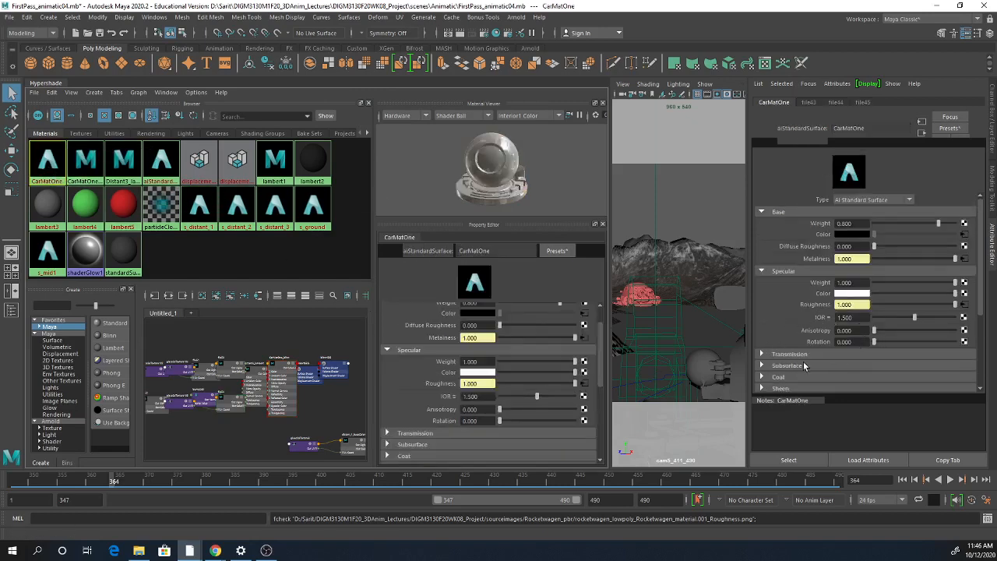
scroll(808, 361, down, 3)
click(783, 306)
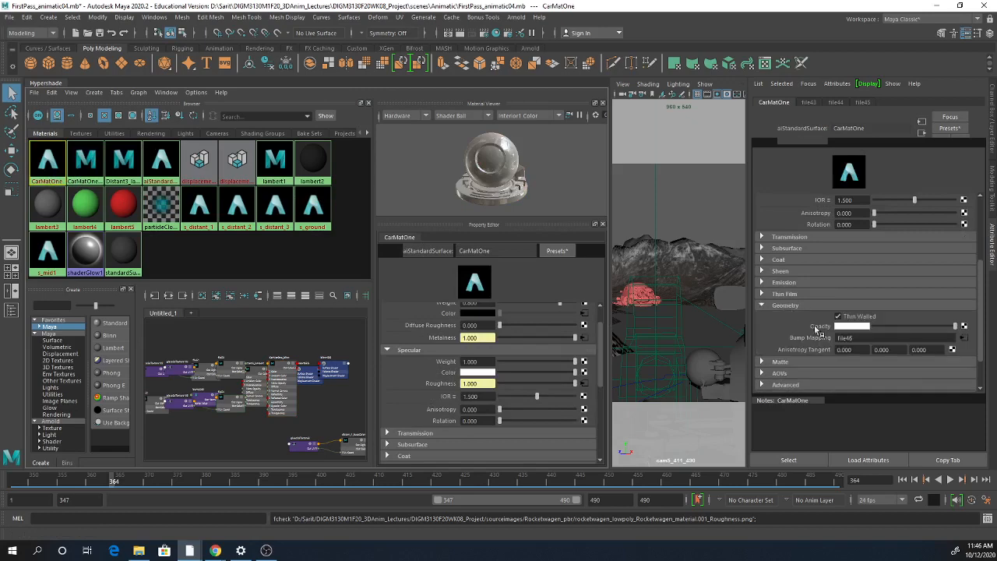
click(964, 338)
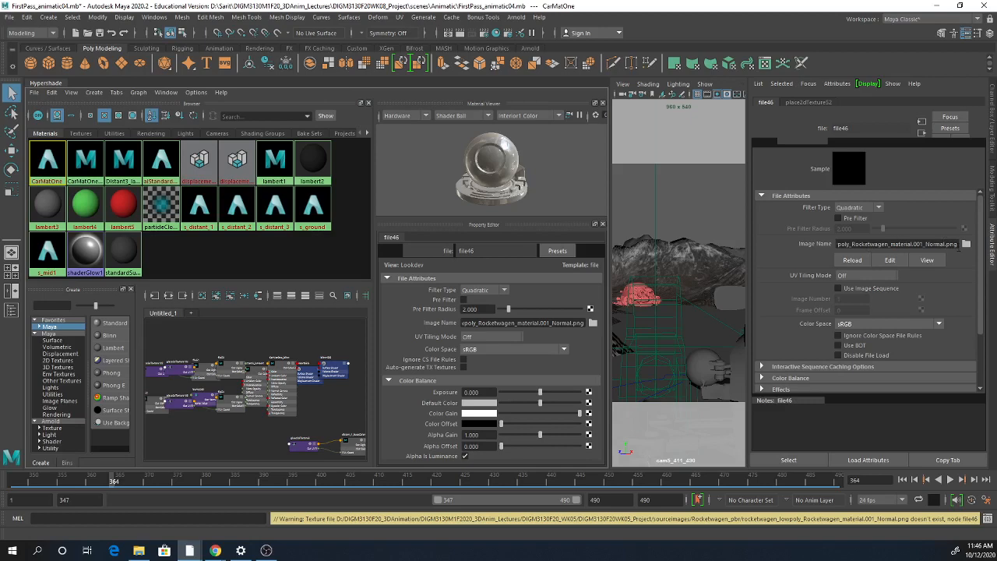
click(883, 243)
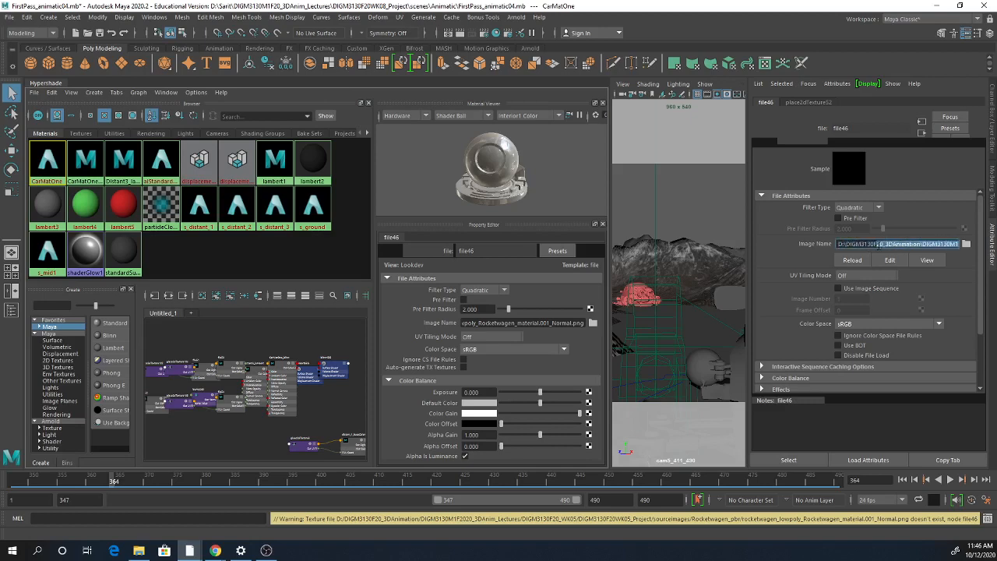
drag(913, 245, 704, 231)
click(910, 244)
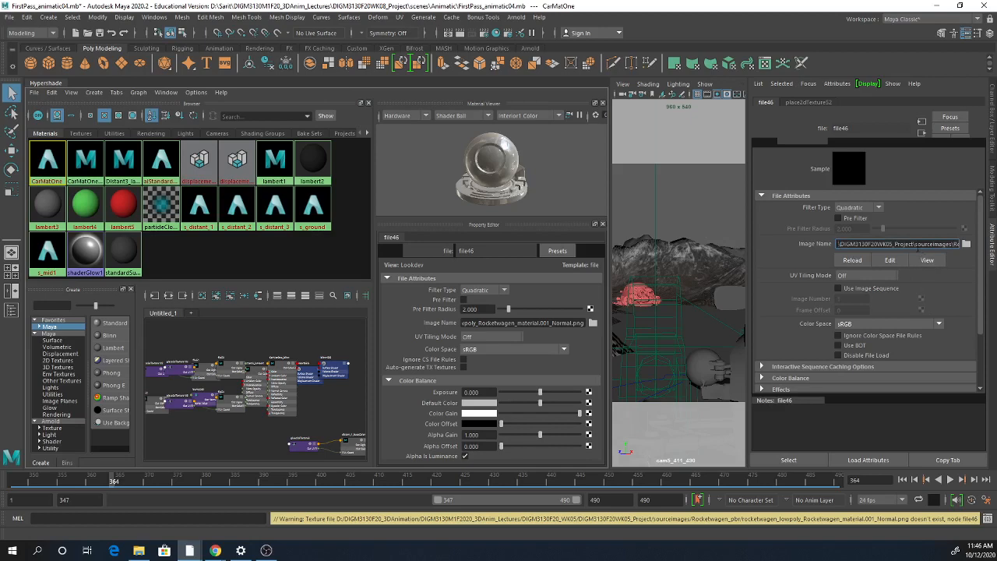
drag(912, 244, 837, 244)
key(BackSpace)
key(Return)
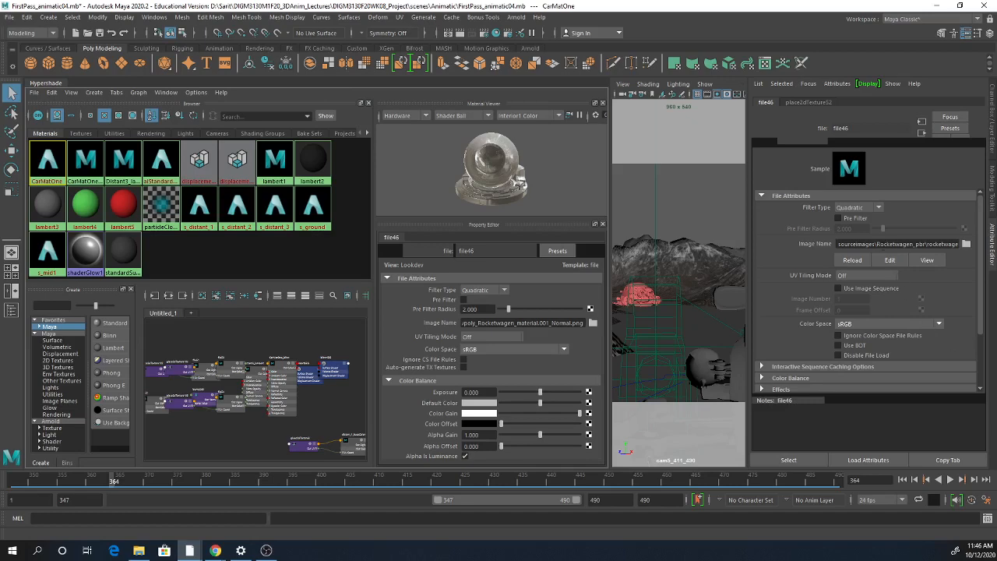
- Preview the normal map image, close the preview, and set the texture's color space to scene-linear Rec 709/sRGB
click(927, 260)
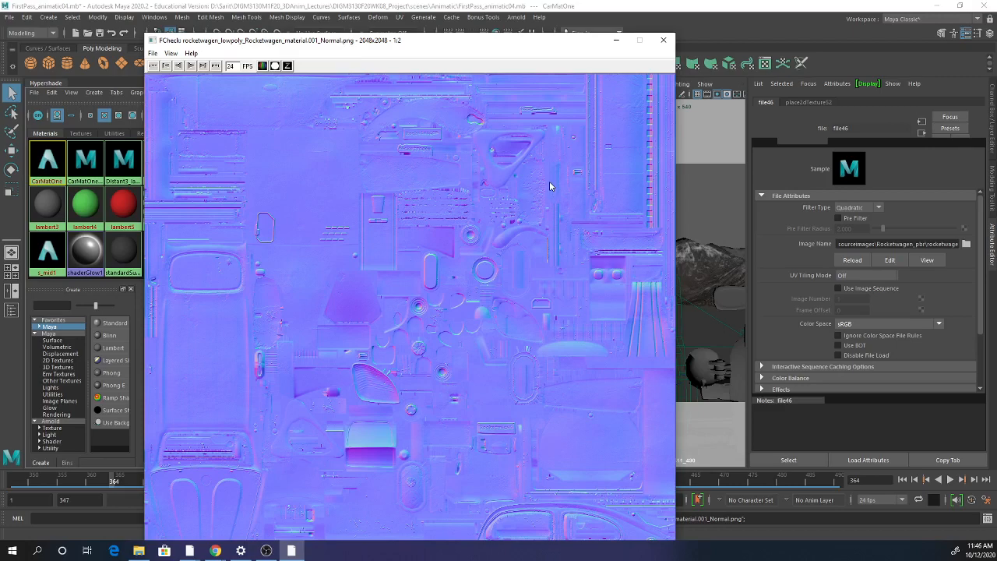
click(663, 39)
click(886, 322)
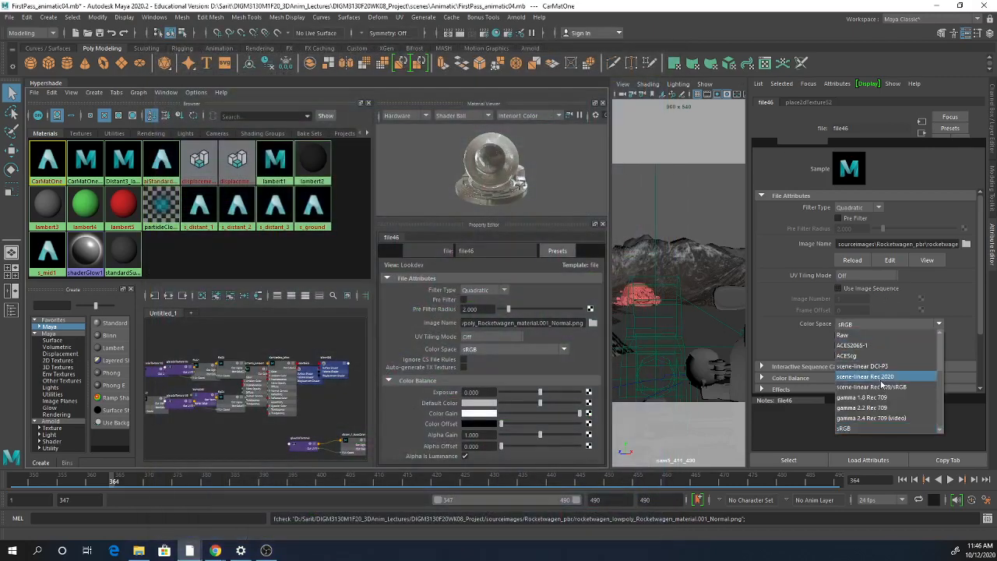
click(882, 387)
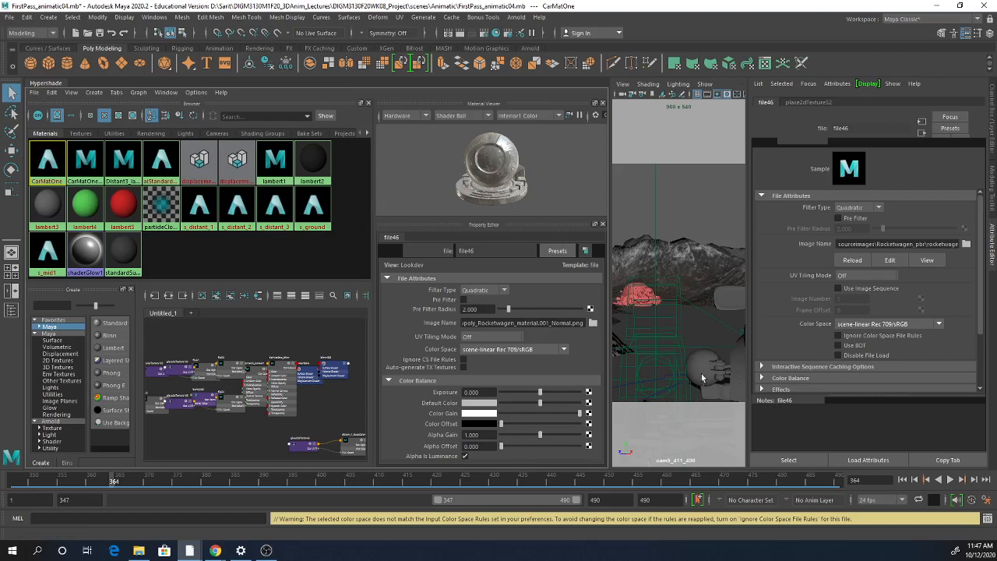
- Select the foreground car's body, headlight and mirror meshes in the camera view and assign CarMatOne_blinn to them
click(732, 354)
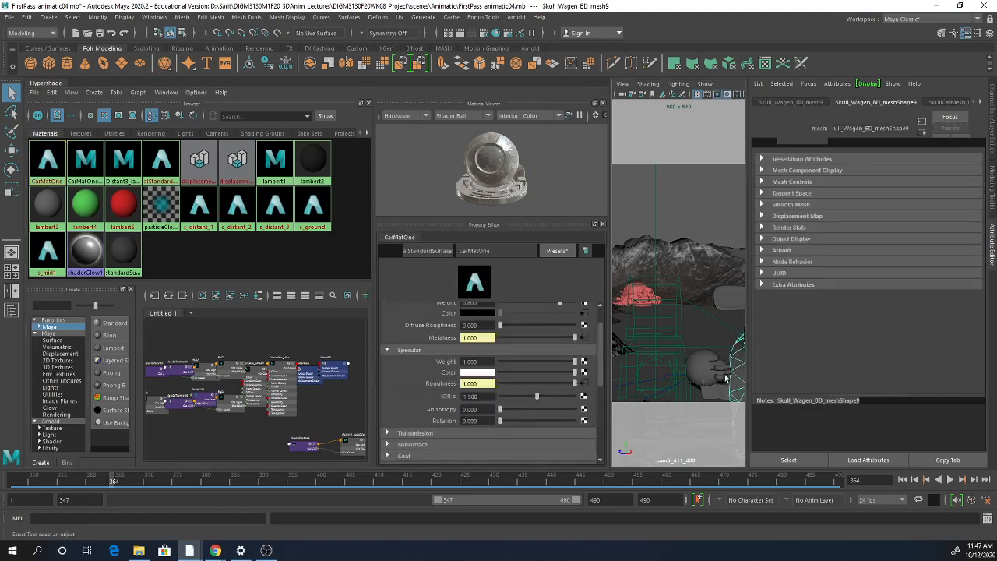
click(704, 371)
click(710, 396)
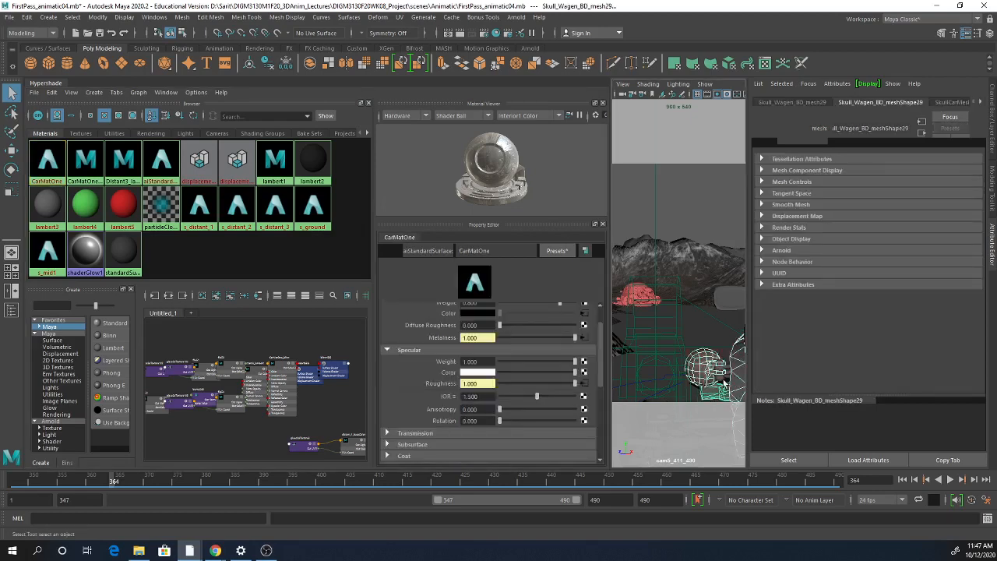
click(745, 297)
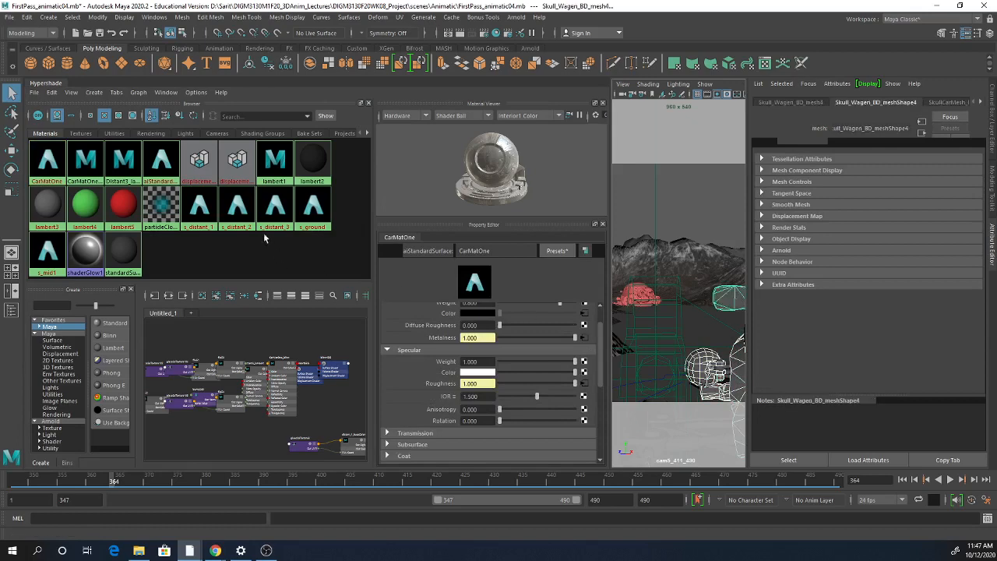
right_click(82, 168)
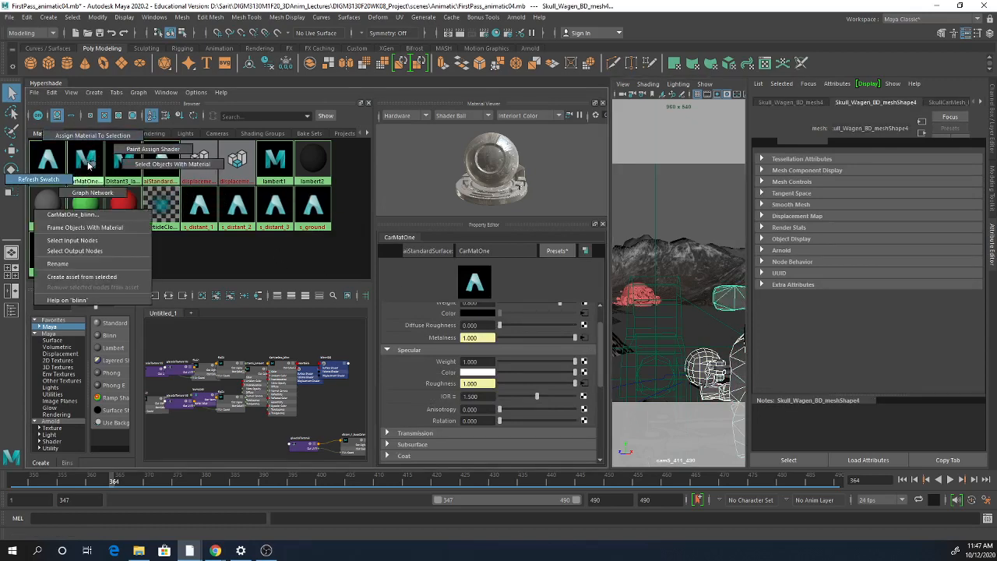
right_drag(89, 163, 88, 165)
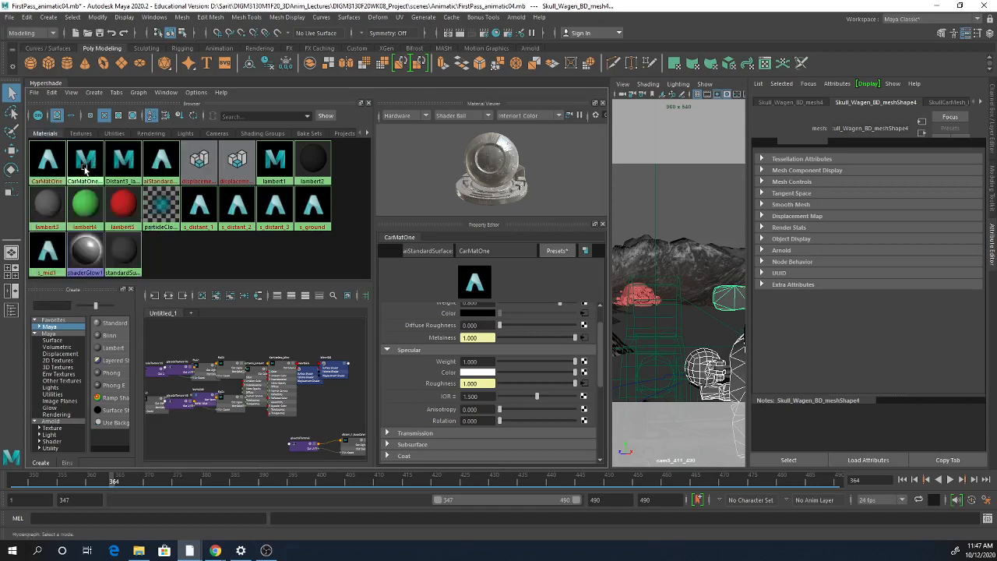
right_drag(88, 166, 90, 145)
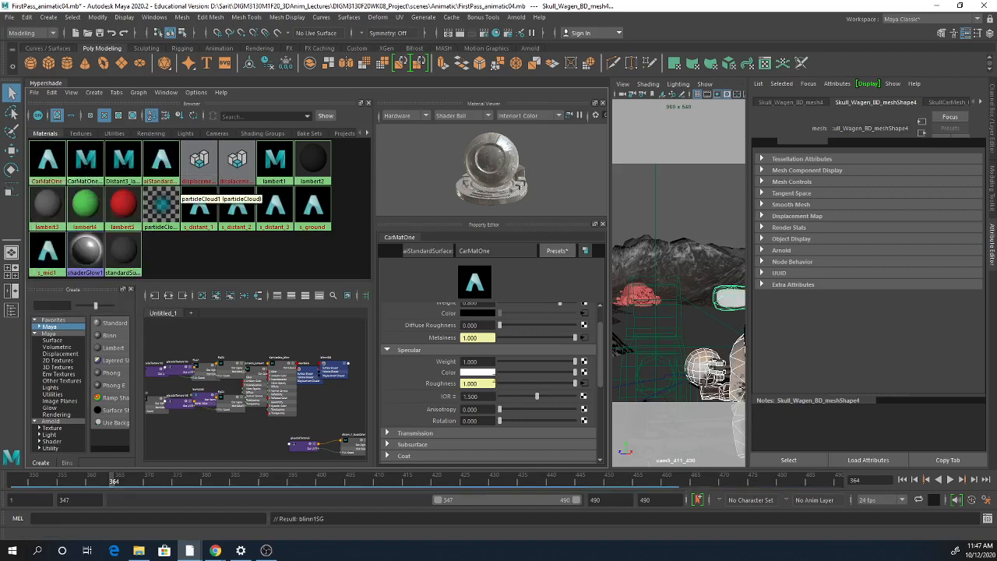
- Undock and close the Hypershade, leaving nothing selected in the camera view
click(710, 217)
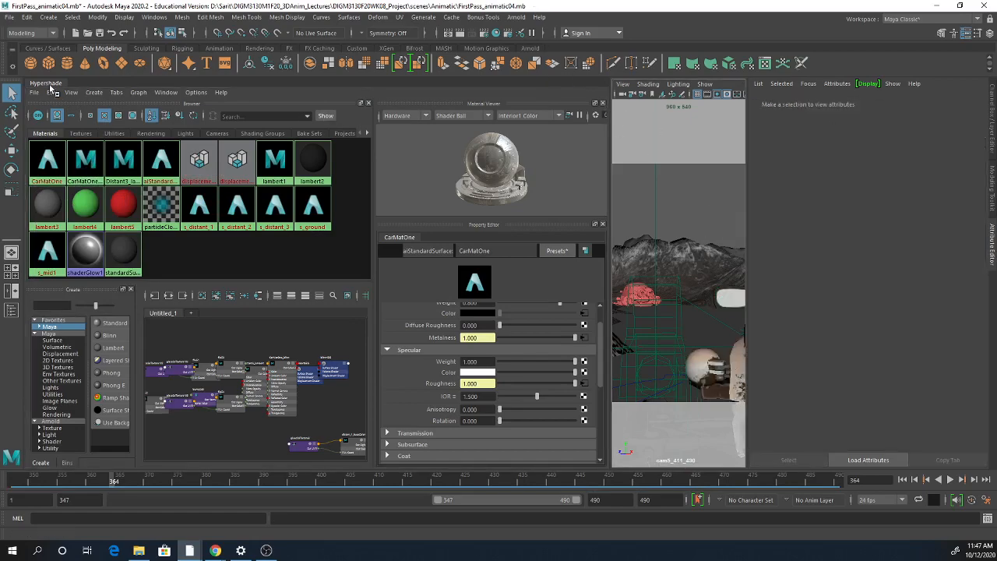
drag(50, 84, 161, 214)
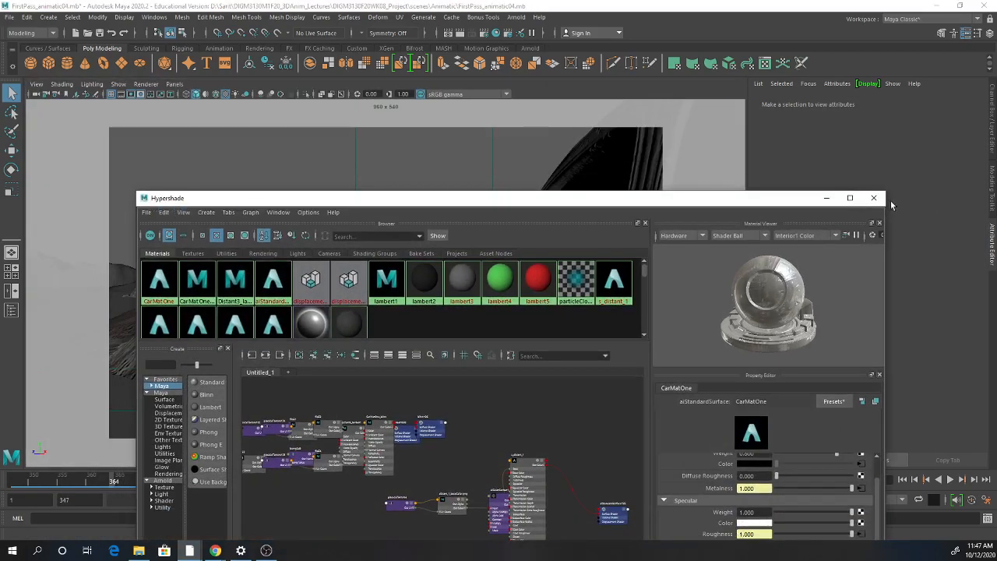
click(873, 198)
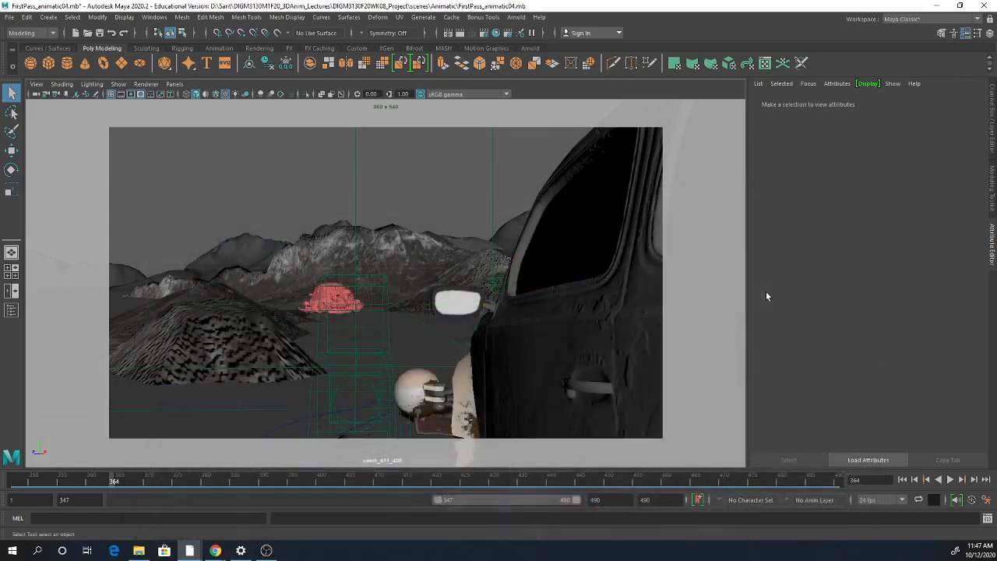
click(571, 350)
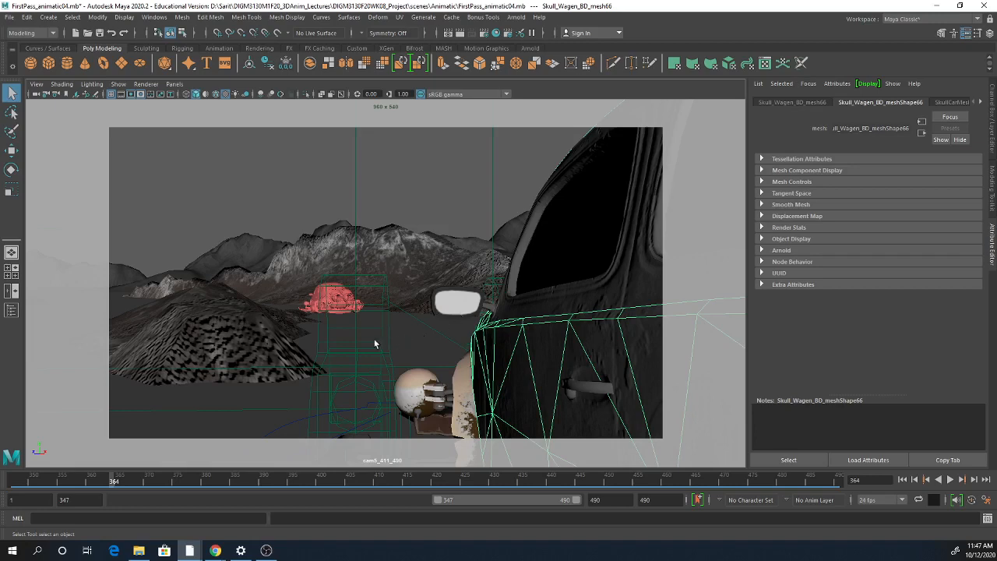
click(412, 189)
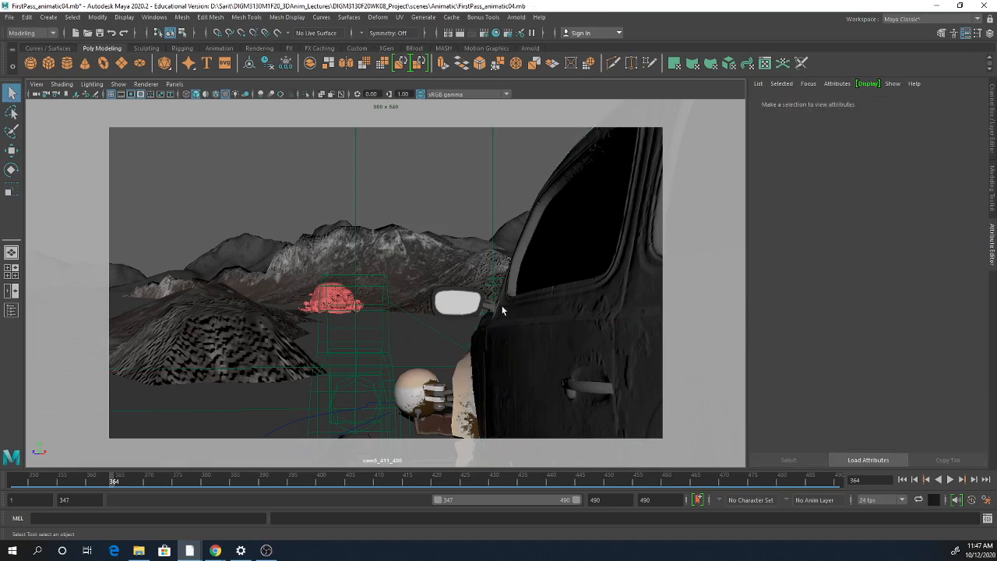
click(518, 18)
mouse_move(522, 71)
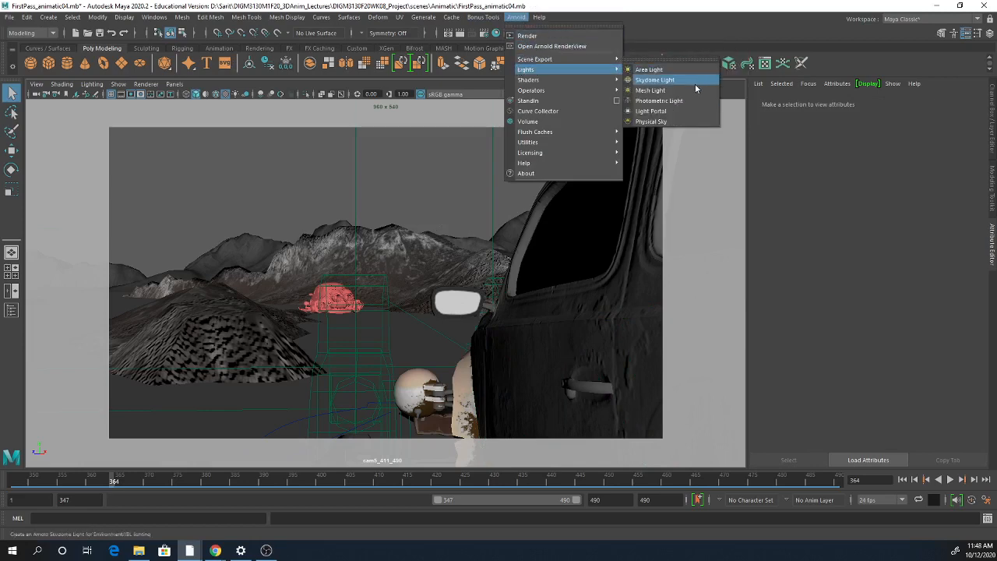
click(698, 17)
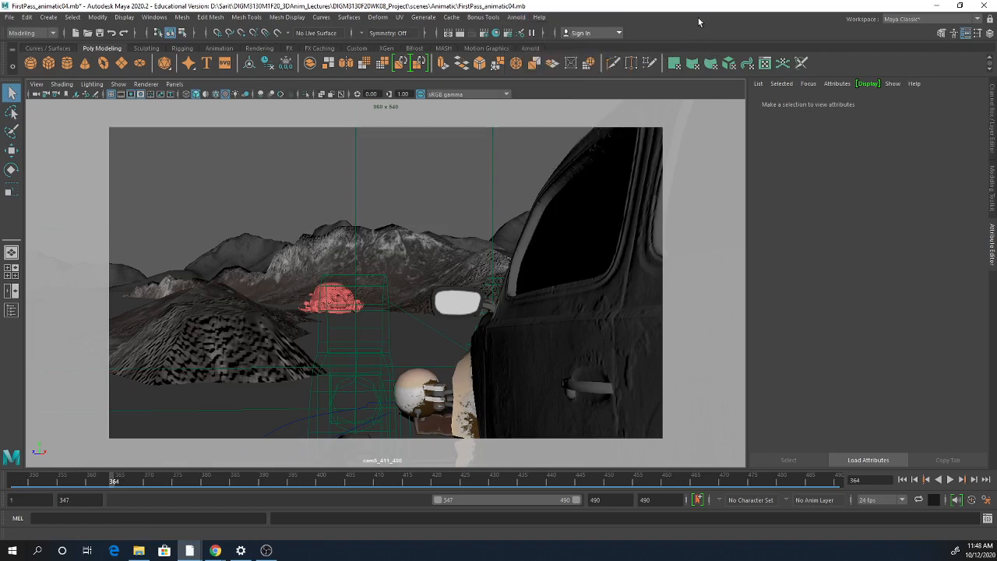
- Create a Maya directional light in the scene
click(48, 18)
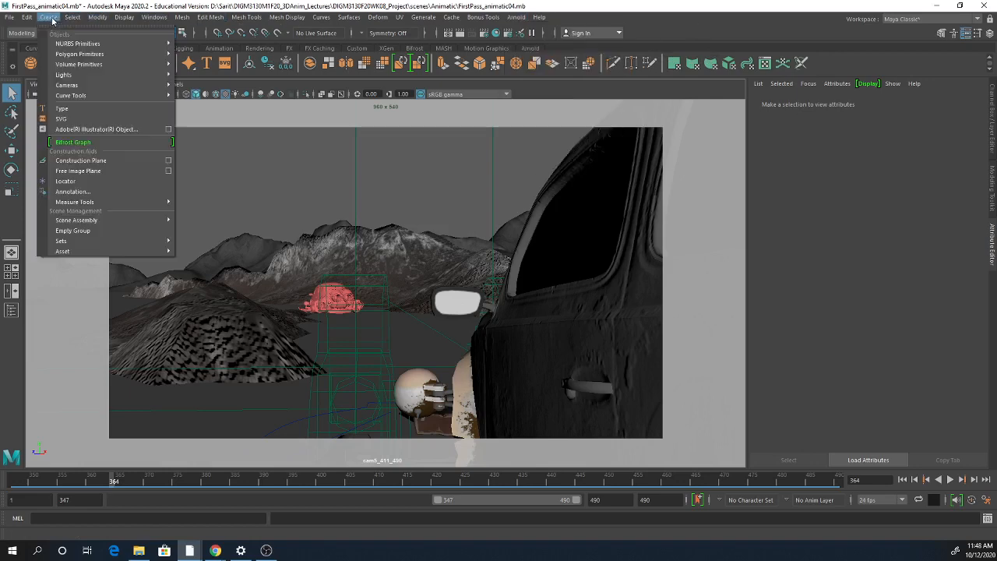
mouse_move(110, 73)
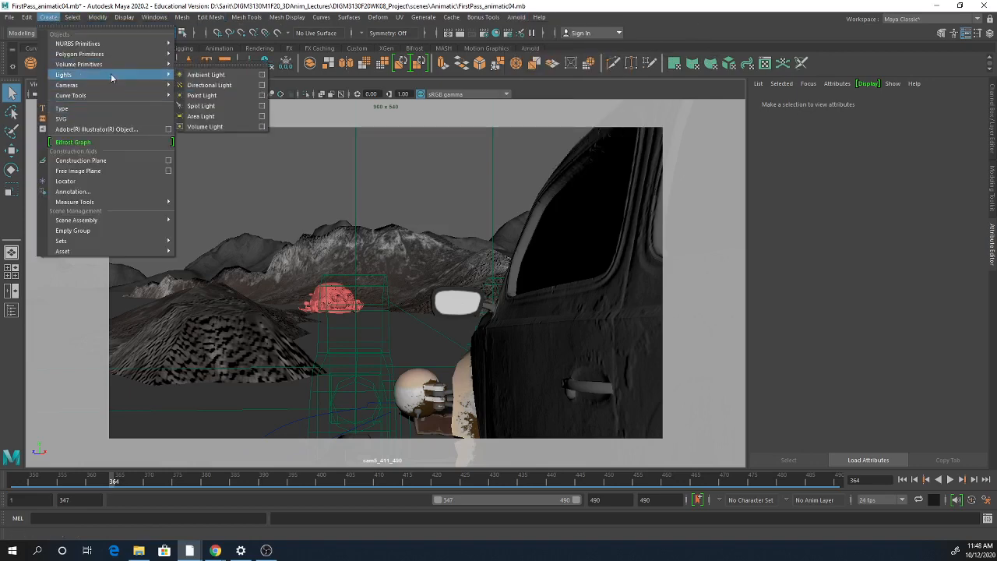
click(217, 88)
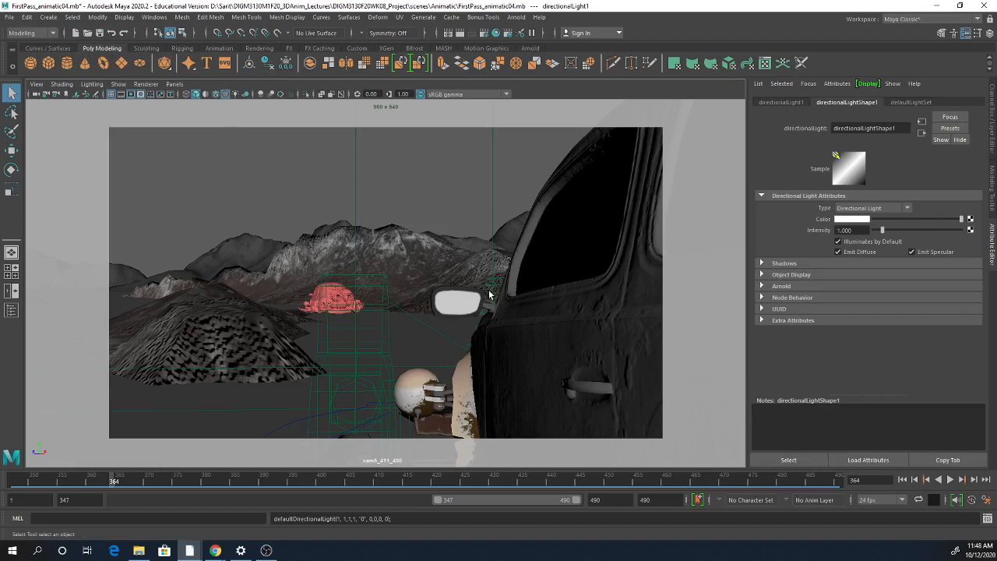
- Scale up the directional light in the top view and rotate it about its X axis to point steeply downward
key(space)
scroll(276, 207, down, 3)
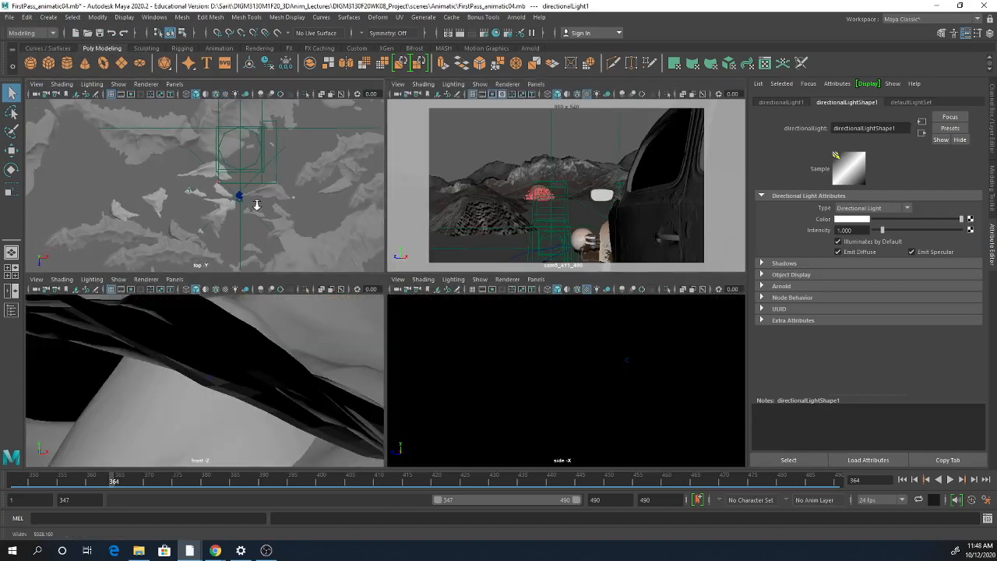
key(w)
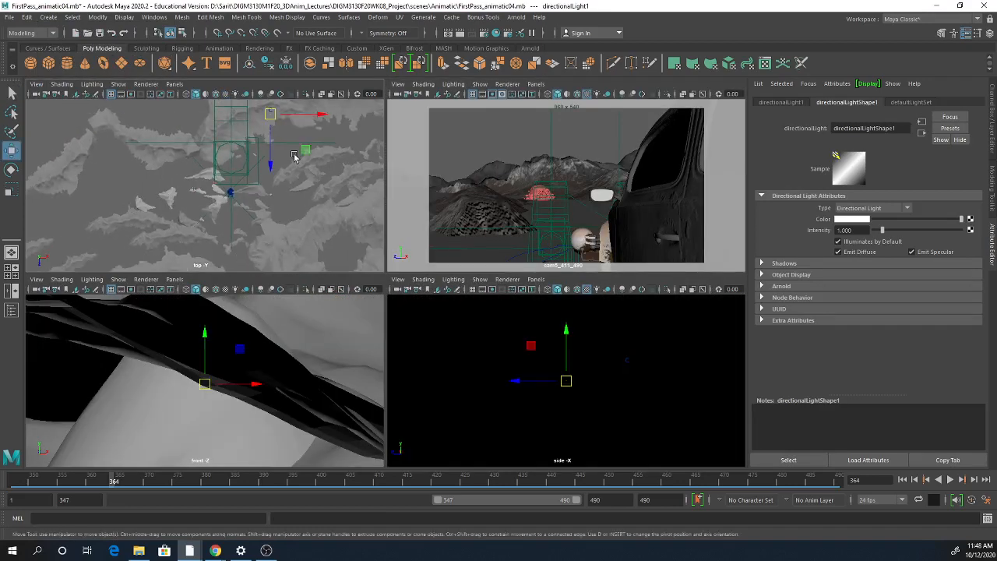
key(r)
drag(279, 115, 341, 132)
key(e)
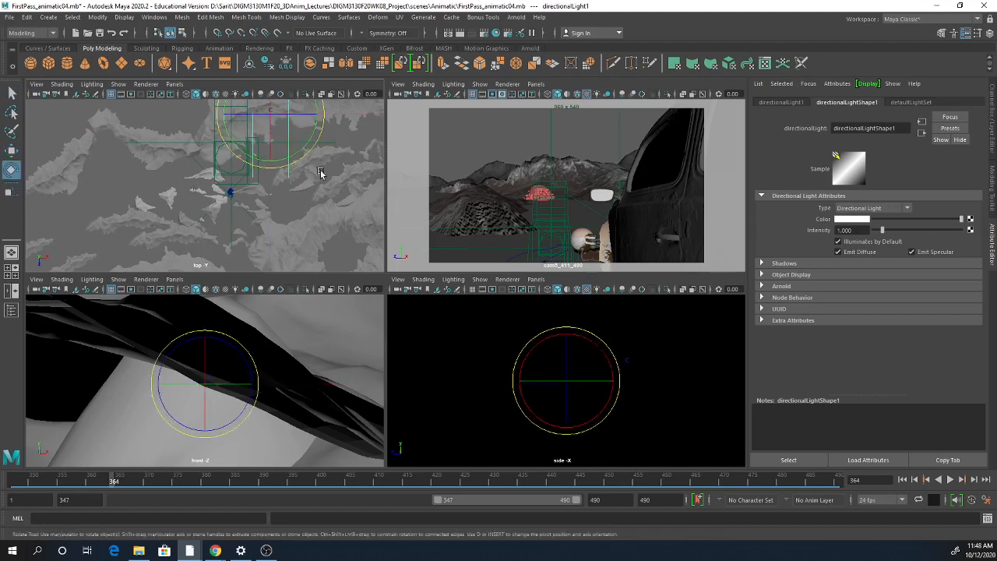
drag(273, 161, 272, 117)
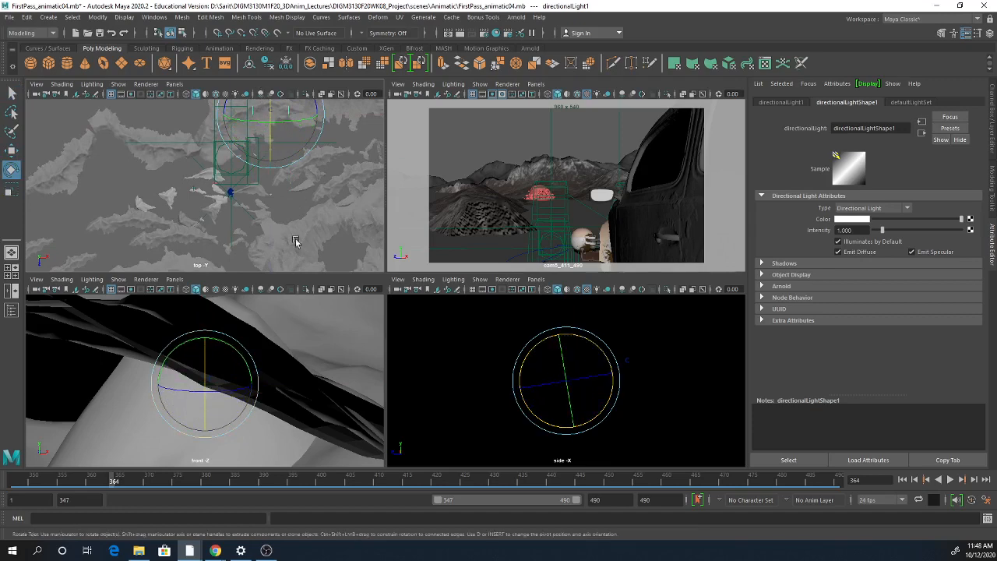
- Replace the side view with the perspective view and raise the directional light high above the terrain
click(536, 279)
mouse_move(578, 293)
click(658, 344)
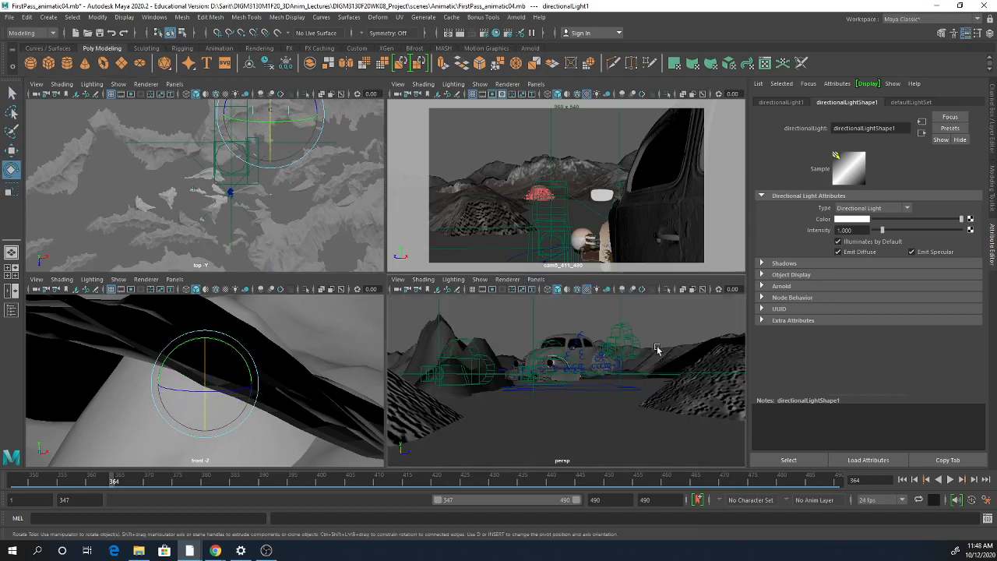
alt+right_drag(645, 399, 550, 383)
alt+drag(607, 395, 481, 385)
alt+middle_drag(505, 374, 509, 405)
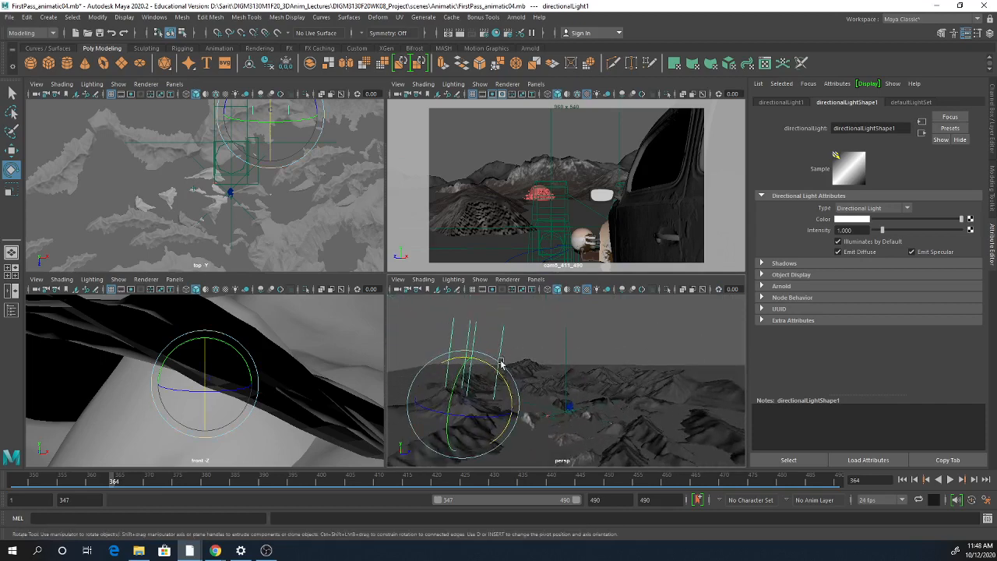
key(w)
drag(468, 337, 481, 267)
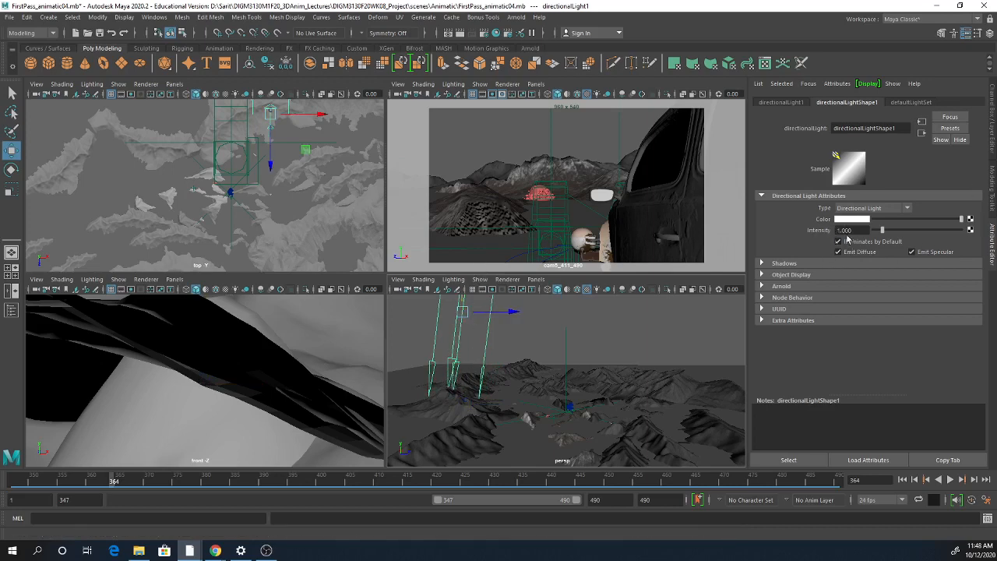
- Enable depth map shadows on the directional light, setting the shadow resolution to 1024 and the filter size to 4
click(814, 273)
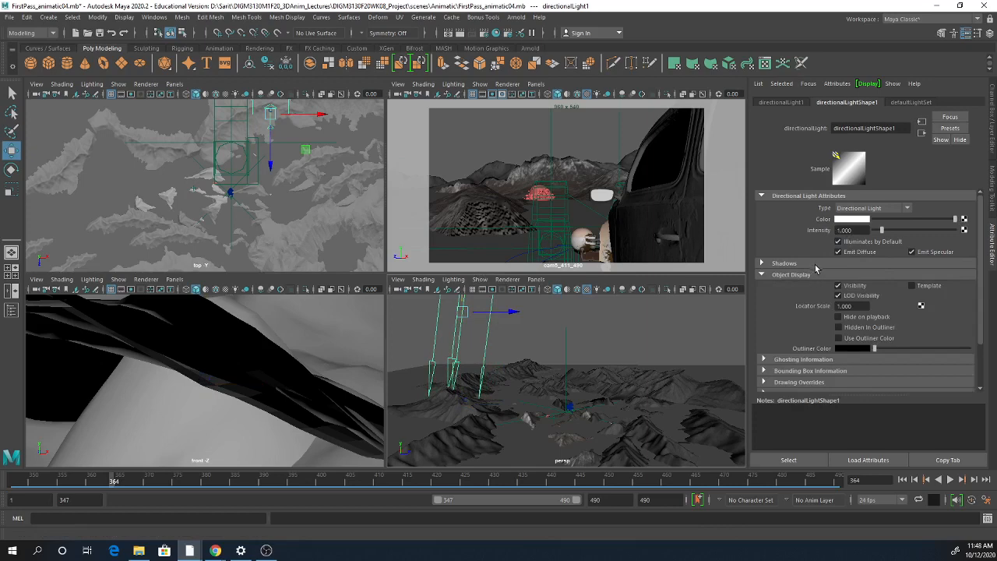
click(816, 265)
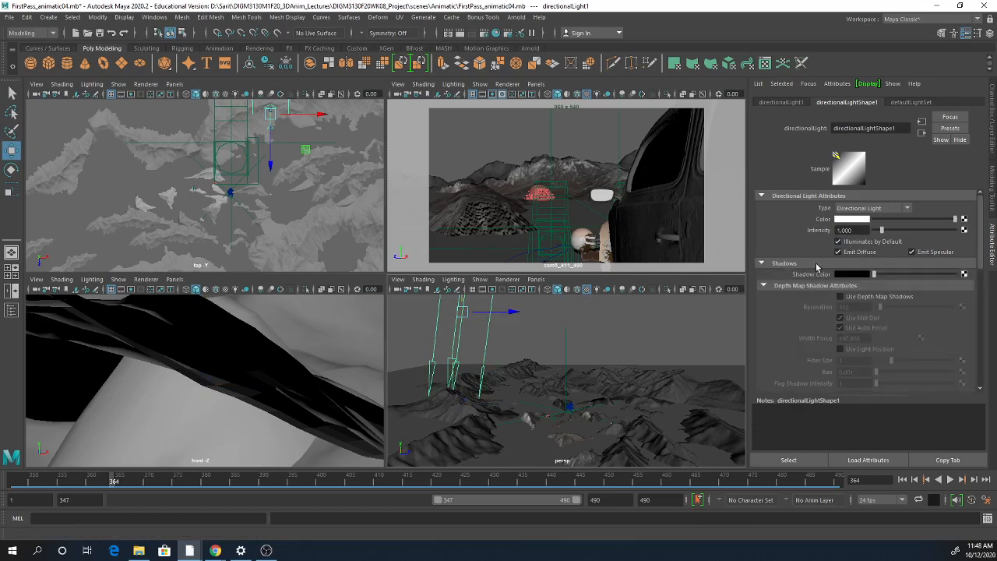
click(872, 298)
click(862, 307)
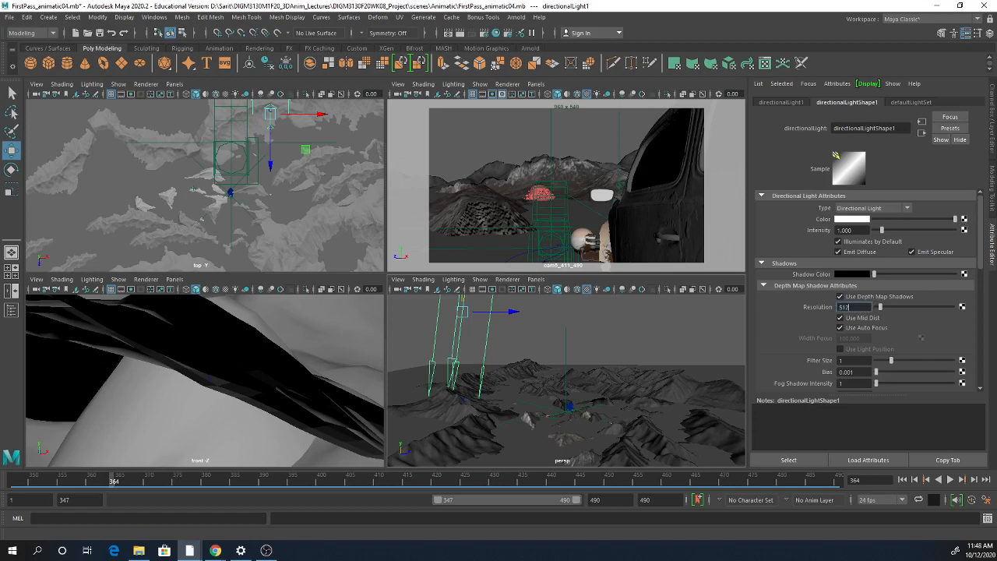
drag(861, 307, 775, 312)
key(Return)
key(Tab)
text(4)
key(Return)
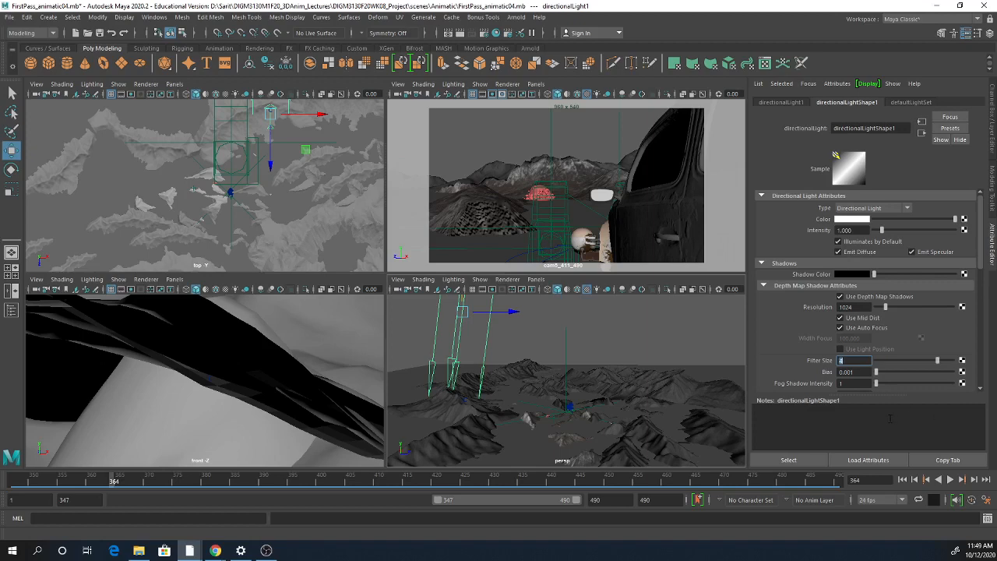
scroll(985, 272, down, 3)
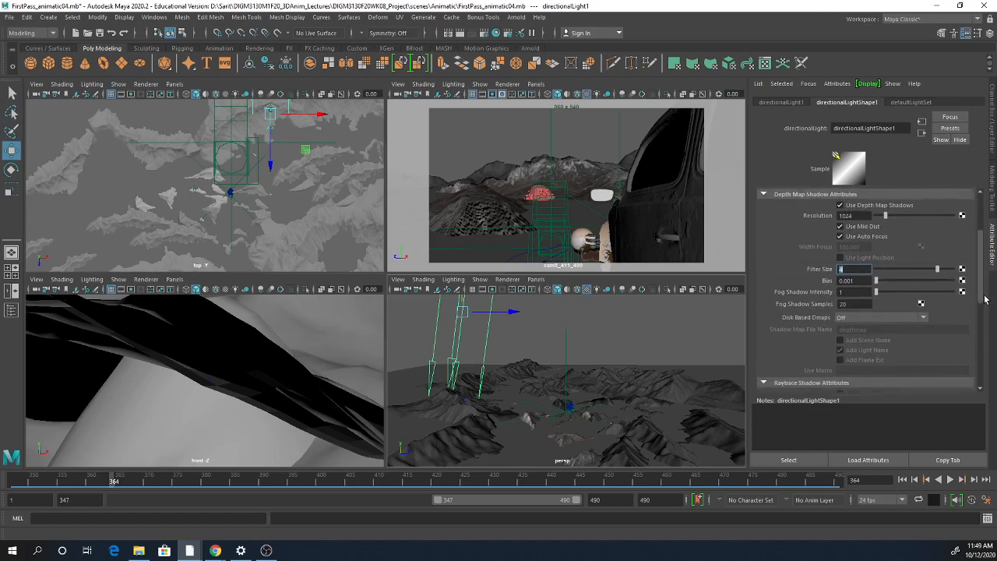
scroll(983, 308, down, 3)
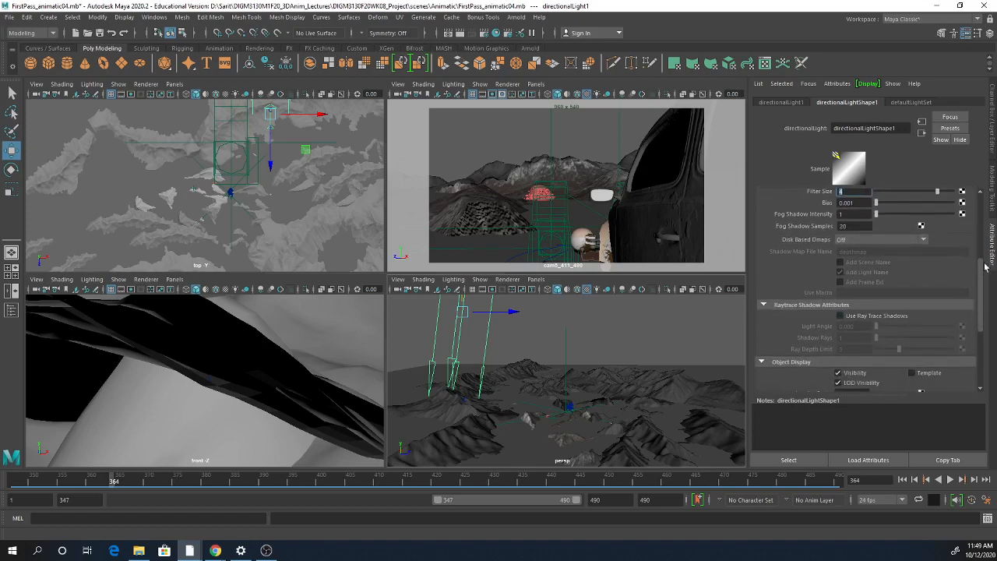
drag(981, 268, 979, 237)
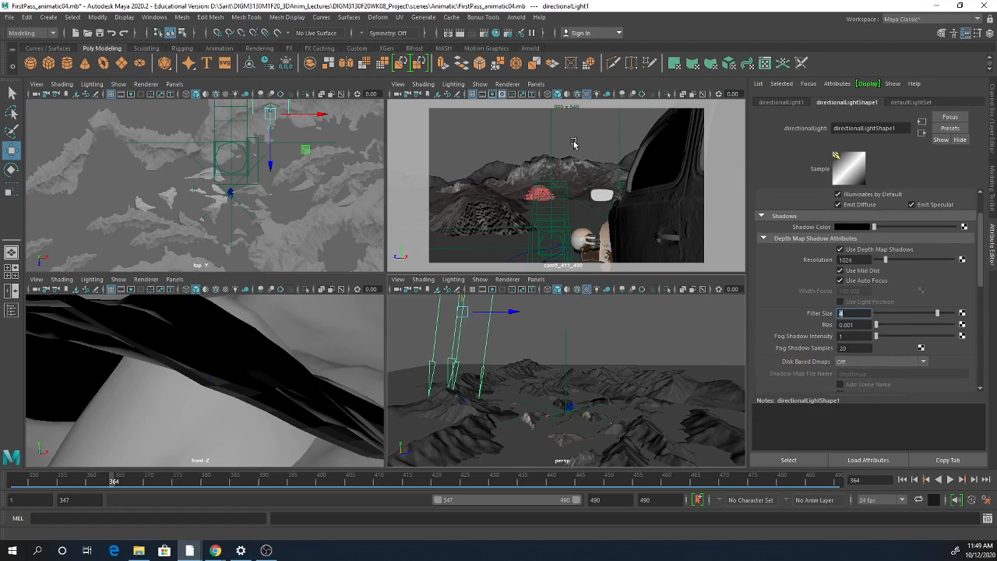
- Set the environment background color of the shot camera cam5_411_490 to a light cyan
click(399, 94)
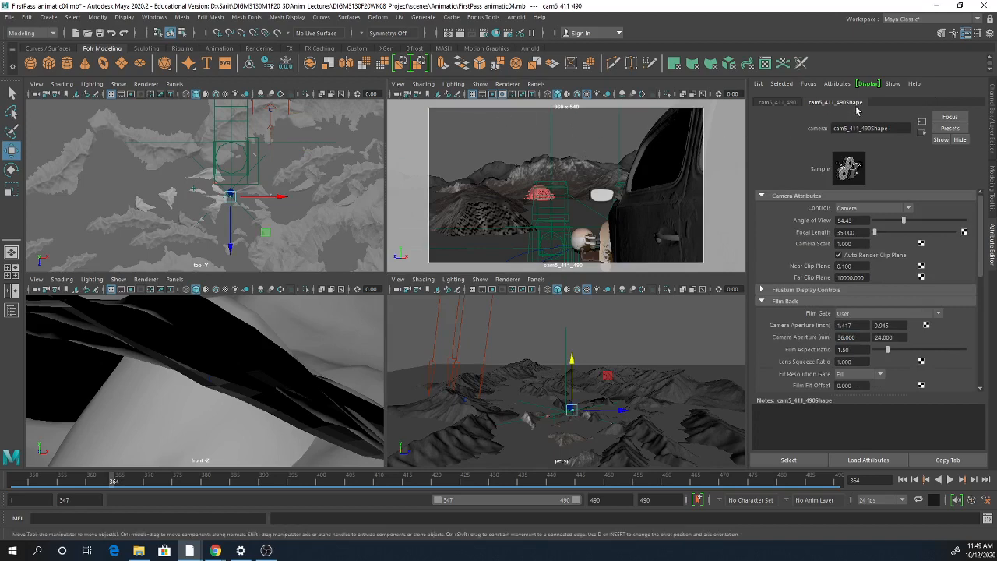
scroll(923, 320, down, 8)
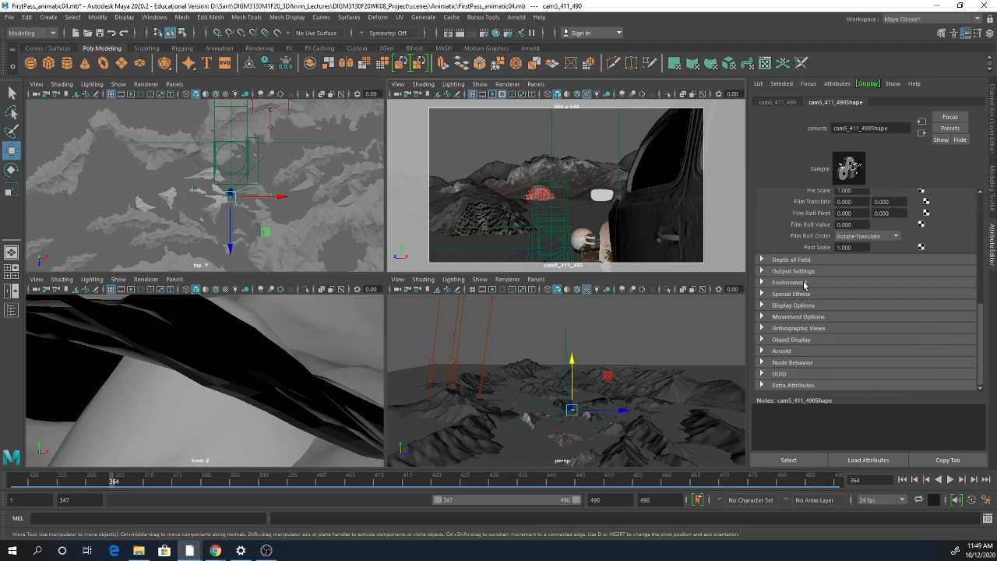
click(790, 282)
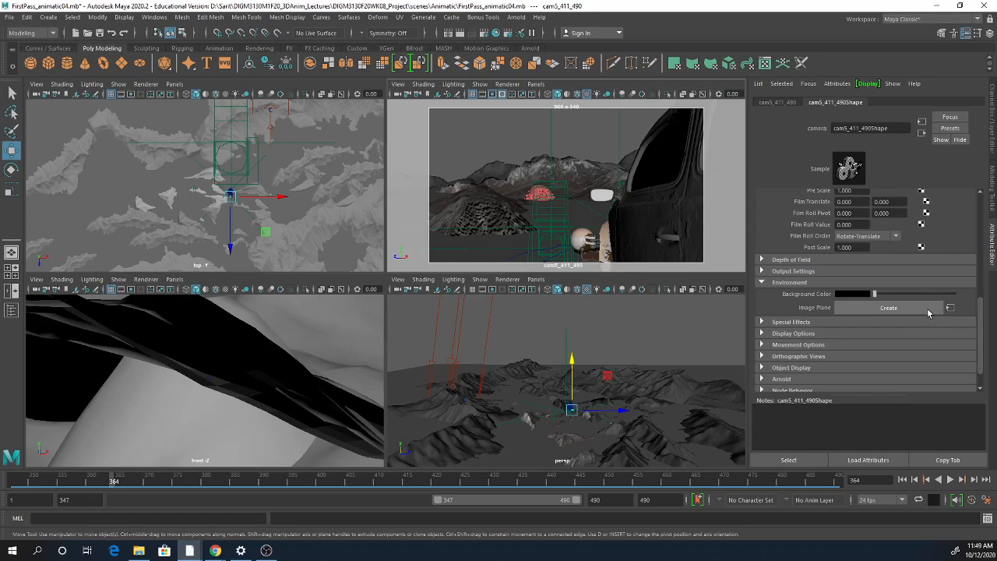
click(854, 294)
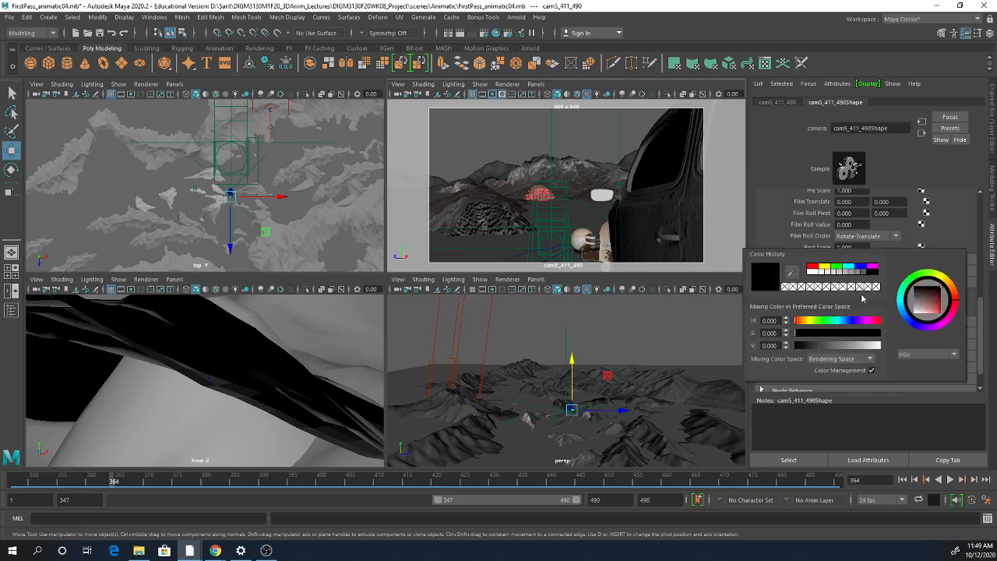
click(852, 271)
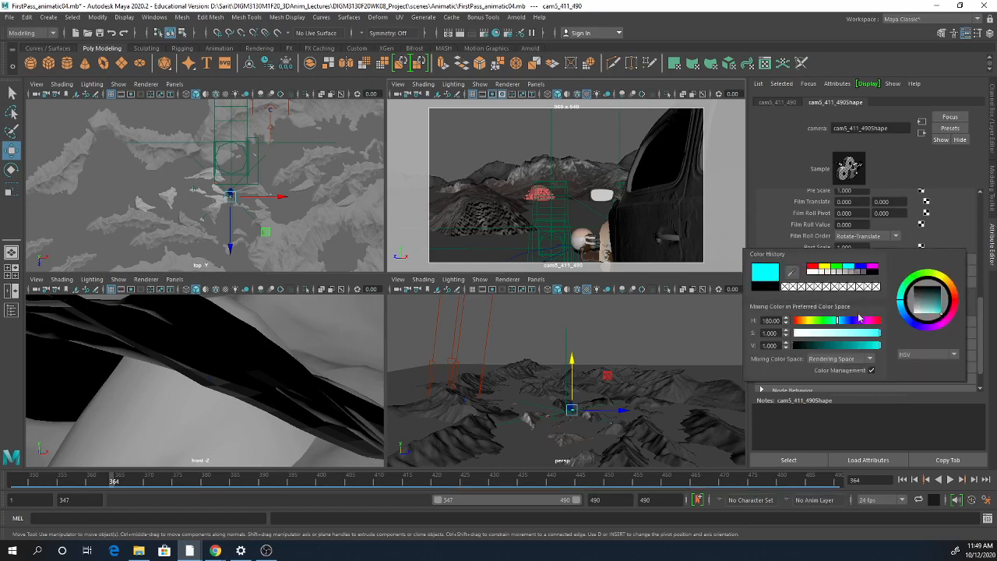
drag(861, 335, 850, 335)
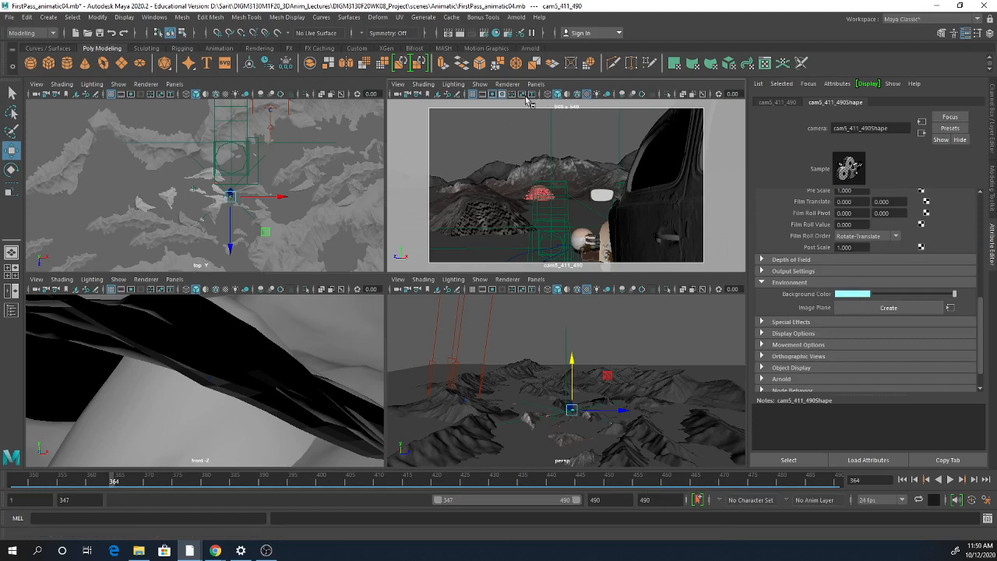
- Turn on scene lights, shadows, ambient occlusion and multisample anti-aliasing in the camera view
click(598, 94)
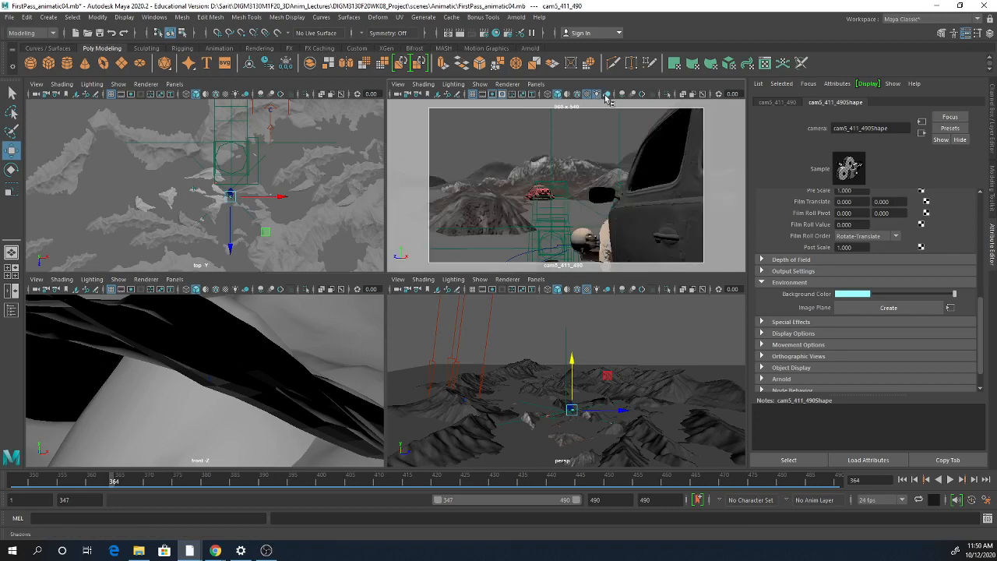
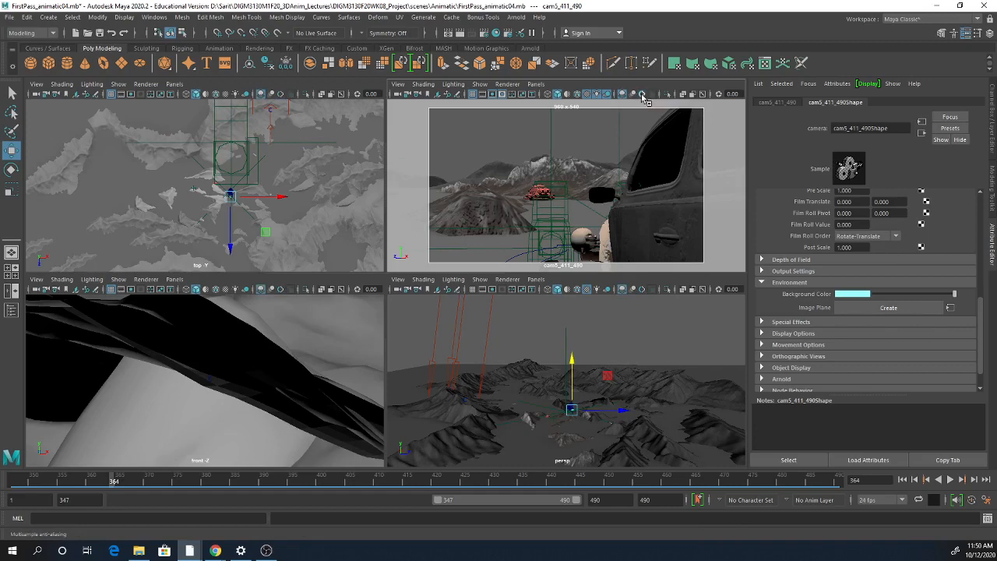
click(643, 95)
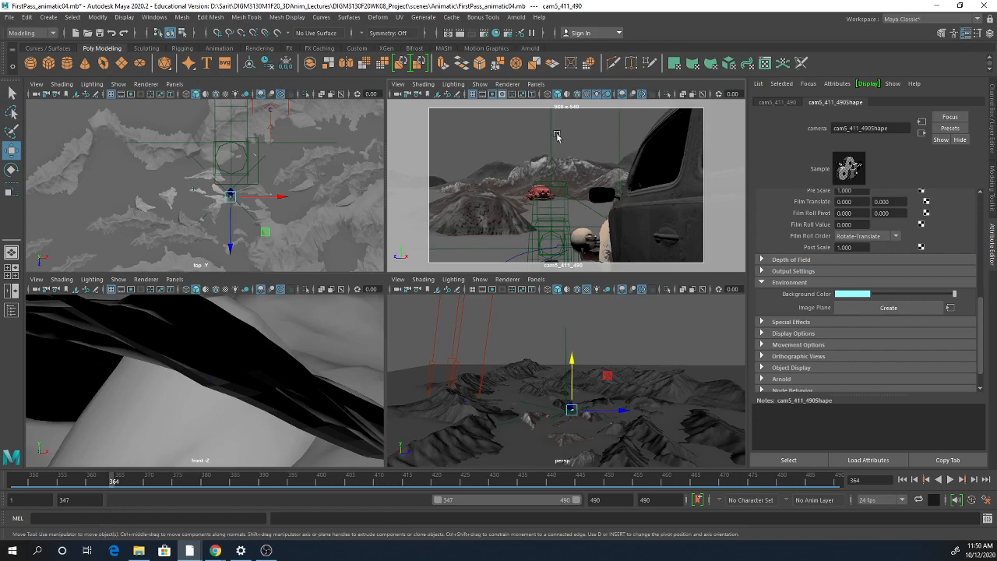
- Open the render settings
click(484, 34)
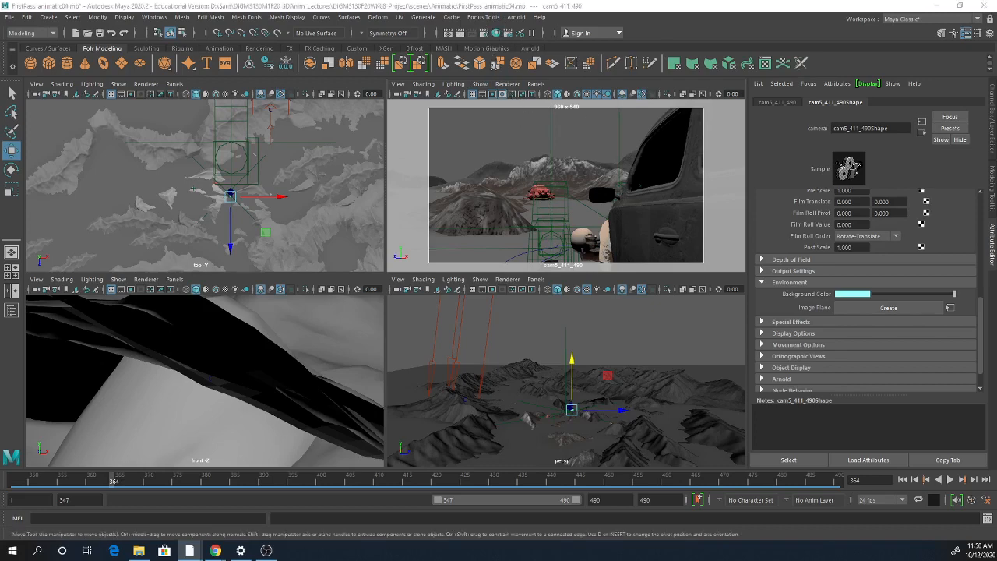
- Set the image format of the render output to PNG in the render settings
drag(441, 100, 317, 68)
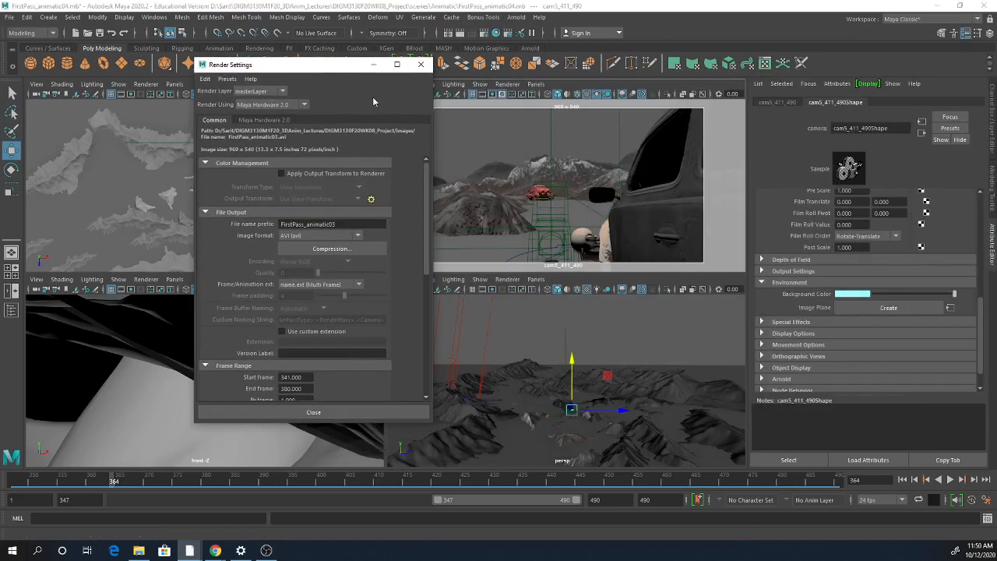
click(358, 236)
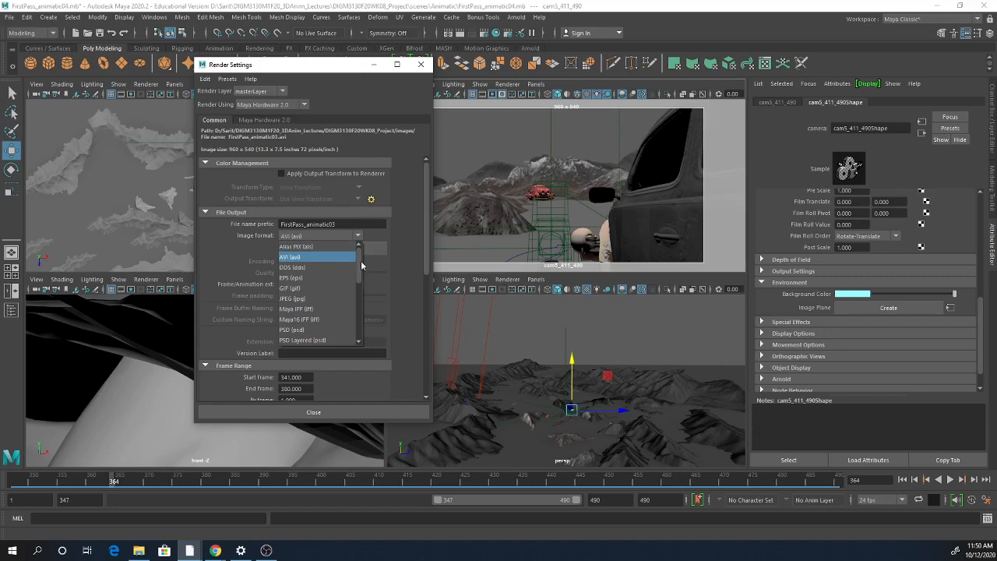
click(399, 198)
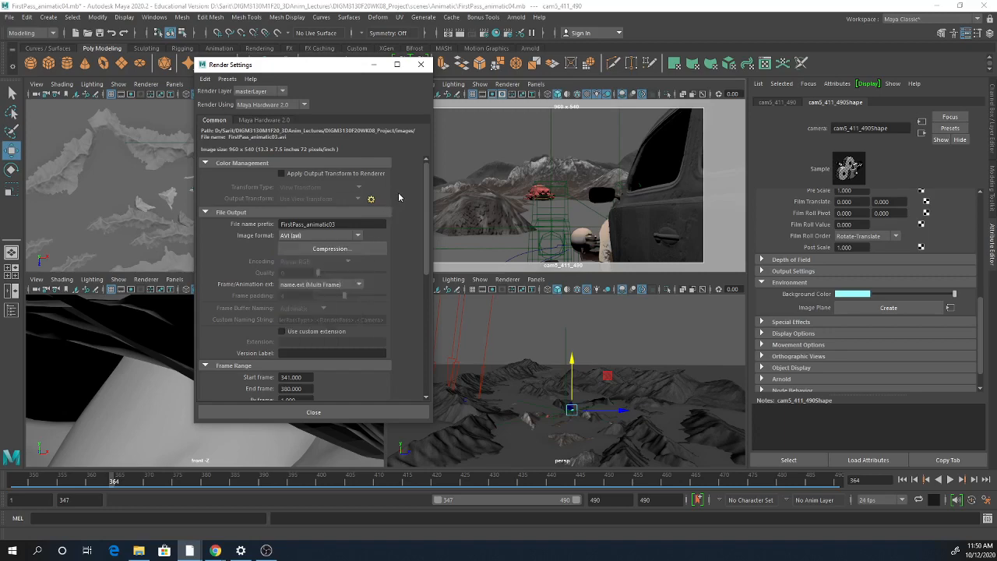
click(347, 284)
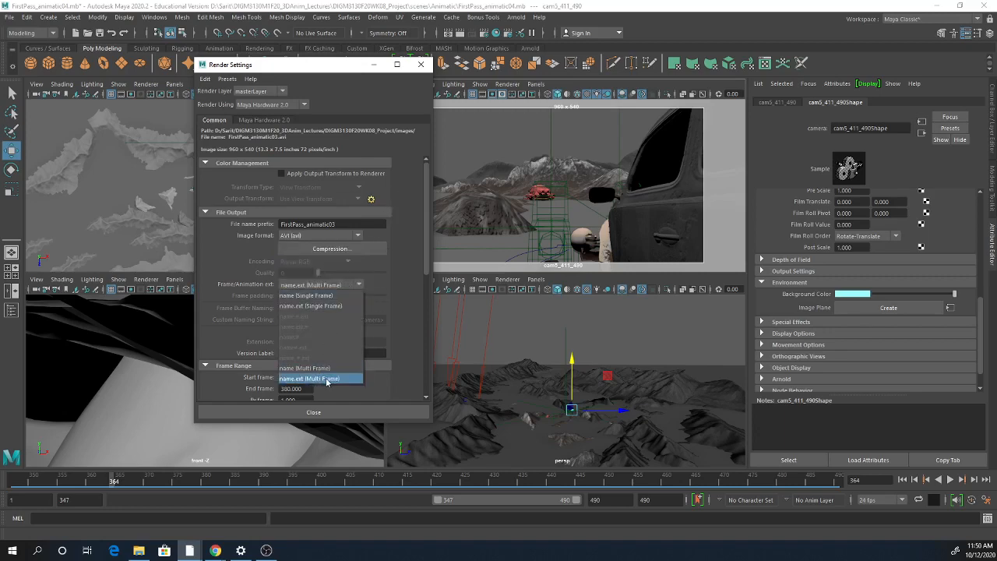
click(398, 263)
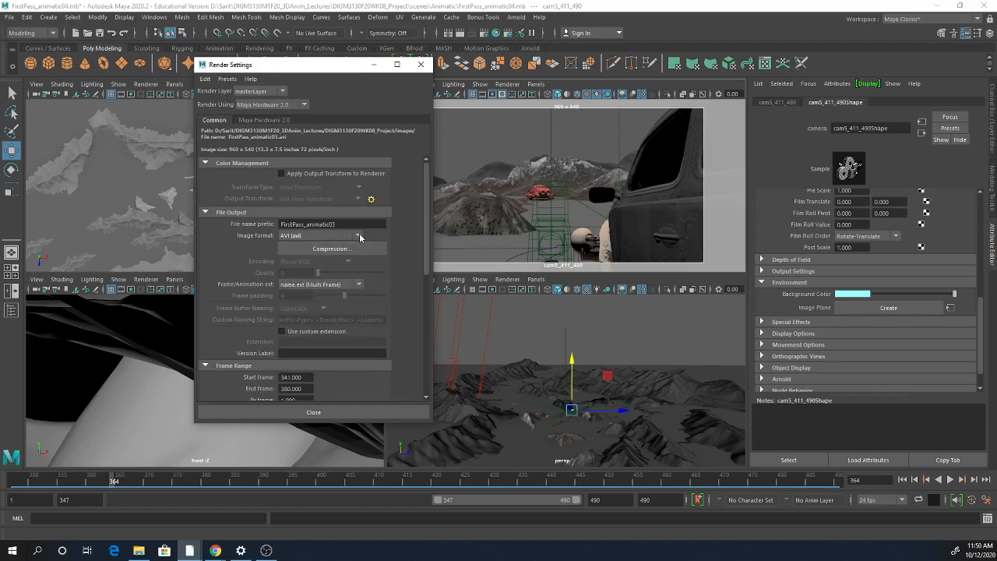
click(356, 236)
drag(356, 269, 359, 291)
scroll(359, 277, up, 3)
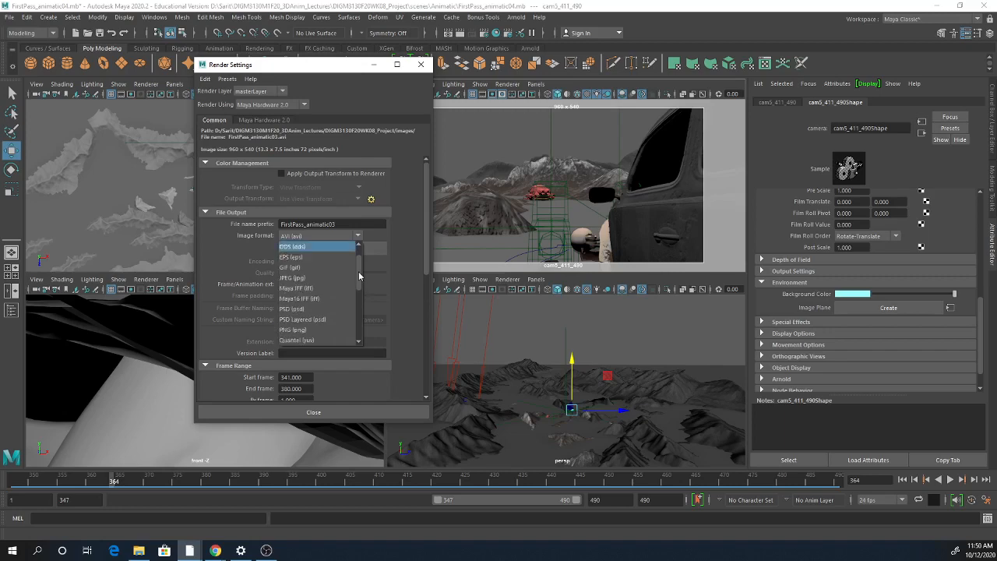
scroll(359, 275, down, 5)
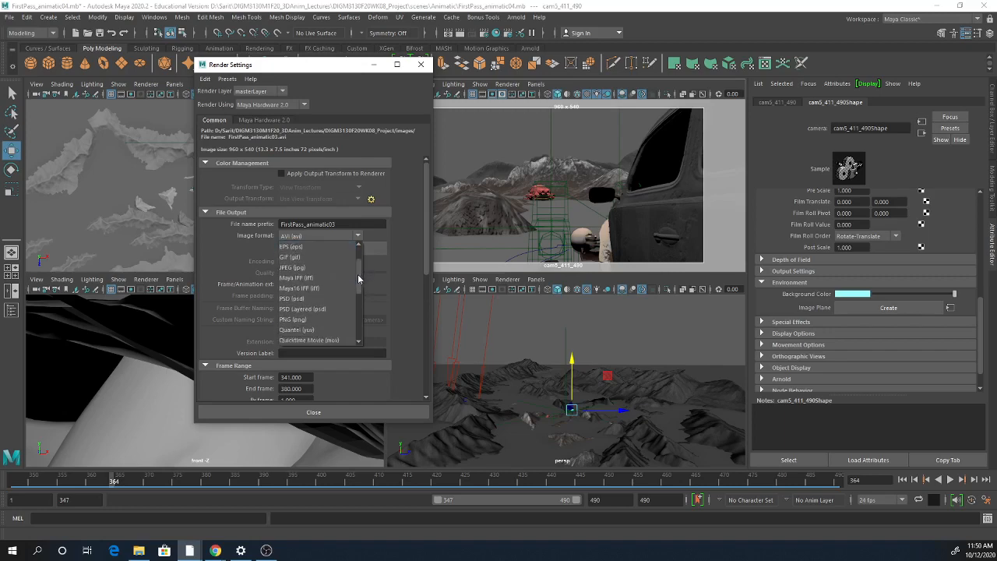
click(341, 289)
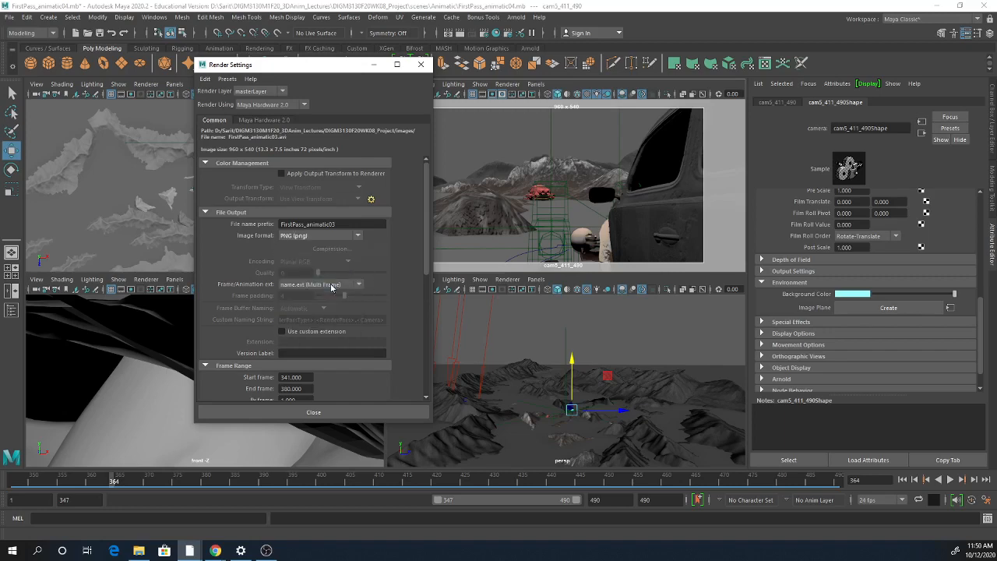
- Set the frame/animation extension of the PNG sequence to name#.ext and check its frame padding
click(346, 287)
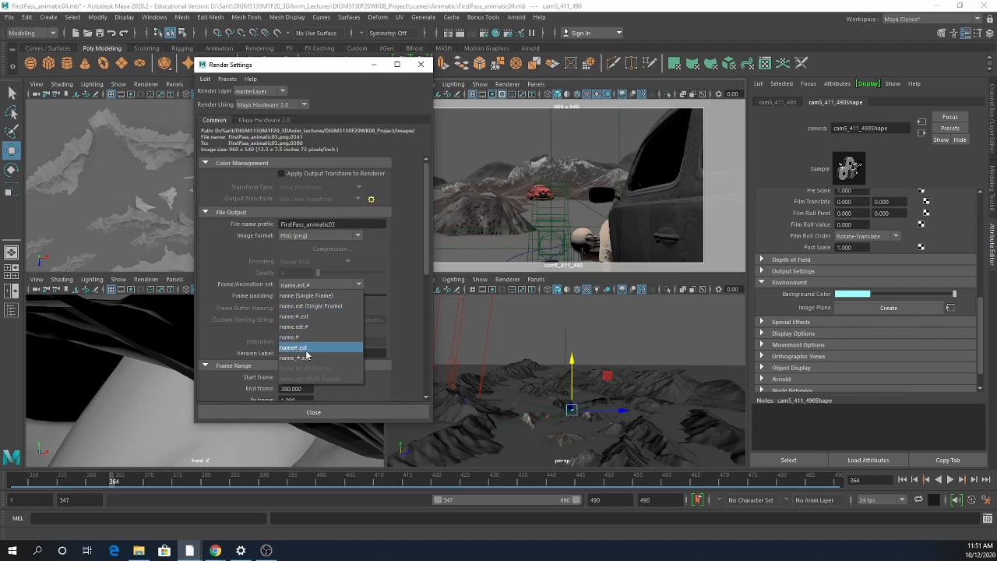
click(299, 348)
drag(295, 296, 216, 297)
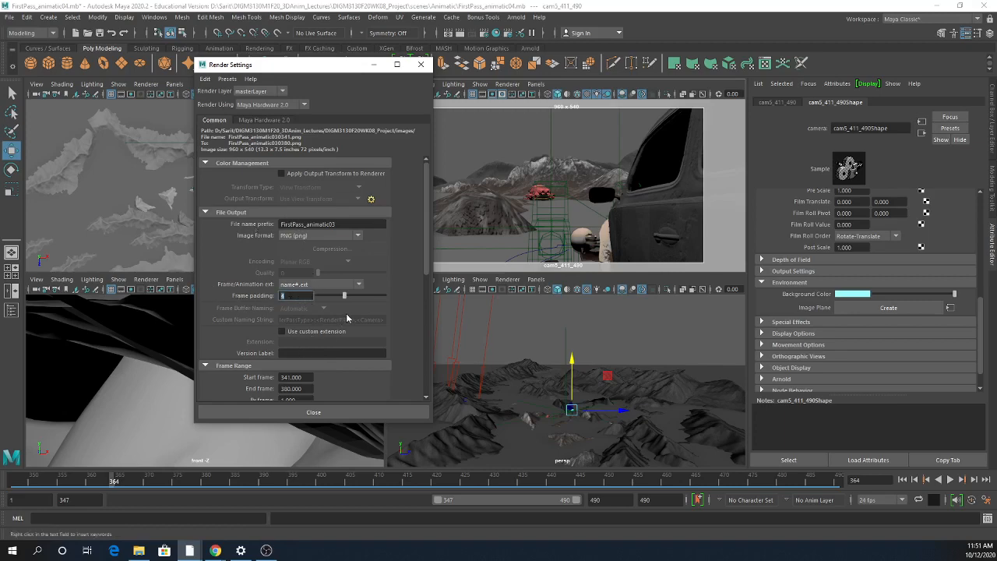
- Set the render image size to the HD 1080 preset
scroll(300, 308, down, 2)
scroll(304, 321, down, 4)
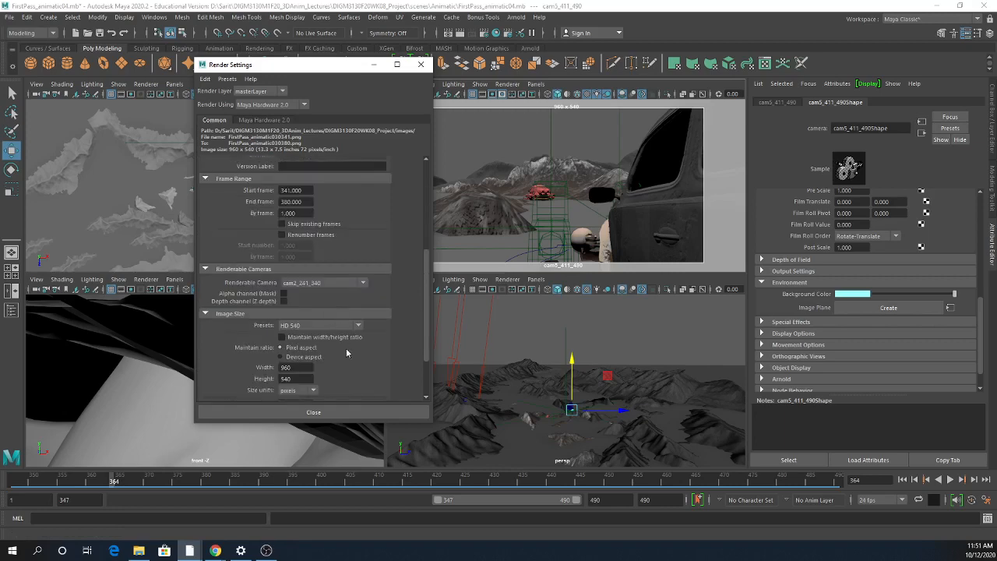
click(343, 327)
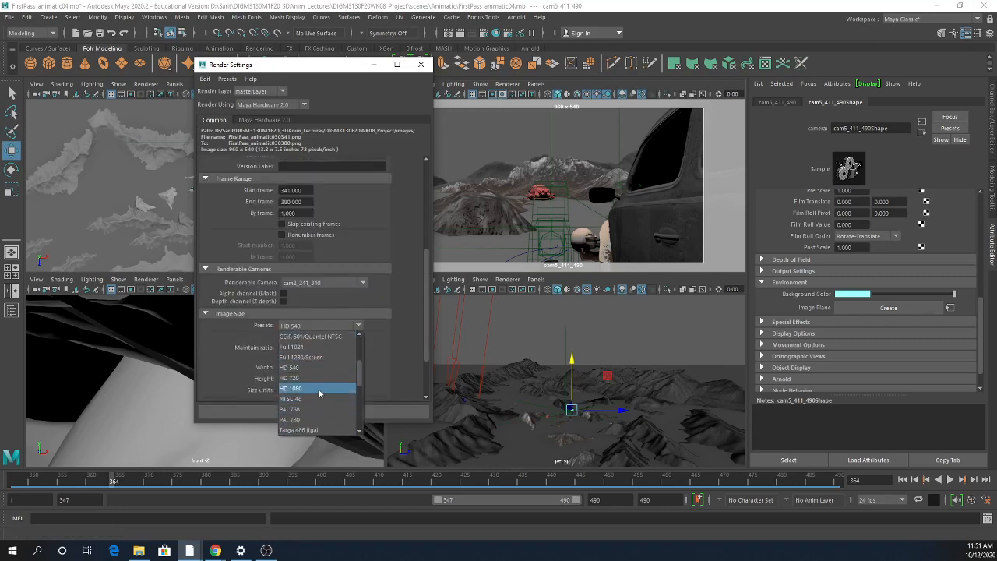
click(329, 388)
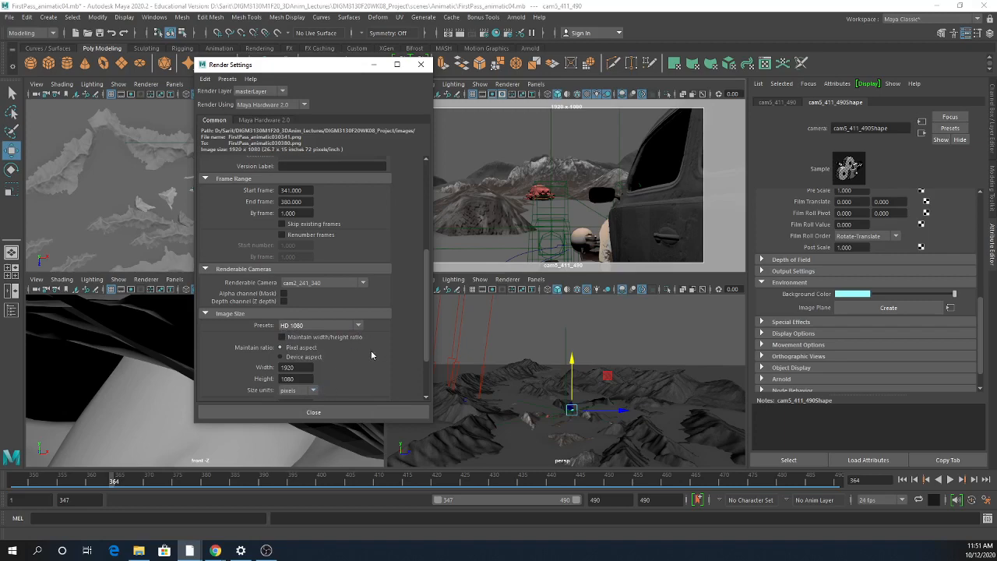
scroll(371, 350, down, 2)
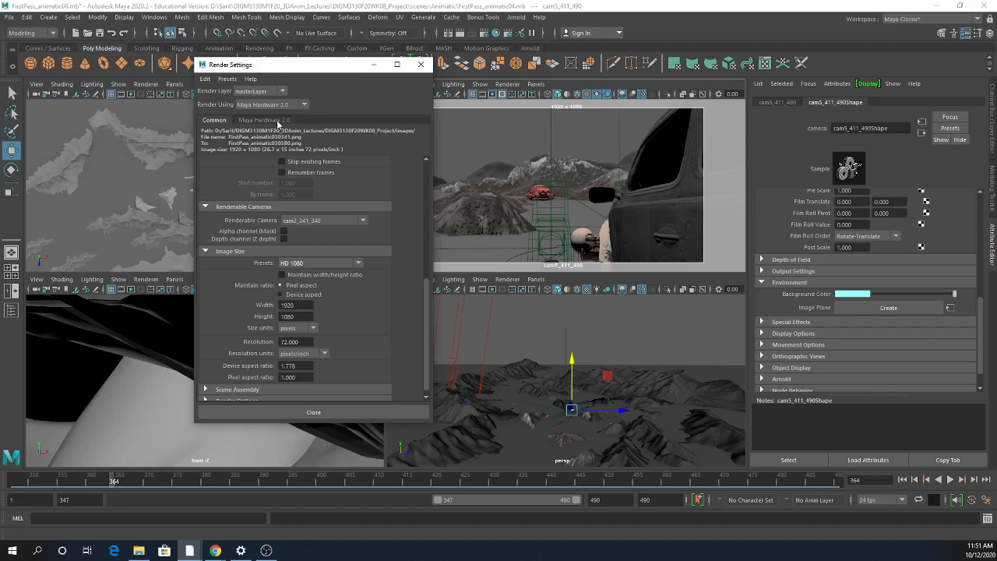
- Enable motion blur in the Maya Hardware 2.0 render settings
click(277, 121)
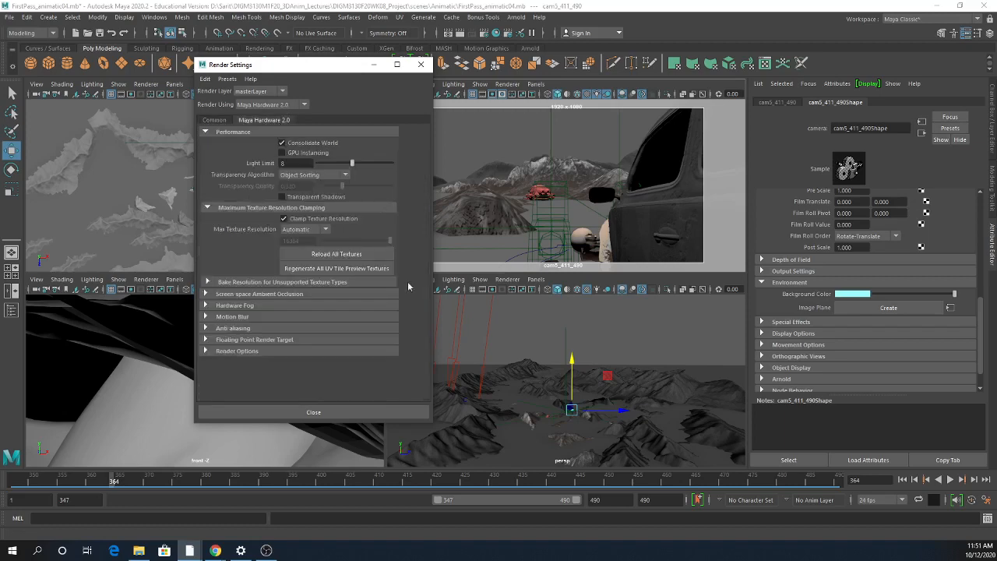
click(292, 163)
click(246, 318)
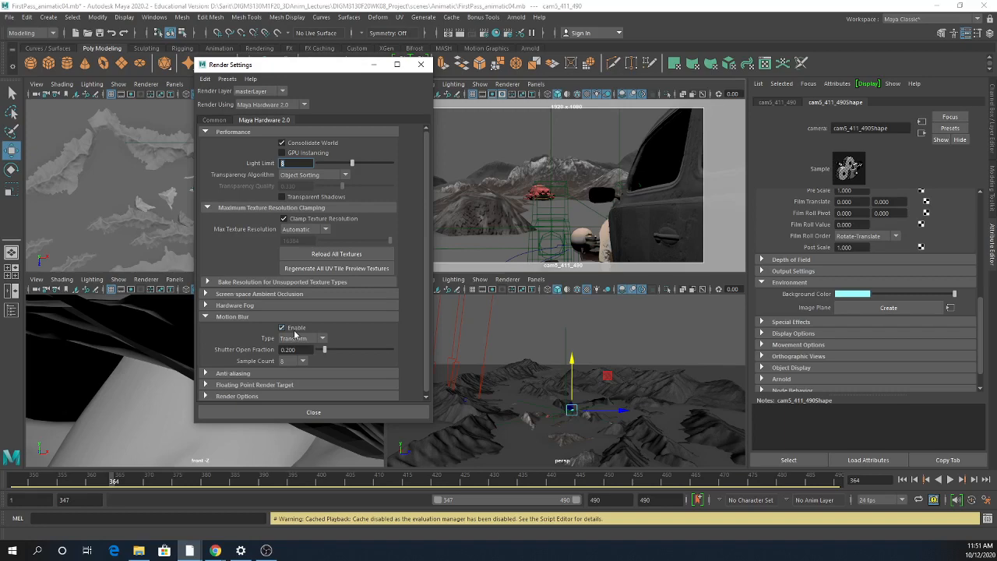
- Examine the multisample anti-aliasing sample count choices and the render options of Maya Hardware 2.0
click(281, 374)
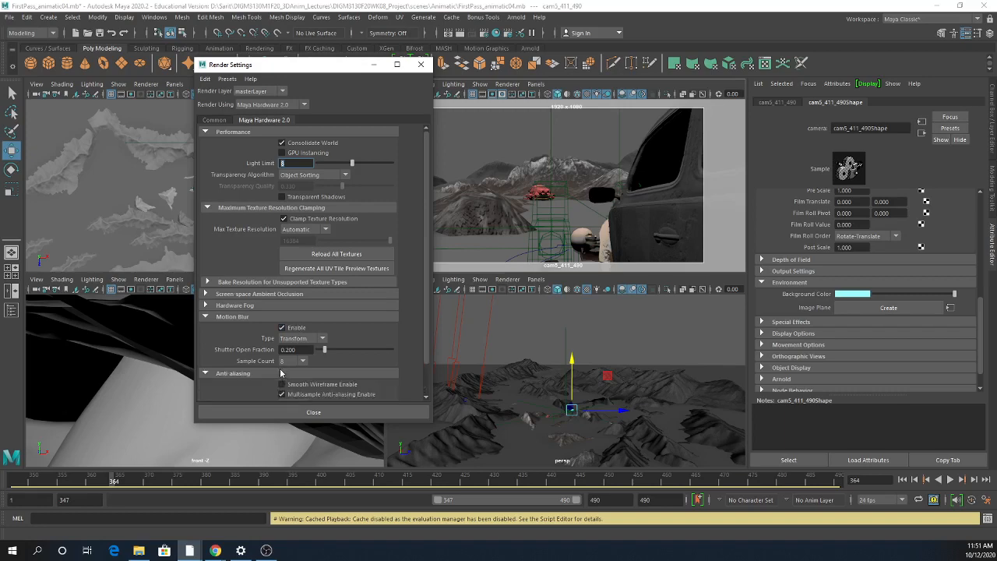
scroll(279, 368, down, 2)
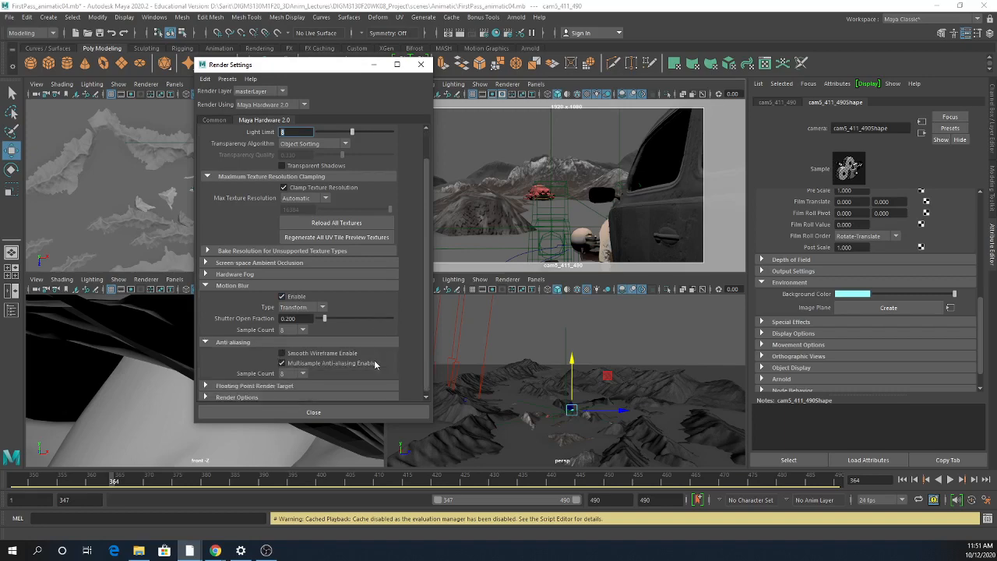
click(303, 371)
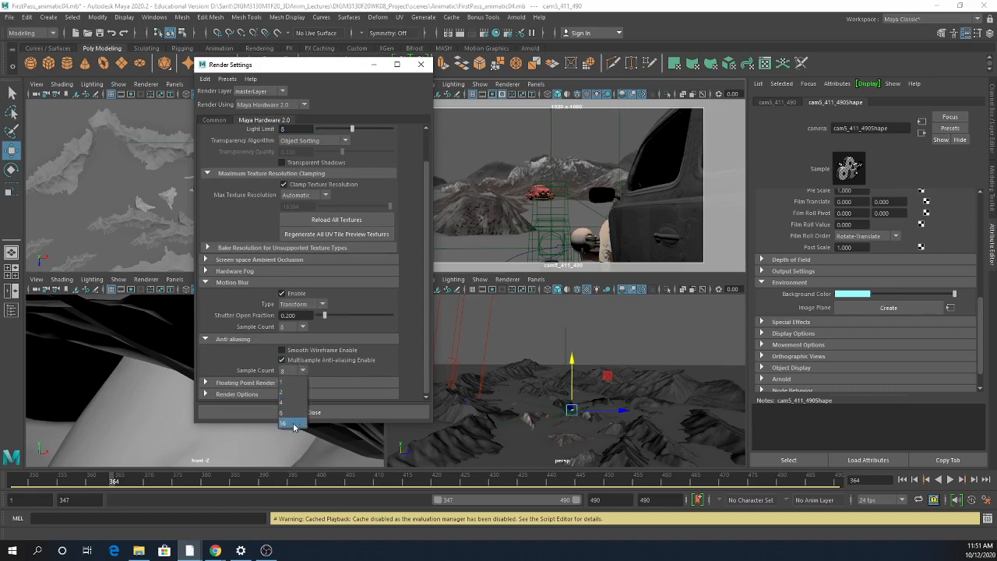
click(290, 412)
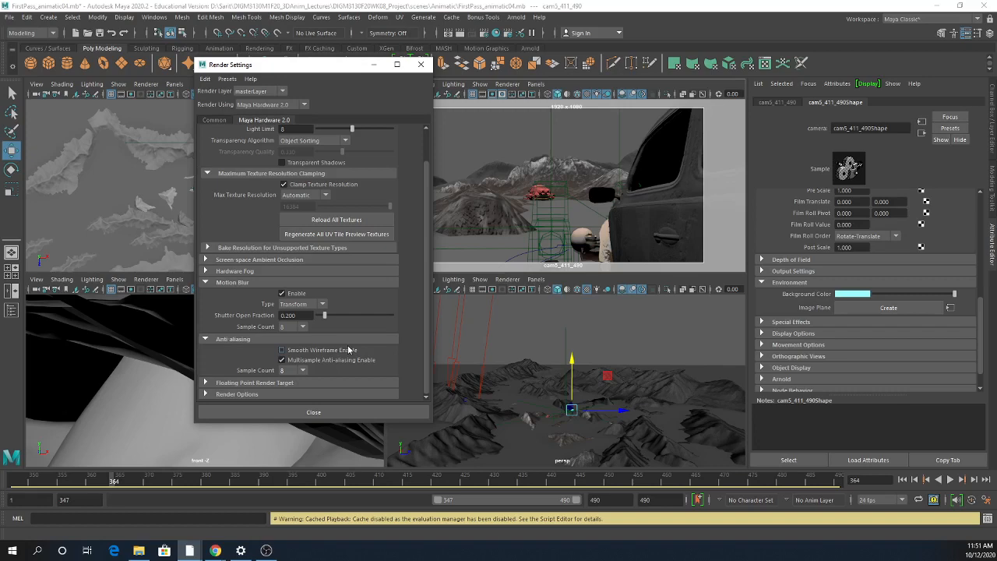
click(302, 370)
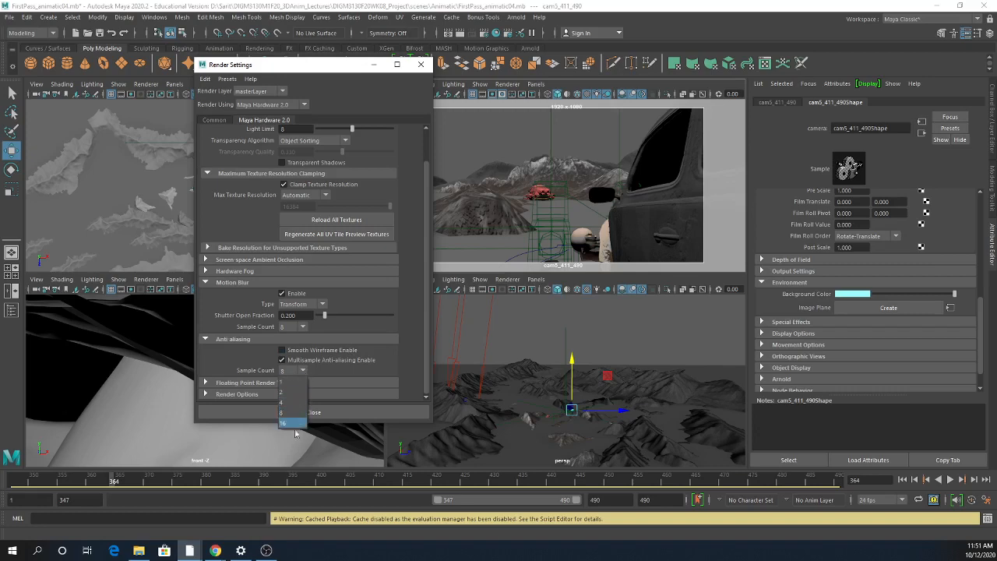
click(392, 357)
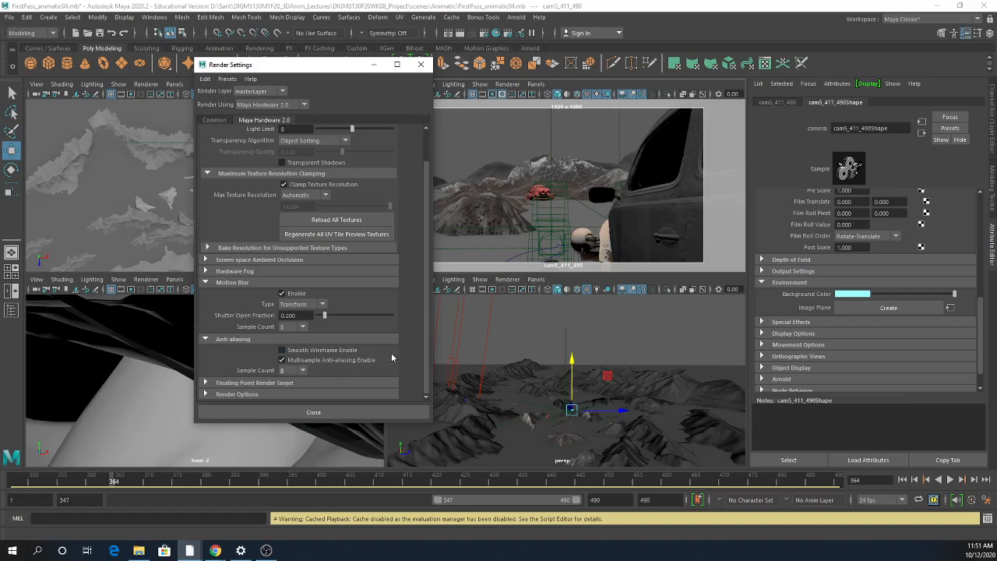
click(323, 395)
scroll(346, 366, down, 4)
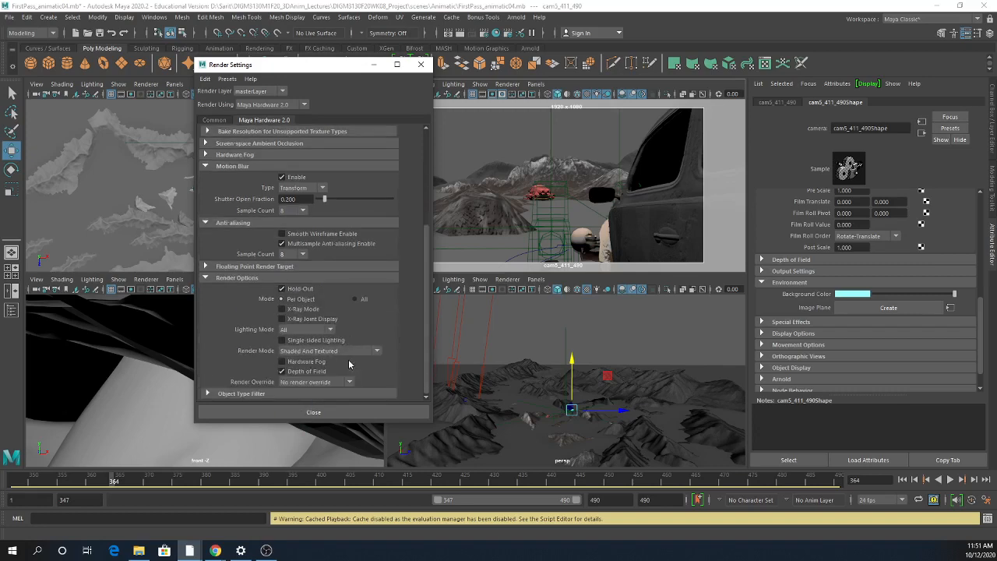
- Examine the screen-space ambient occlusion samples and radius, and close the render settings
scroll(349, 363, up, 4)
click(243, 268)
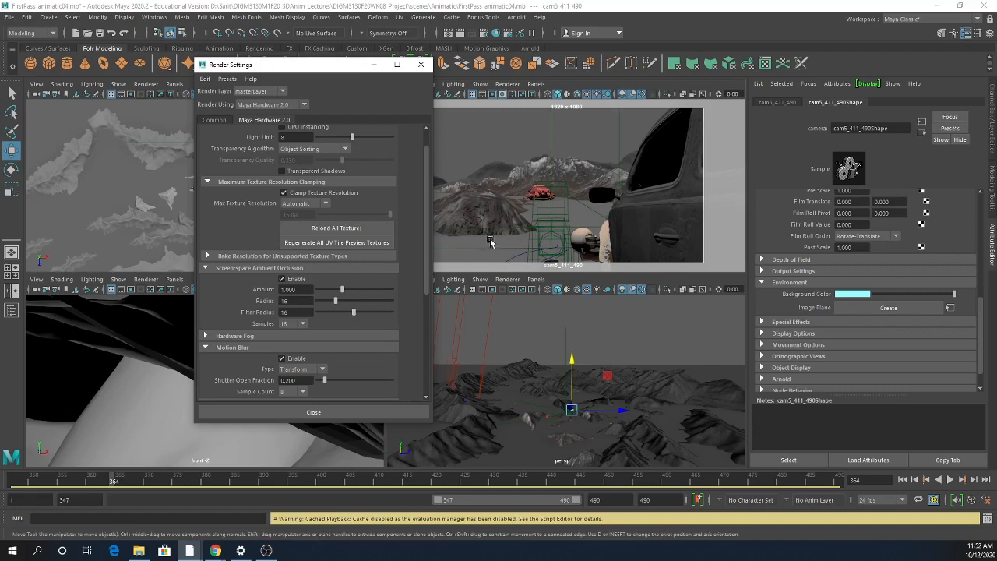
click(304, 324)
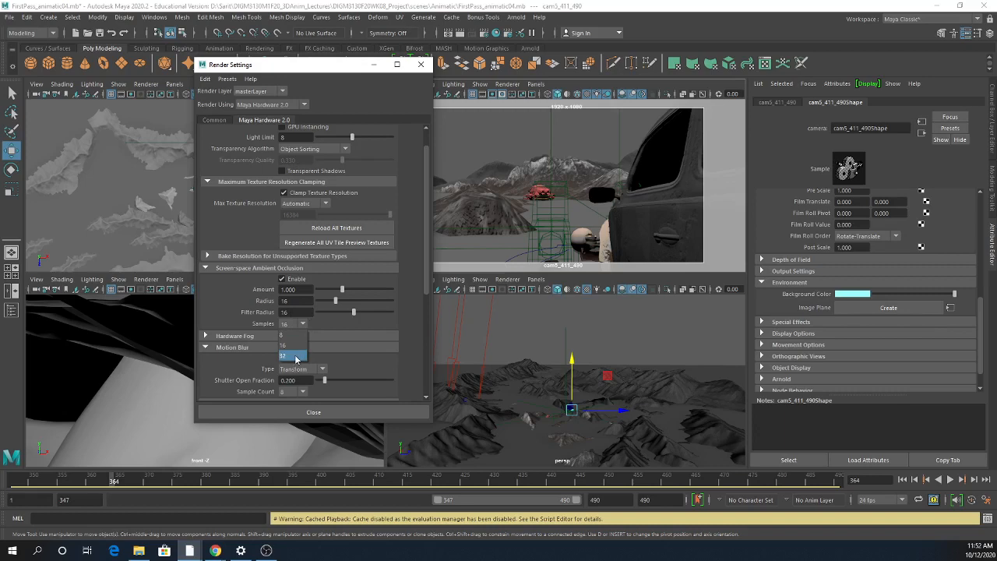
click(312, 325)
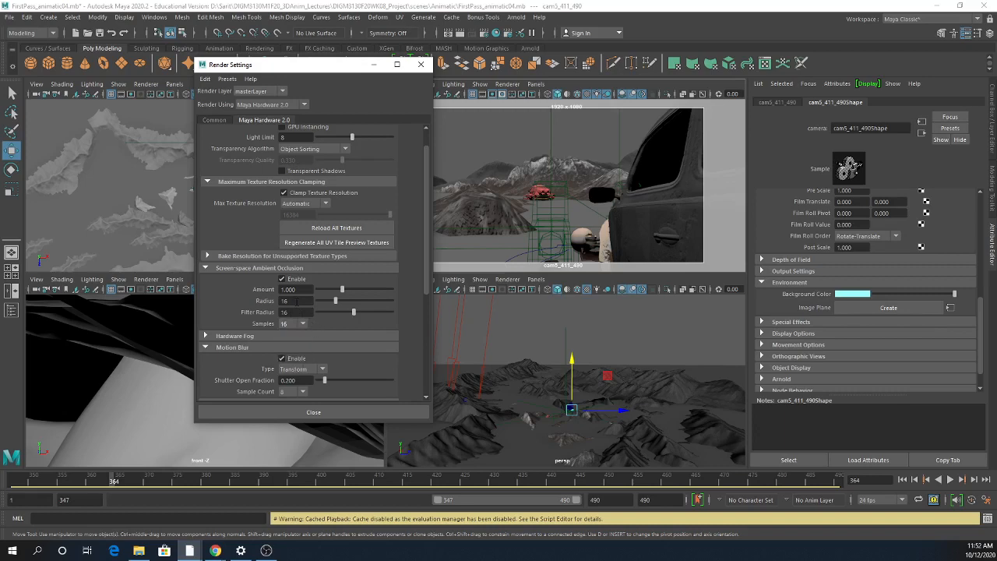
click(296, 302)
key(Tab)
key(shift+Tab)
scroll(324, 287, up, 1)
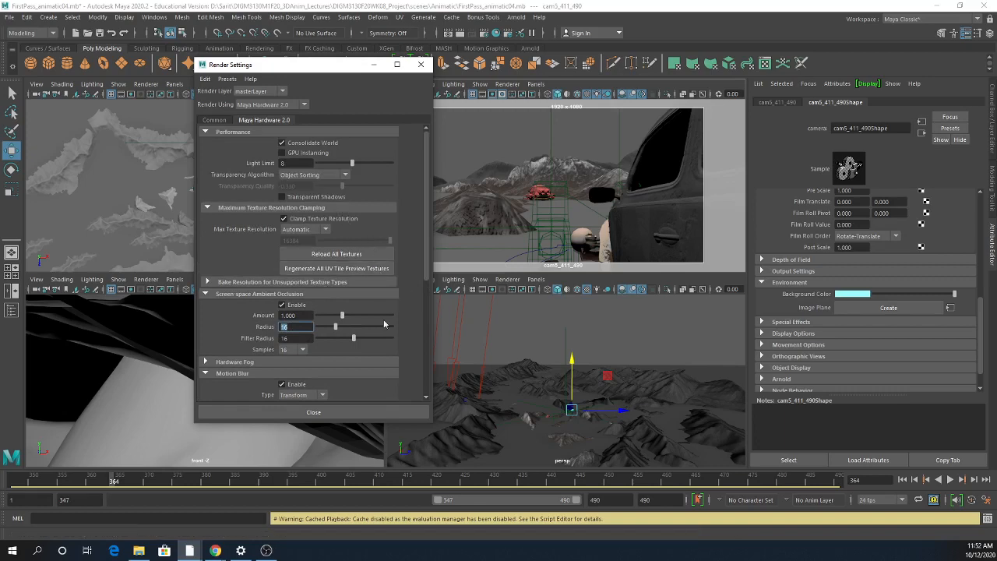
click(343, 413)
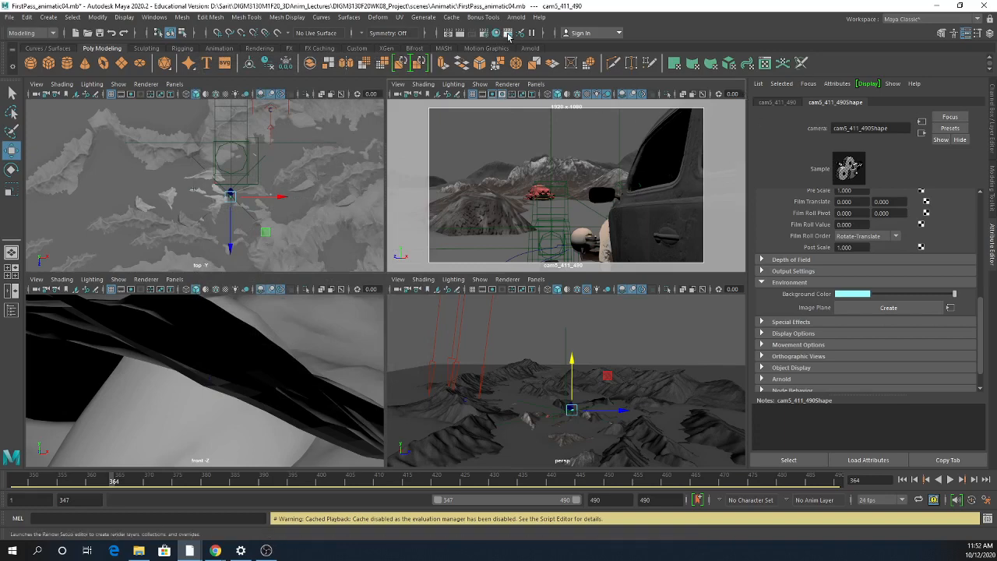
- Render frame 364 through camera cam5_411_490 and maximize the render window
click(462, 38)
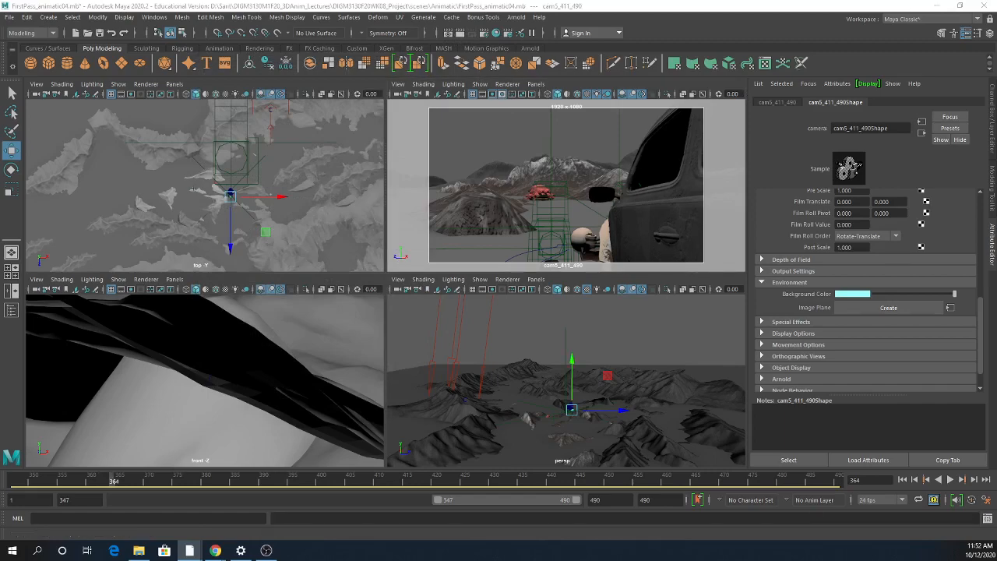
drag(996, 36, 303, 27)
scroll(433, 407, down, 5)
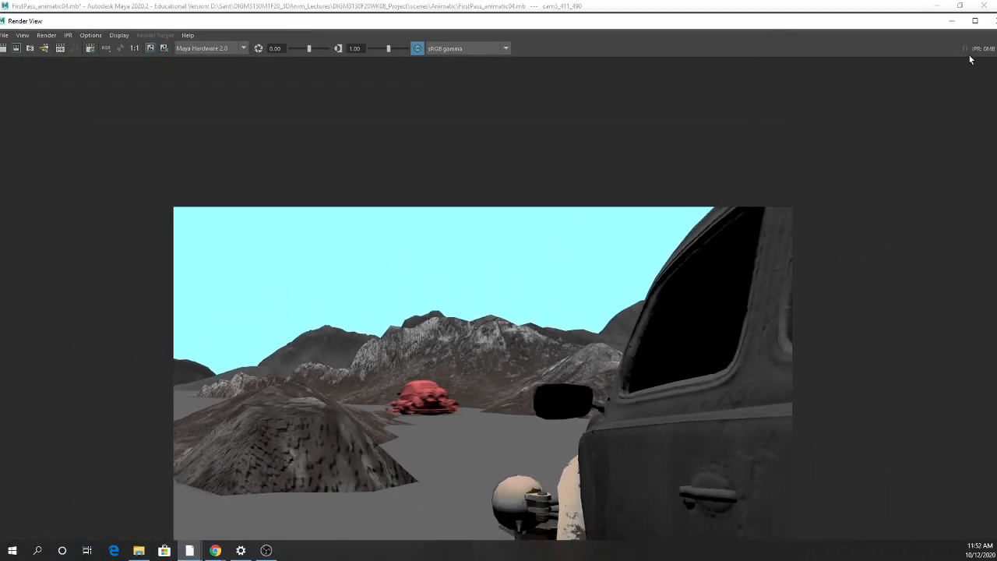
click(975, 21)
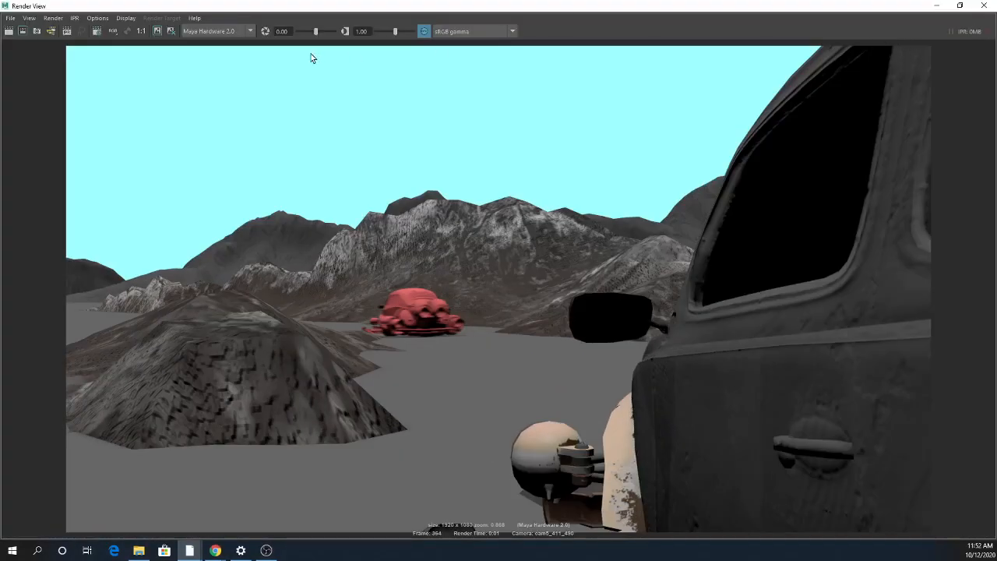
- Inspect the rendered frame with display gamma 0.89 and at actual size, and close the render window
drag(390, 34, 389, 34)
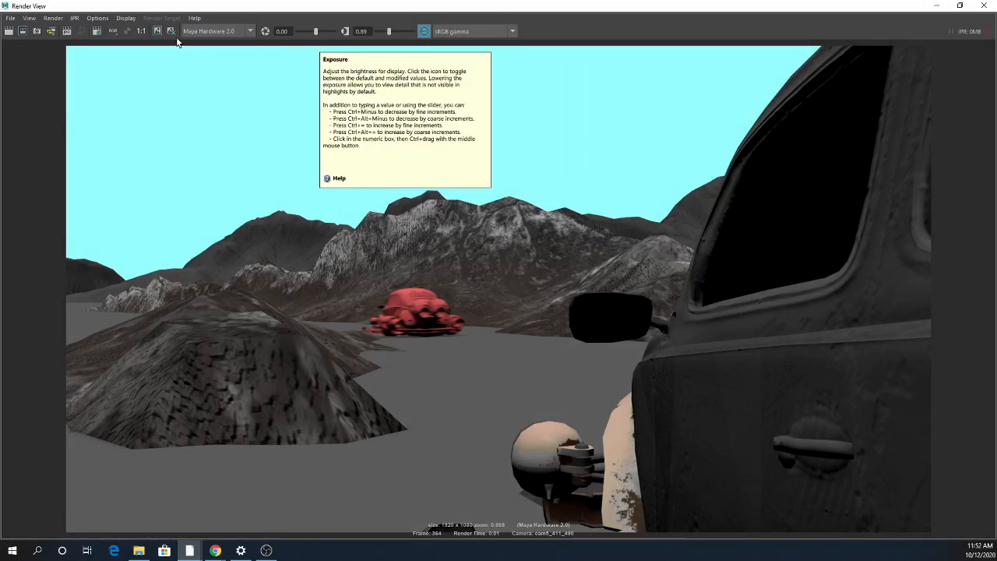
click(141, 31)
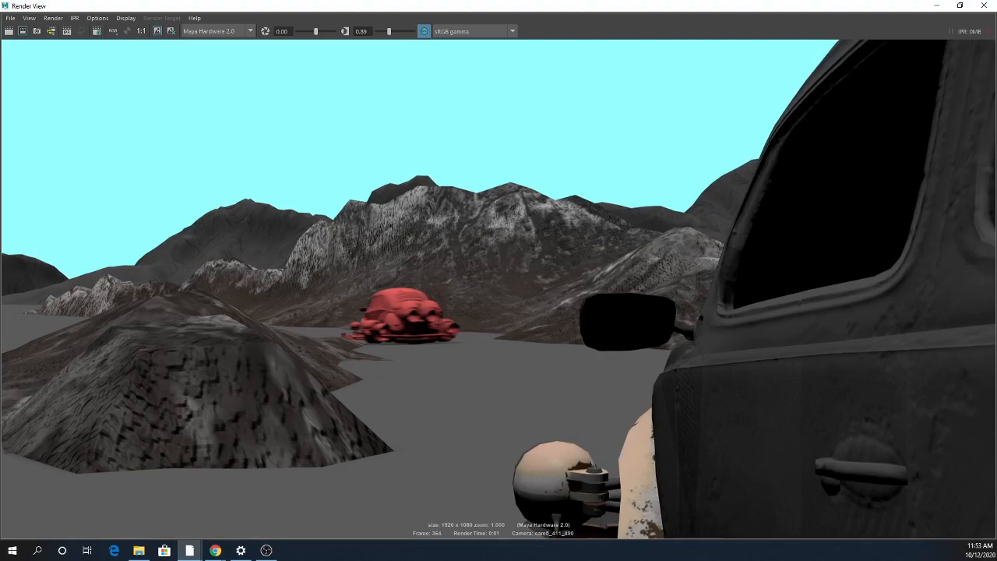
click(983, 5)
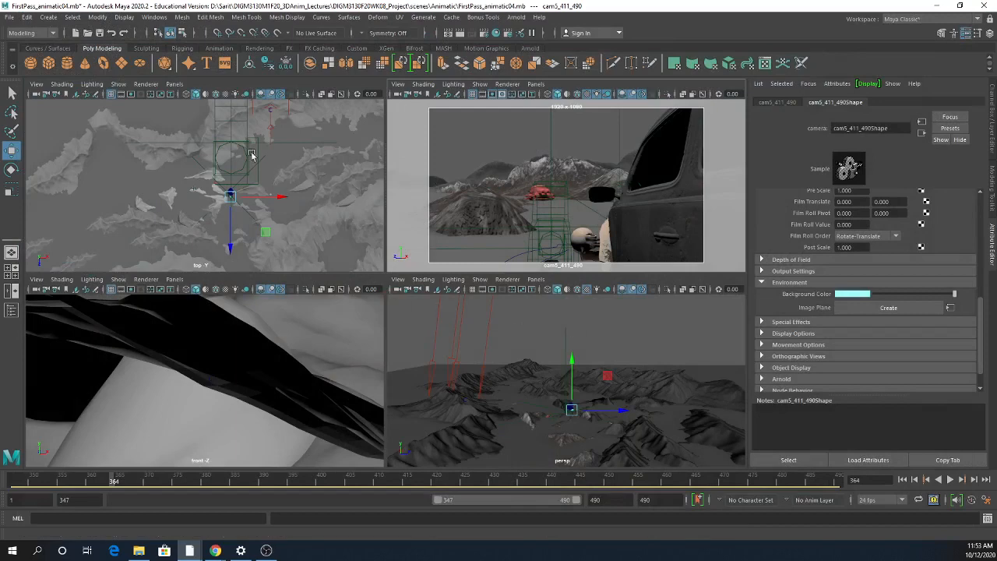
- Import Smoke.mb from the project's scenes/Cars folder, keeping the default import and namespace options
click(11, 17)
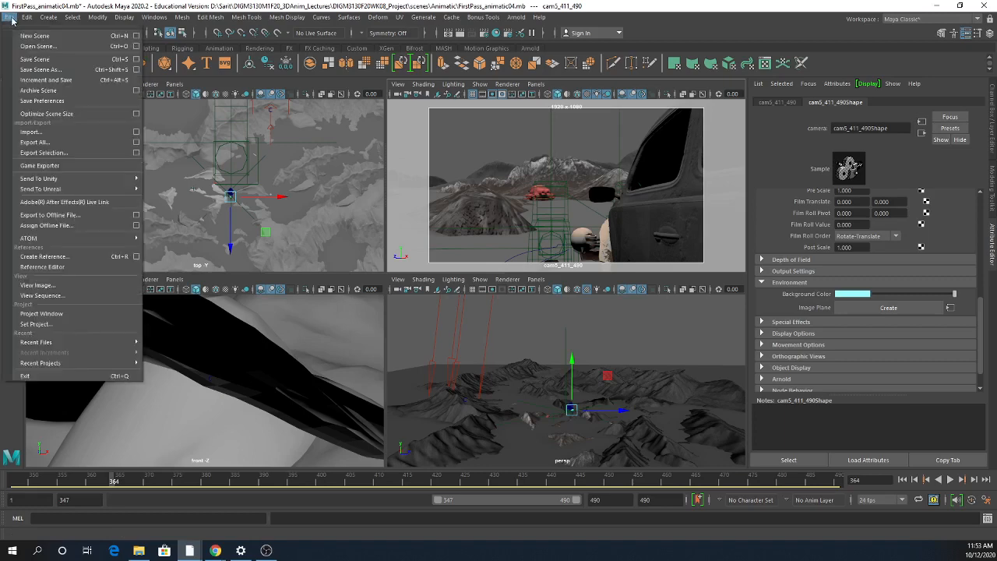
click(41, 132)
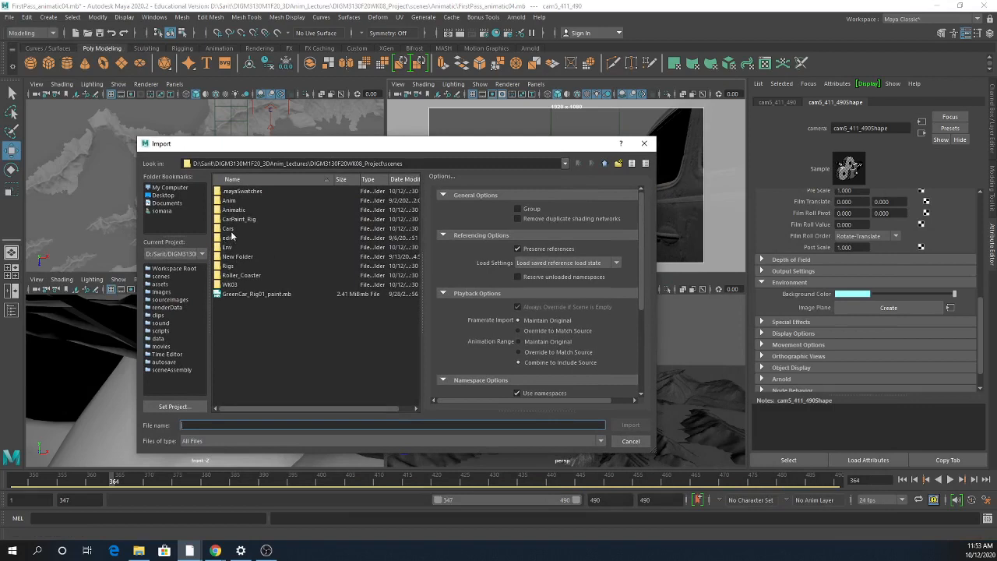
double_click(231, 230)
click(236, 256)
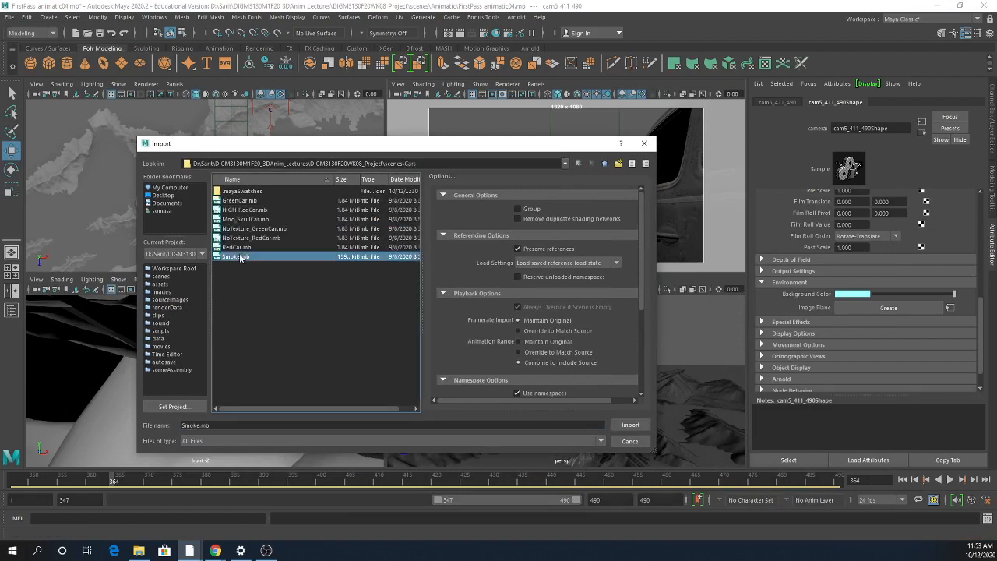
scroll(558, 337, down, 2)
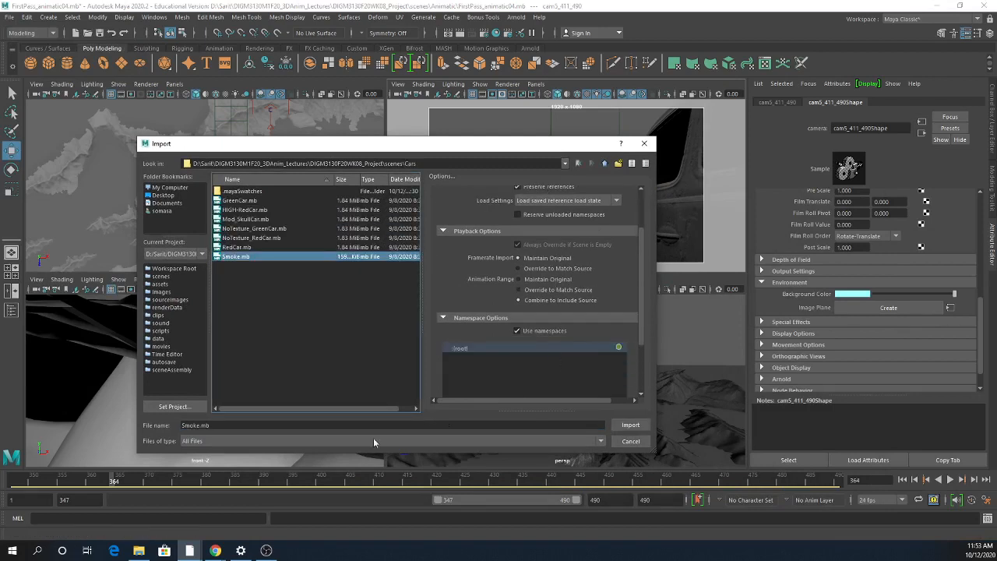
scroll(533, 327, down, 1)
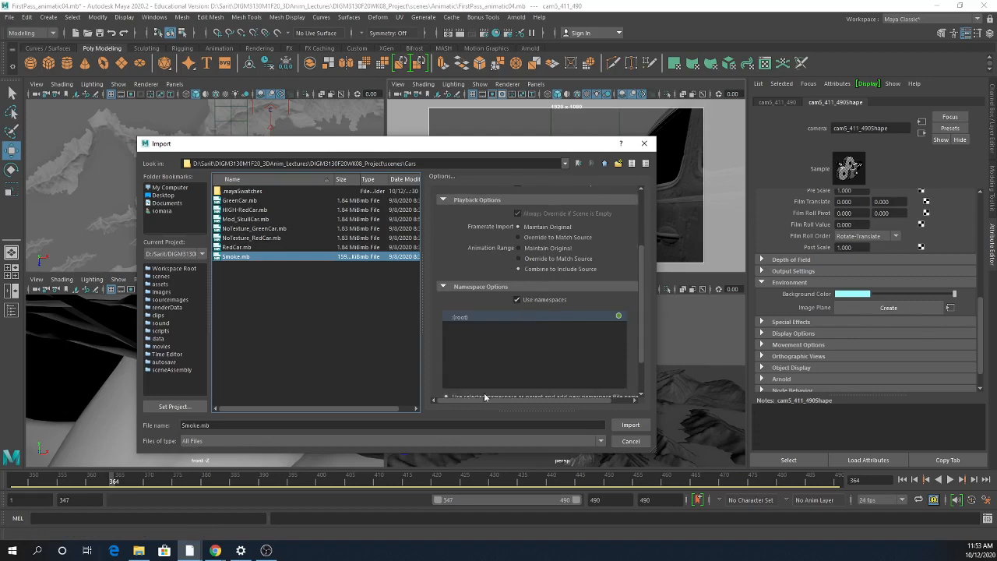
drag(645, 295, 642, 340)
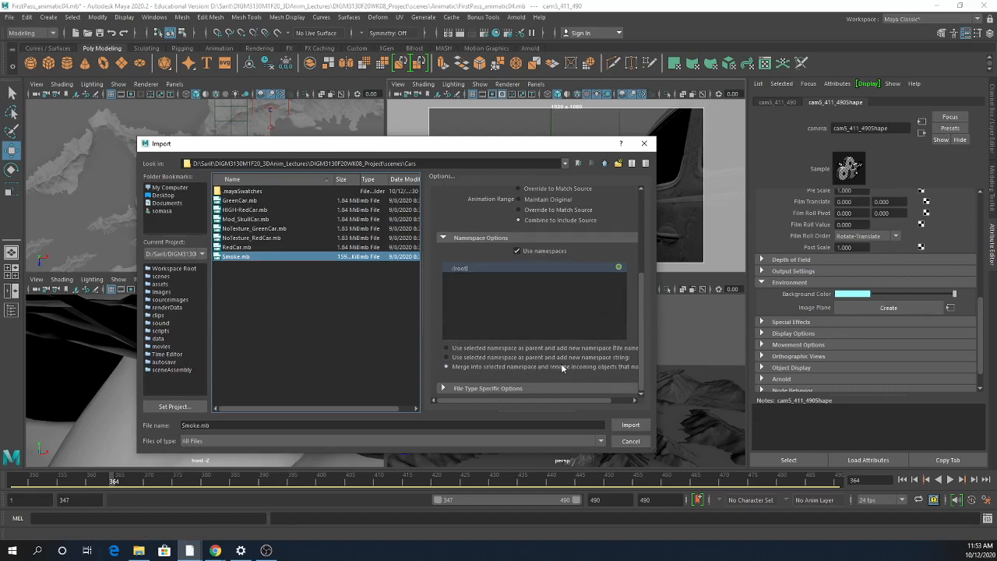
scroll(561, 363, up, 1)
scroll(550, 212, up, 3)
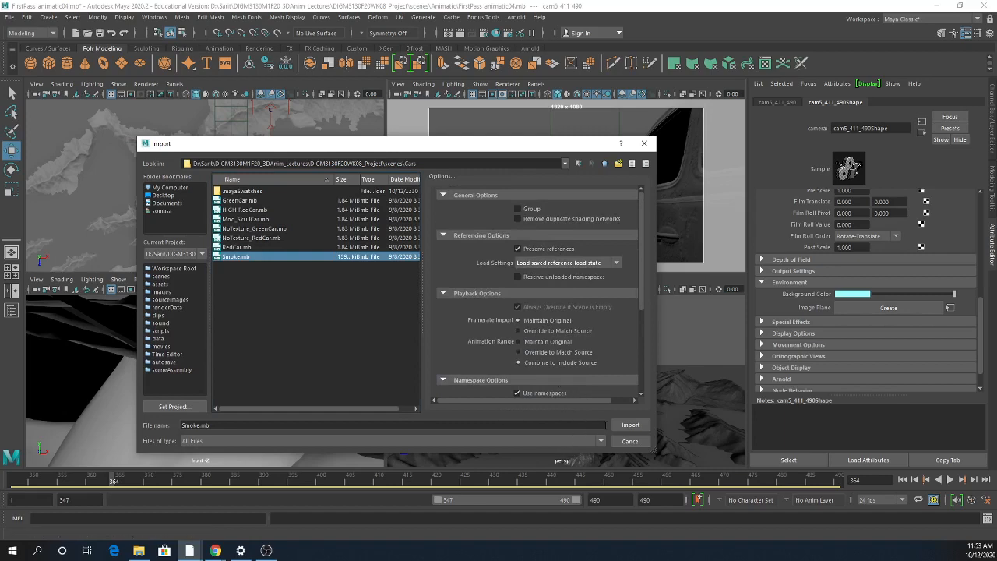
click(630, 425)
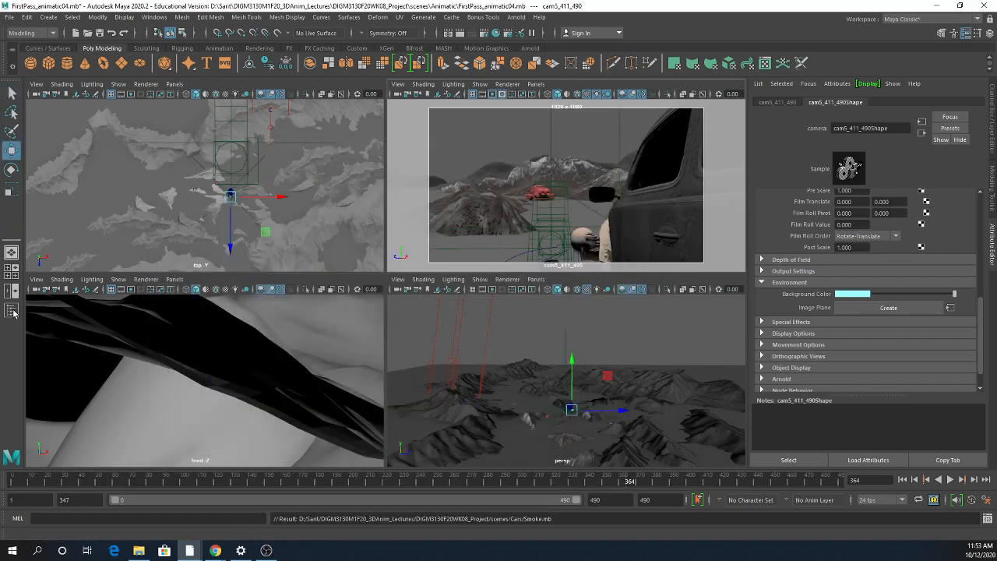
- Show the Outliner and rename the imported emitter2 mesh as SKCar_emitter2
click(13, 313)
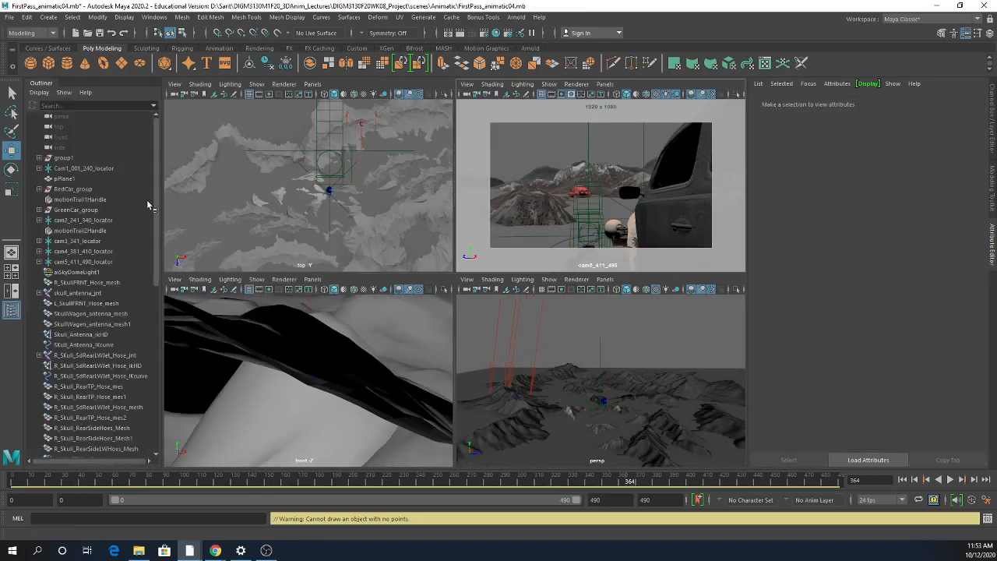
scroll(160, 205, down, 10)
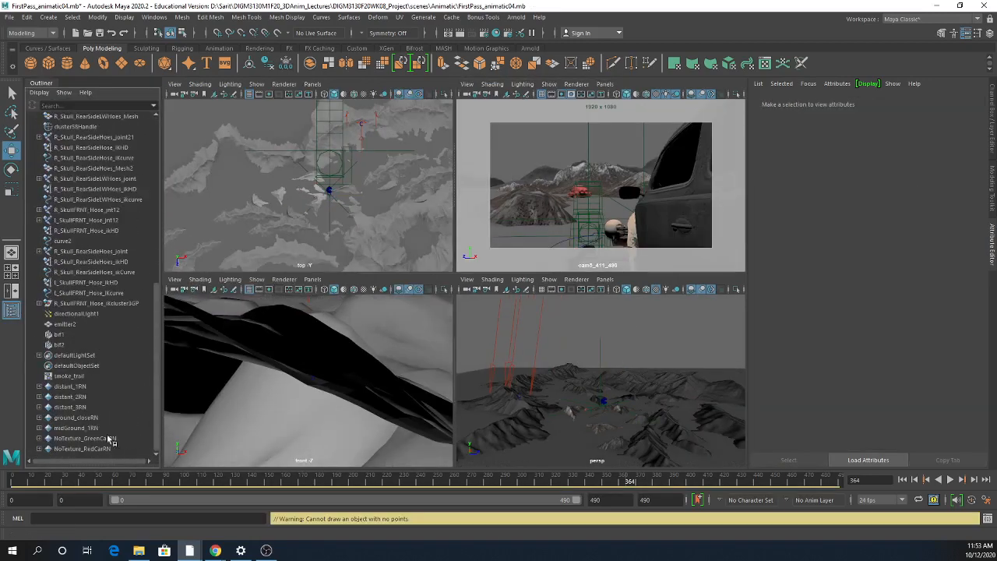
click(73, 324)
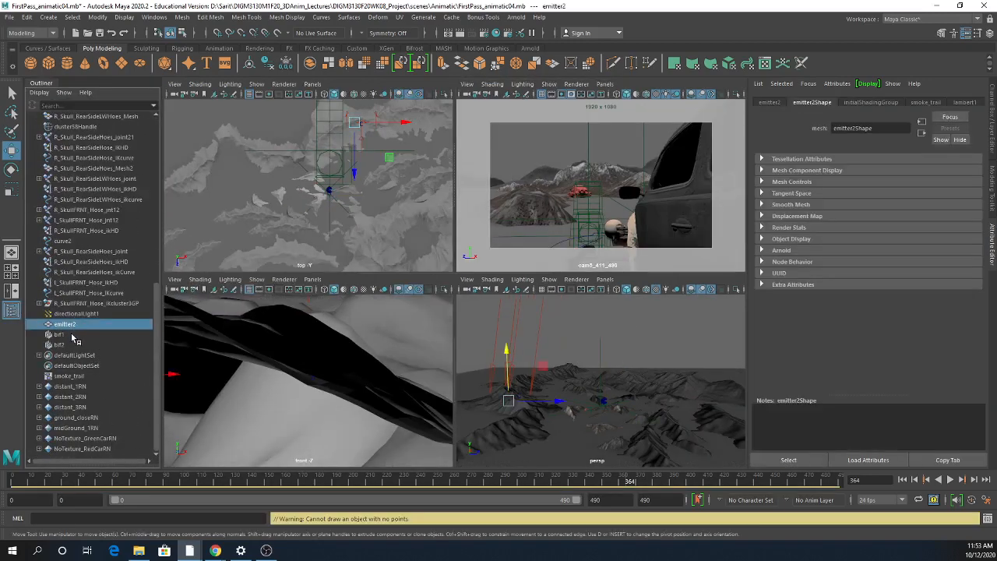
click(70, 335)
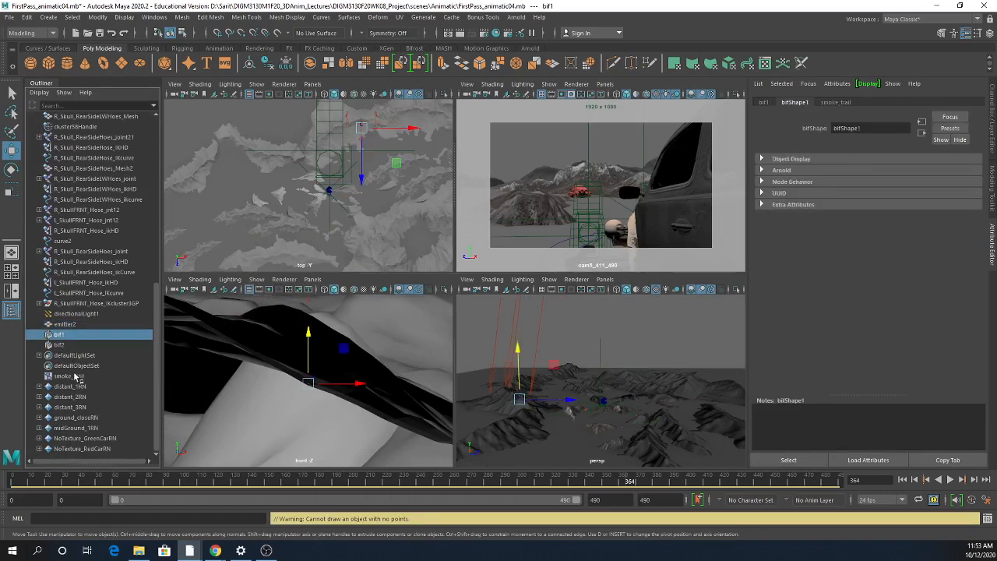
click(78, 324)
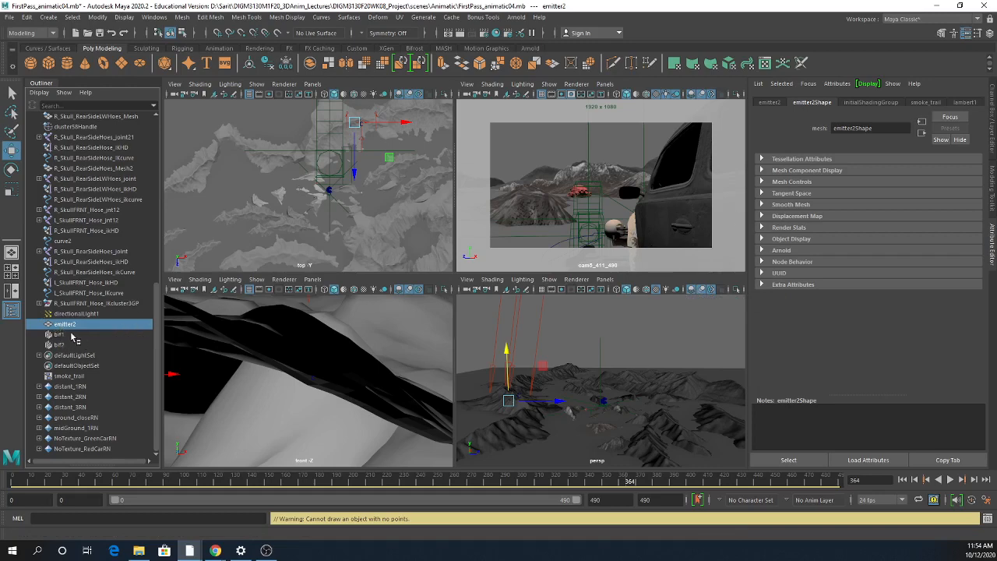
double_click(65, 324)
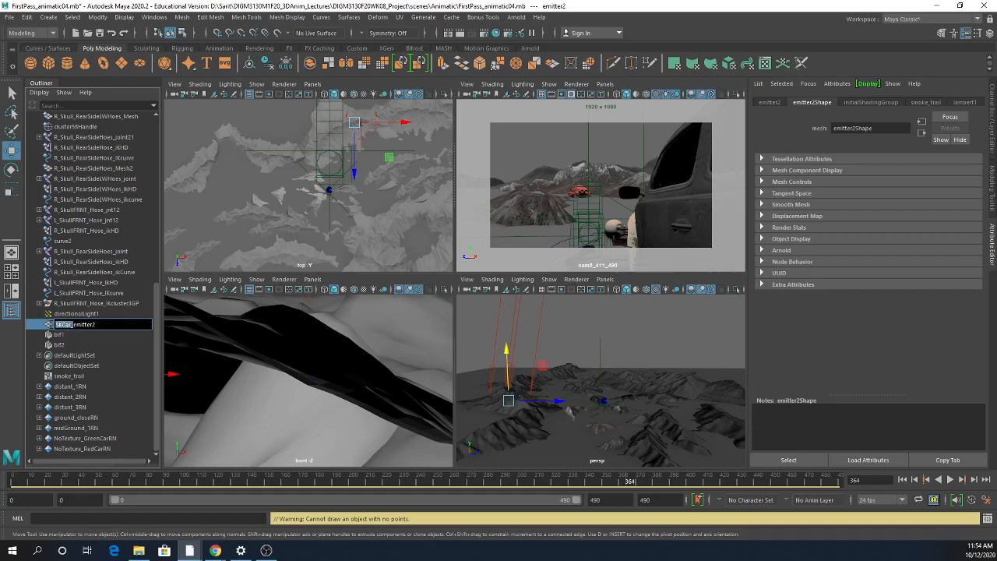
- Rename the imported bif1 and bif2 objects as SKCar_bif1 and SKCar_bif2
click(58, 336)
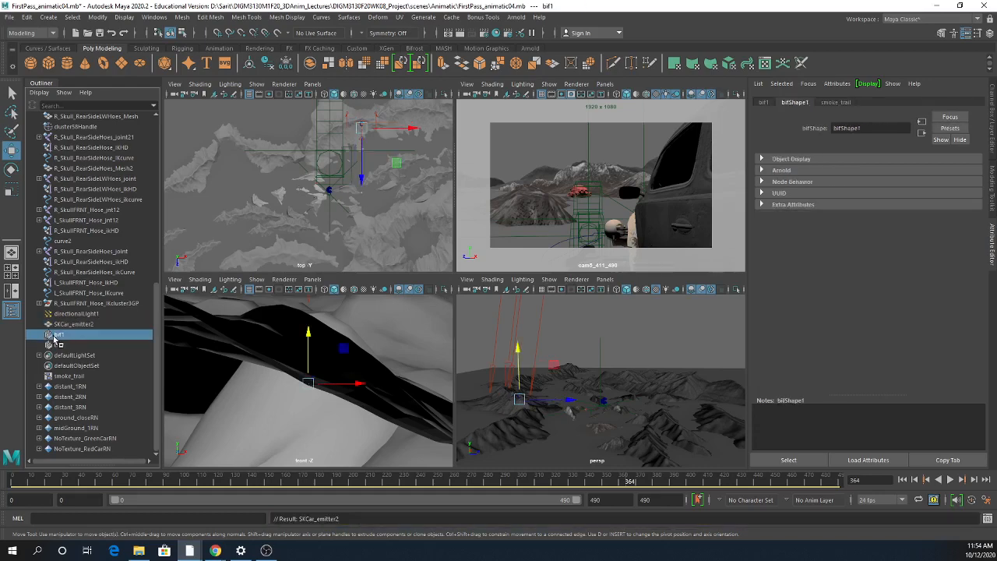
double_click(54, 337)
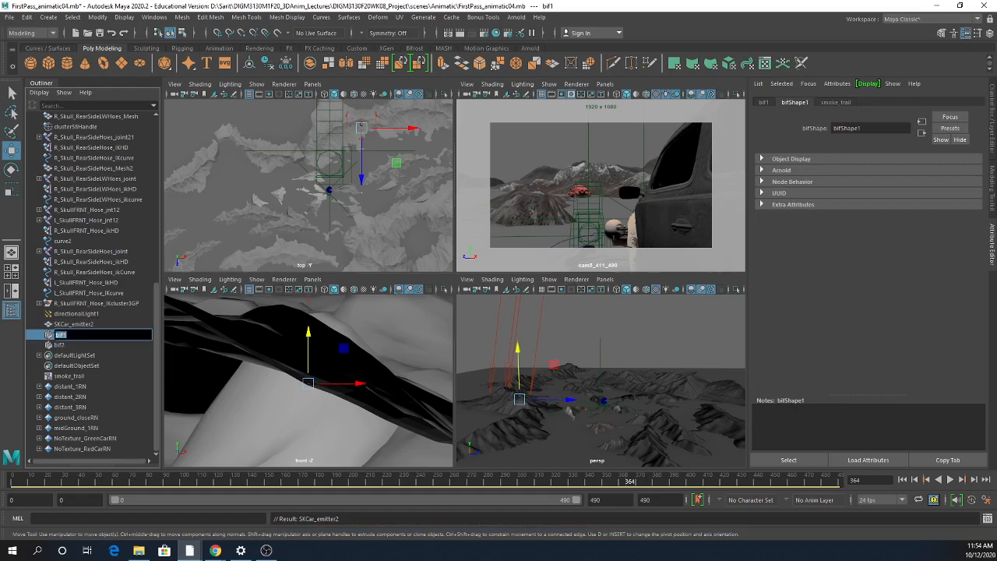
double_click(57, 345)
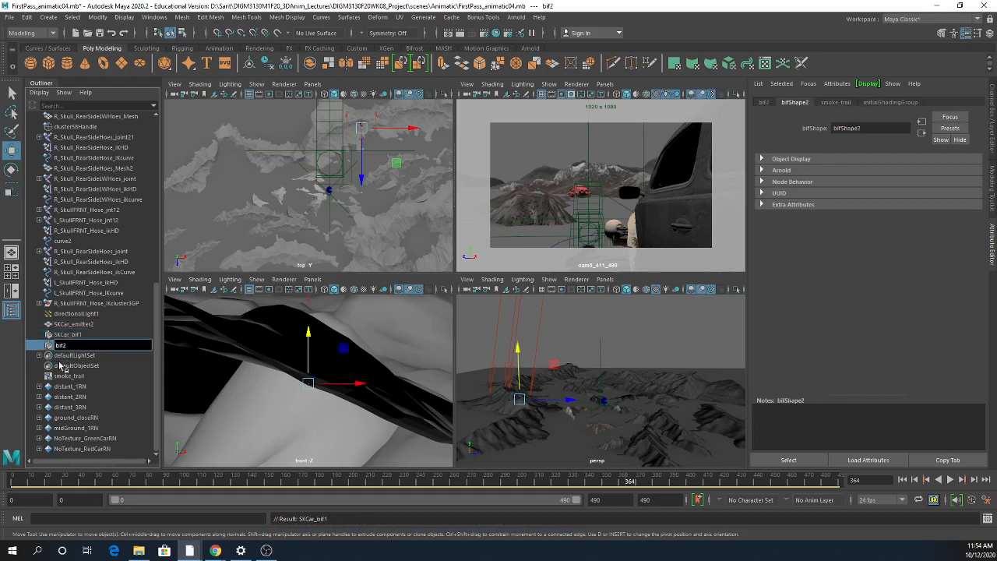
text(SKCar_)
key(Return)
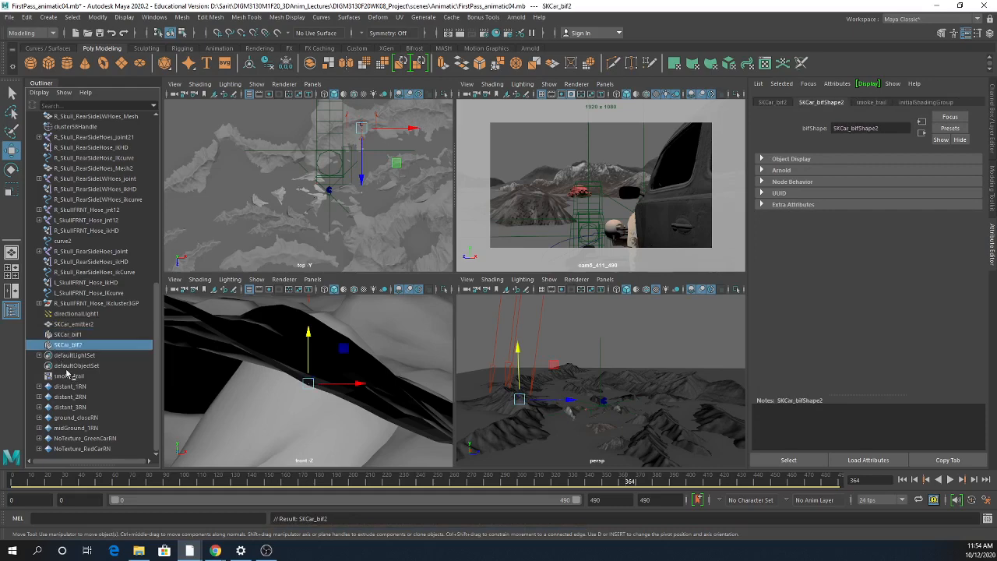
- Move SKCar_emitter2 across the terrain in the perspective view to just behind the skull car
click(78, 324)
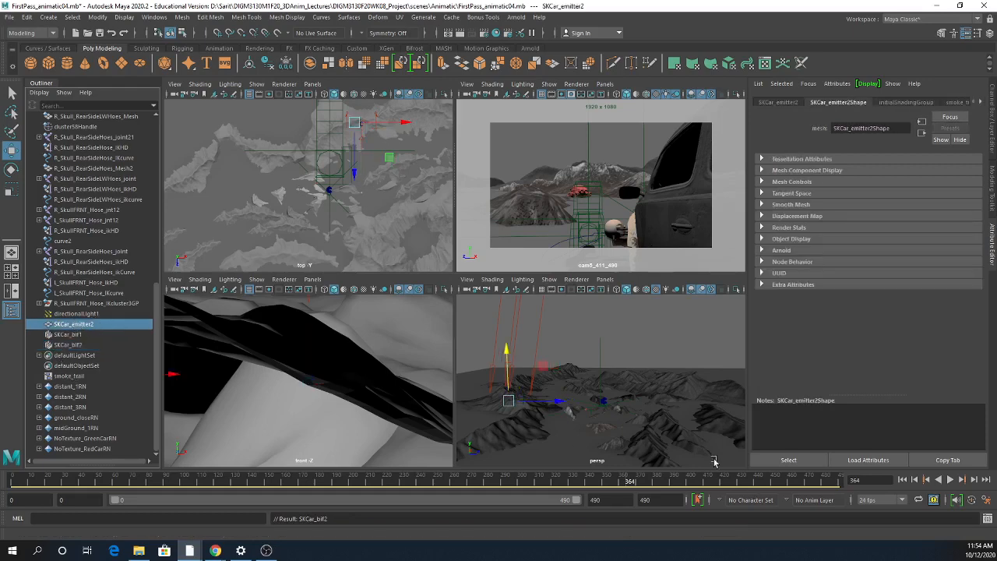
alt+drag(616, 425, 654, 395)
alt+drag(605, 373, 578, 394)
drag(670, 372, 612, 381)
key(f)
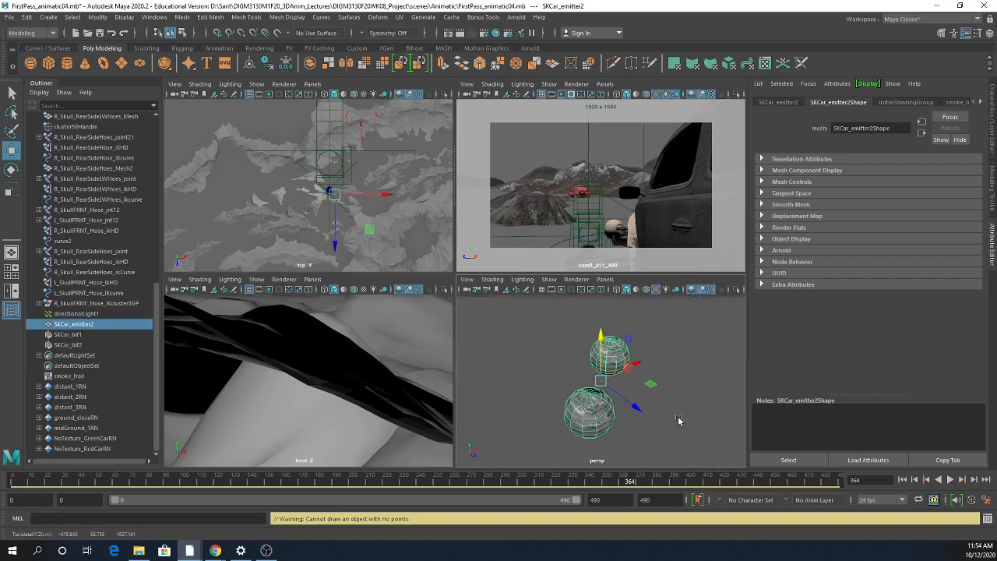
scroll(576, 403, down, 15)
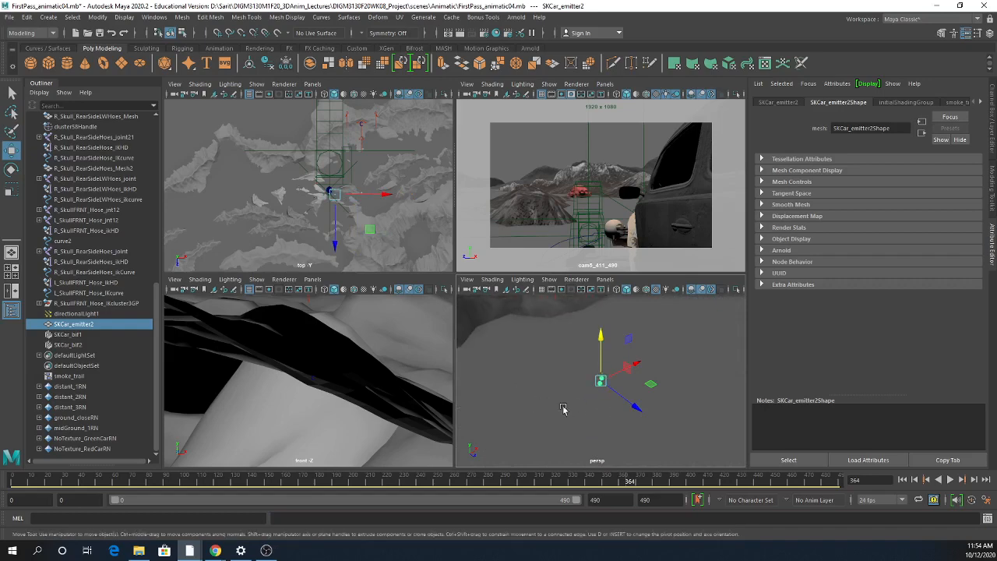
scroll(563, 408, down, 10)
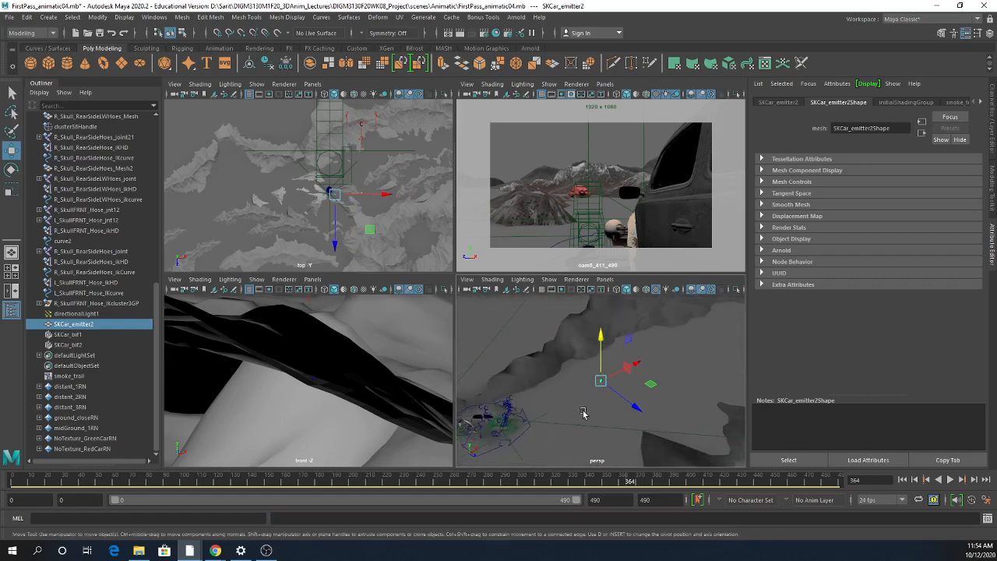
drag(642, 362, 572, 396)
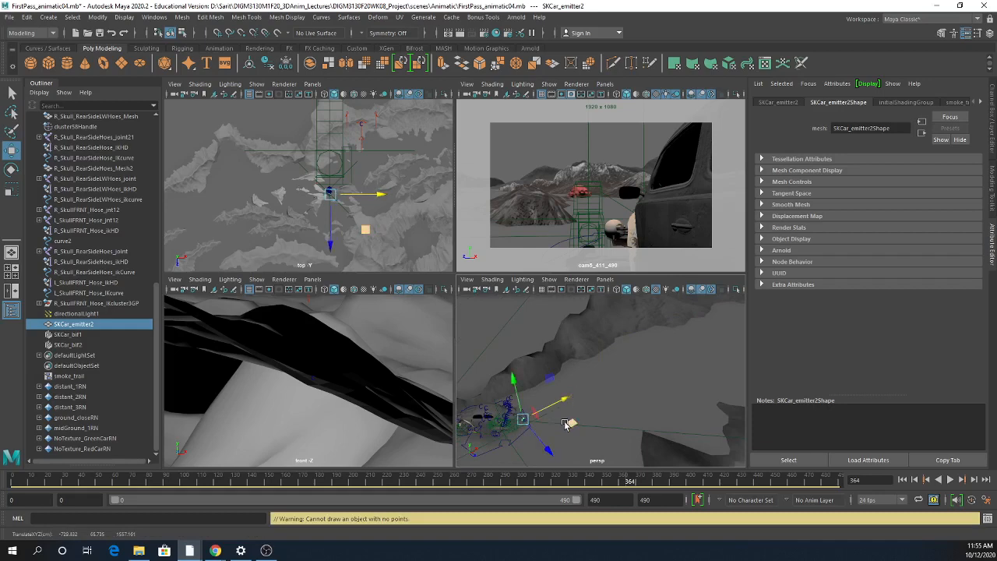
- Move SKCar_emitter2 in the top view close behind the skull car's two rear exhausts
key(f)
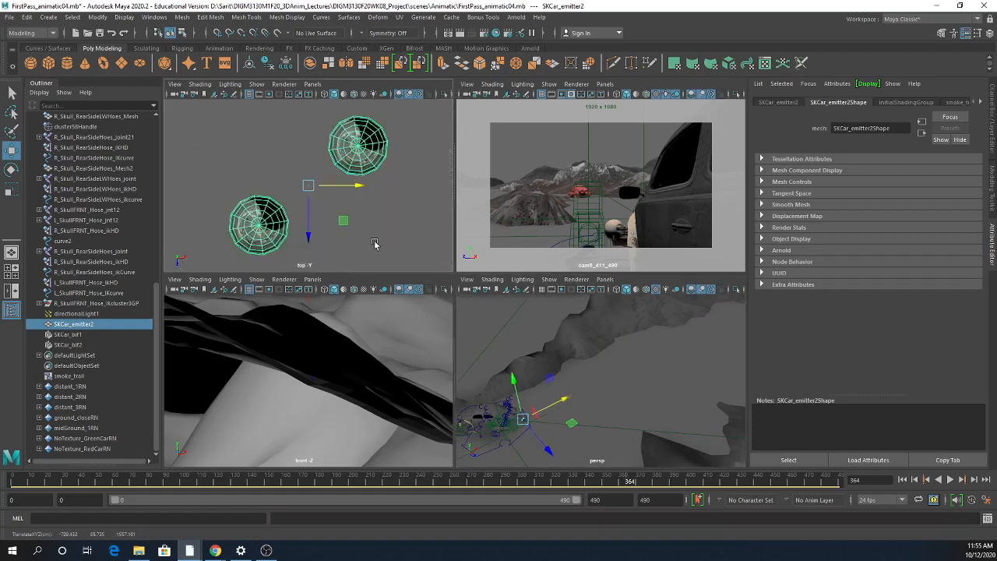
scroll(374, 244, down, 6)
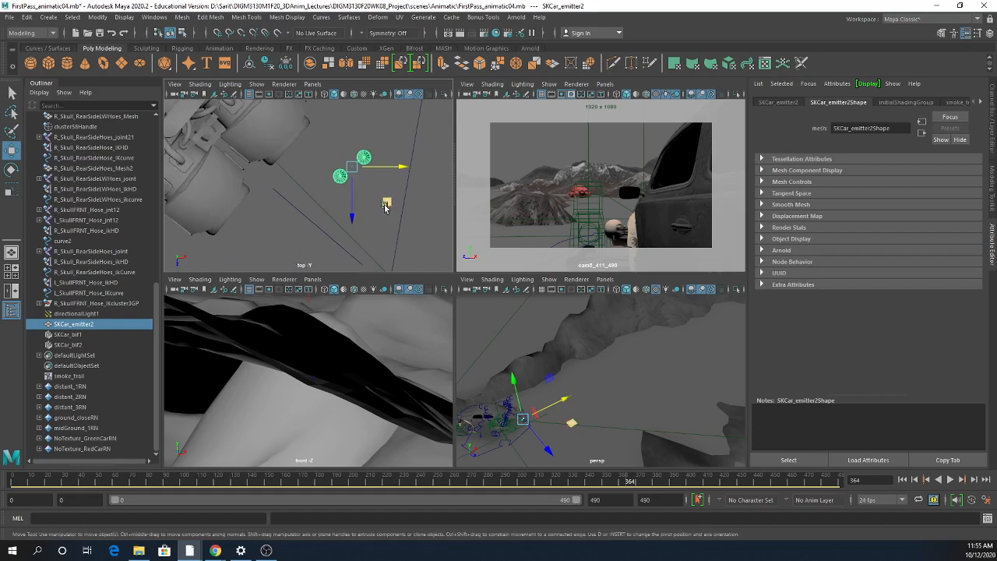
drag(352, 167, 277, 187)
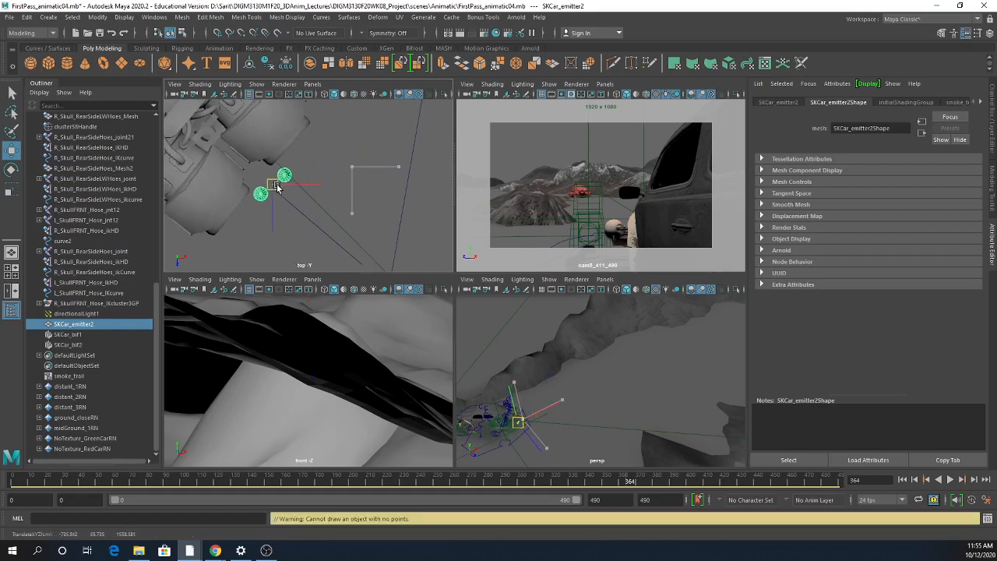
- Rotate SKCar_emitter2 about the vertical axis to line up with the two rear exhausts and scale it up to match their spacing
key(e)
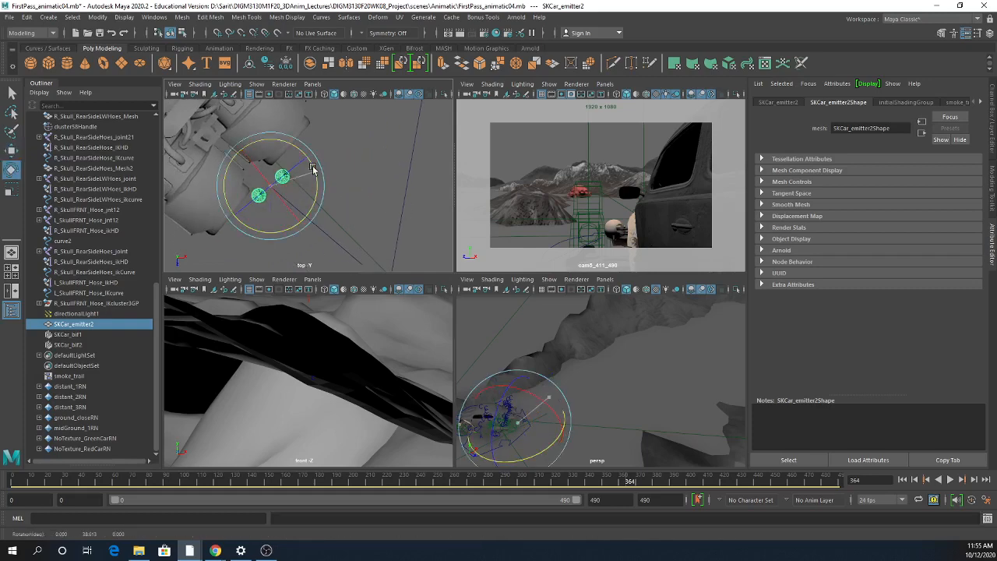
key(r)
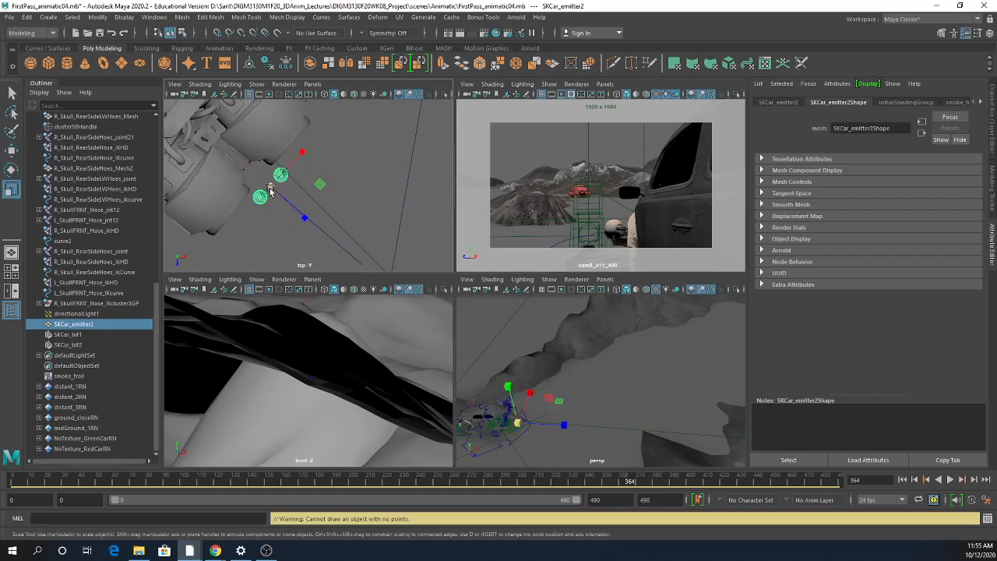
drag(269, 191, 328, 172)
- Raise SKCar_emitter2 vertically to the height of the skull car's rear exhausts in the perspective view
key(f)
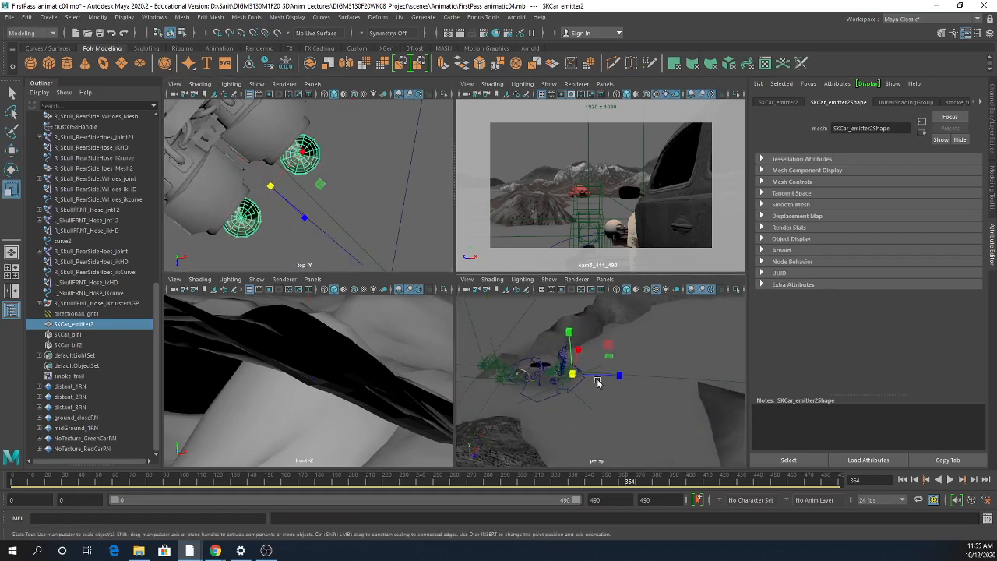
alt+right_drag(598, 382, 712, 396)
alt+middle_drag(622, 402, 708, 392)
alt+right_drag(654, 392, 688, 390)
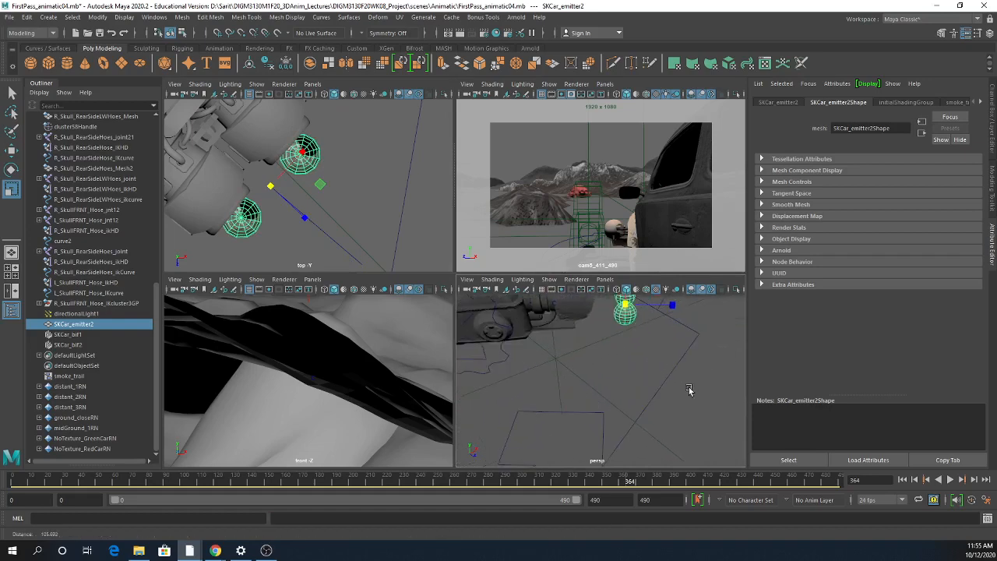
alt+middle_drag(662, 371, 675, 410)
alt+drag(676, 410, 629, 405)
alt+middle_drag(580, 386, 668, 420)
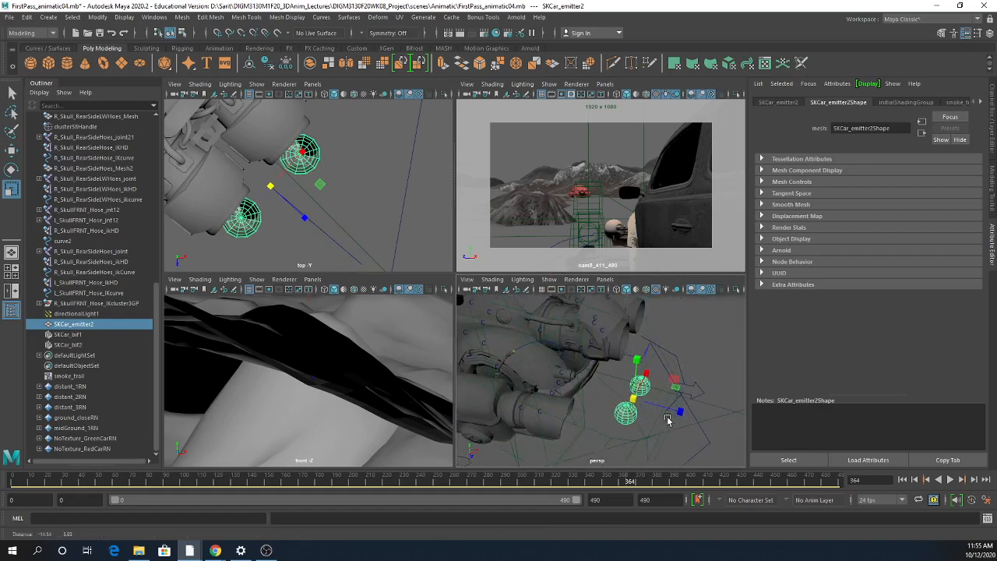
alt+drag(668, 420, 673, 407)
key(w)
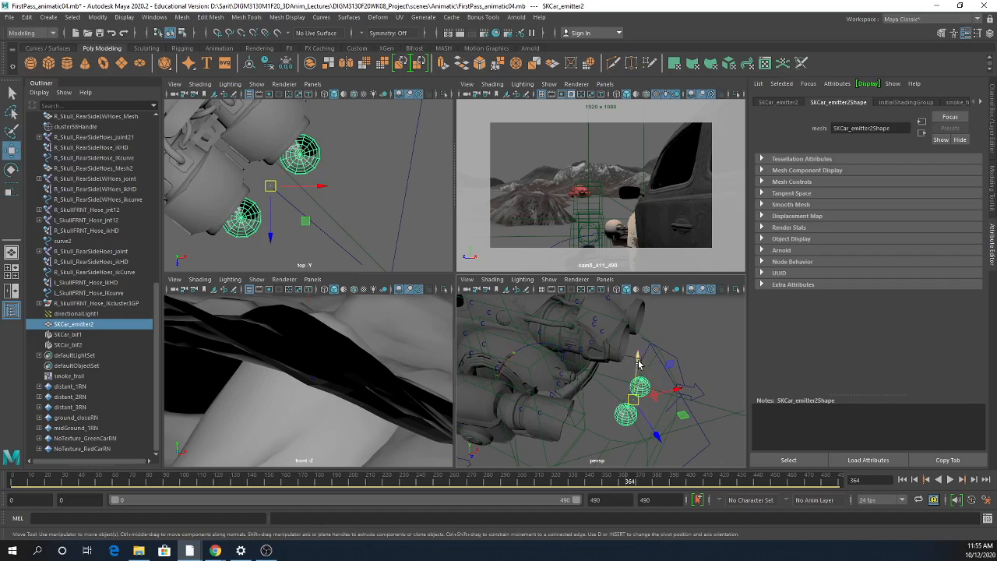
drag(638, 363, 651, 274)
alt+drag(657, 322, 615, 359)
alt+middle_drag(599, 392, 639, 421)
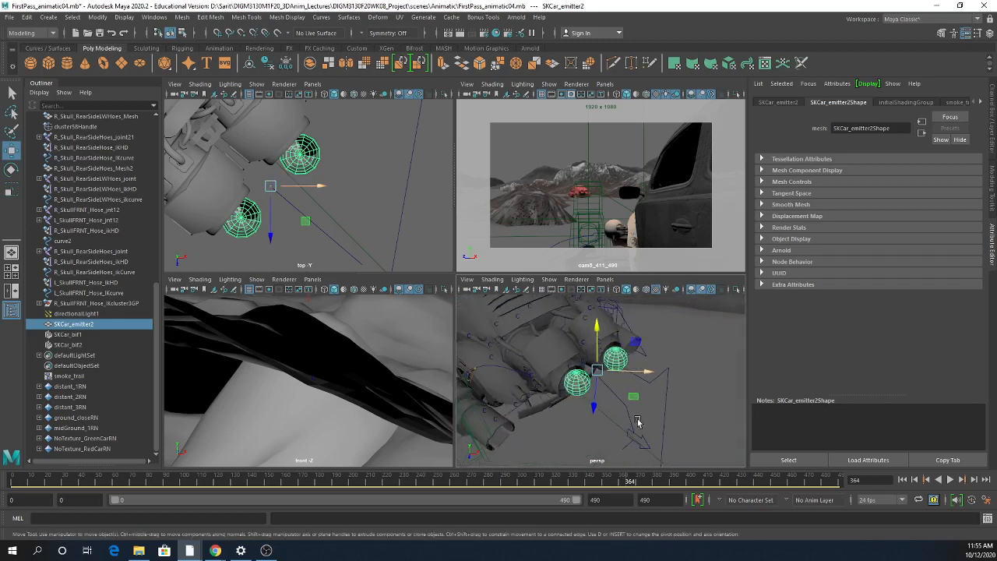
- Shift SKCar_emitter2 horizontally into the openings of the rear exhausts and switch to the Rotate tool
scroll(637, 421, down, 2)
drag(634, 399, 607, 408)
key(e)
- Set the start frame of the playback range to 1
mouse_move(218, 551)
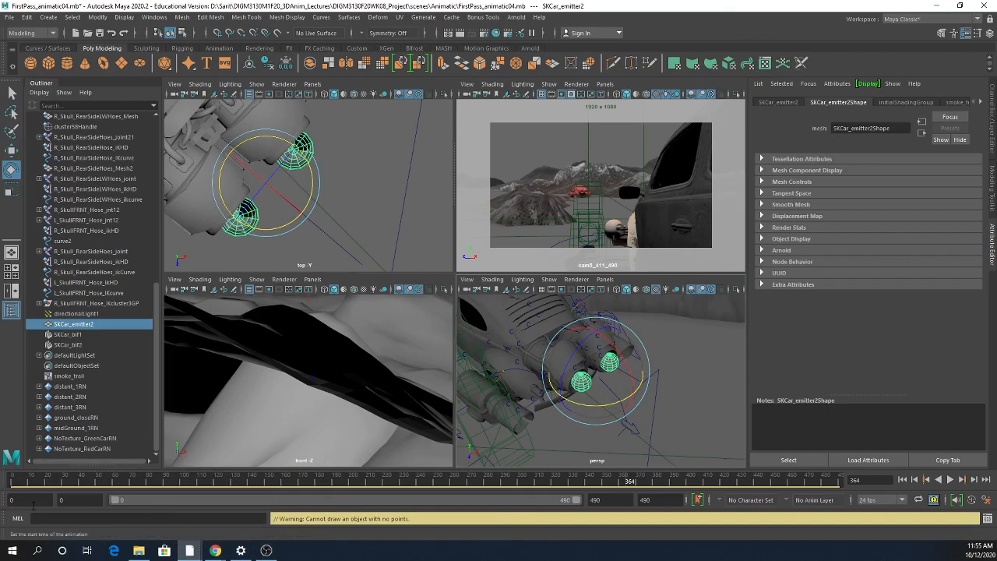
drag(77, 501, 19, 489)
text(1)
key(Return)
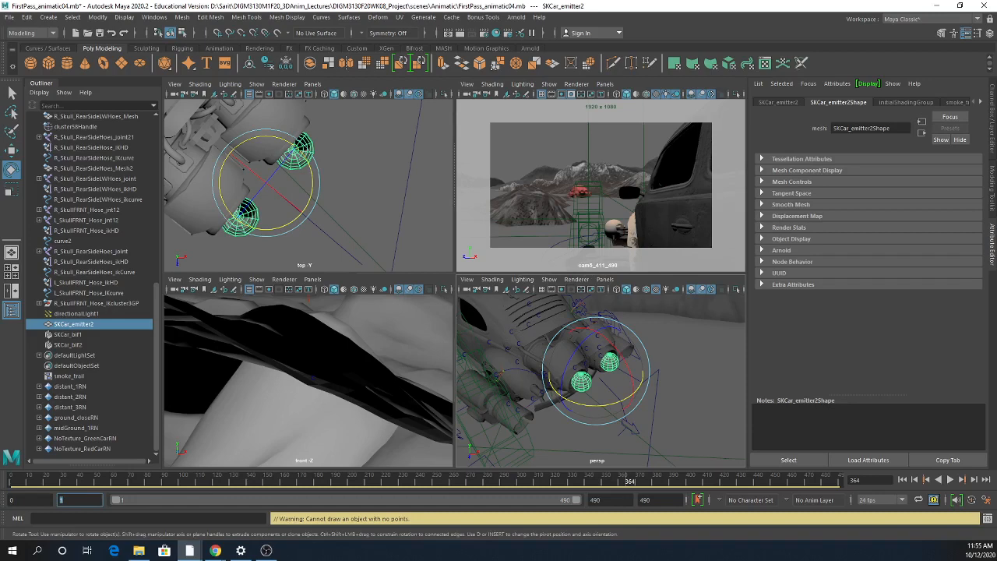
- Set the start frame of the playback range to 411 and move the current time to frame 411
key(Return)
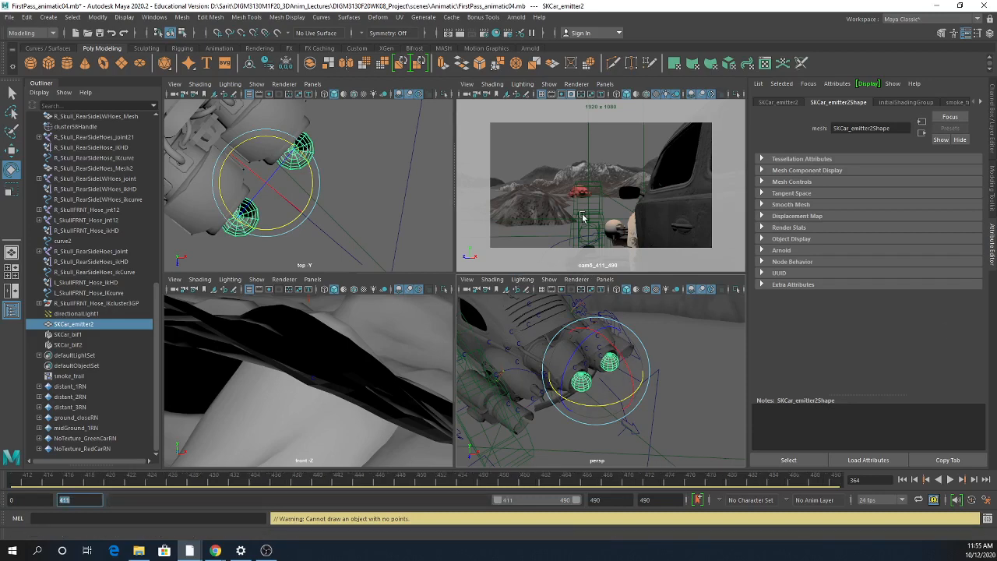
middle_click(660, 416)
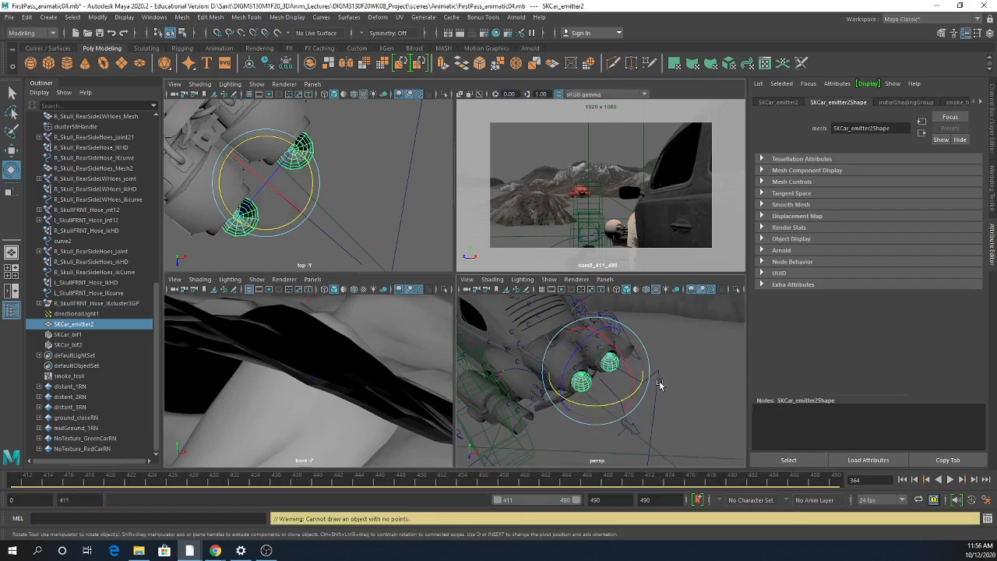
key(space)
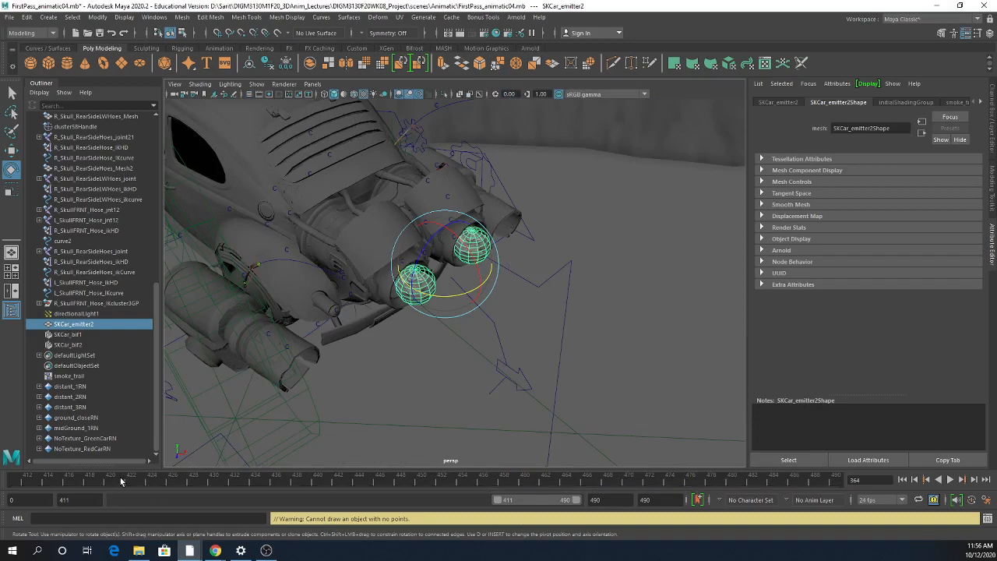
drag(47, 485, 4, 477)
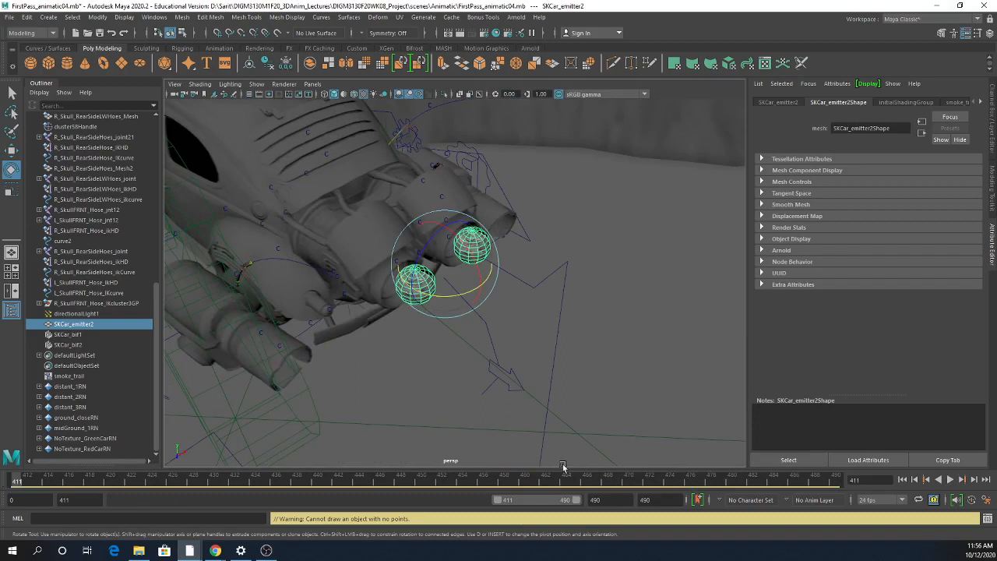
- Set the timeline's playback speed to Play Every Frame, Free
right_click(821, 485)
mouse_move(852, 396)
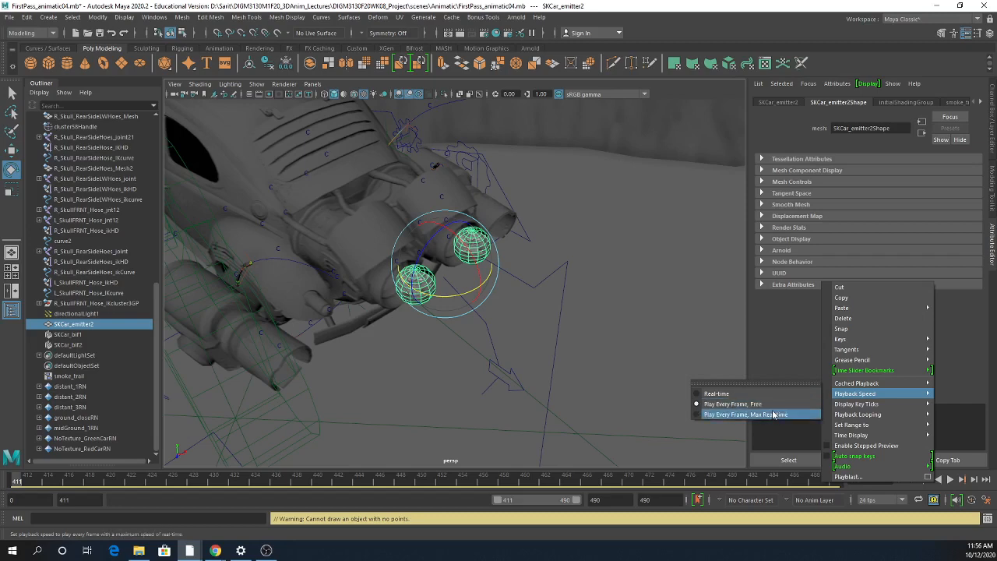
click(775, 405)
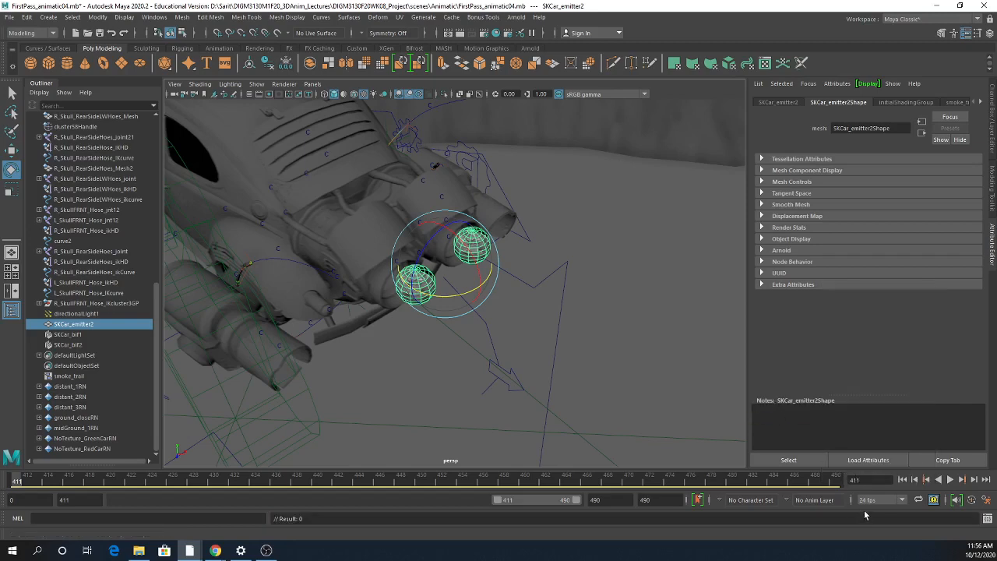
right_click(801, 478)
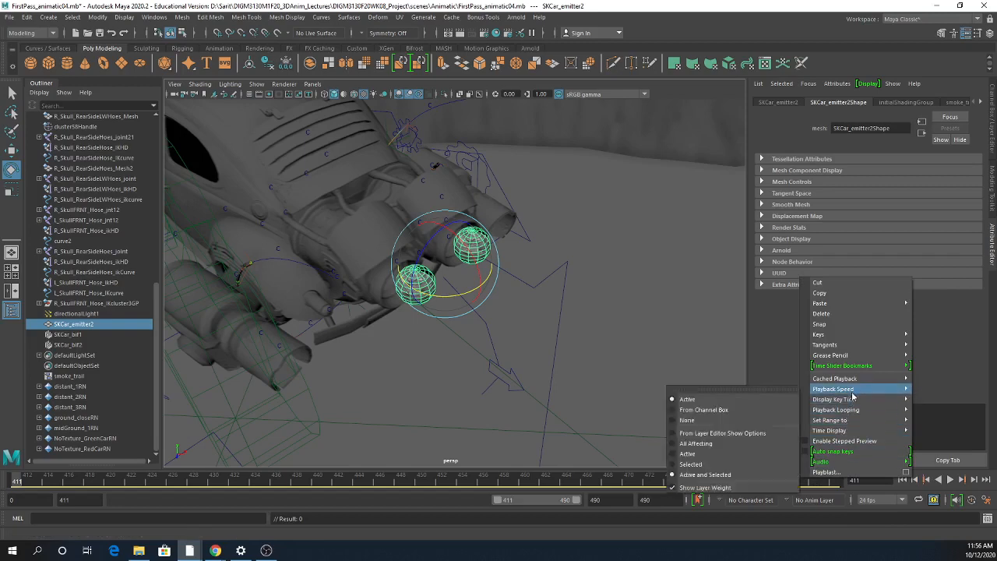
click(776, 352)
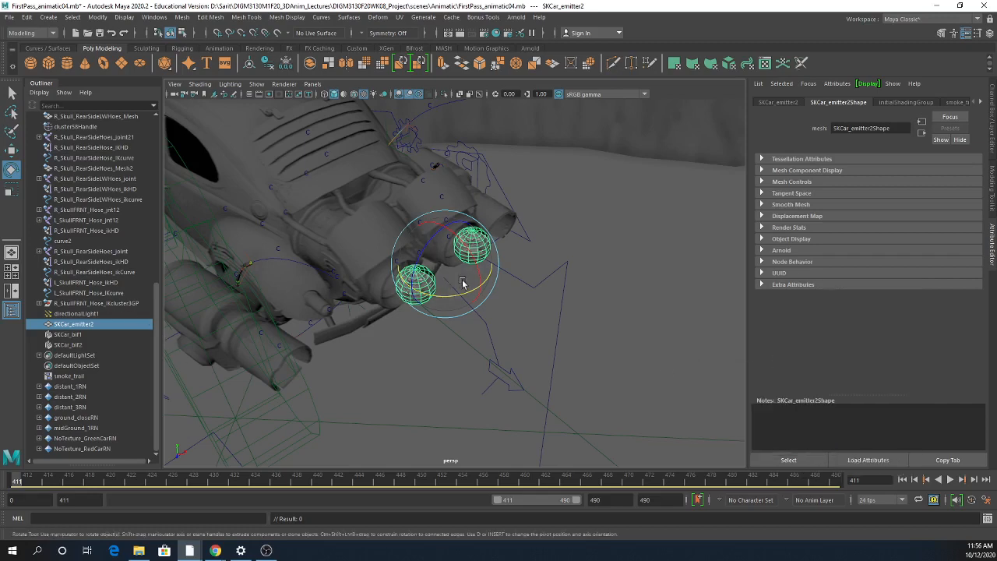
- Switch to the FX menu set and enable scratch caching and the disk location override in the Bifrost options
click(32, 33)
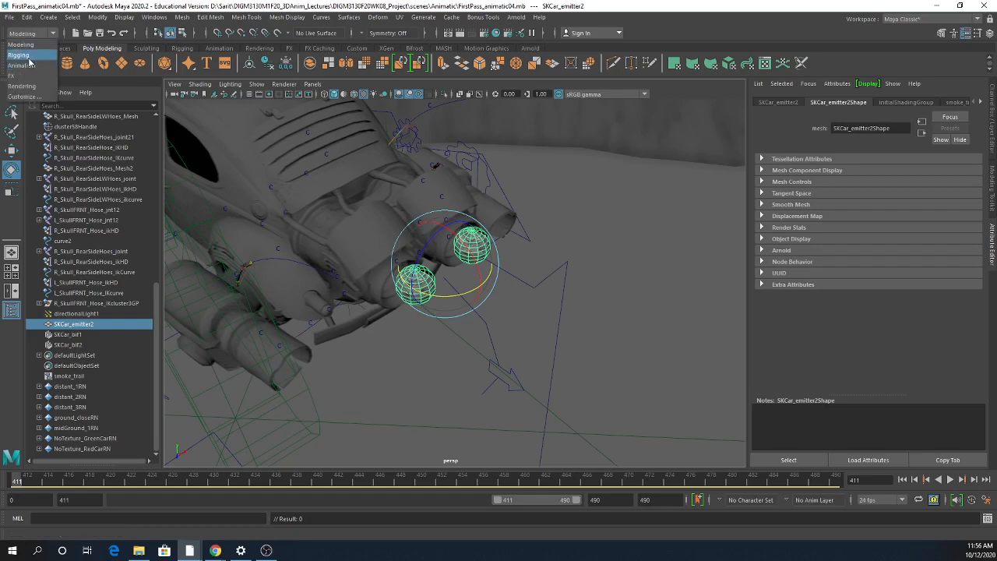
click(31, 77)
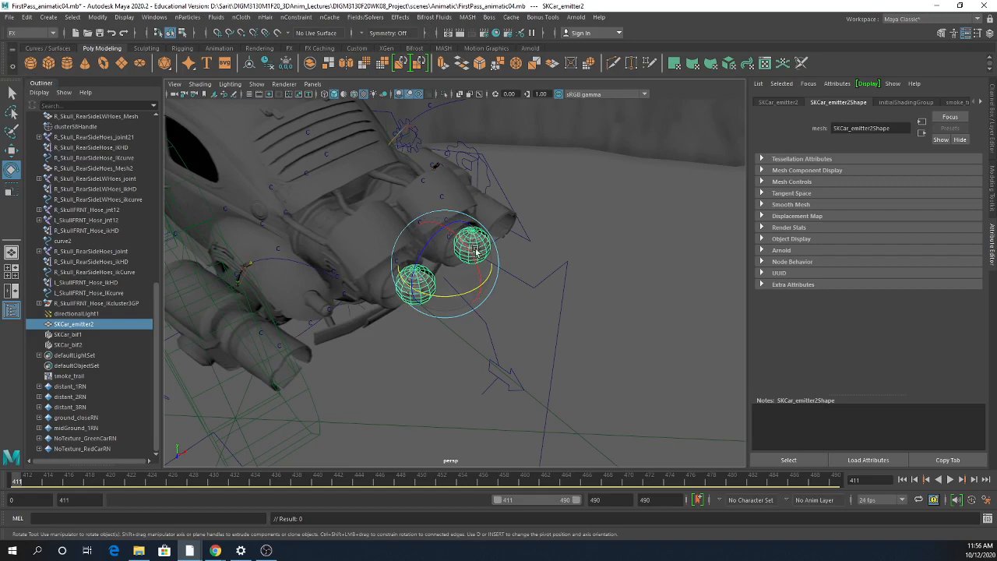
click(430, 19)
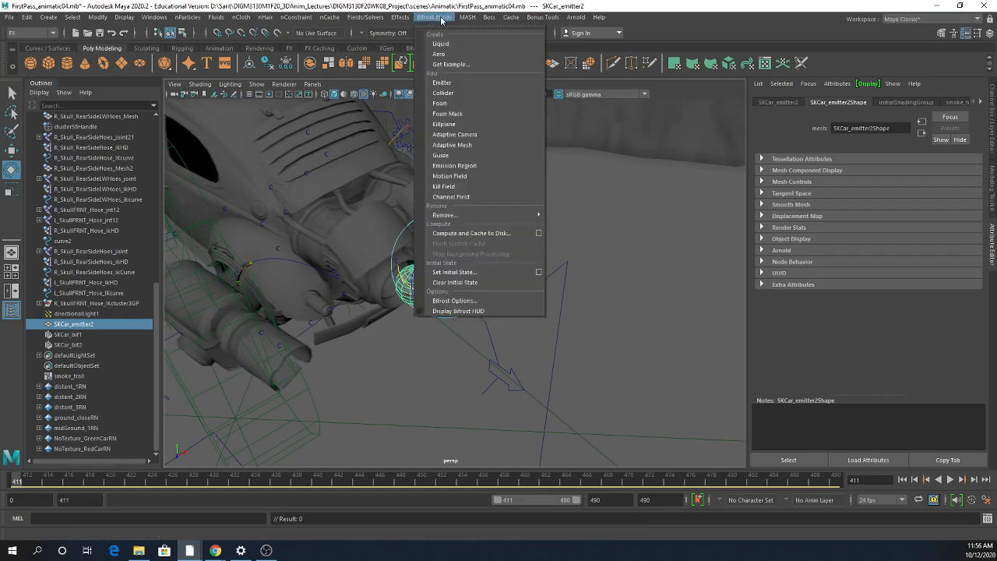
click(455, 300)
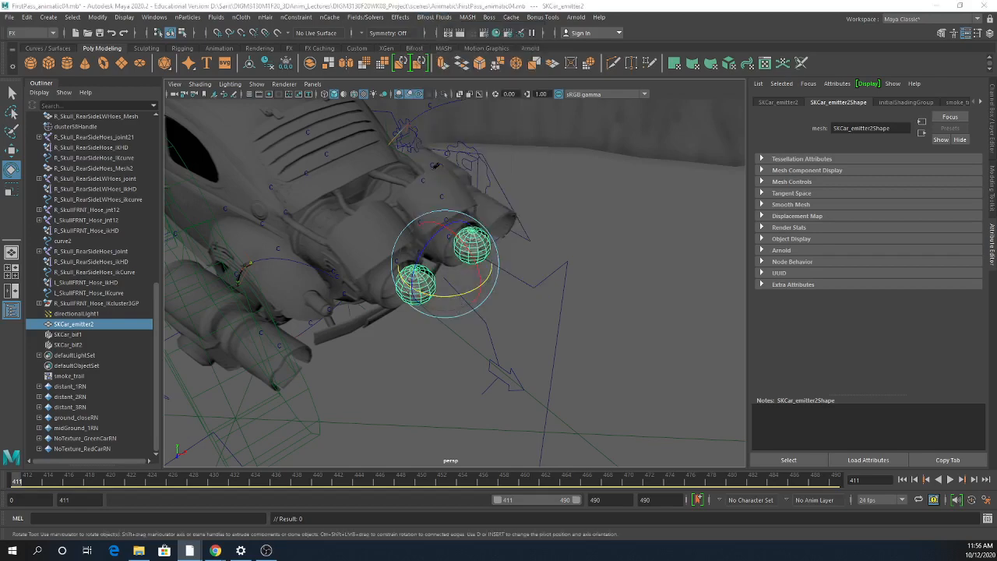
click(328, 168)
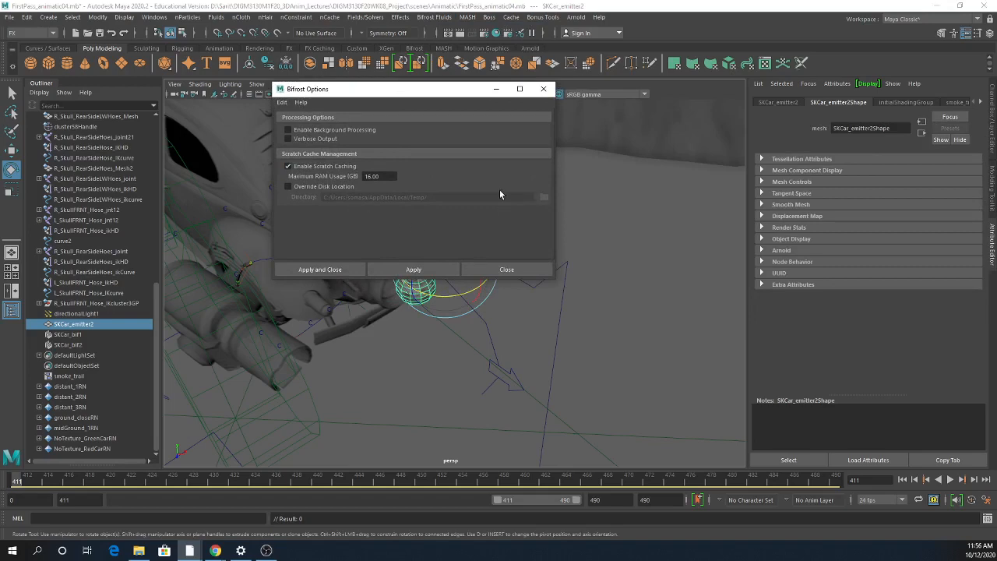
click(339, 188)
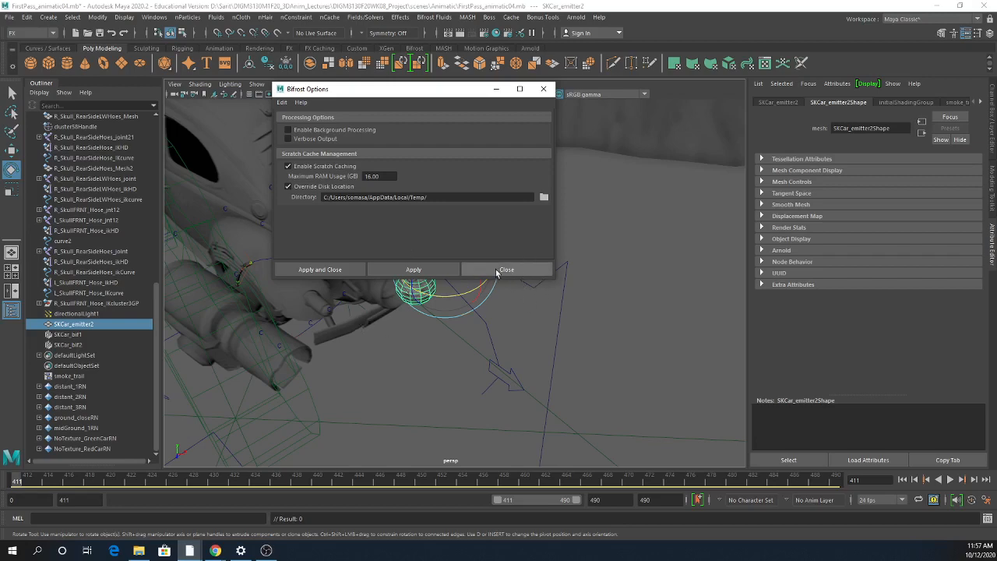
click(544, 89)
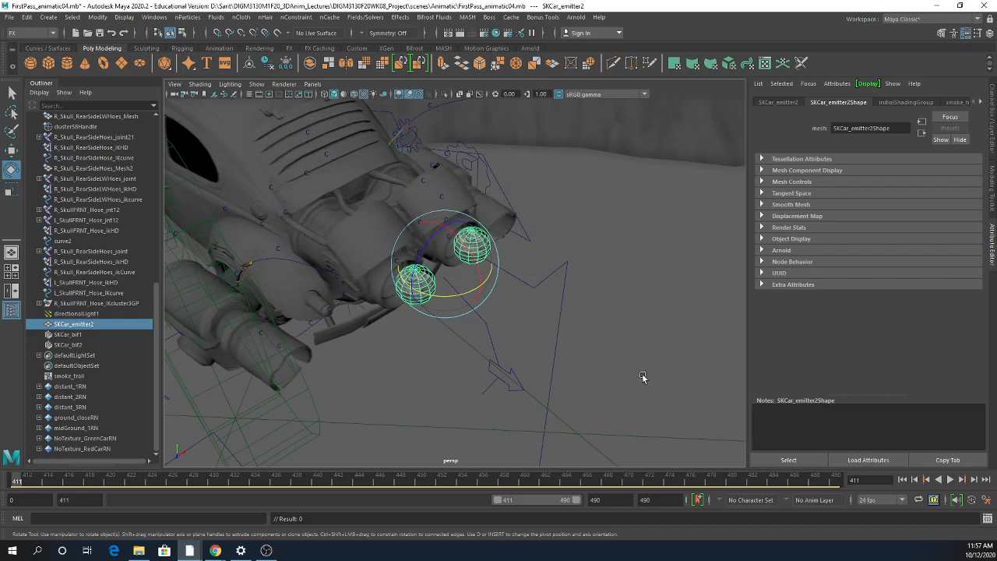
- Adjust the rotation and position of SKCar_emitter2 slightly to fit the skull car's rear exhausts at frame 411
key(w)
key(e)
drag(467, 306, 467, 291)
key(w)
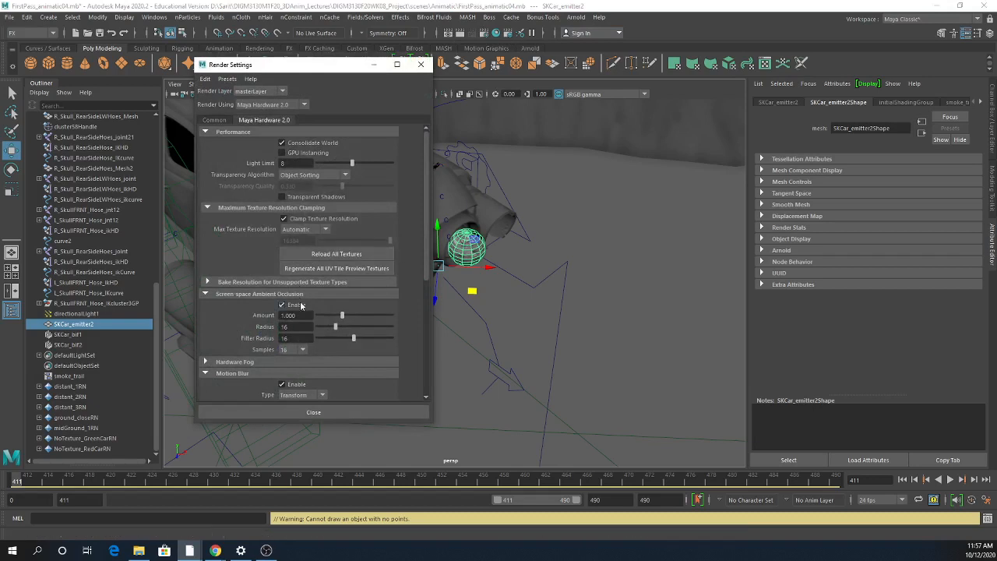
- Turn off motion blur in the Maya Hardware 2.0 render settings and play the animation to check the emitter
scroll(250, 283, down, 4)
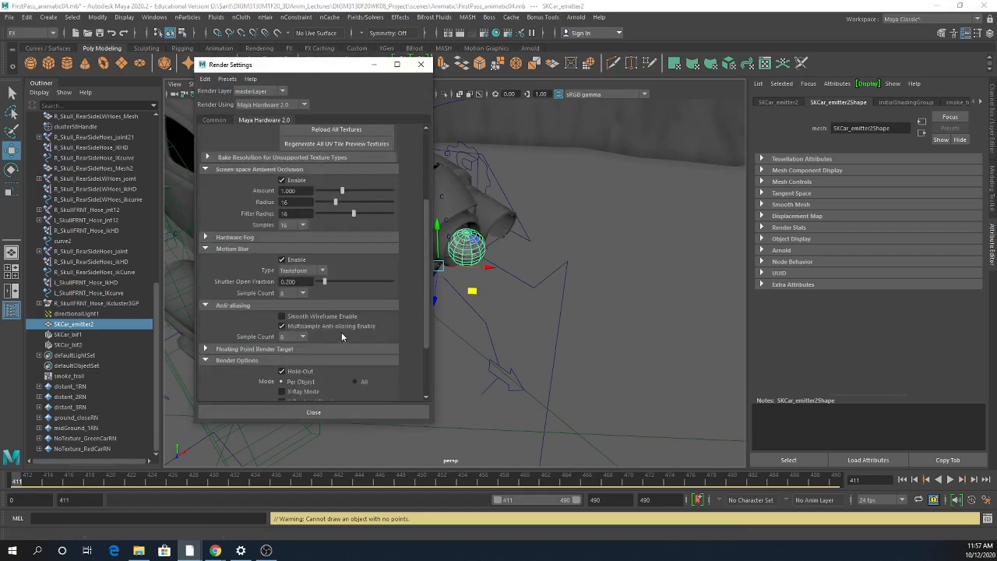
click(294, 262)
click(338, 411)
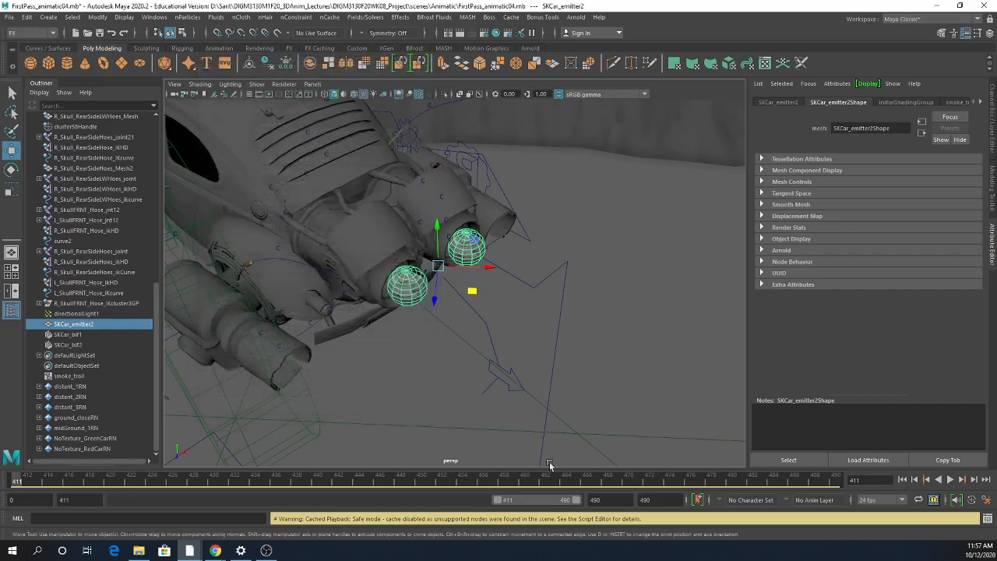
click(949, 480)
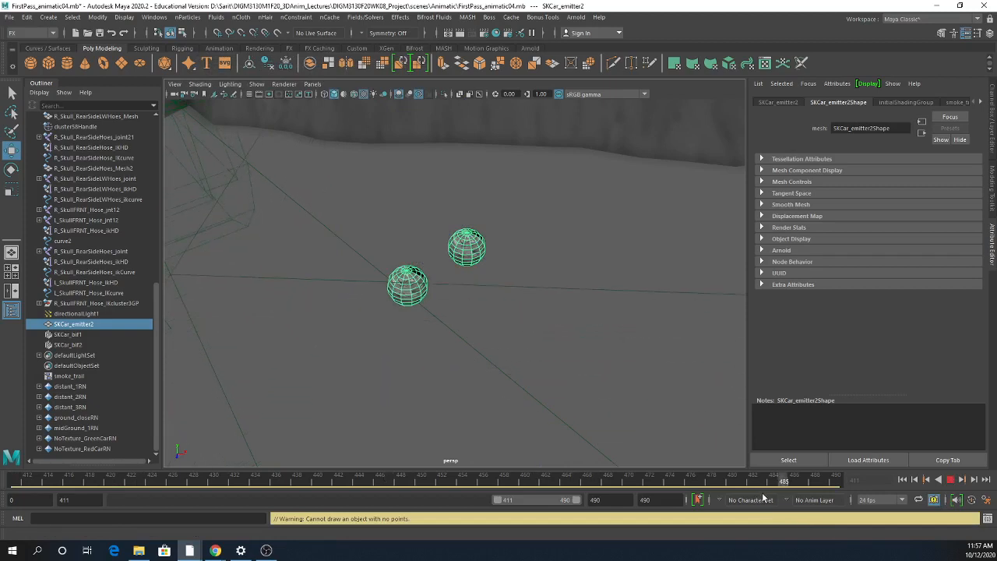
click(950, 480)
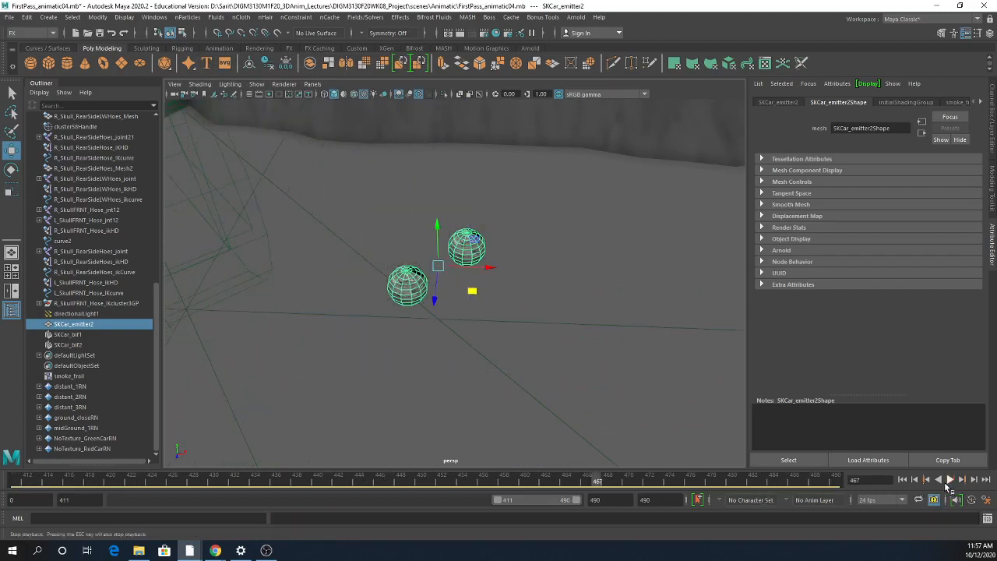
- Select SKCar_bif1 and move it horizontally across the landscape from the distant mountains to the area of the emitter spheres
click(68, 334)
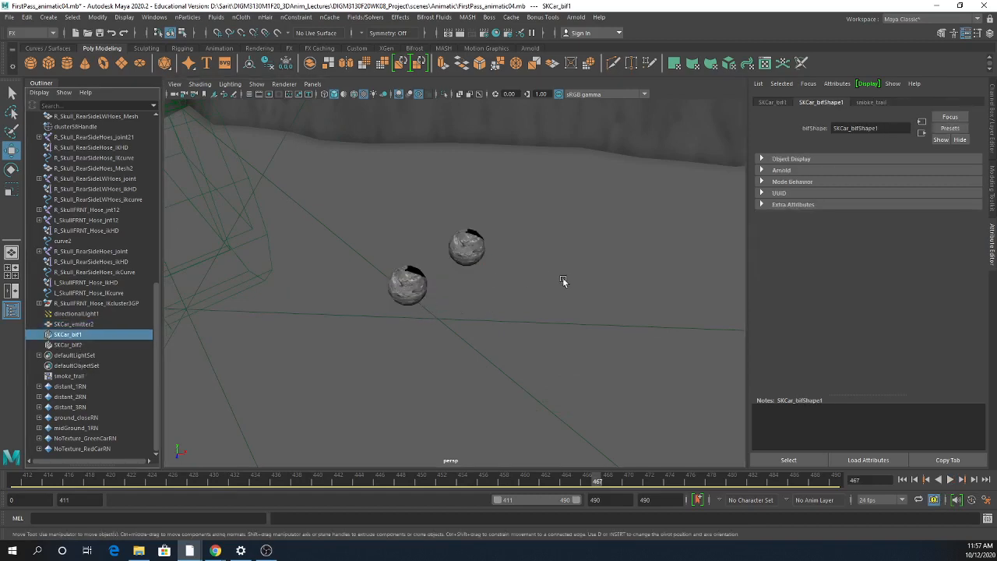
alt+right_drag(625, 275, 226, 273)
alt+right_drag(483, 278, 288, 281)
alt+right_drag(608, 318, 501, 322)
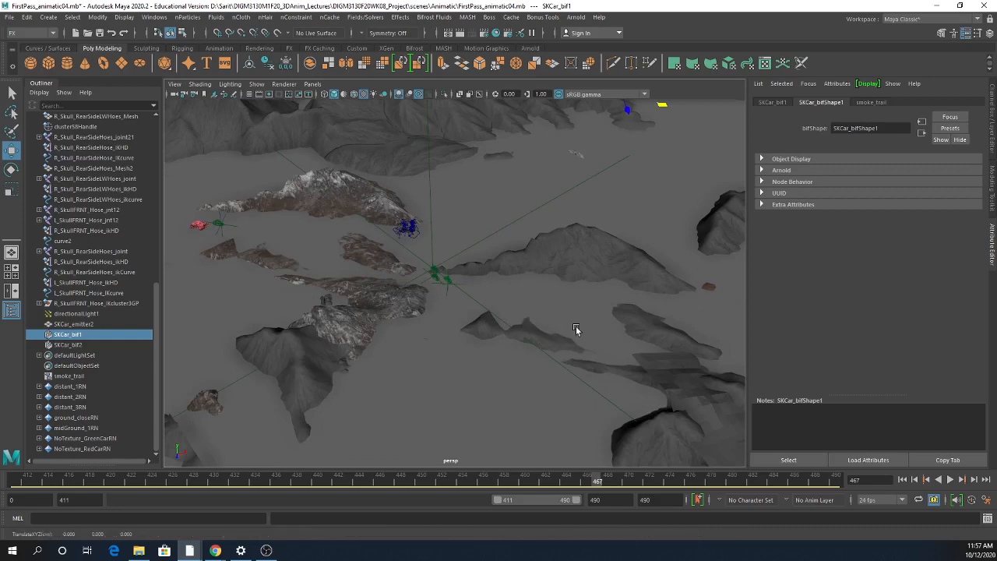
alt+right_drag(734, 325, 539, 254)
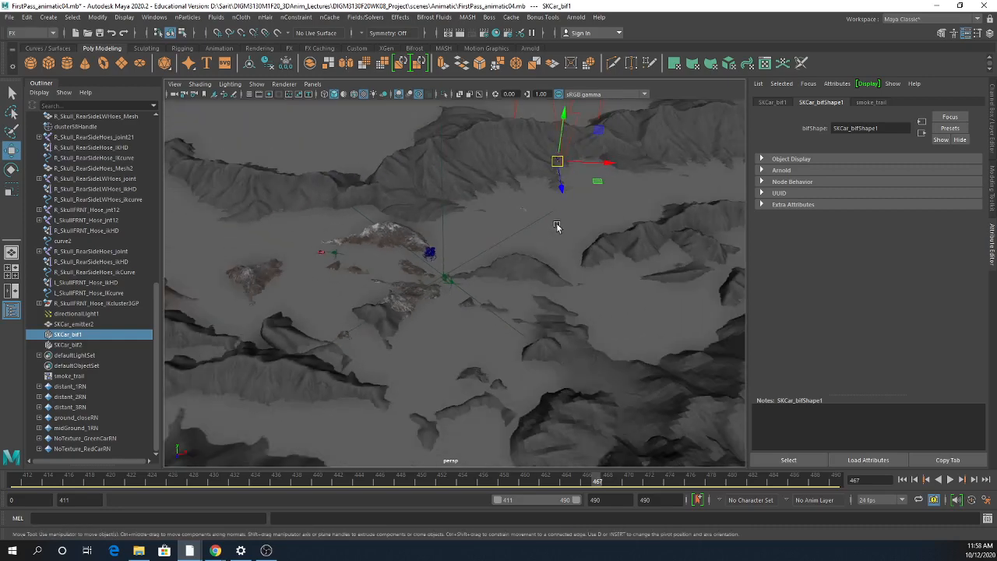
drag(564, 194, 503, 309)
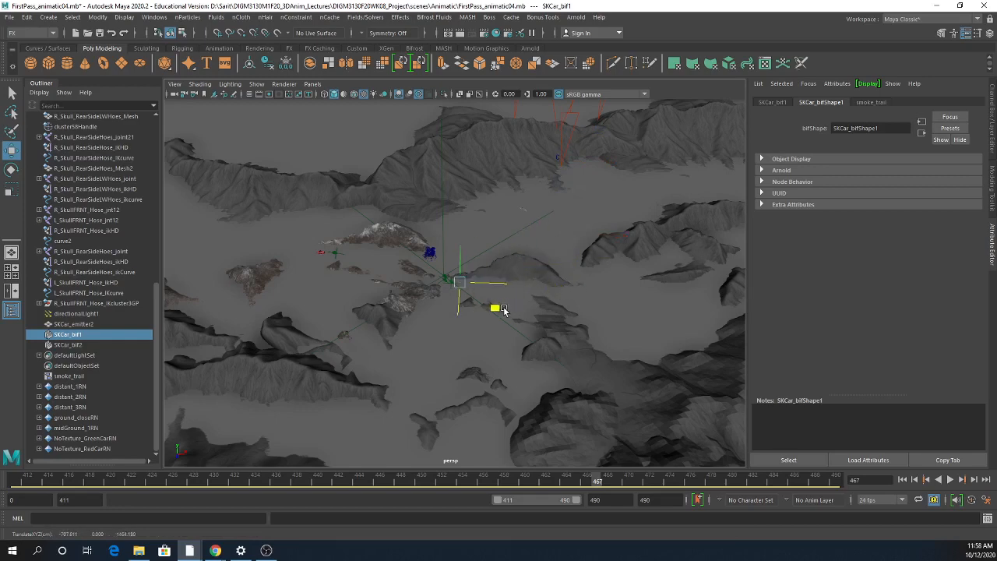
- Position SKCar_bif1 between the two emitter spheres and play the animation to check for smoke
alt+right_drag(461, 331, 917, 386)
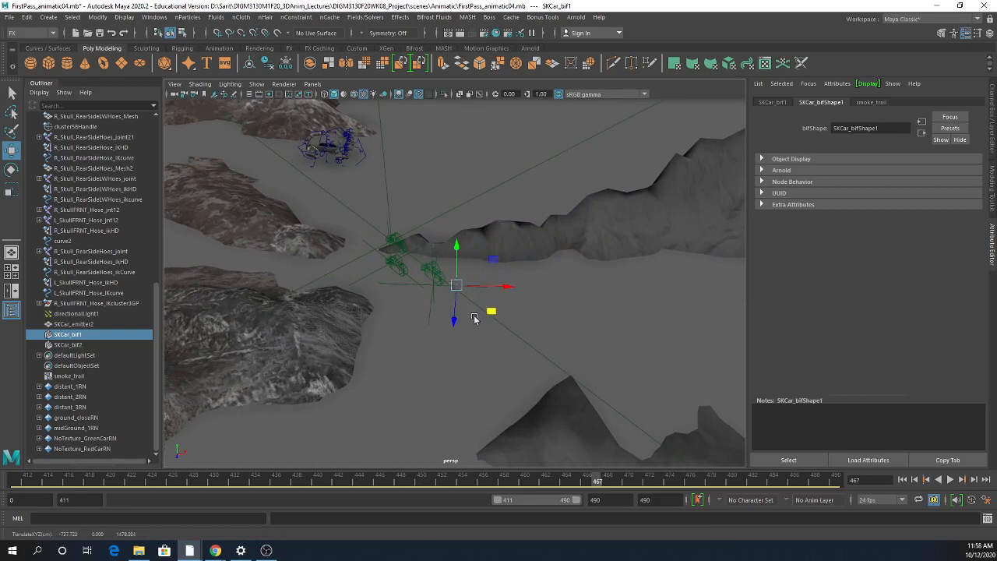
alt+right_drag(478, 317, 908, 378)
alt+right_drag(501, 388, 523, 386)
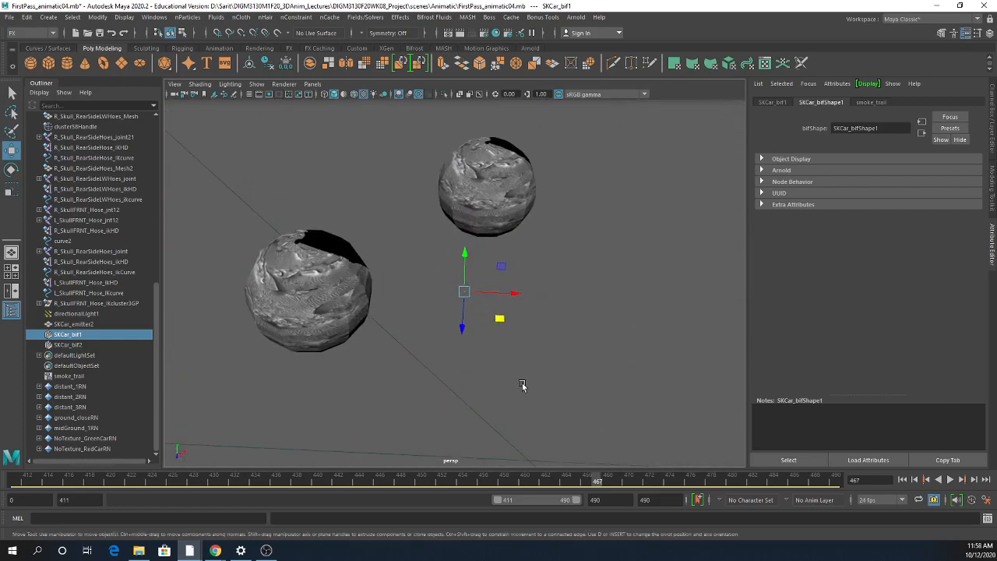
middle_drag(499, 317, 441, 260)
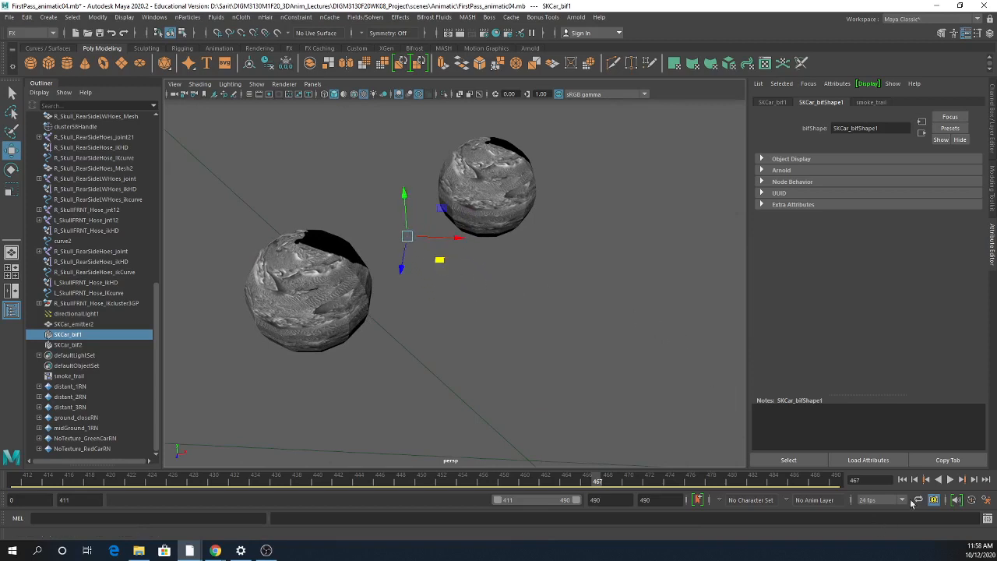
click(939, 480)
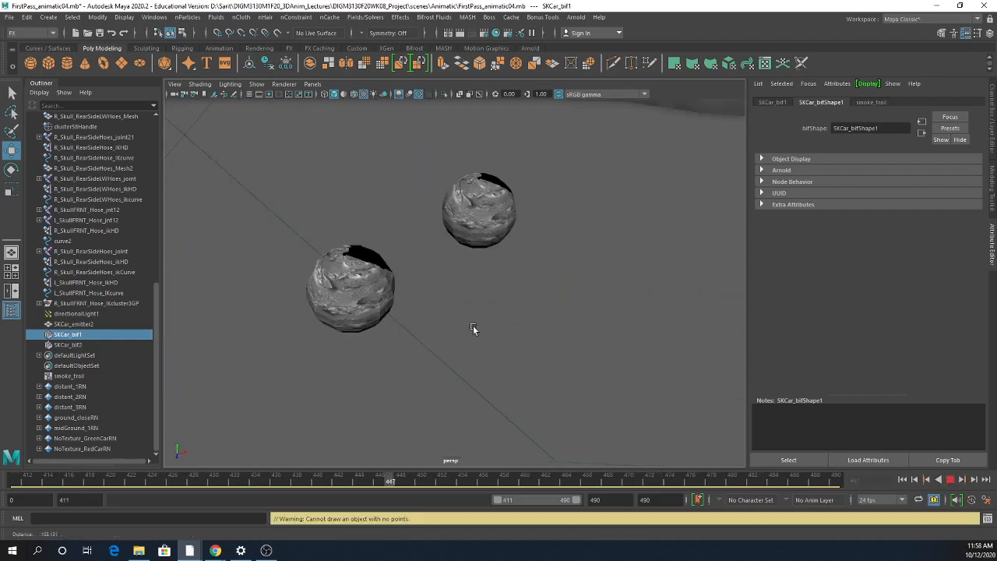
click(957, 482)
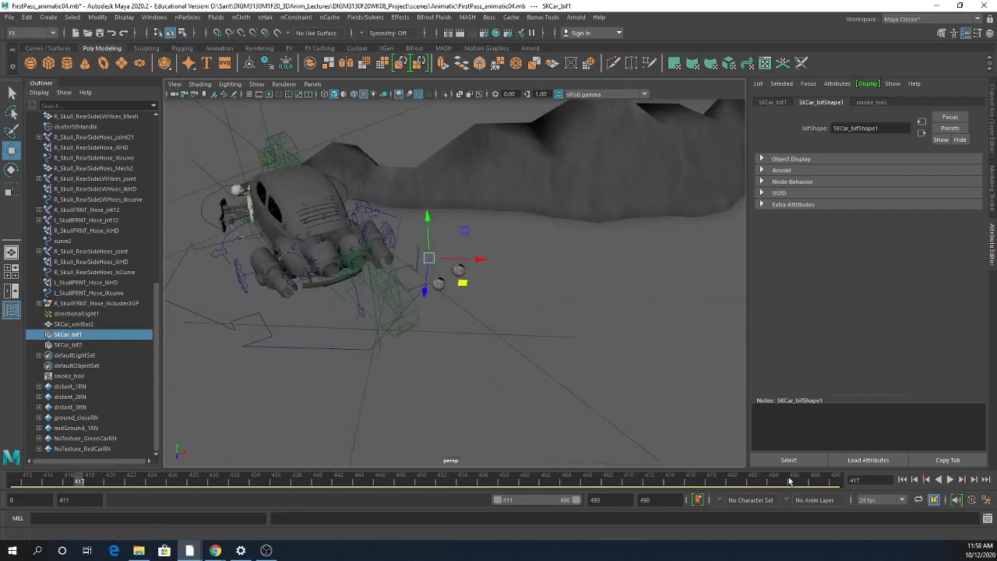
- Undo the SKCar_bif1 moves and the earlier placement of SKCar_emitter2 at the rear exhausts
key(ctrl+z)
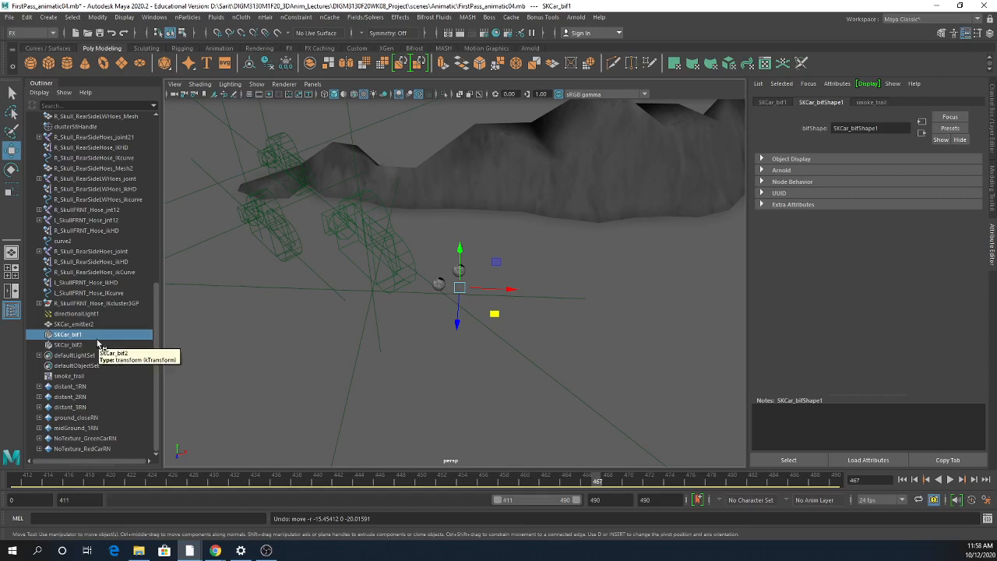
key(ctrl+z)
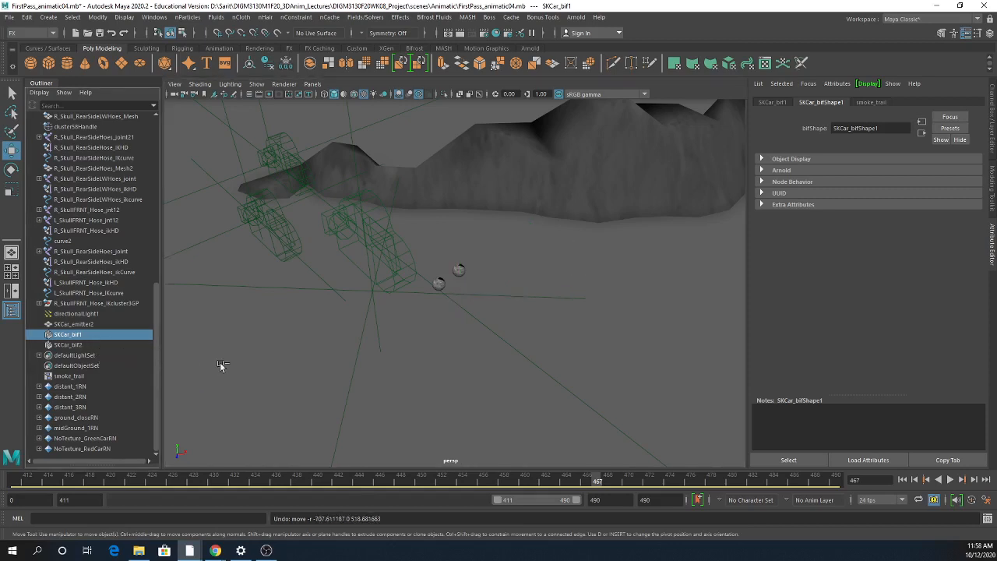
key(ctrl+z)
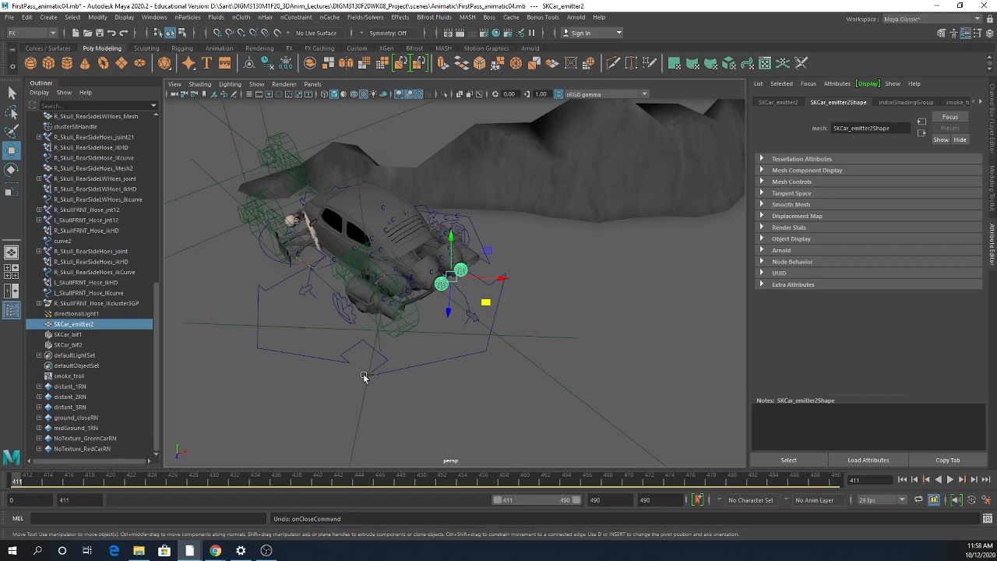
key(ctrl+z)
key(ctrl+z)
key(ctrl+z)
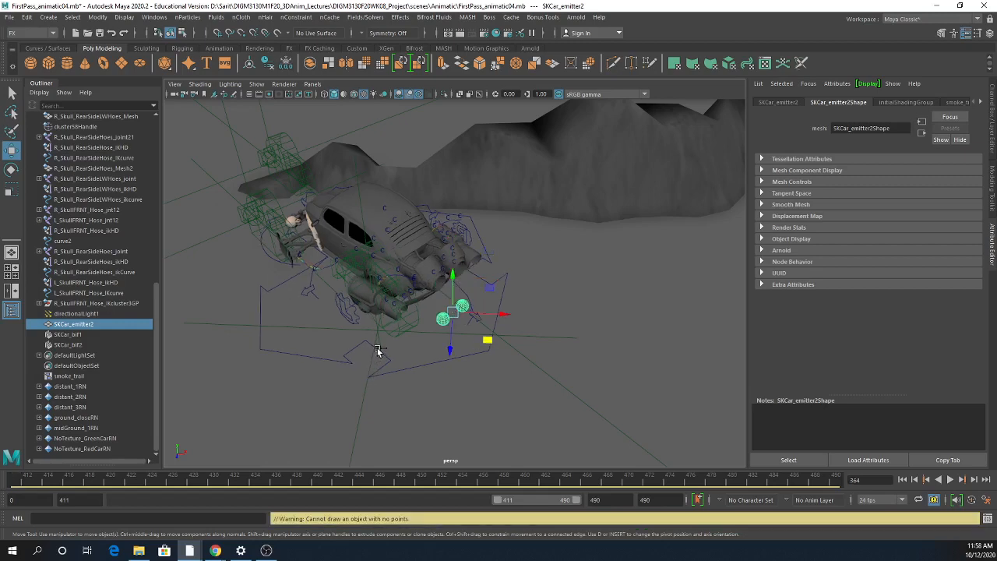
key(ctrl+z)
key(ctrl+z)
key(ctrl+z)
key(ctrl+z)
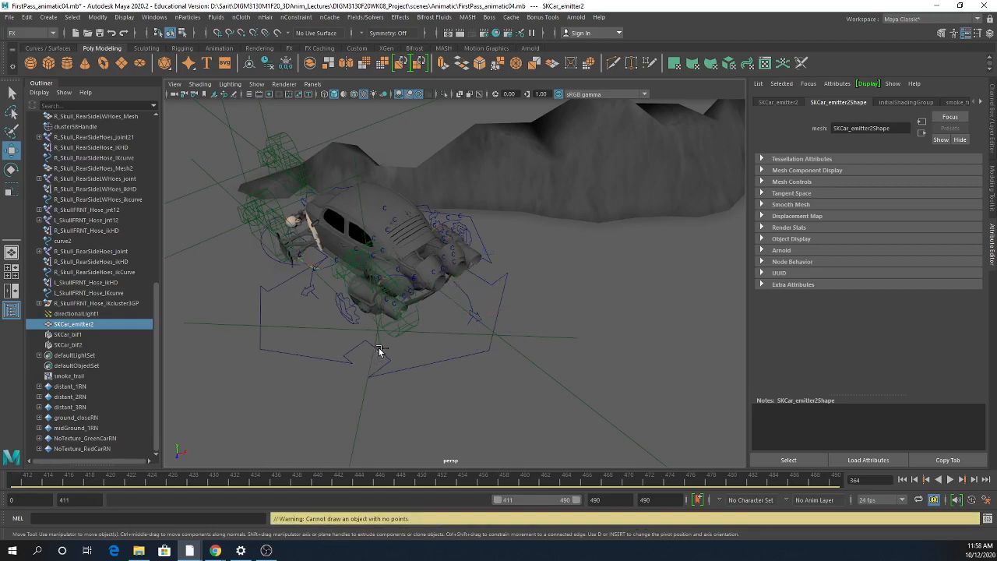
alt+right_drag(598, 294, 390, 306)
alt+right_drag(685, 348, 545, 337)
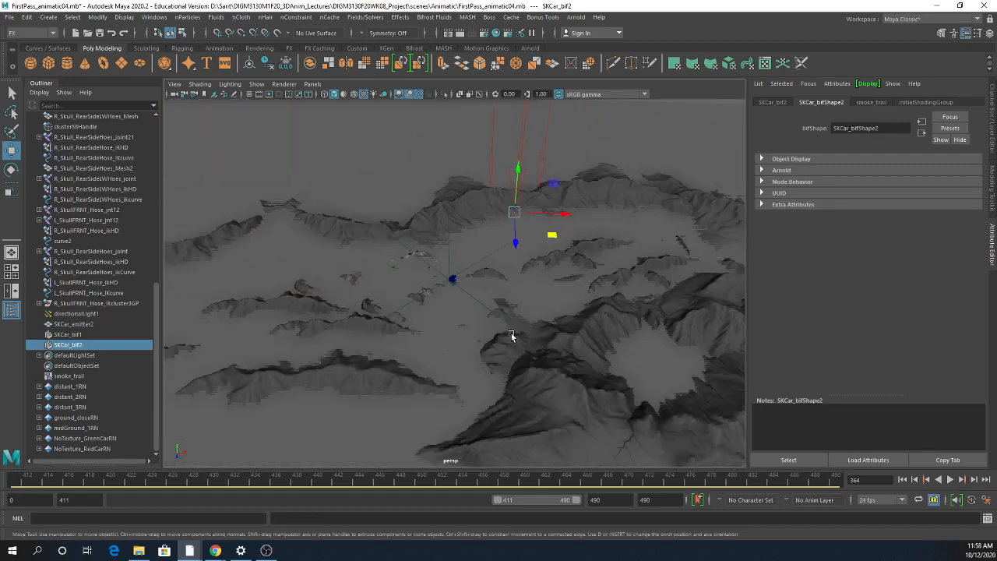
alt+middle_drag(452, 279, 438, 343)
scroll(440, 335, up, 7)
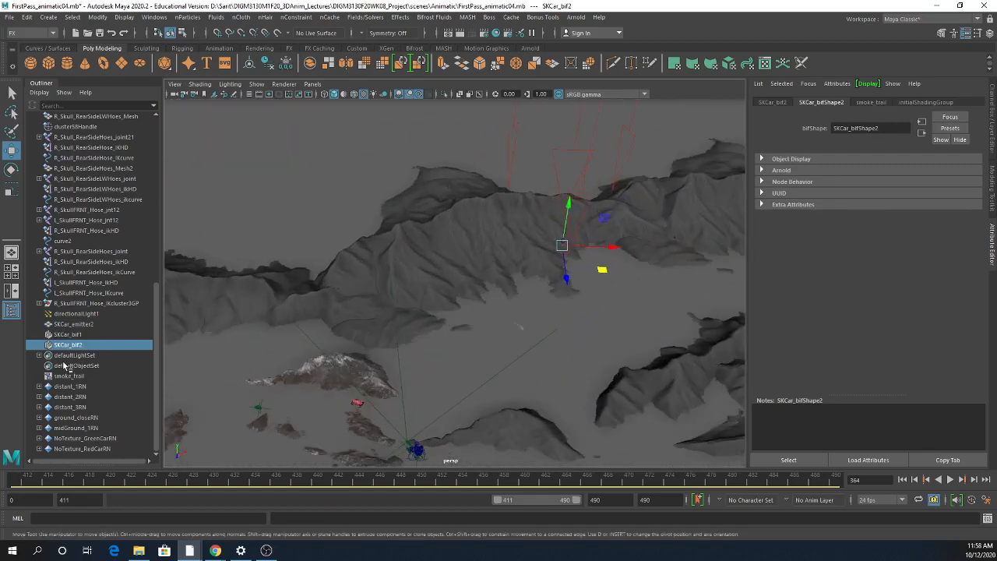
click(74, 335)
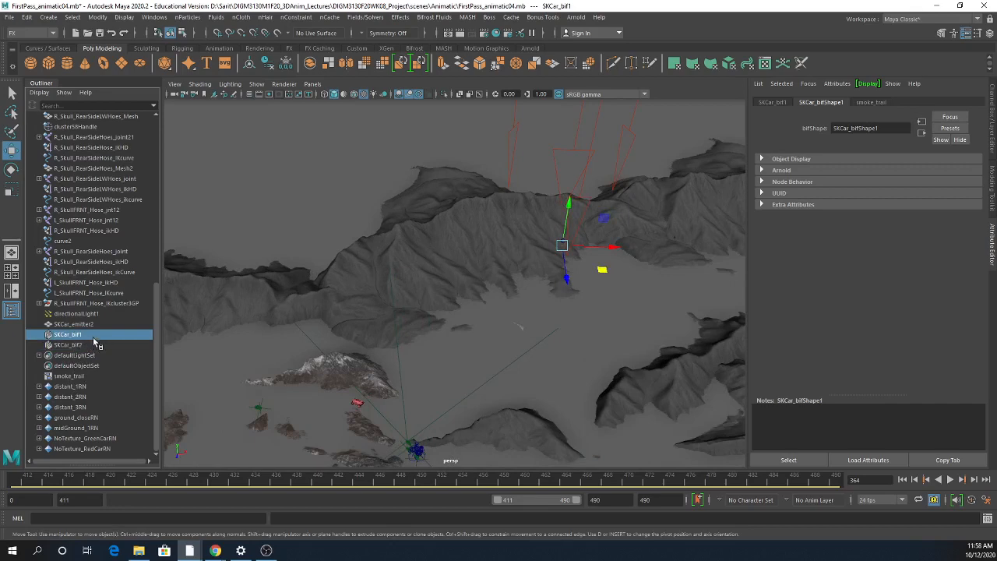
ctrl+click(88, 326)
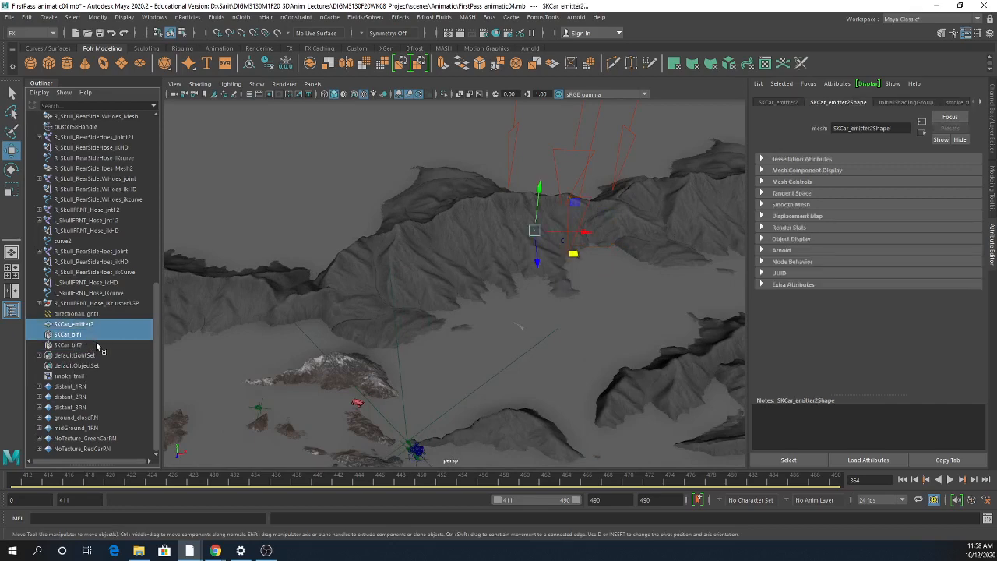
click(69, 335)
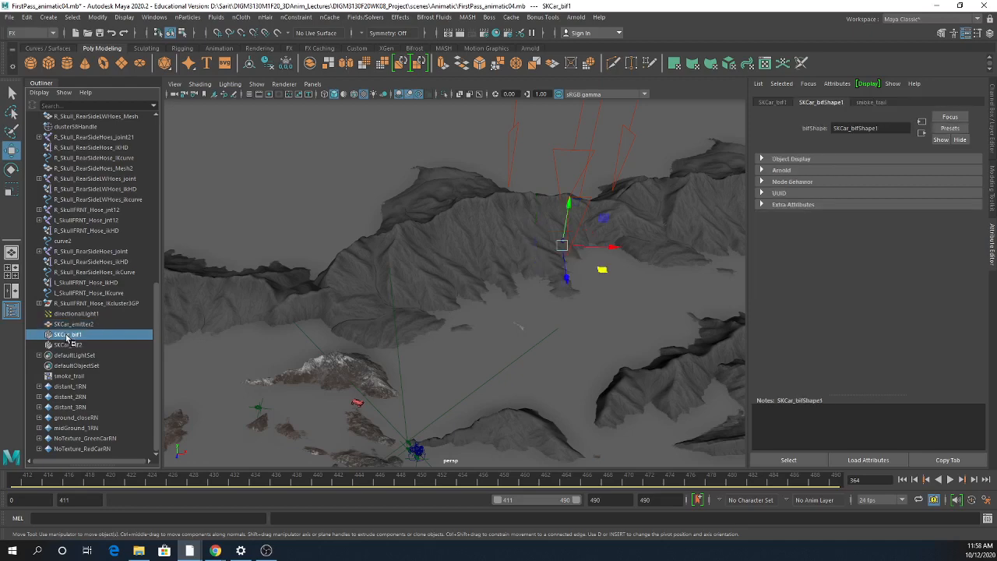
middle_click(511, 420)
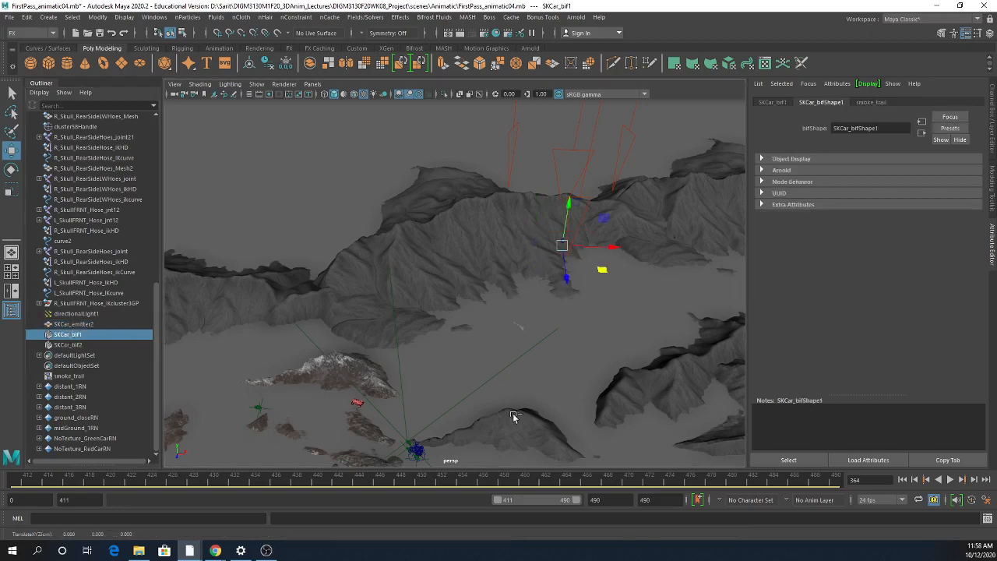
- Undo the recent selection changes back through the SKCar_bif2 rename, and redo that rename
key(ctrl+z)
key(ctrl+z)
key(ctrl+z)
key(ctrl+z)
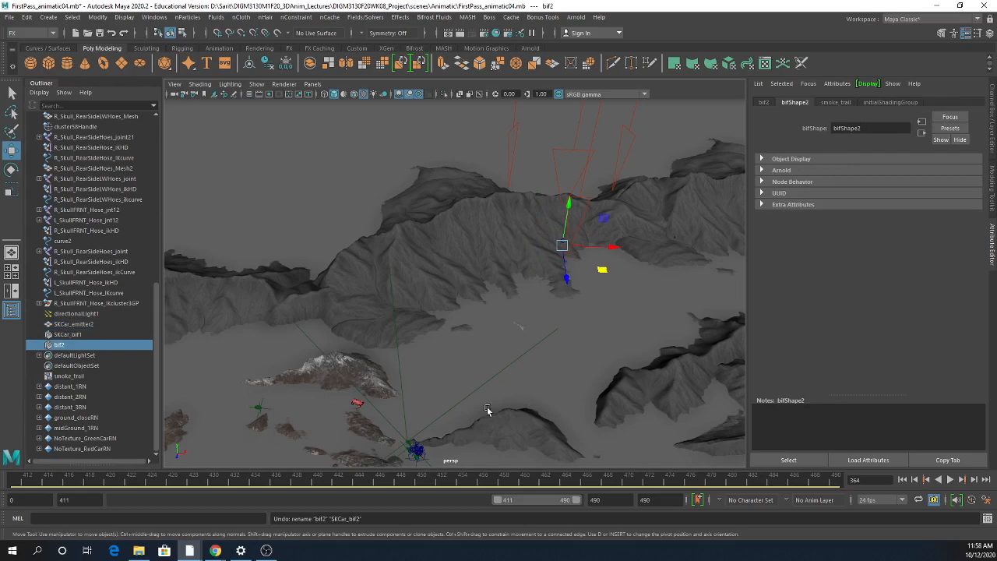
key(shift+z)
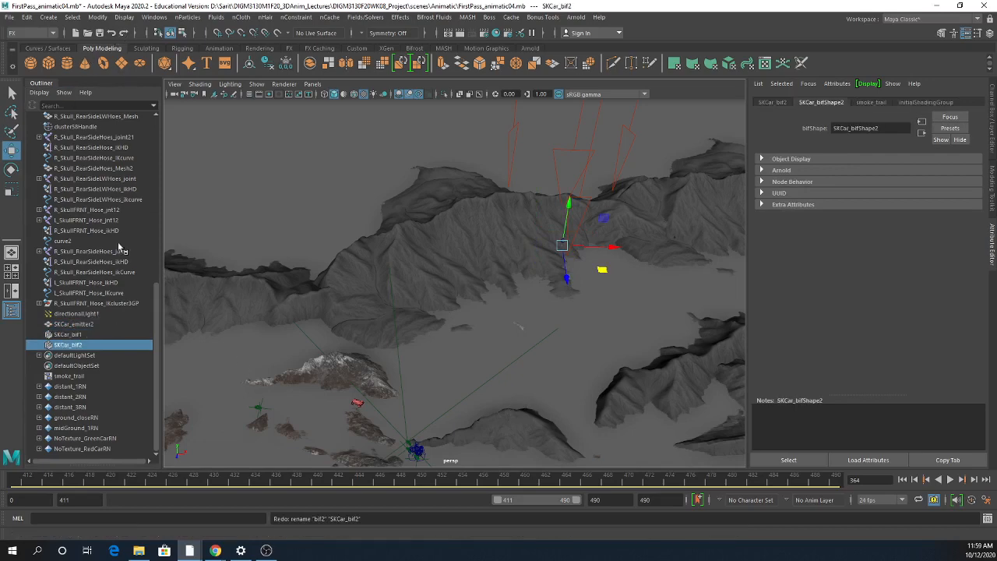
- Parent SKCar_bif1 under SKCar_emitter2
click(87, 334)
ctrl+click(93, 324)
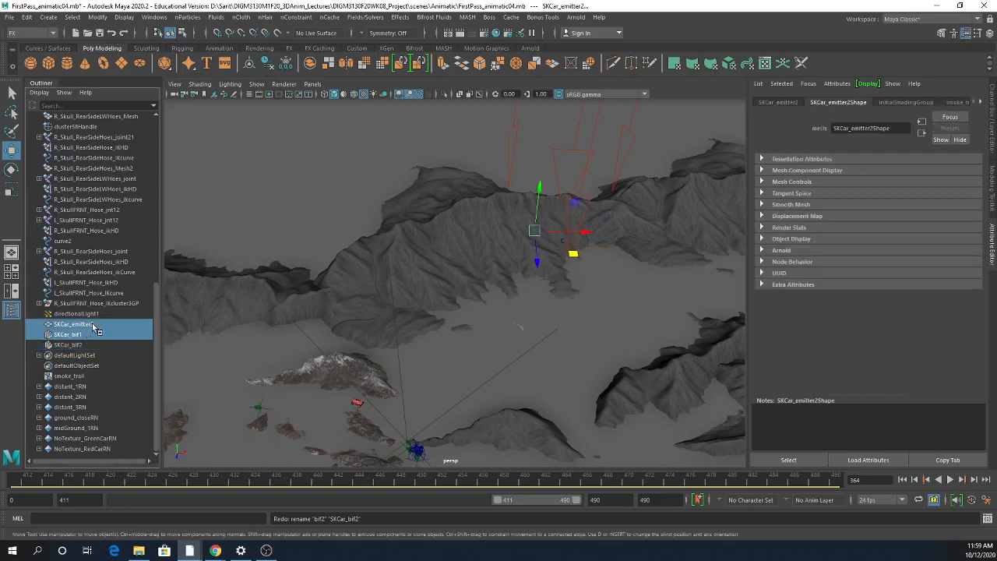
key(p)
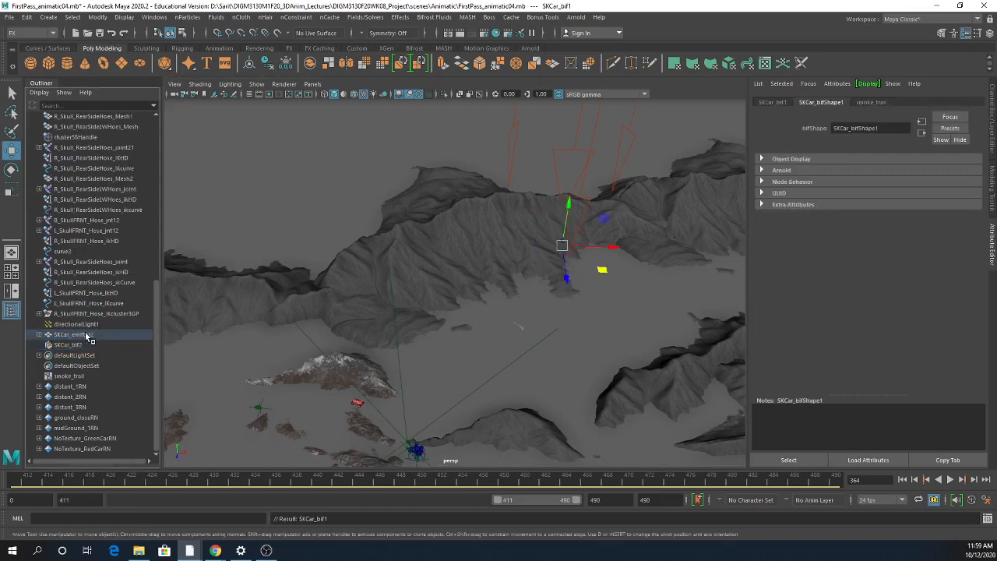
- Select SKCar_emitter2 and move it from the distant mountains across the landscape to the red car
click(92, 335)
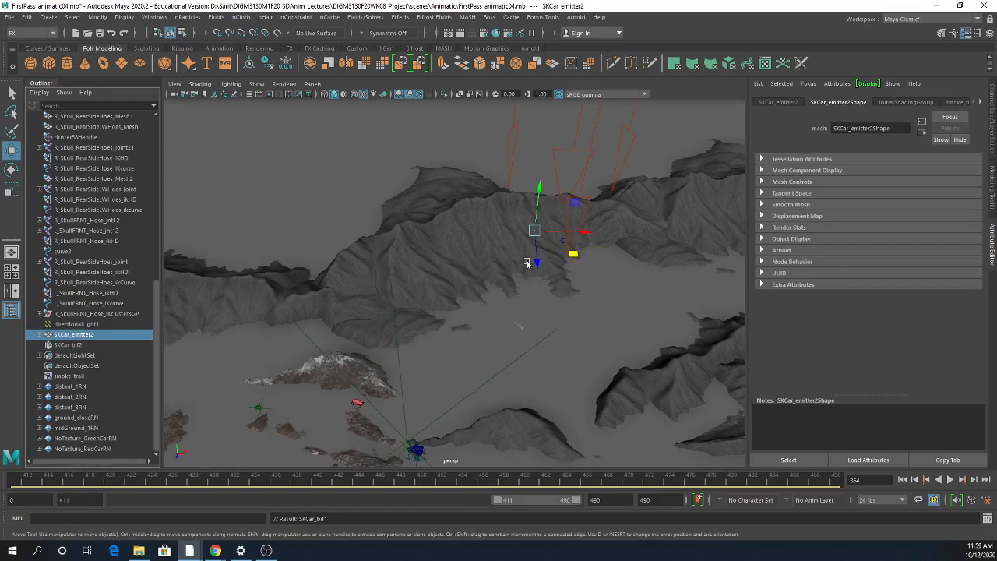
drag(539, 262, 464, 390)
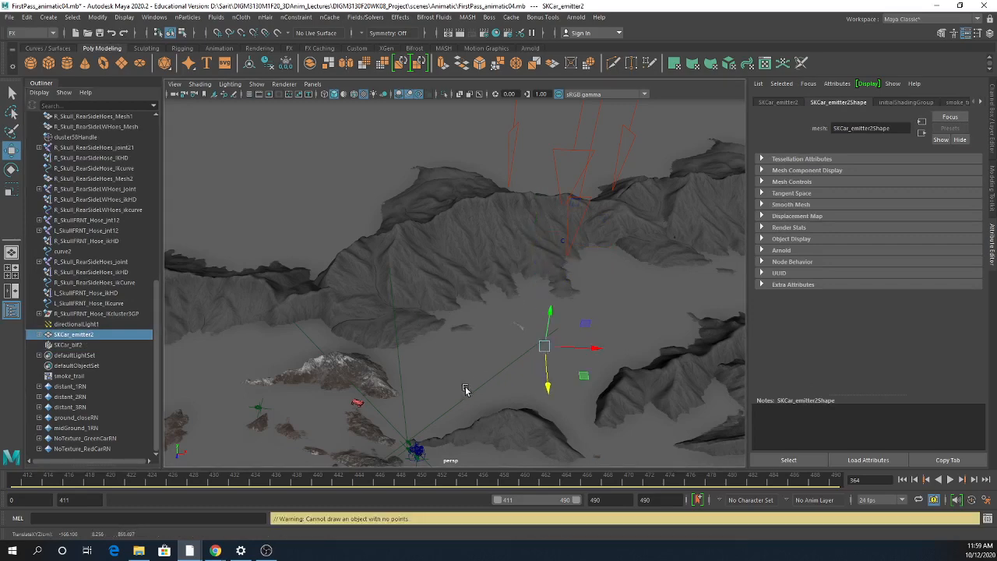
drag(543, 349, 363, 407)
alt+right_drag(371, 411, 523, 374)
alt+middle_drag(398, 429, 452, 322)
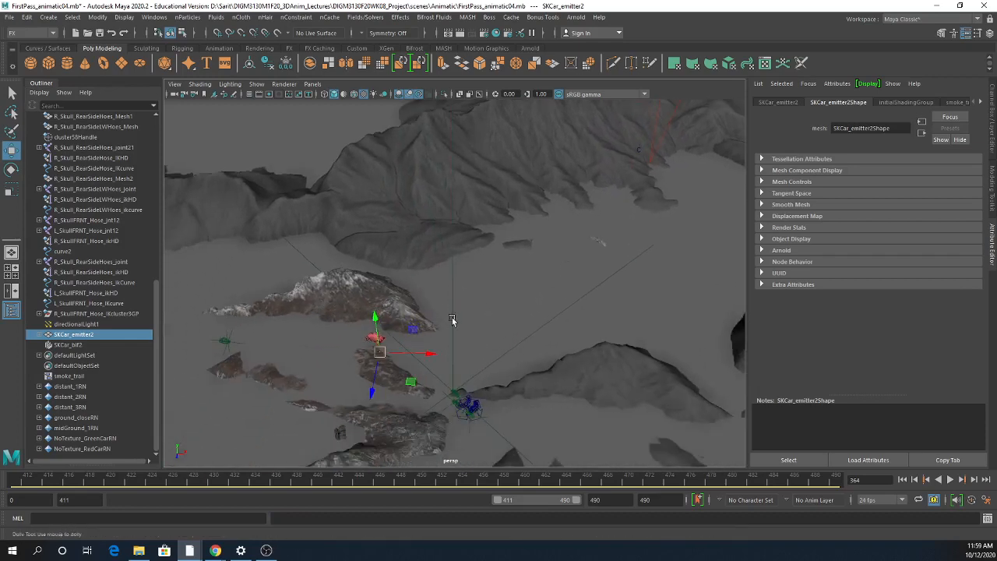
alt+right_drag(312, 366, 419, 371)
alt+middle_drag(419, 371, 425, 356)
drag(360, 341, 366, 325)
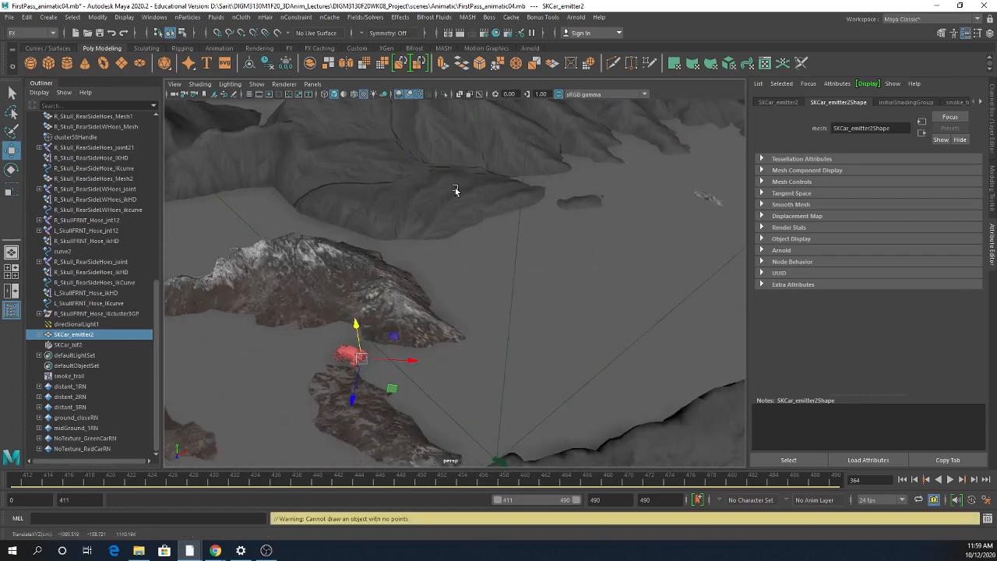
- Close the render settings, frame SKCar_emitter2 in the viewport and raise it out of the terrain beside the red car
click(485, 33)
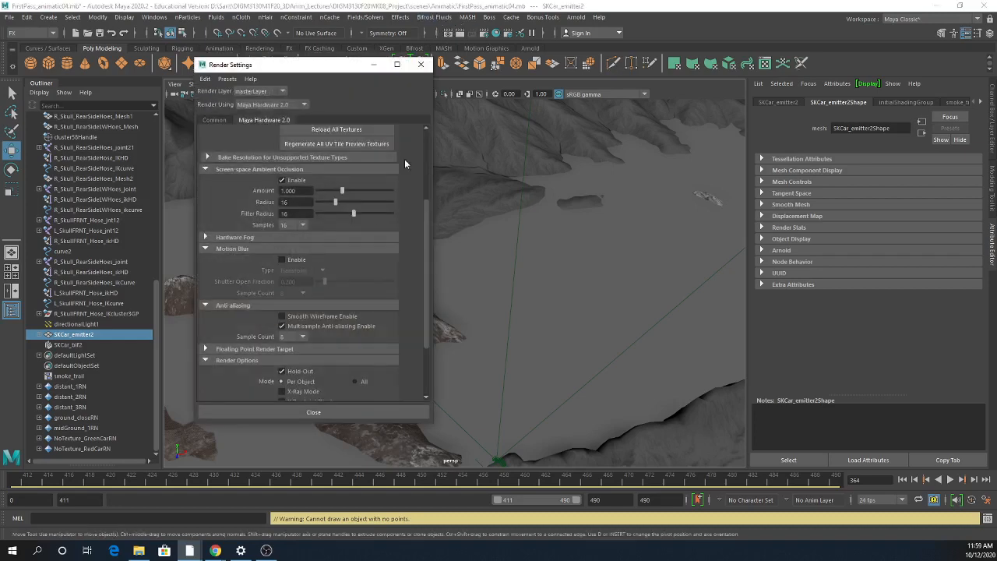
click(421, 64)
scroll(610, 402, up, 5)
scroll(610, 403, up, 2)
alt+middle_drag(496, 399, 536, 352)
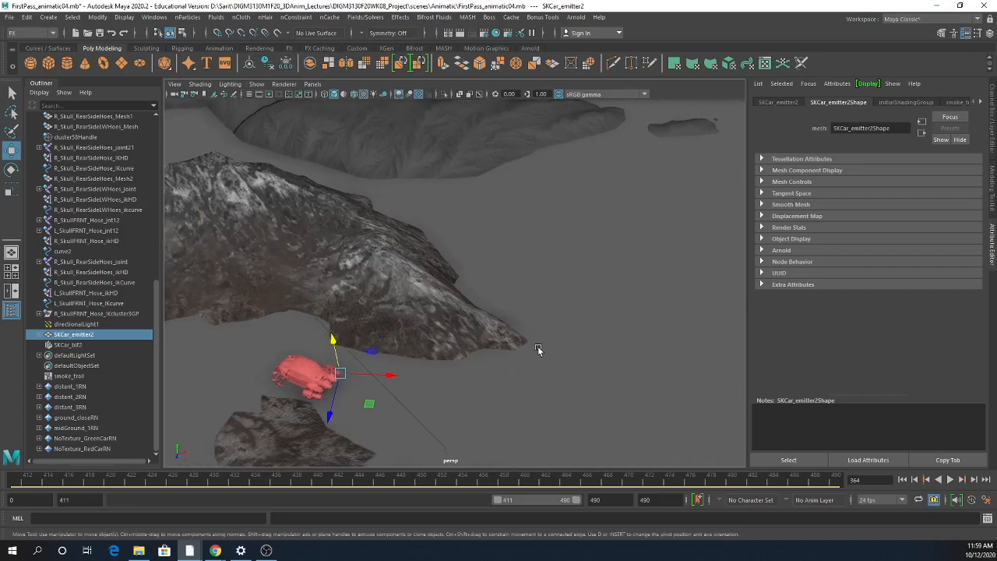
key(f)
alt+right_drag(543, 308, 172, 307)
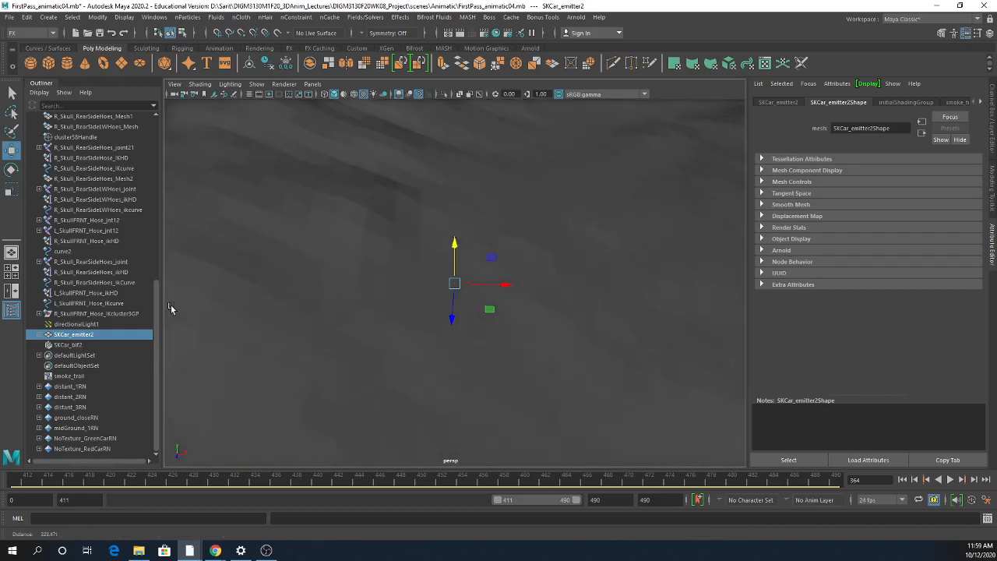
drag(454, 248, 454, 101)
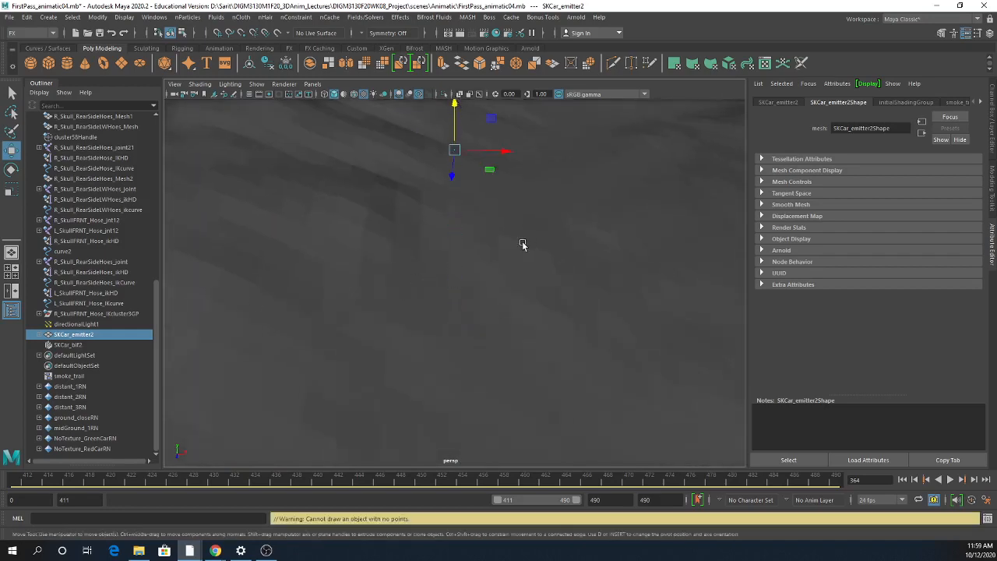
alt+right_drag(523, 244, 346, 238)
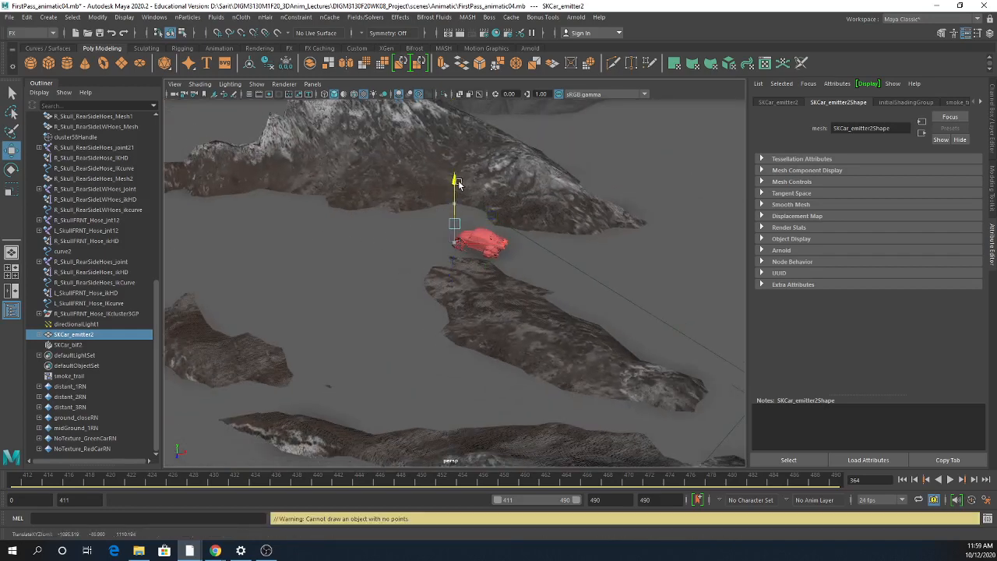
- Move SKCar_emitter2 over the terrain until its two spheres sit behind the red car
alt+drag(459, 175, 533, 353)
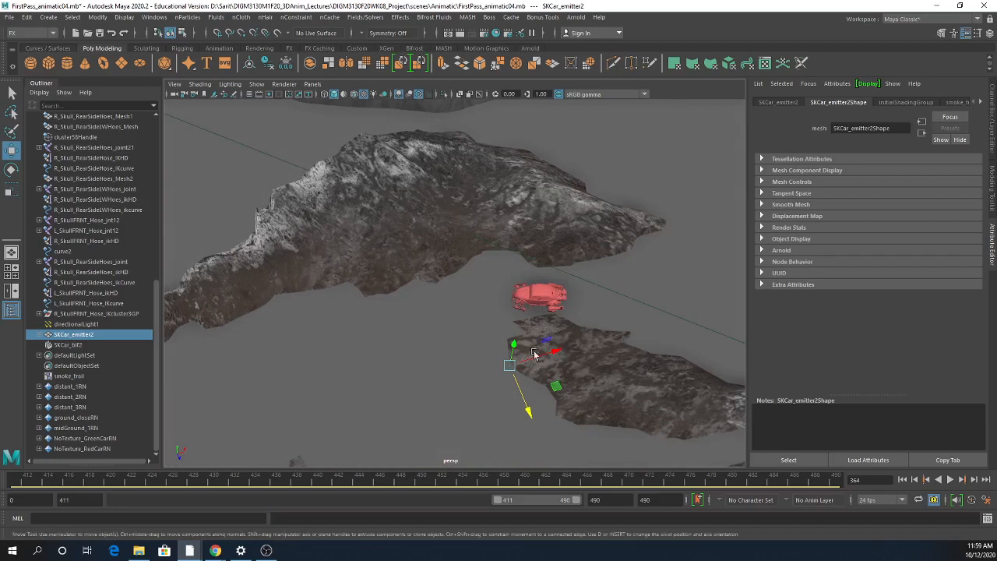
alt+drag(535, 282, 451, 278)
drag(390, 231, 493, 275)
alt+drag(527, 393, 492, 415)
drag(445, 311, 542, 417)
key(e)
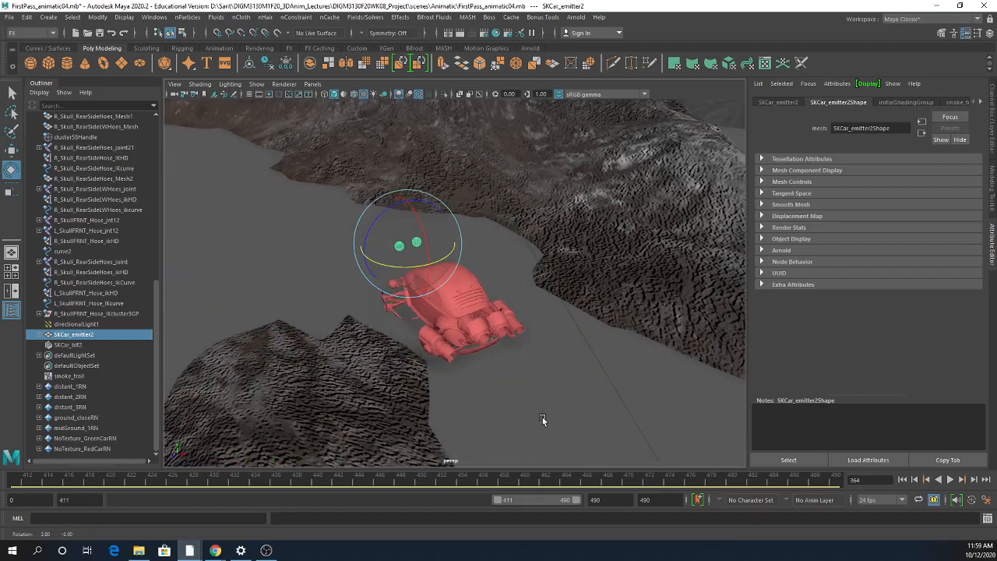
key(w)
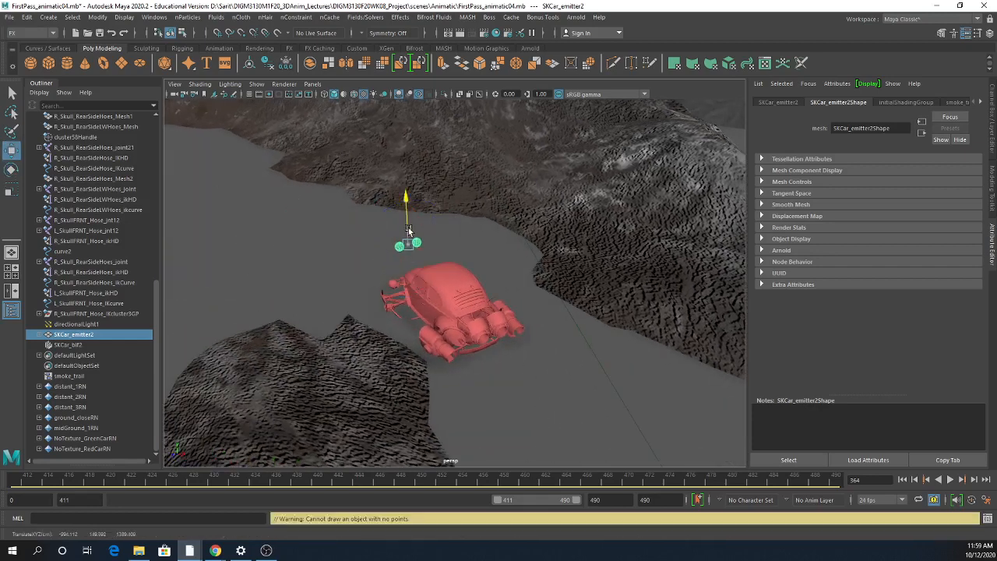
drag(406, 222, 493, 356)
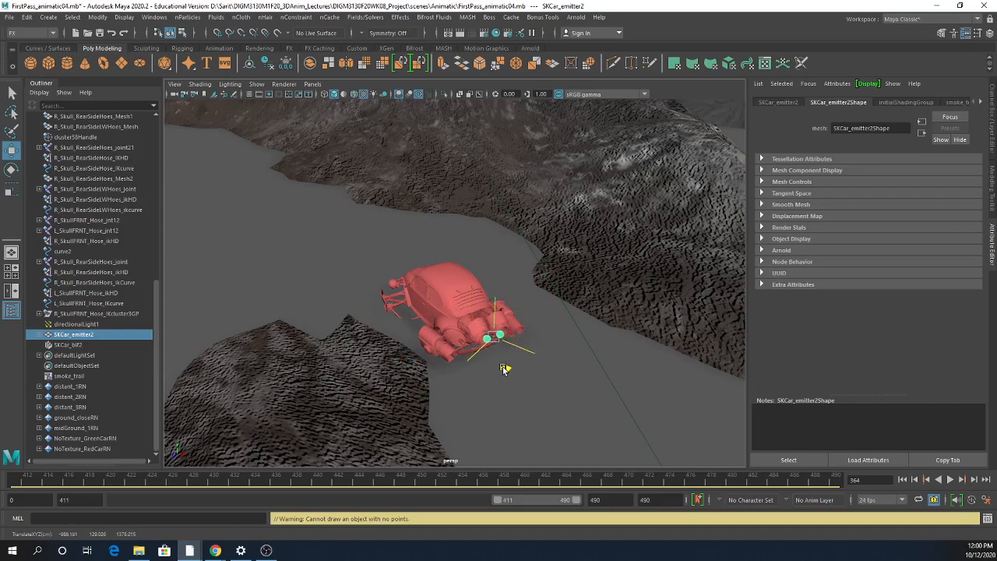
- Shift SKCar_emitter2 down and horizontally to bring its spheres close to the red car's rear
mouse_move(508, 364)
alt+right_down()
mouse_move(547, 378)
mouse_move(511, 379)
alt+right_up()
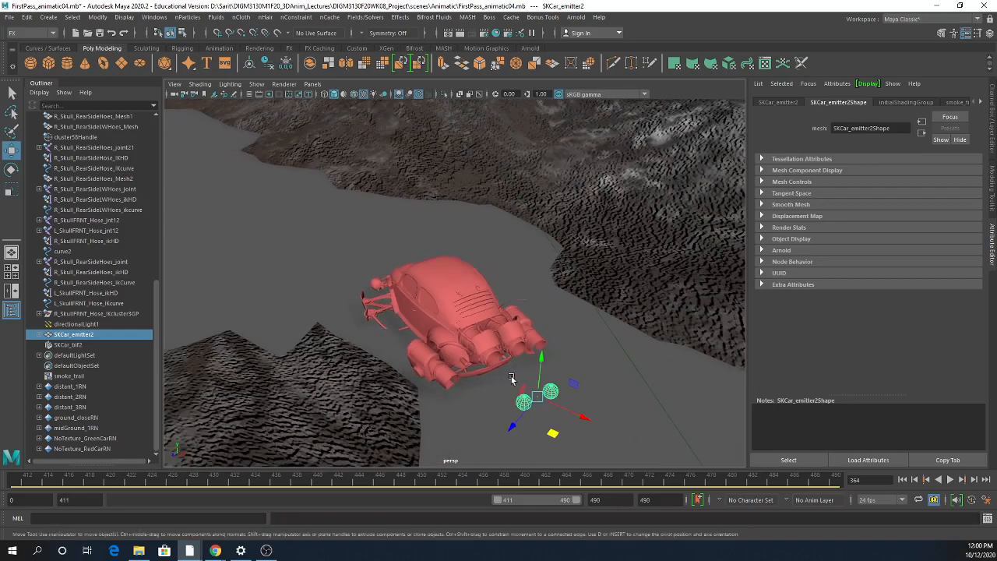
drag(566, 437, 528, 410)
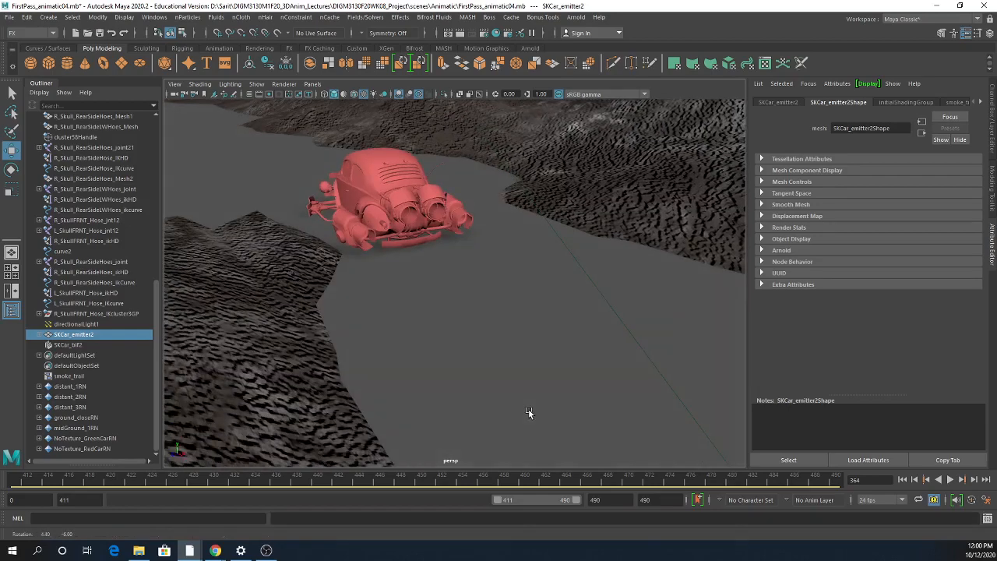
alt+right_drag(528, 410, 422, 272)
drag(416, 187, 475, 267)
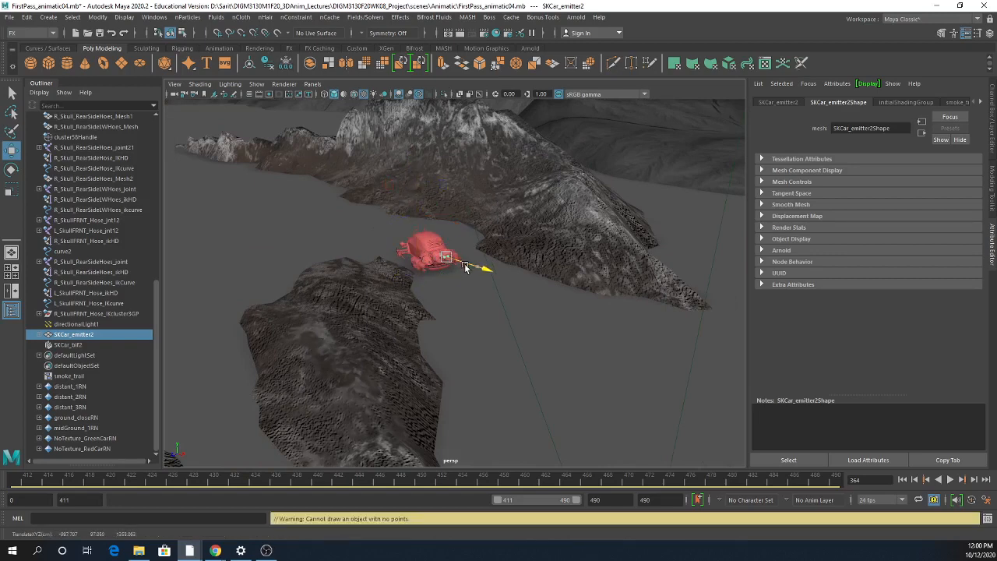
drag(448, 224, 446, 264)
alt+middle_drag(447, 264, 590, 398)
drag(667, 399, 605, 383)
drag(565, 410, 581, 389)
- Lower SKCar_emitter2 and line up its two spheres with the red car's twin central exhausts
key(f)
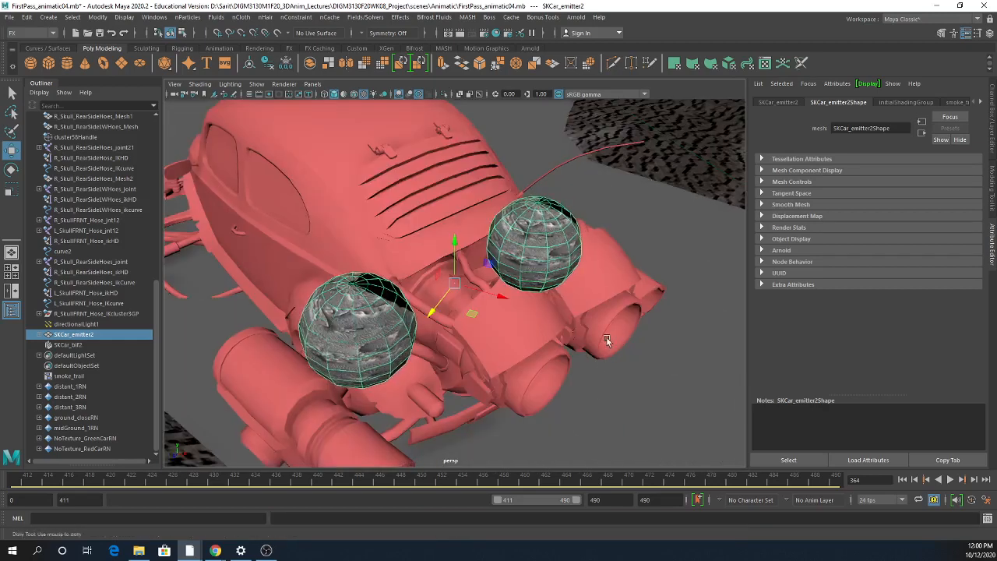
scroll(569, 331, down, 3)
drag(455, 248, 454, 428)
alt+right_drag(546, 405, 439, 390)
drag(434, 441, 587, 356)
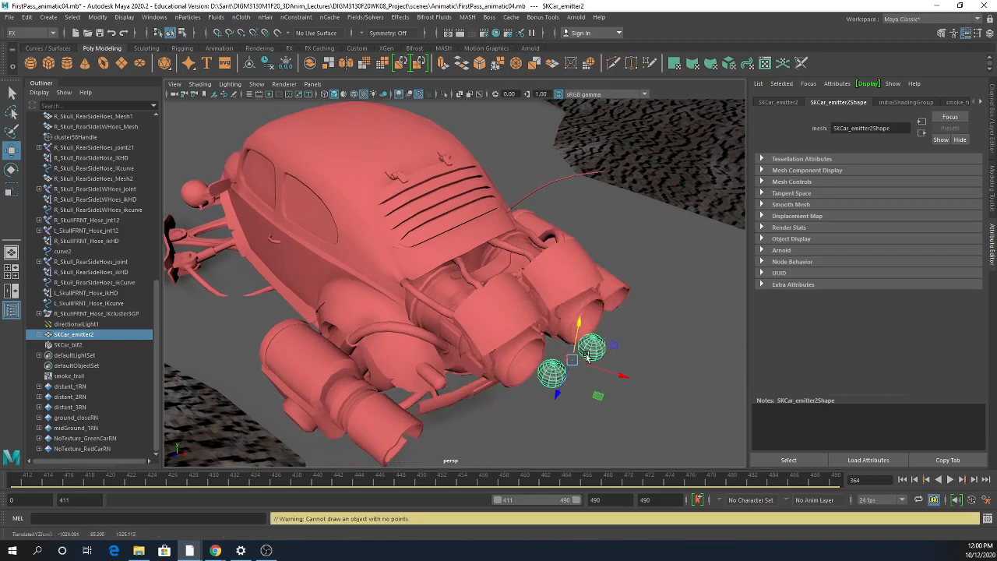
drag(604, 399, 585, 383)
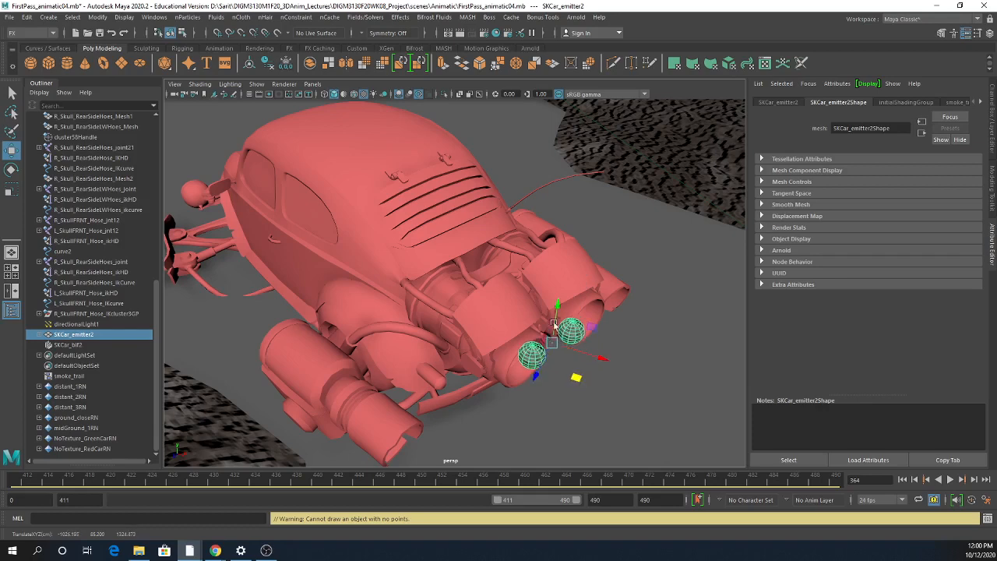
drag(560, 306, 638, 411)
- Set the X, Y and Z scale of SKCar_emitter2 to 2.5 so its spheres suit the exhaust openings
key(r)
drag(569, 402, 570, 400)
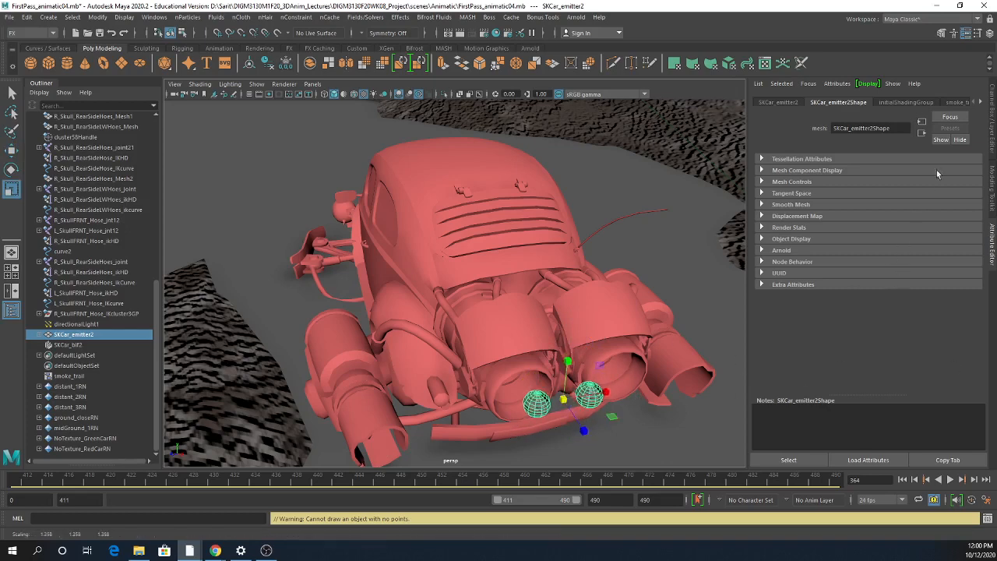
click(994, 132)
drag(962, 163, 966, 180)
key(Return)
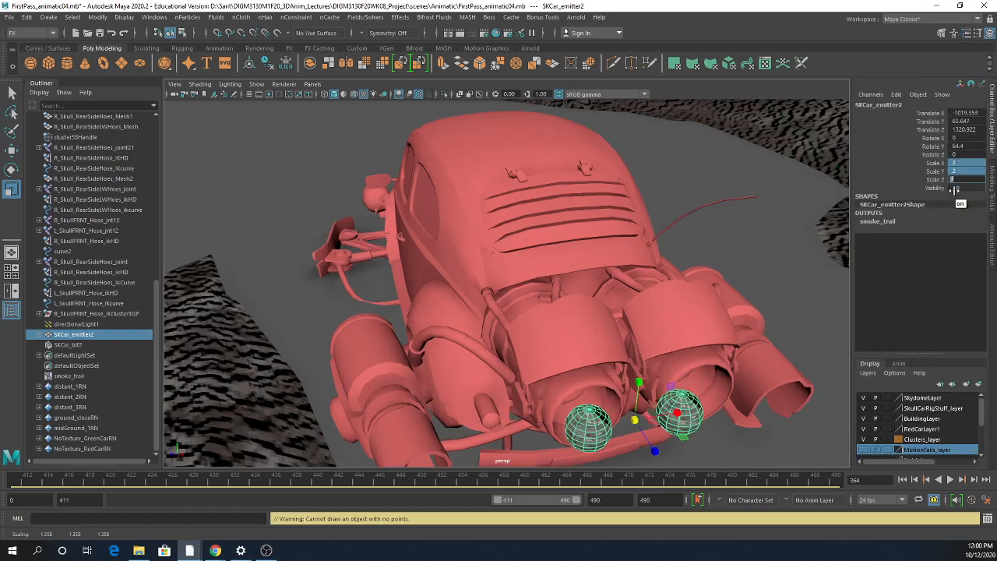
text(2)
key(Return)
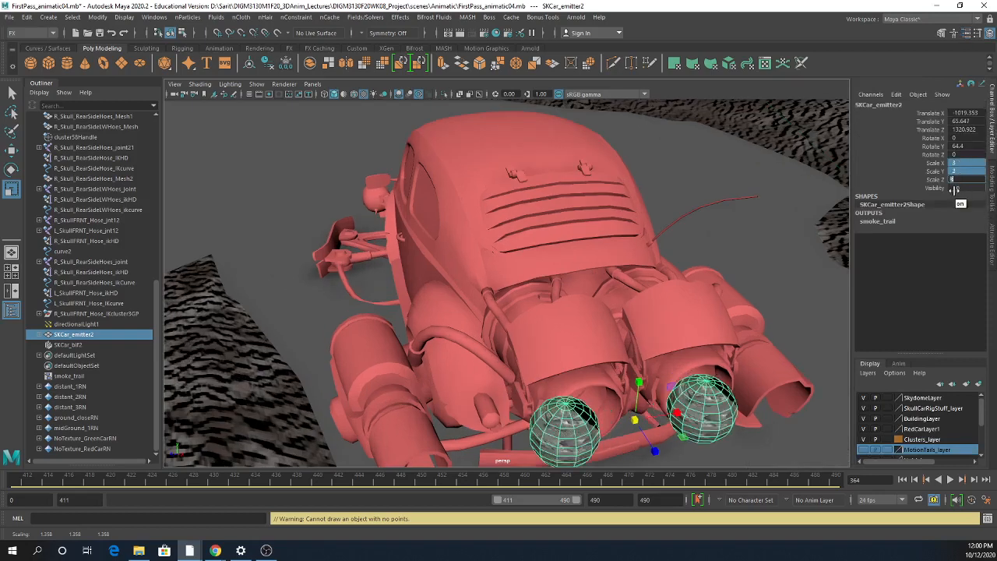
key(Return)
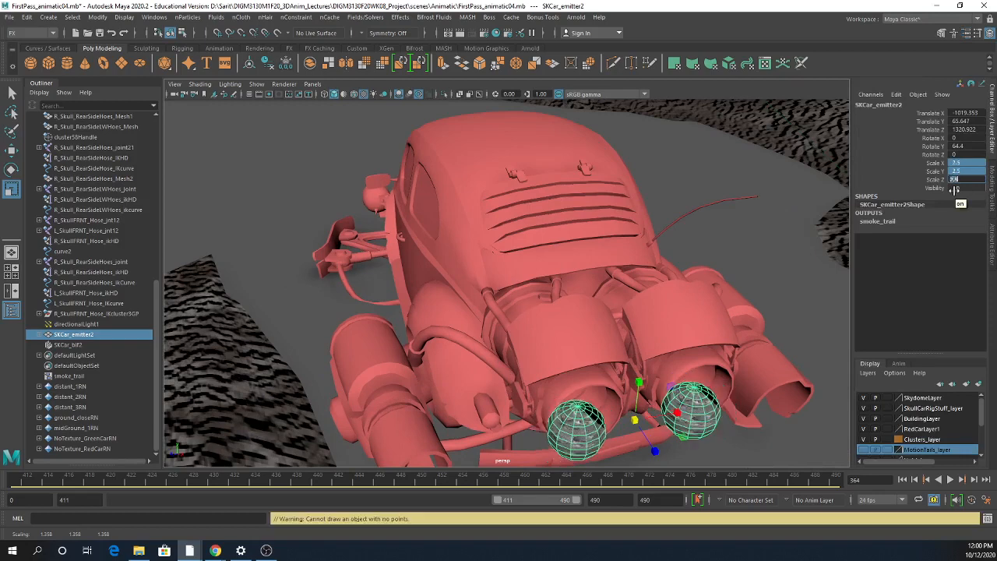
- Fit SKCar_emitter2's two spheres into the red car's twin central exhausts and enlarge their uniform scale to about 2.76
key(w)
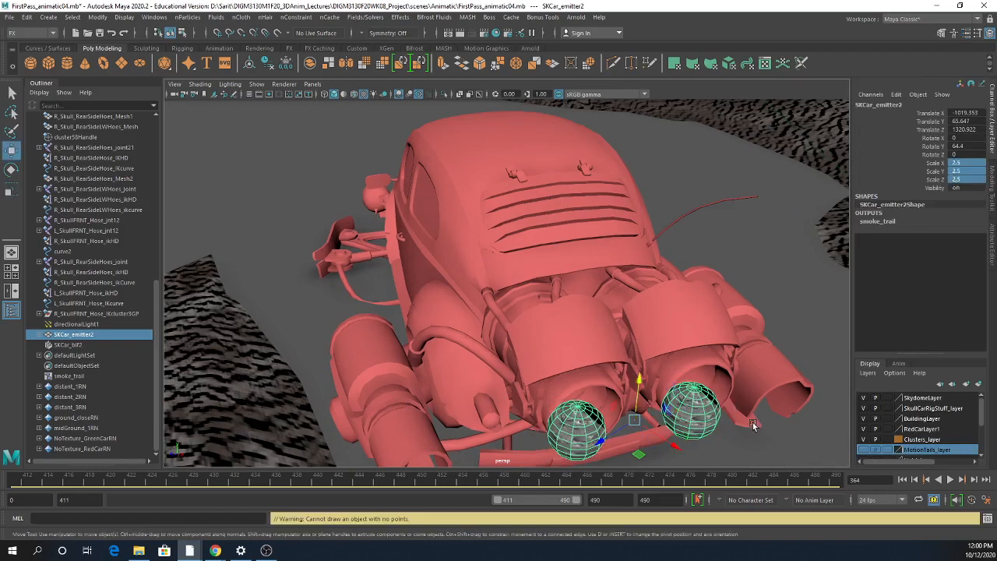
drag(632, 442, 597, 400)
alt+right_drag(683, 424, 610, 430)
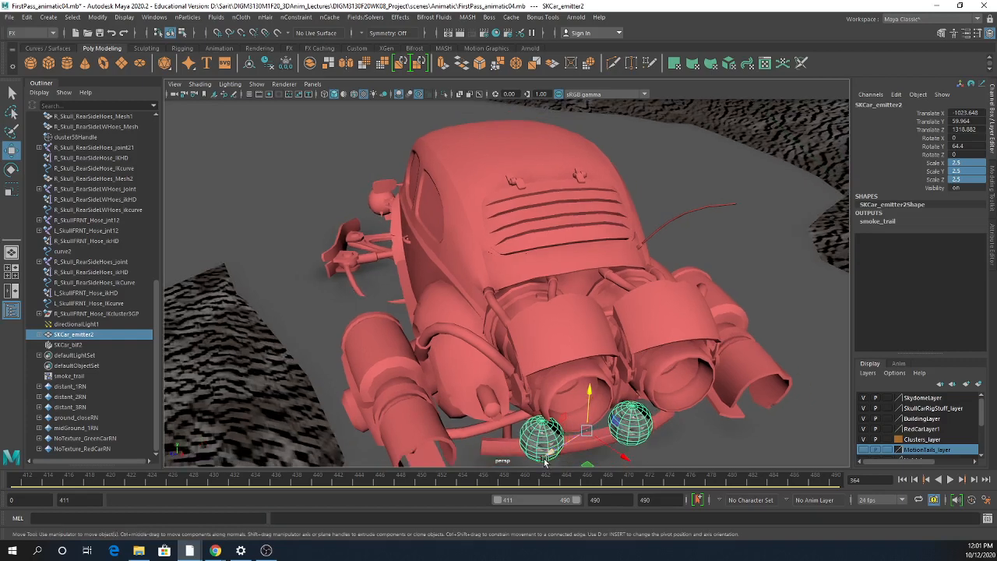
drag(558, 448, 647, 344)
drag(644, 398, 669, 393)
key(r)
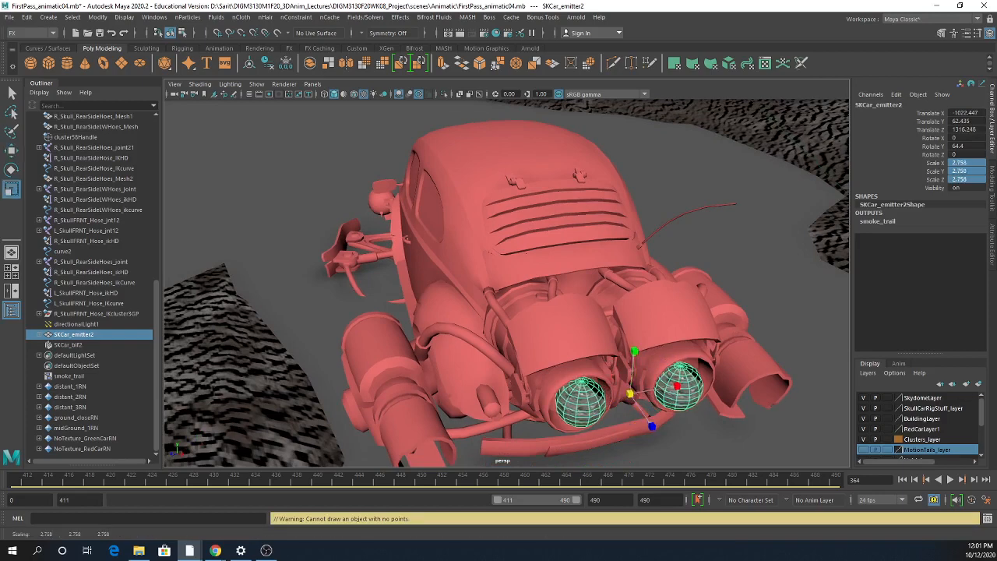
key(w)
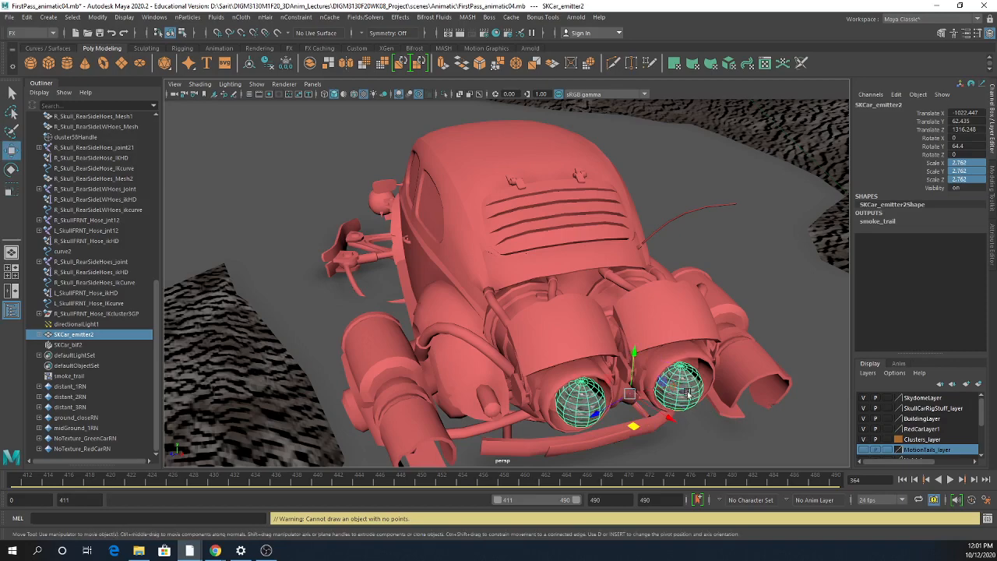
drag(671, 419, 616, 418)
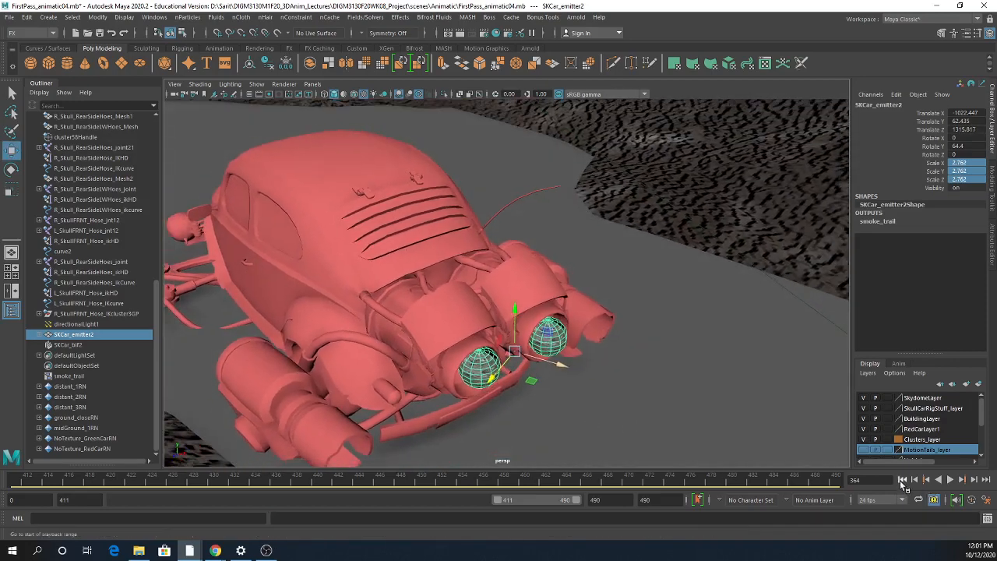
- Go to frame 411 and move SKCar_emitter2 across the terrain to the grey skull car
click(903, 480)
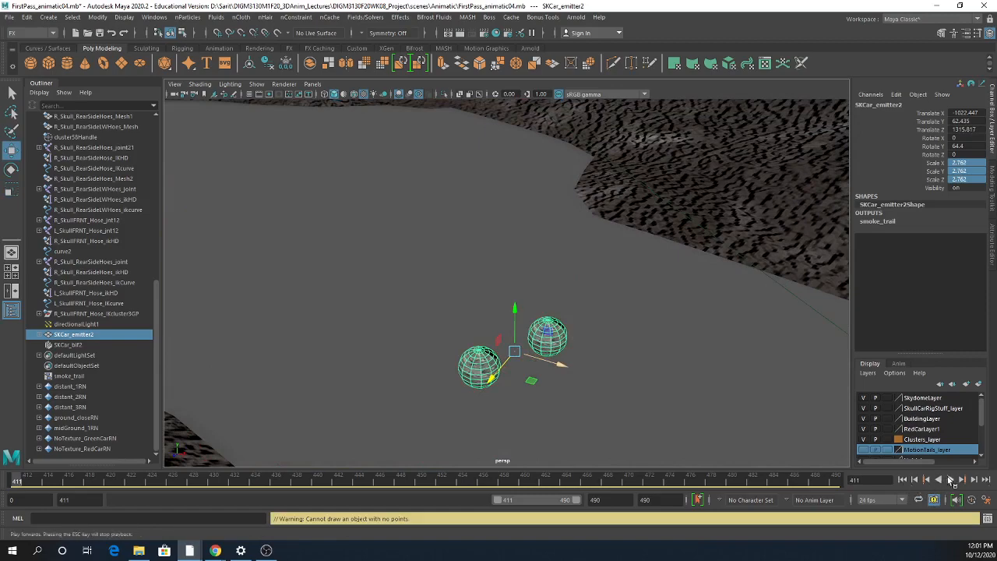
alt+right_drag(697, 376, 233, 334)
alt+right_drag(608, 351, 389, 328)
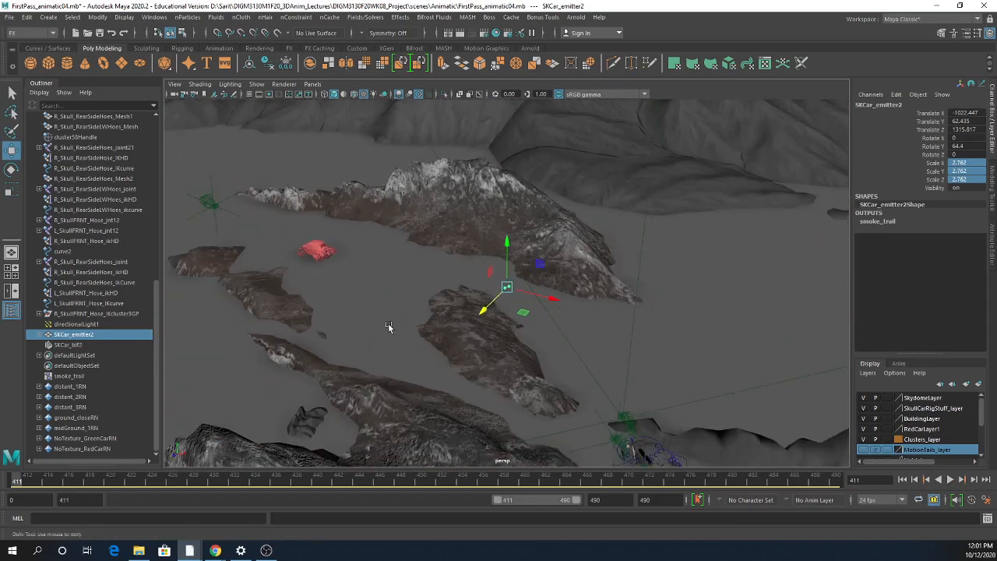
alt+drag(389, 328, 484, 359)
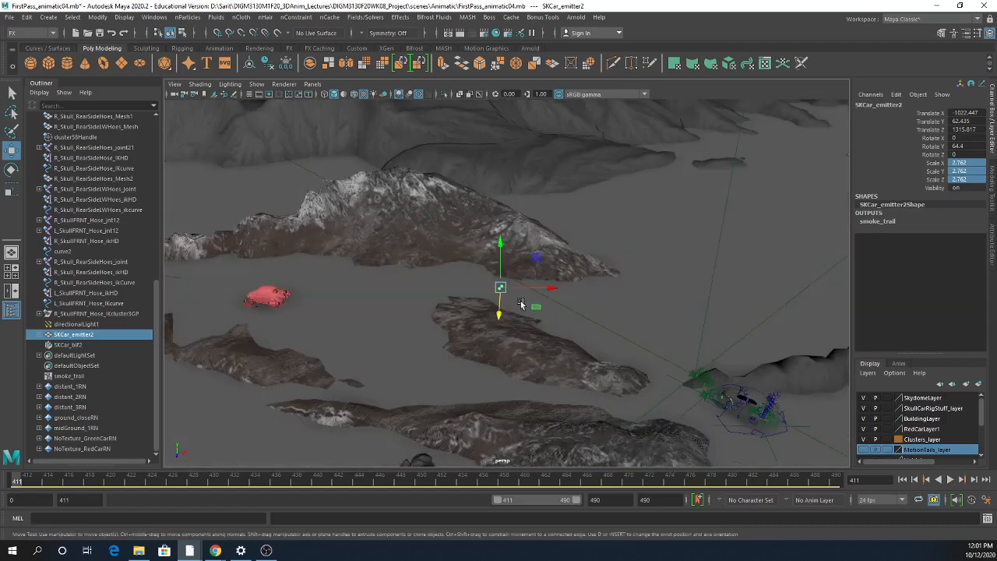
drag(535, 306, 806, 439)
alt+right_drag(785, 443, 754, 438)
alt+middle_drag(754, 438, 618, 339)
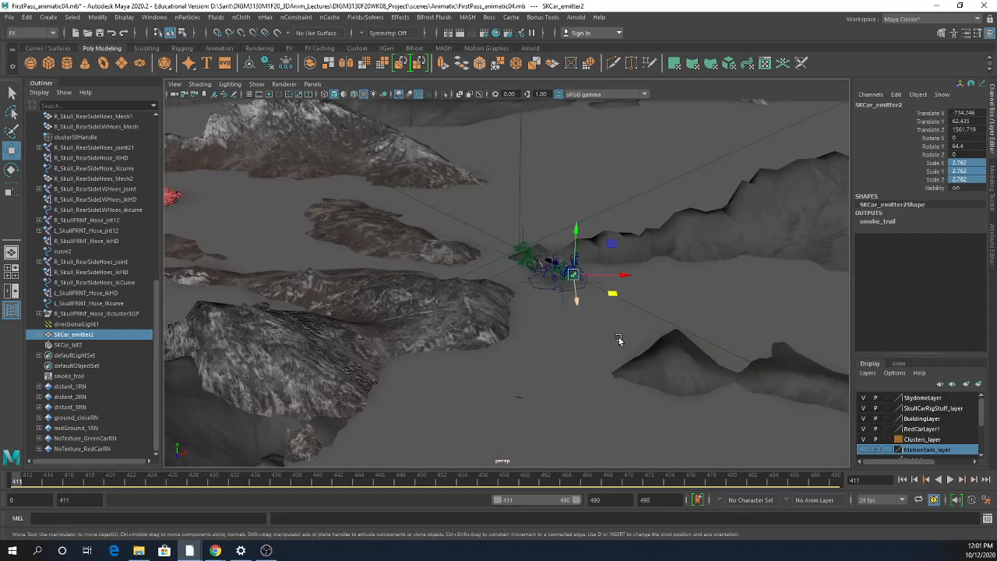
- Seat SKCar_emitter2's spheres in the skull car's twin rear exhausts, rotating it to about 49.6 degrees in Y
key(f)
mouse_move(619, 338)
alt+mouse_down()
mouse_move(487, 279)
mouse_move(506, 136)
alt+mouse_up()
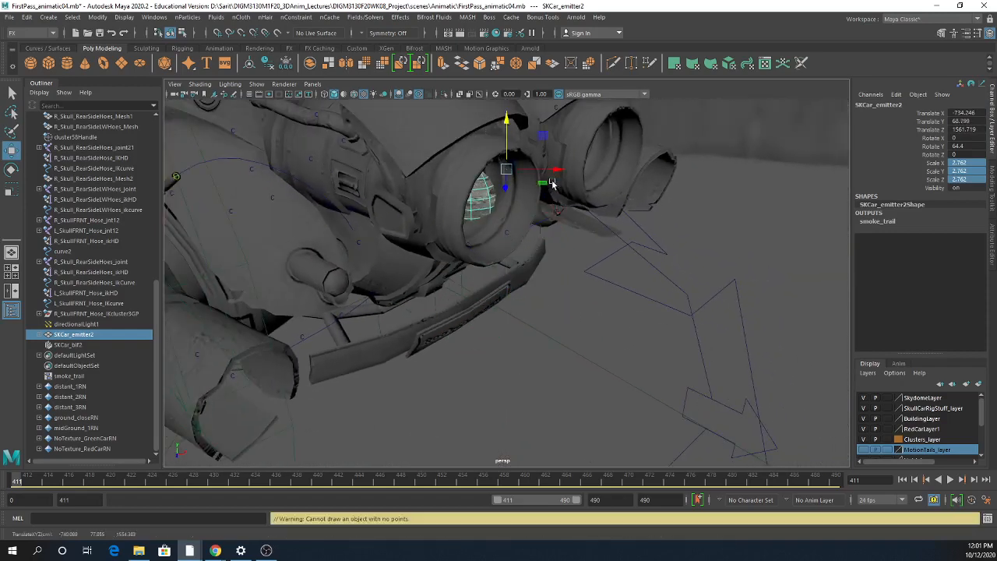
drag(551, 183, 557, 231)
key(e)
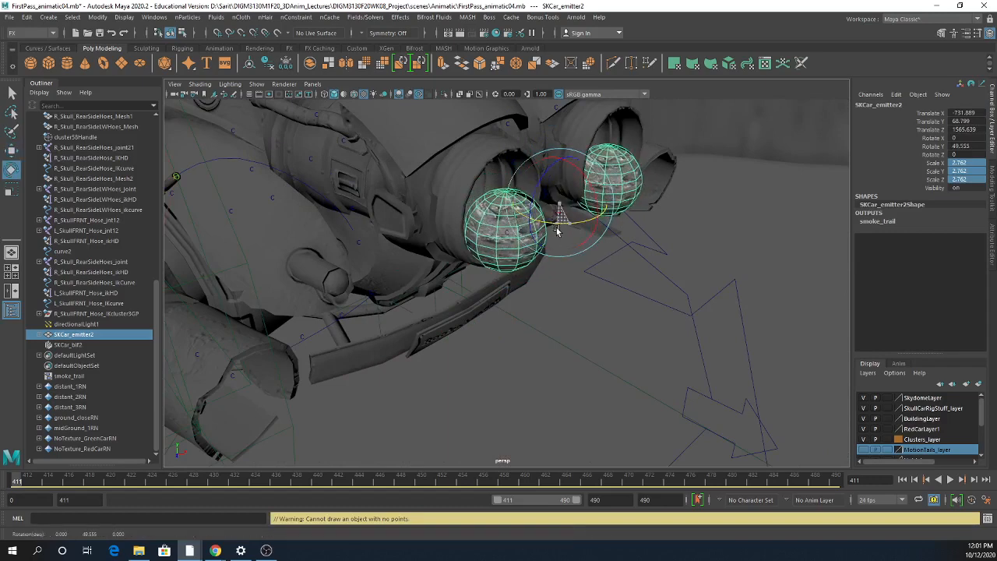
key(w)
drag(561, 177, 561, 154)
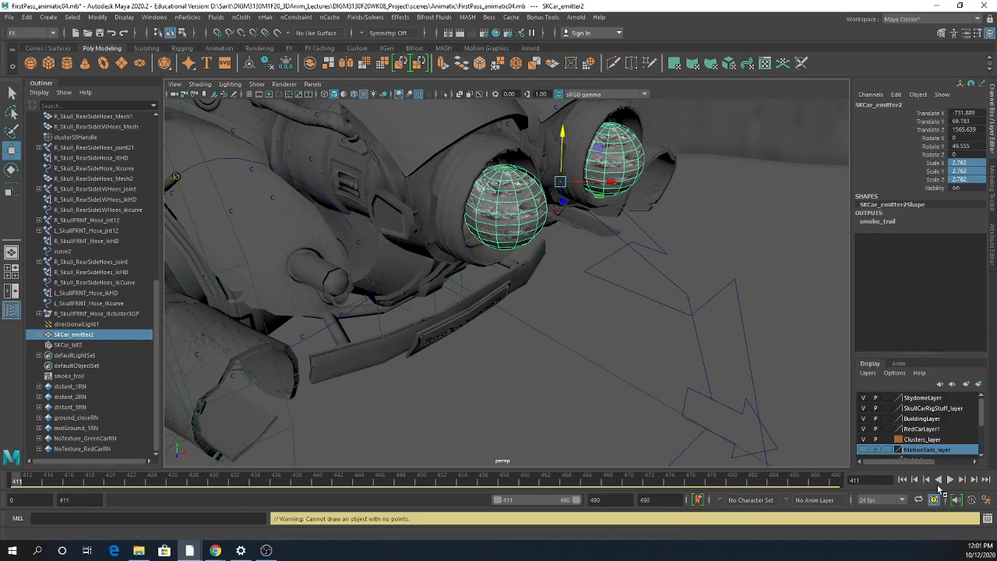
- Test the playback, extend the playback range to start at frame 34 and rewind to that frame
click(950, 480)
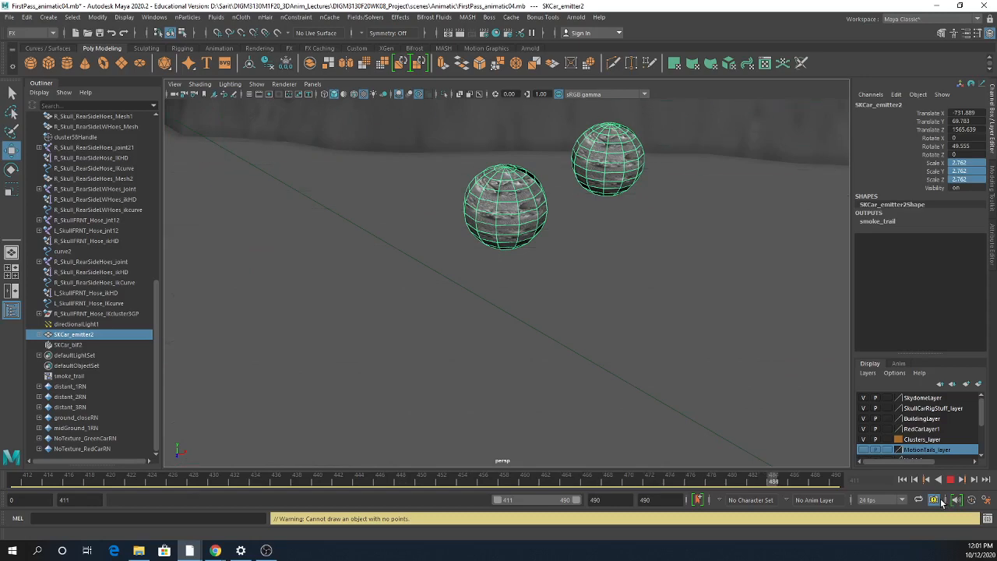
click(950, 479)
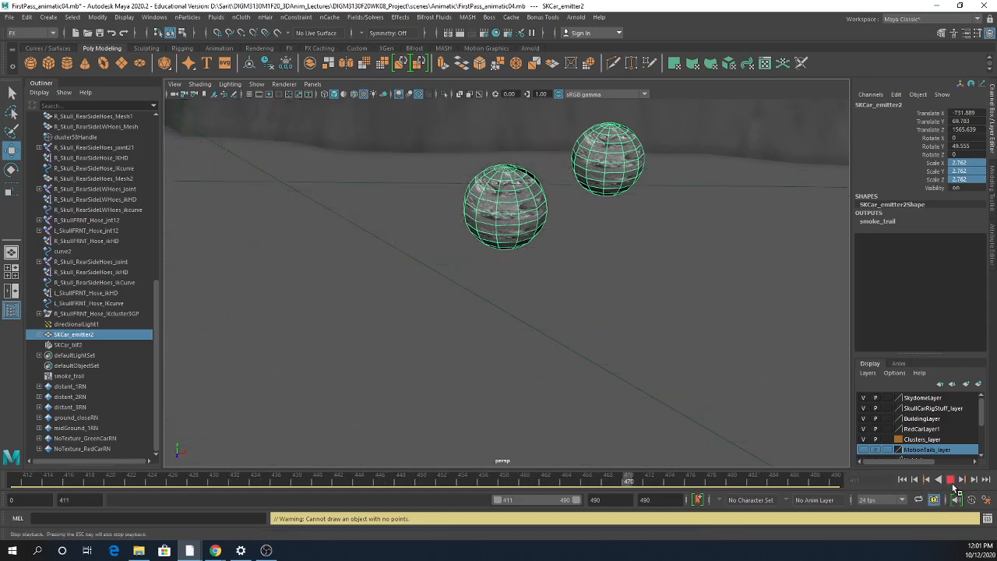
drag(42, 485, 15, 486)
drag(495, 502, 144, 503)
drag(87, 482, 1, 490)
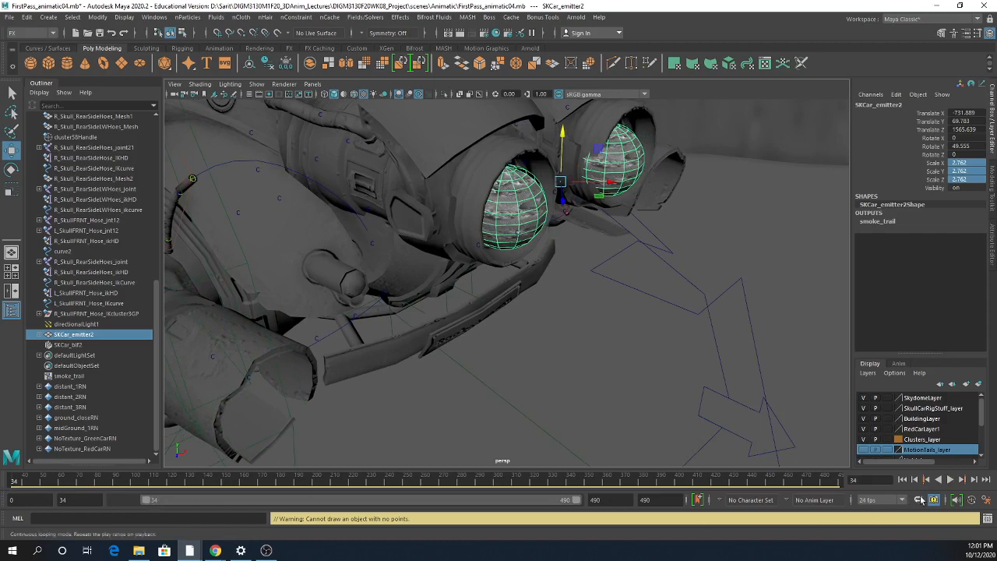
- Play the animation from frame 34 and watch the emitter spheres at the skull car's rear exhausts
click(950, 479)
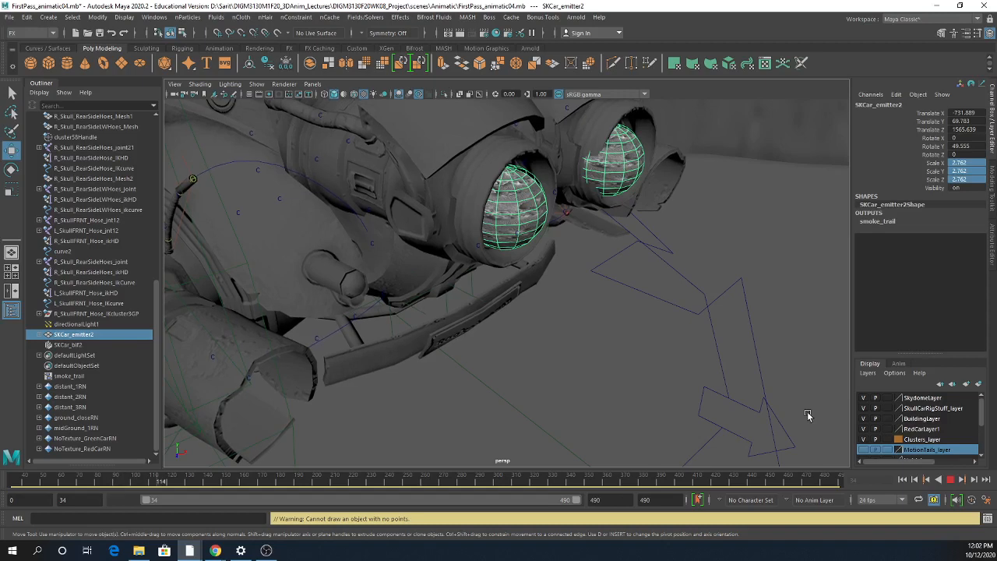
alt+right_drag(810, 407, 530, 384)
alt+middle_drag(530, 384, 528, 421)
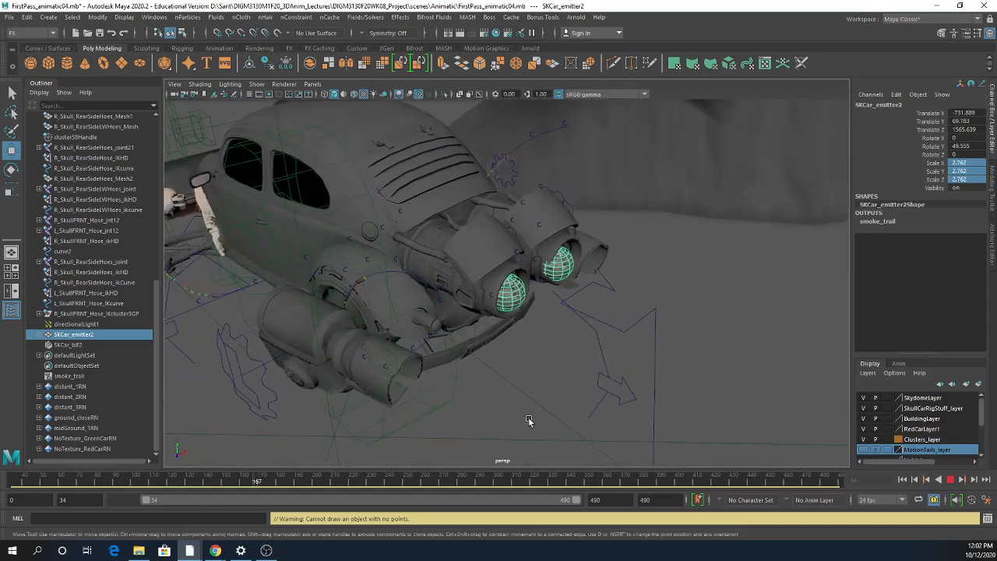
alt+right_drag(528, 421, 639, 414)
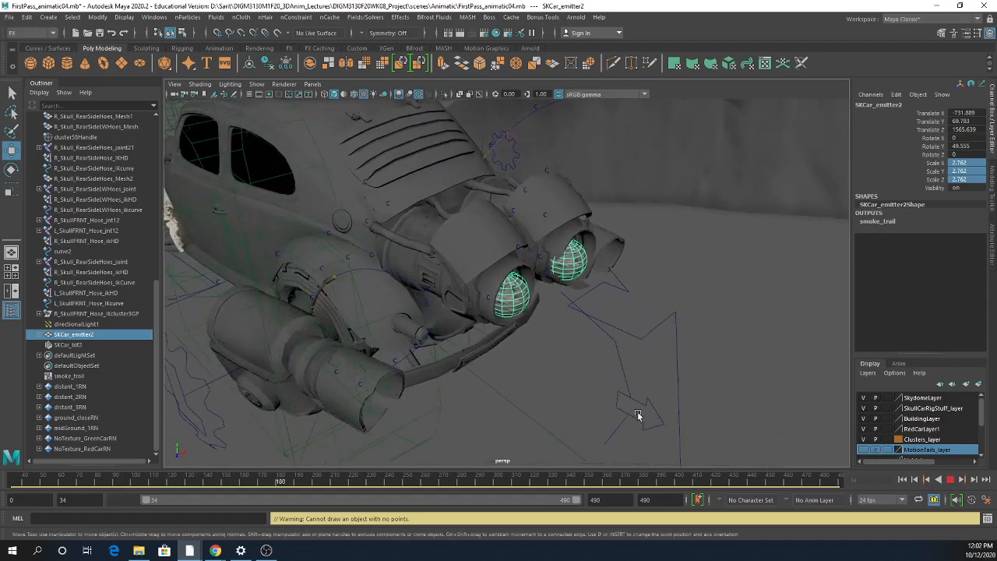
- Unparent SKCar_bif1 from SKCar_emitter2, reselect the emitter and stop the playback
click(39, 335)
click(78, 344)
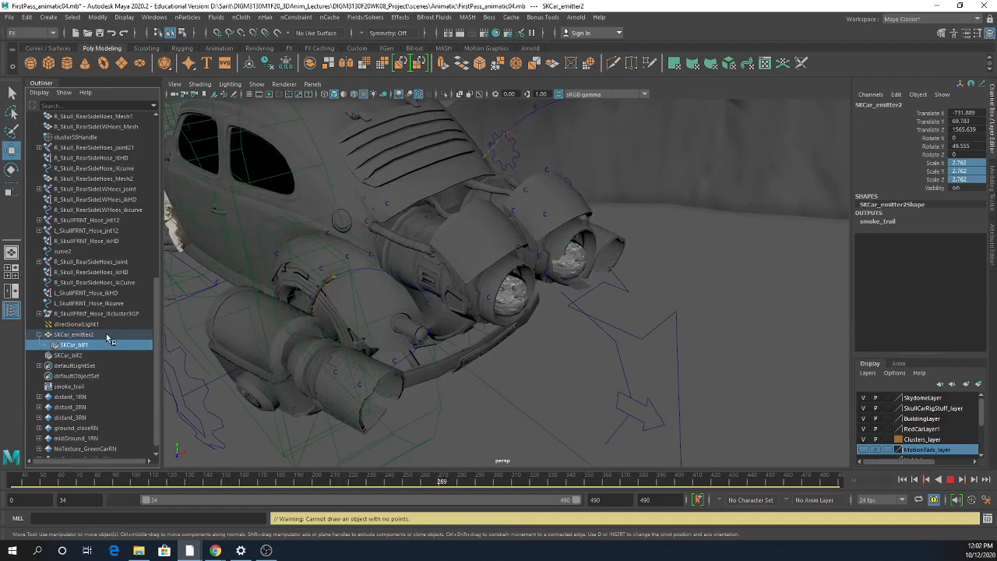
key(shift+p)
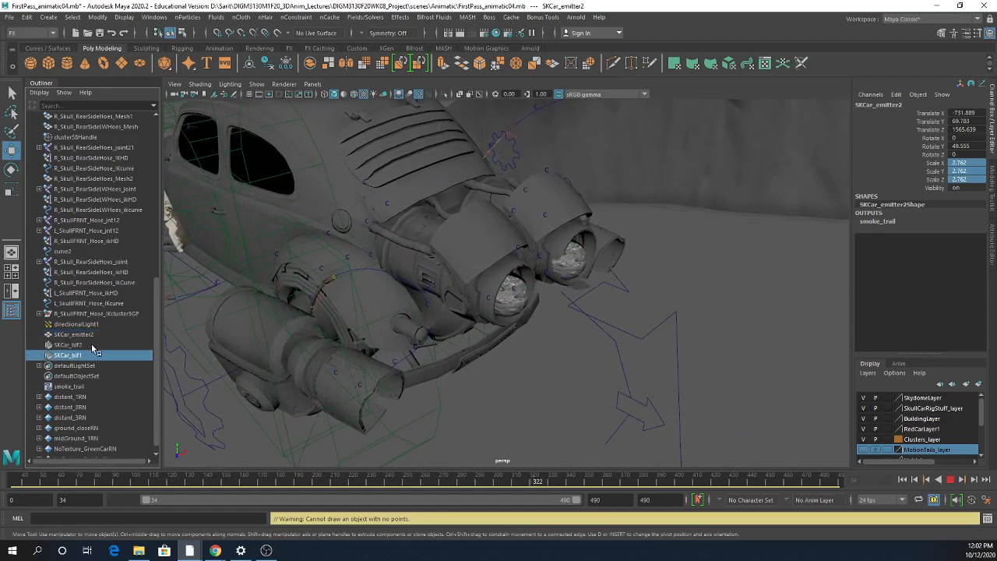
click(89, 345)
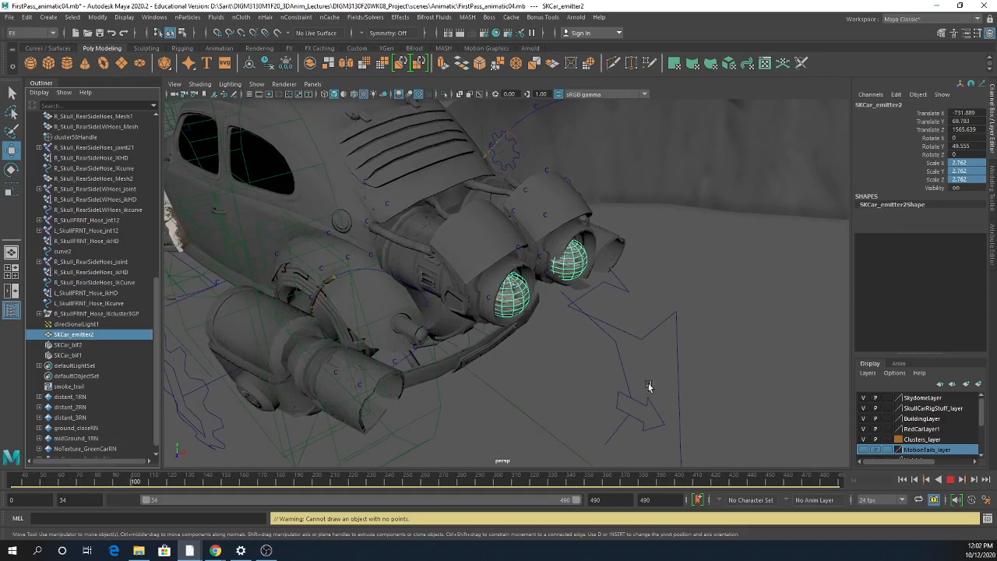
key(Escape)
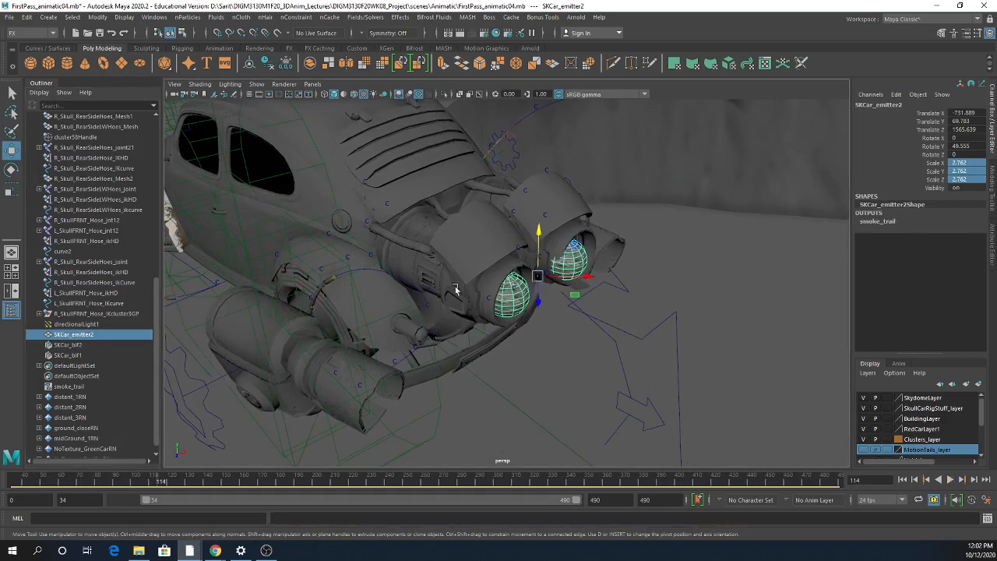
- Check the Ai Motion Blur Mode options of SKCar_bif2 and keep Auto
click(67, 345)
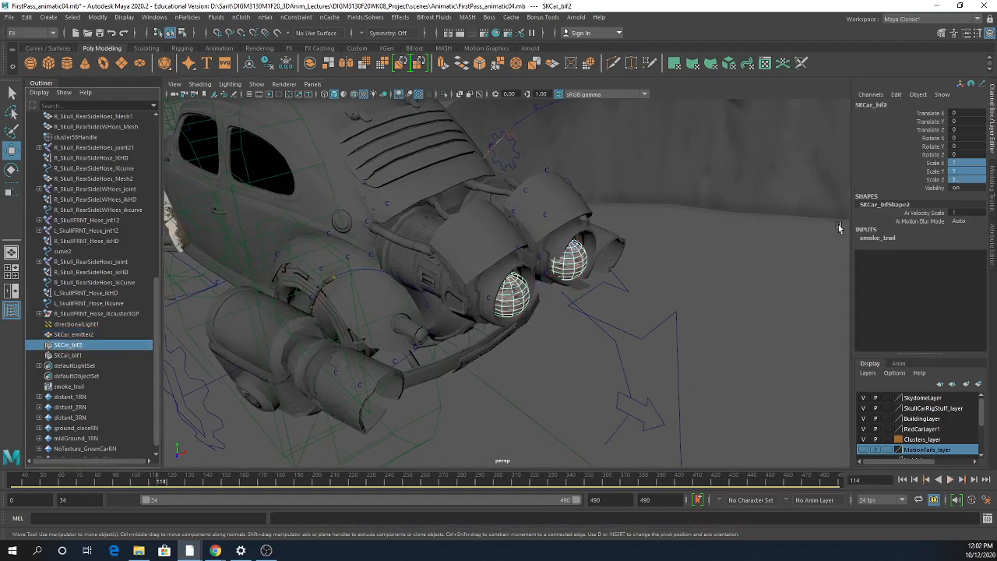
click(958, 221)
click(935, 272)
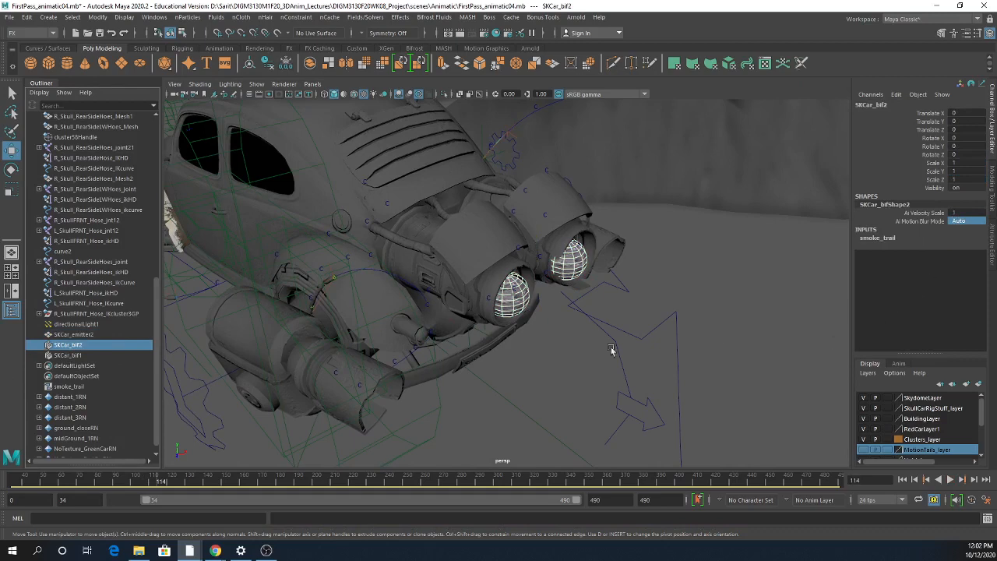
- Replay the animation from frame 34 to check for smoke at the exhausts, stopping at frame 200
drag(45, 485, 1, 492)
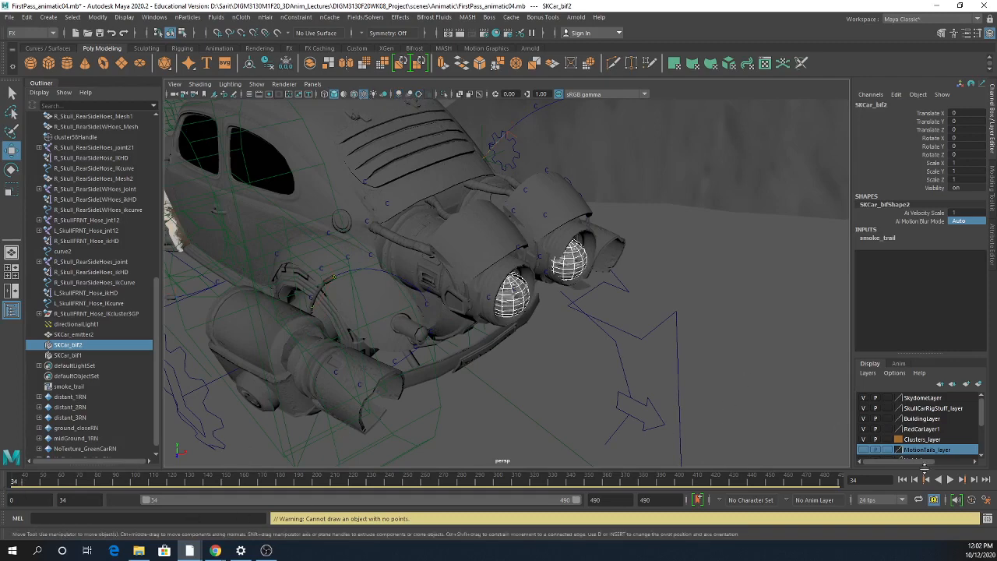
click(950, 480)
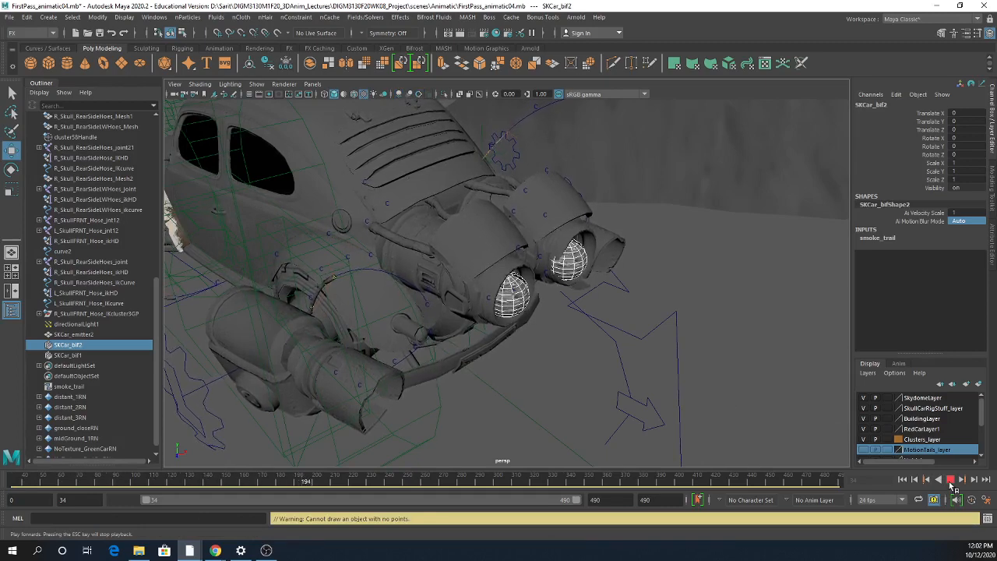
click(951, 480)
- Set the playback speed to Play Every Frame, Max Real-time and test it from frame 34
right_click(719, 480)
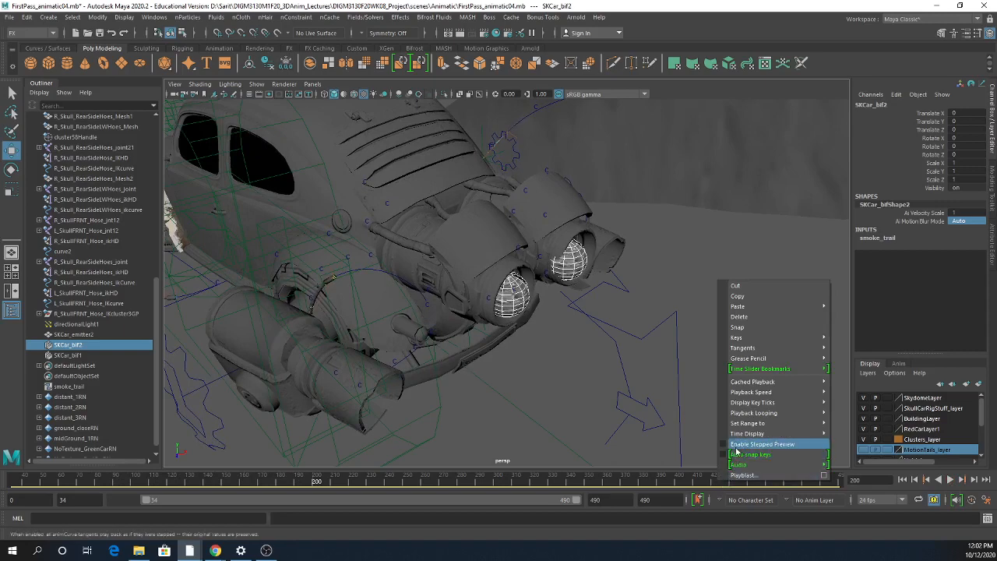
mouse_move(766, 392)
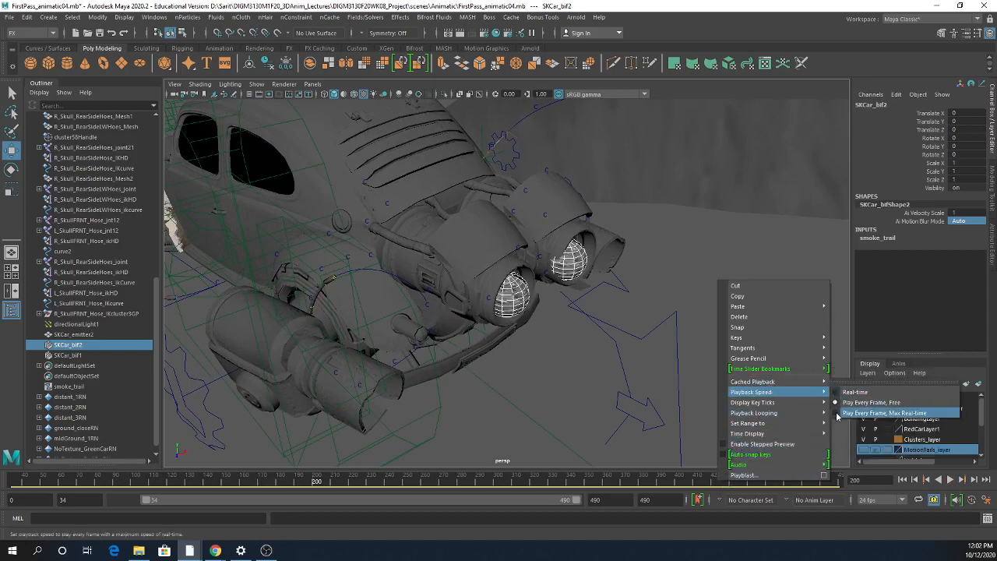
click(885, 413)
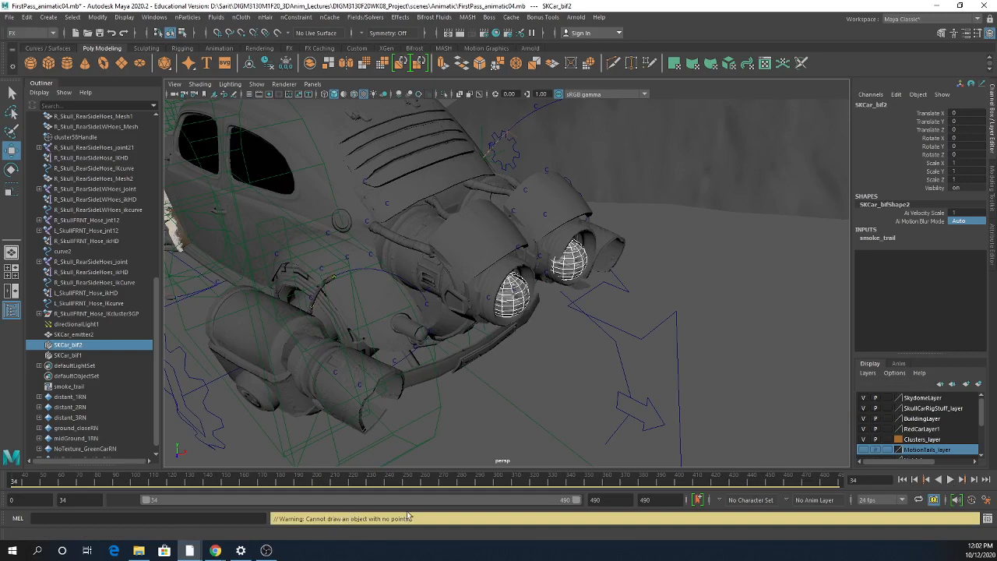
click(951, 480)
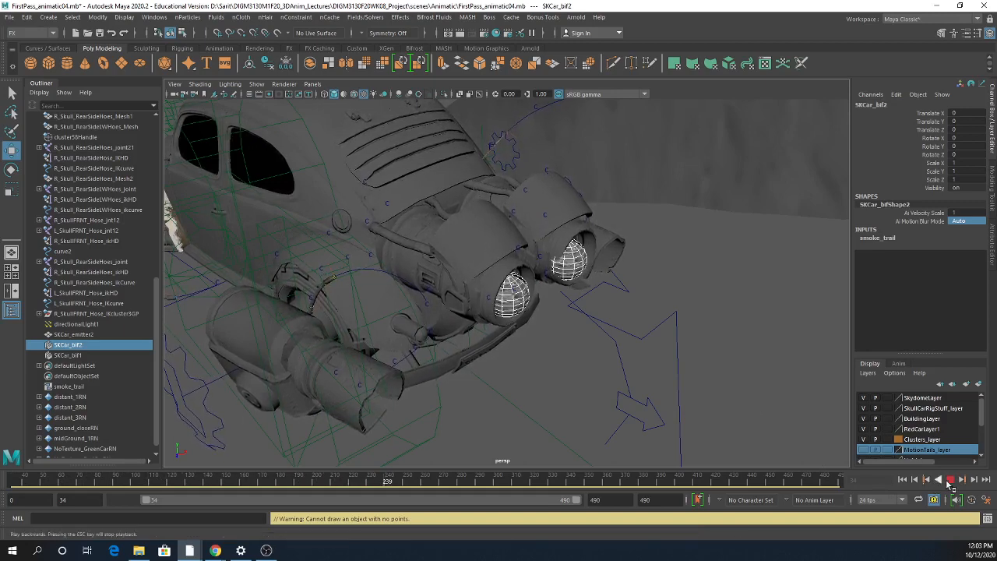
click(950, 479)
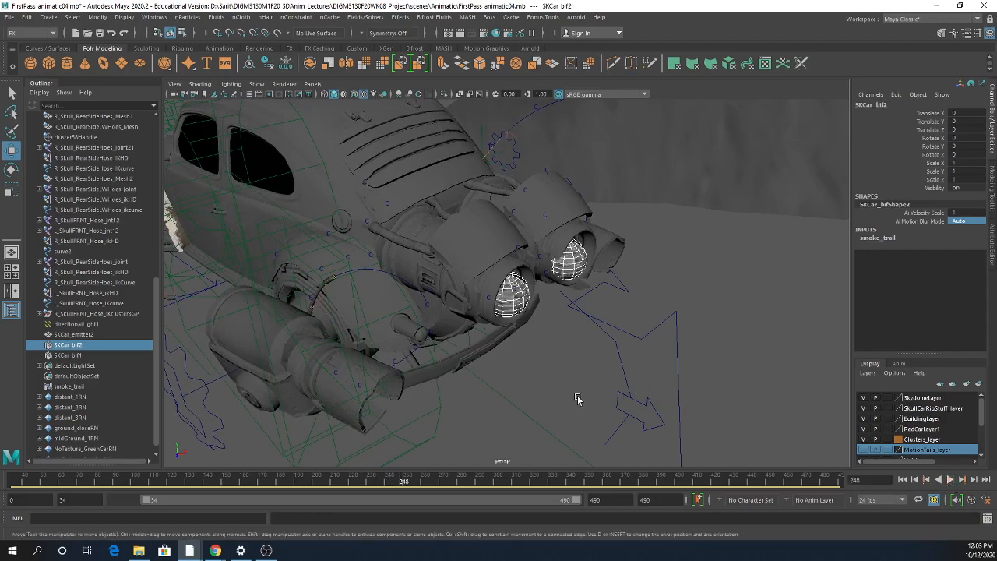
- Select SKCar_emitter2, check RedCar_group's hierarchy and expand GreenCar_group in the Outliner down to Skull_Left_Pivot_CTL
alt+drag(569, 370, 449, 382)
click(76, 335)
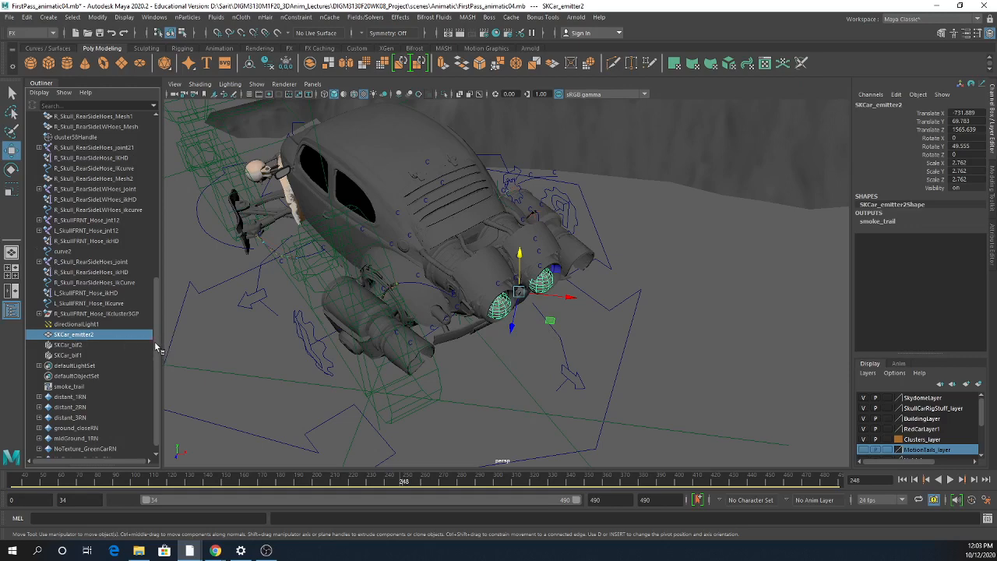
drag(156, 348, 159, 335)
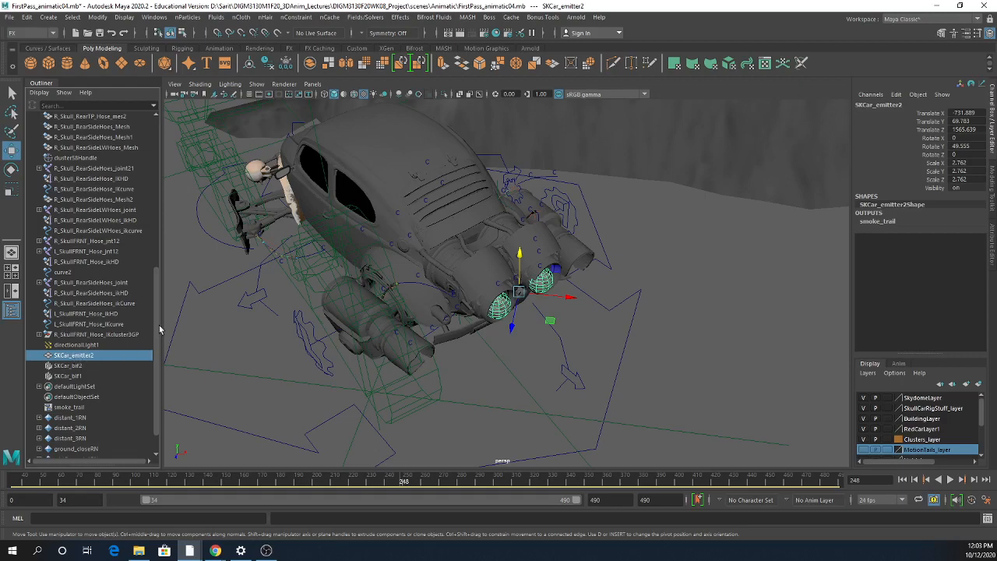
drag(154, 330, 161, 172)
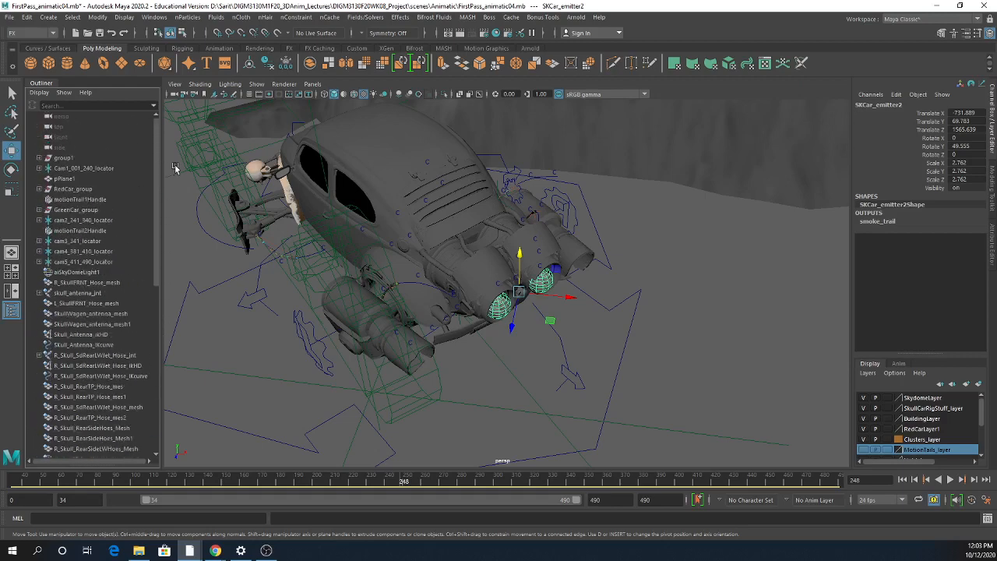
click(39, 189)
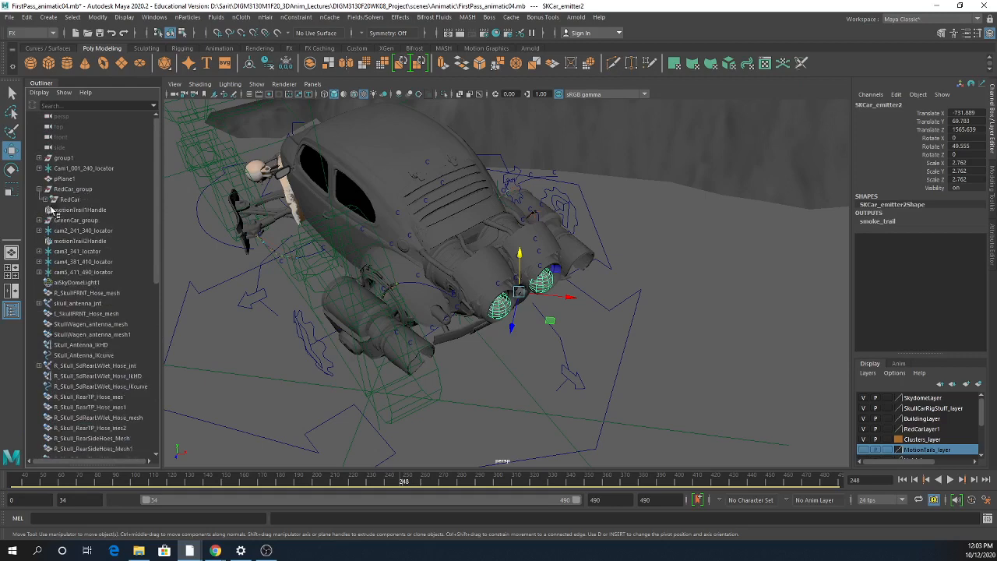
click(48, 199)
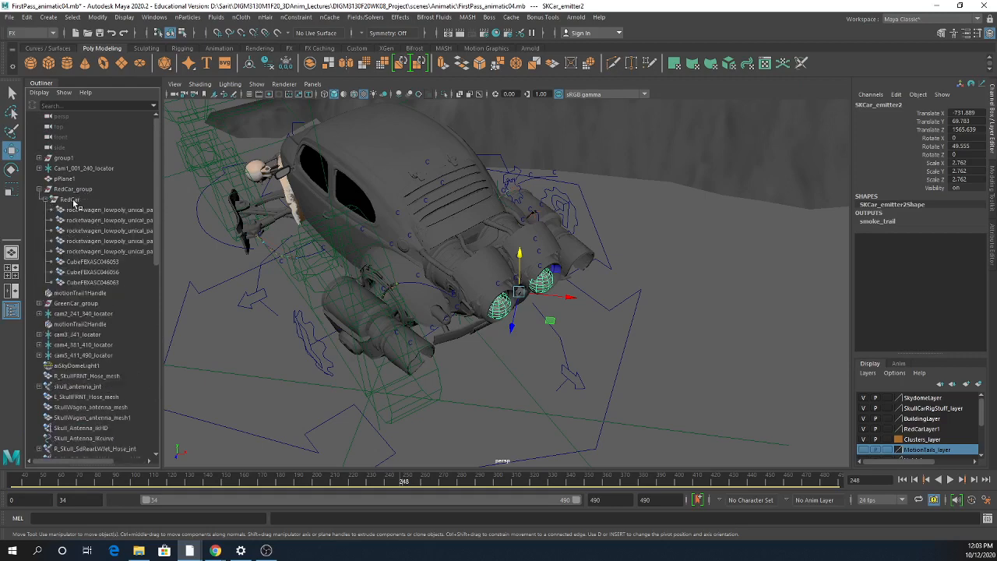
click(39, 303)
click(48, 314)
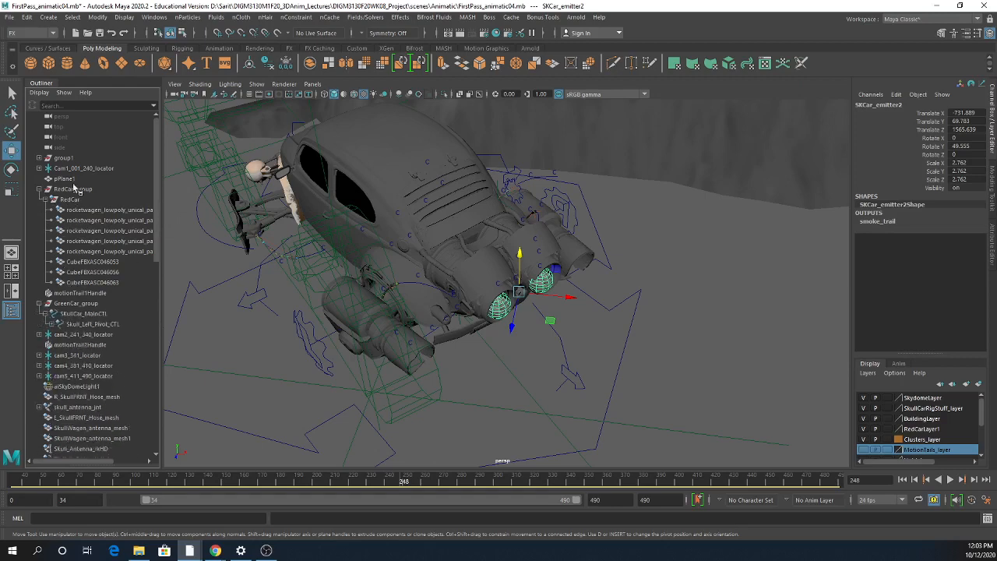
click(39, 189)
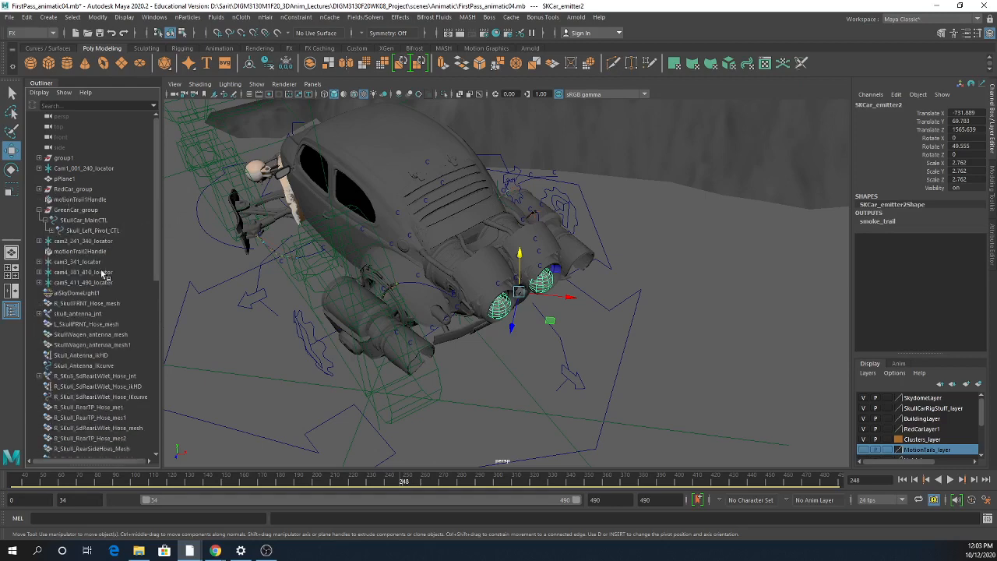
- Expand the skull car's pivot controls from Skull_Left_Pivot_CTL down to SkullCar_GP
click(51, 232)
click(57, 242)
click(64, 251)
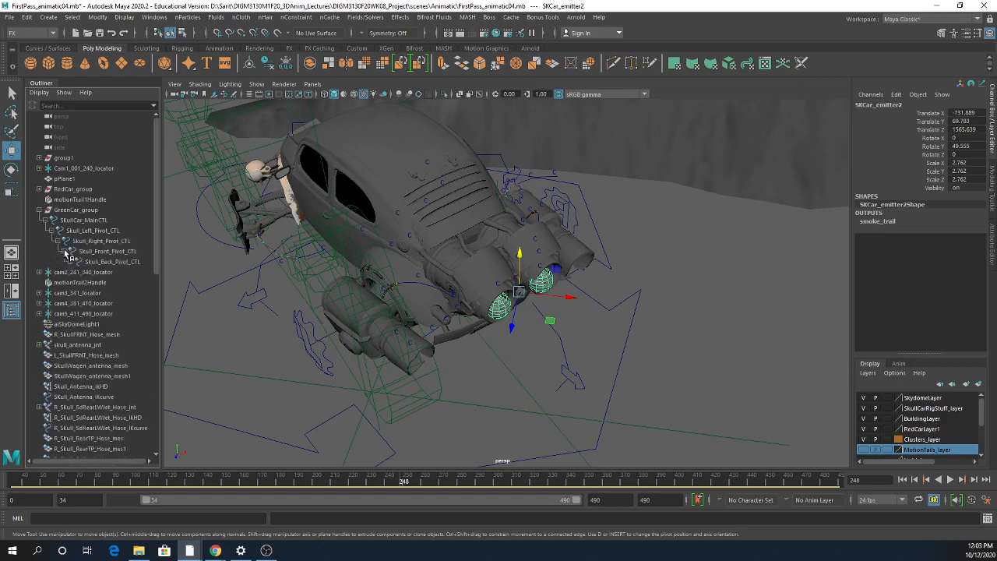
click(70, 263)
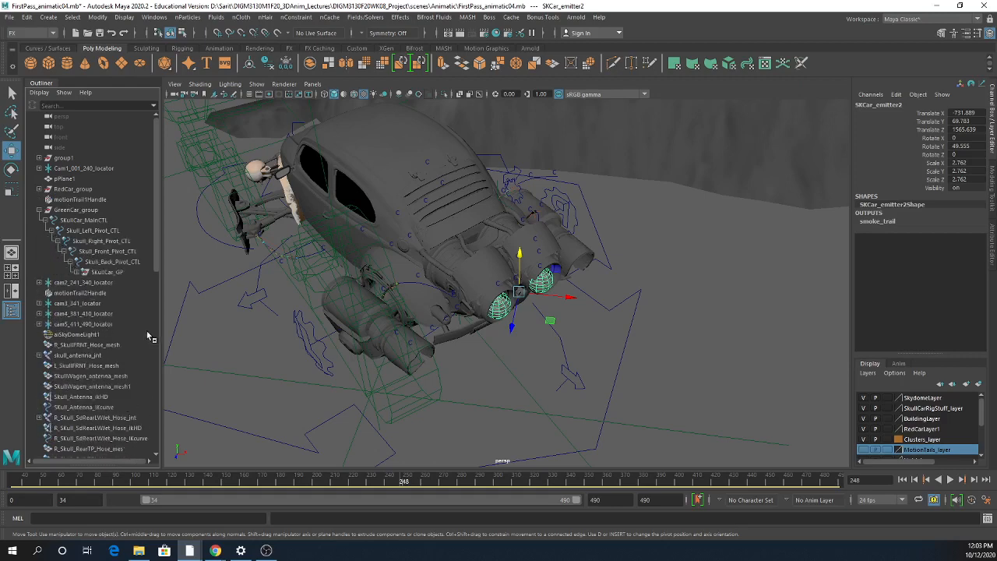
- Inspect SkullCar_GP, Skull_Back_Pivot_CTL and SkullCar_MainCTL in turn to compare which parts of the car each one drives
click(107, 272)
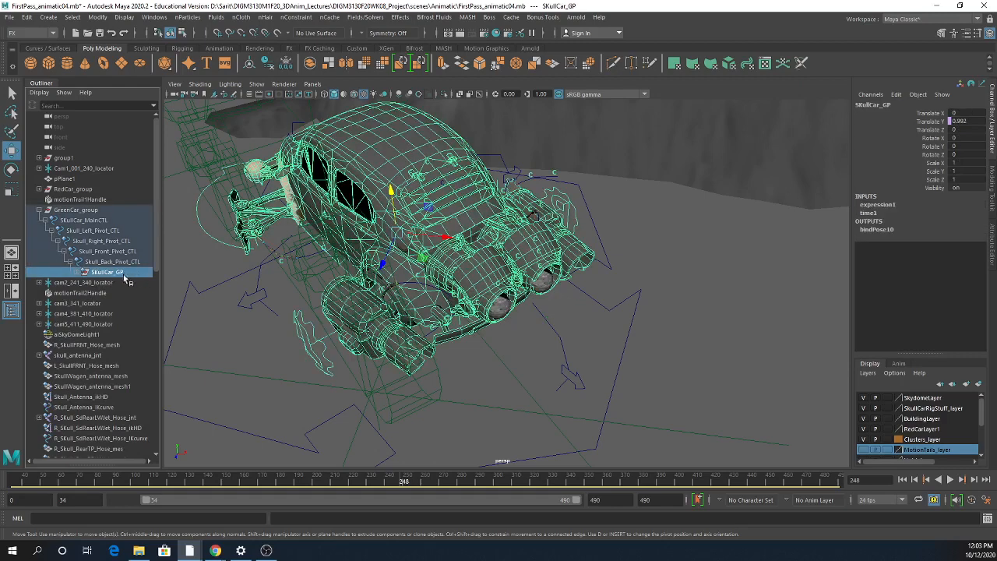
click(121, 262)
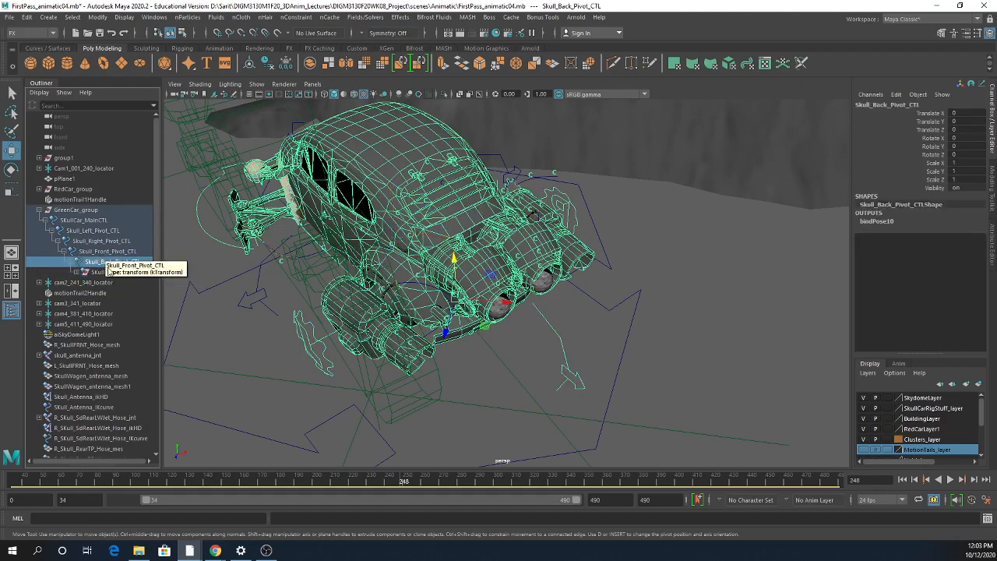
click(89, 221)
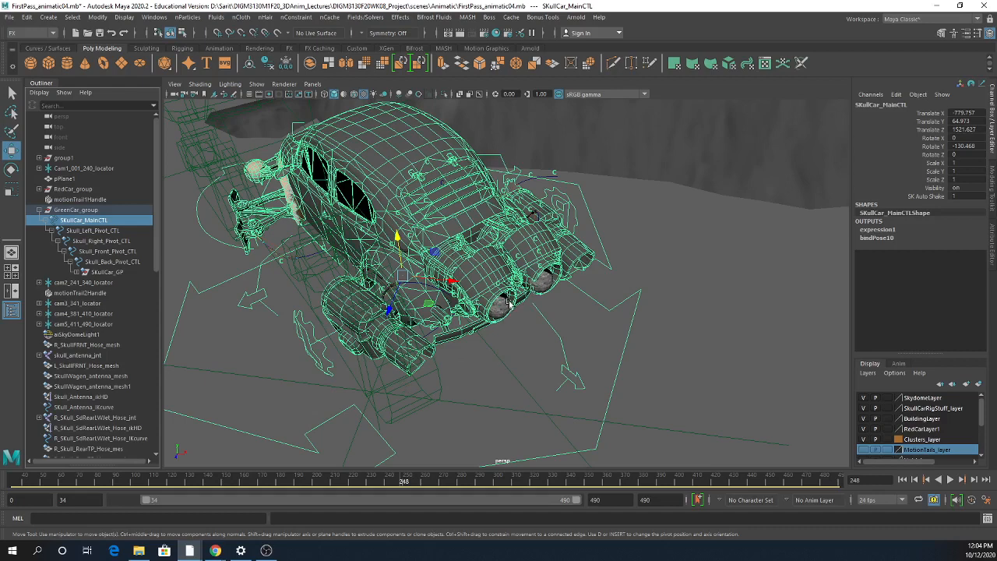
- Parent SKCar_emitter2 under SkullCar_GP and expand the group to check its children
click(115, 274)
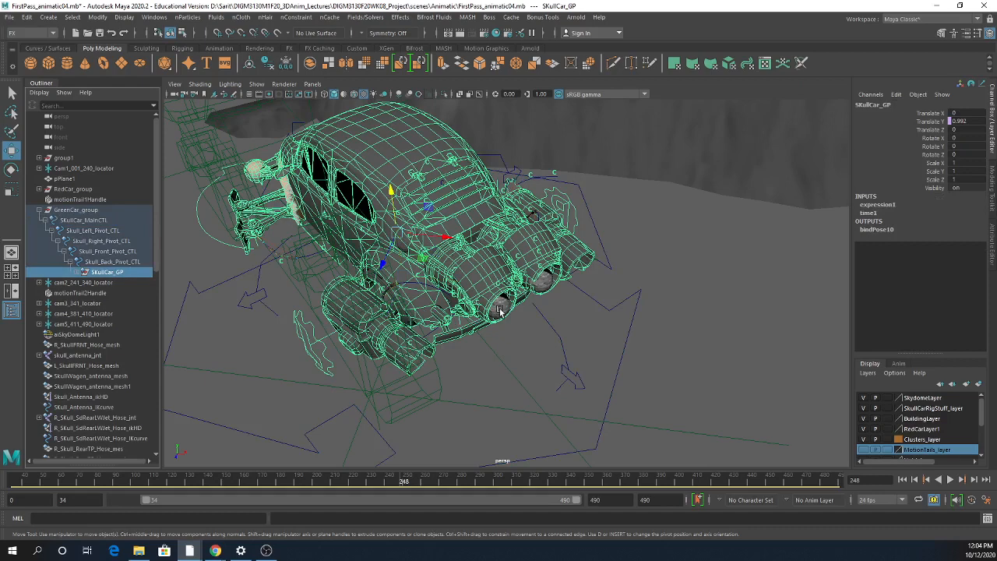
click(500, 311)
ctrl+click(109, 272)
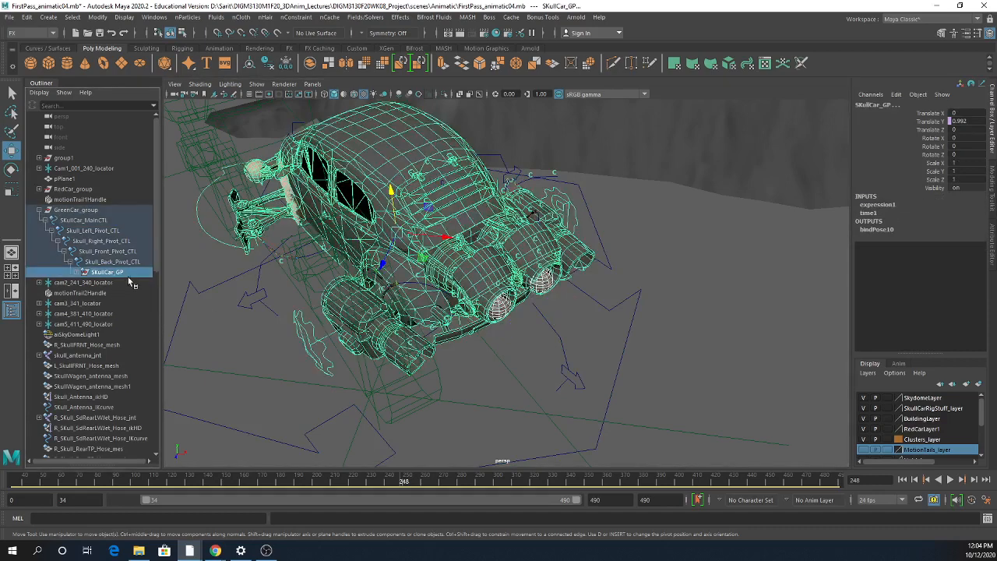
key(p)
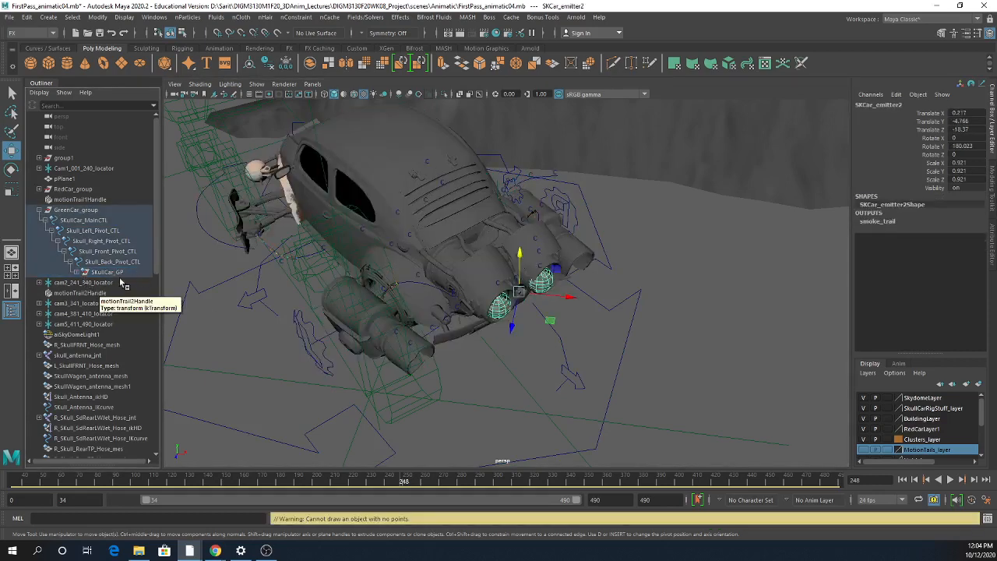
click(77, 272)
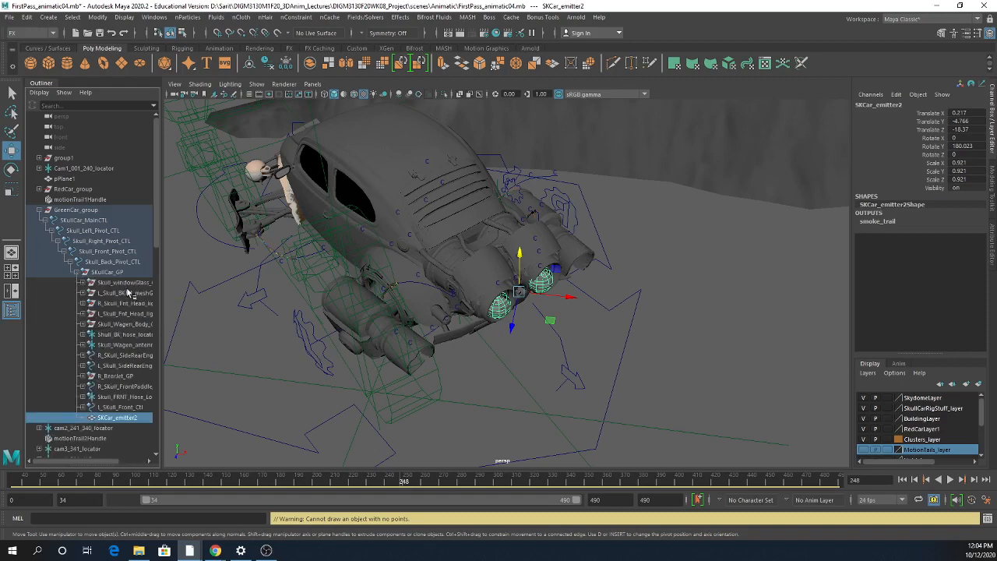
- Test the rig by rotating Skull_Front_Pivot_CTL with the emitter parented to the car, and undo the rotation
click(116, 274)
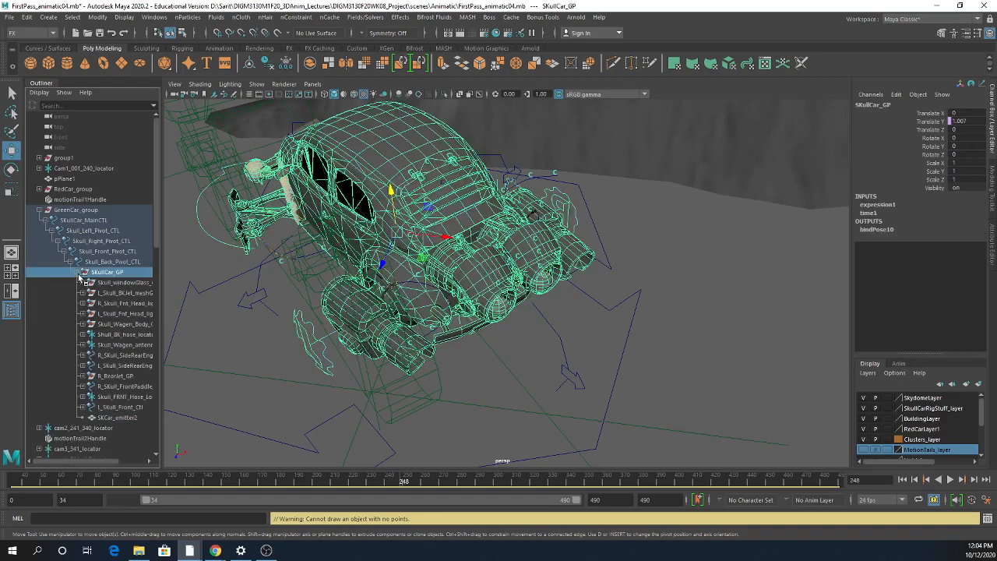
click(121, 243)
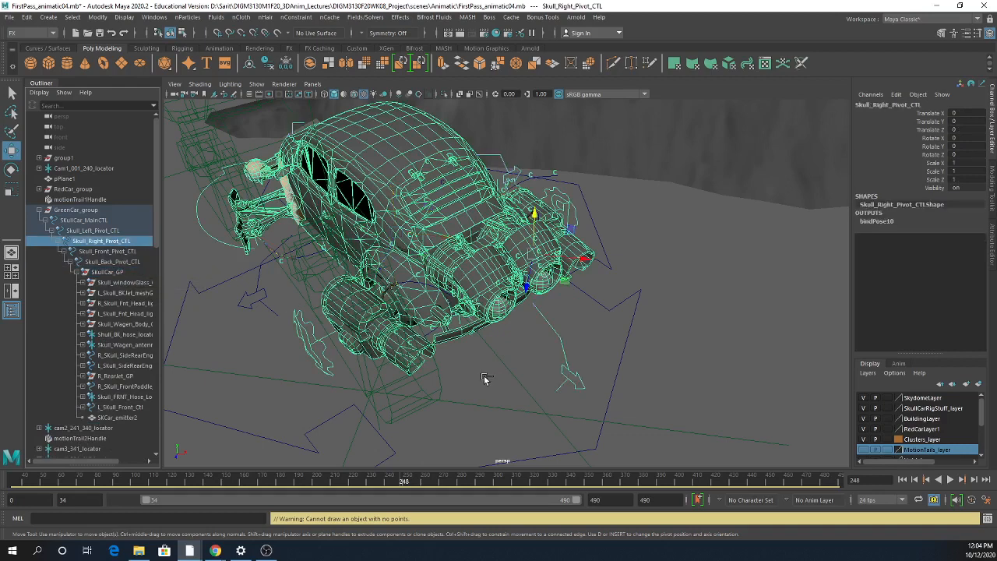
click(109, 252)
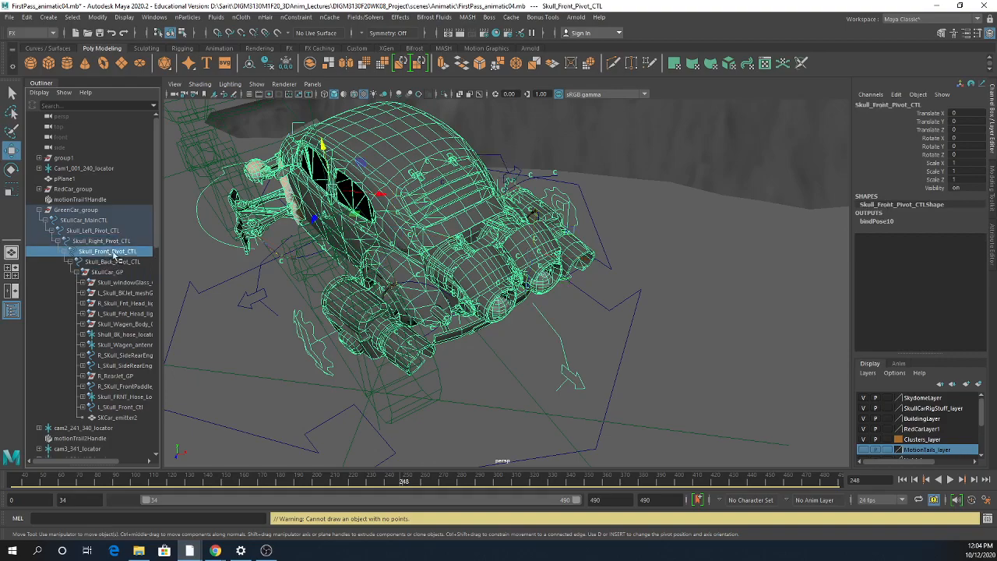
key(e)
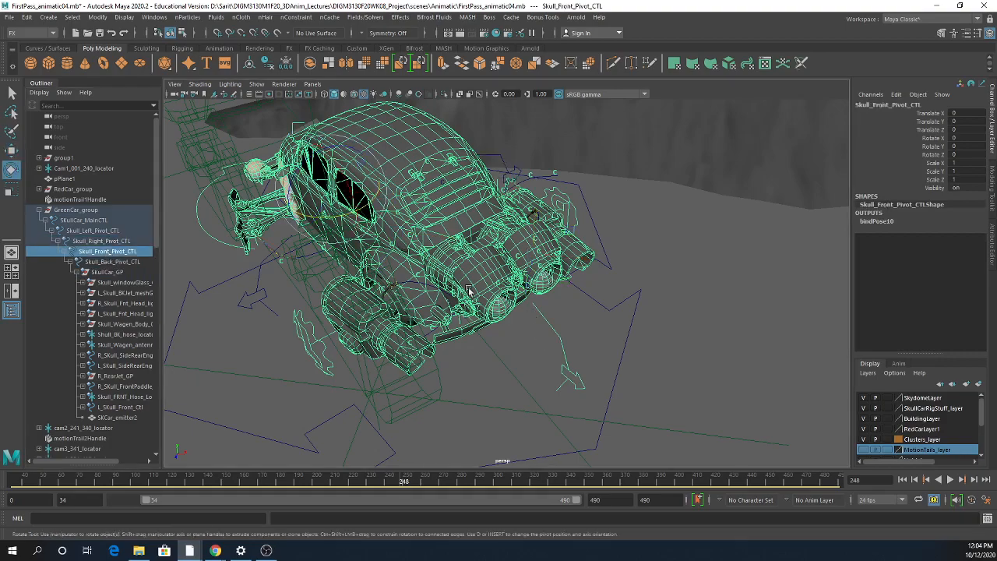
mouse_move(358, 203)
mouse_down()
mouse_move(355, 327)
mouse_move(347, 187)
mouse_up()
key(ctrl+z)
key(ctrl+z)
key(ctrl+z)
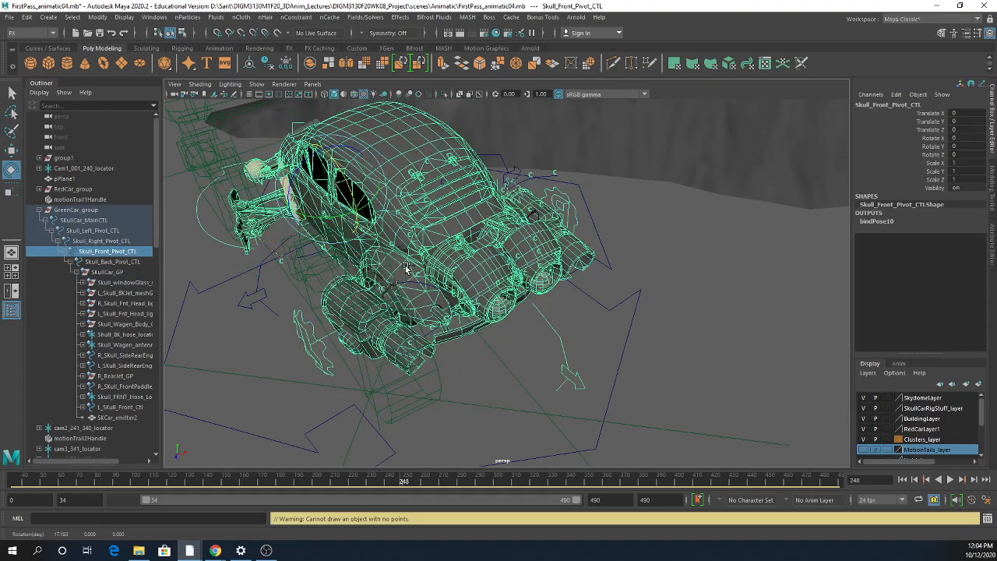
- Select and collapse SkullCar_GP, and look through the remaining Outliner entries down to the referenced scenes
click(115, 273)
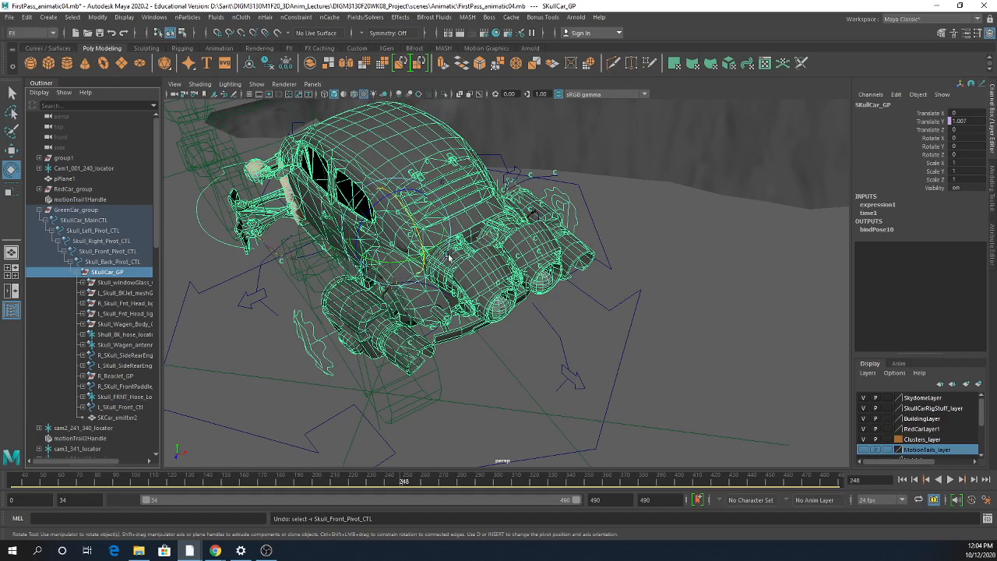
click(76, 273)
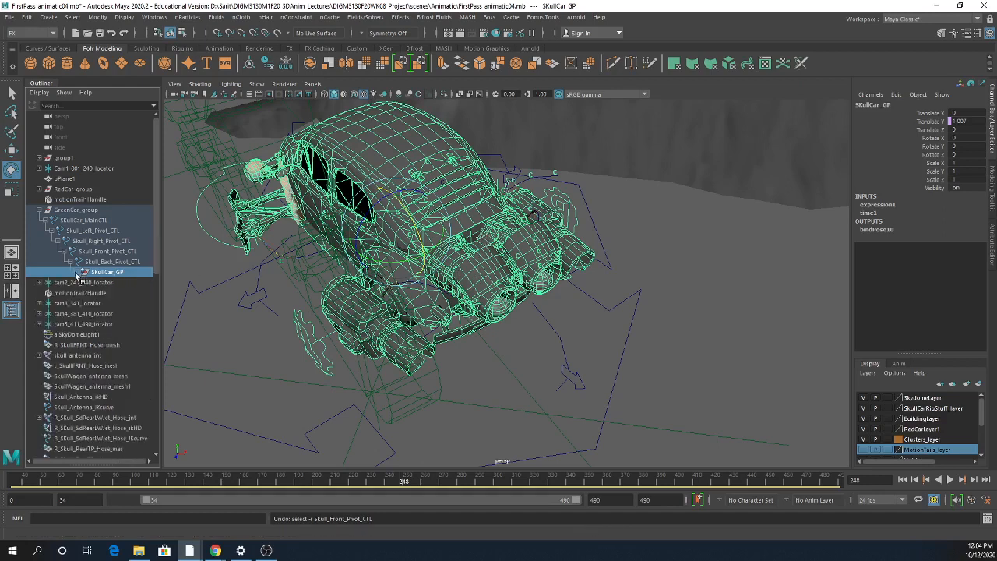
scroll(150, 389, down, 4)
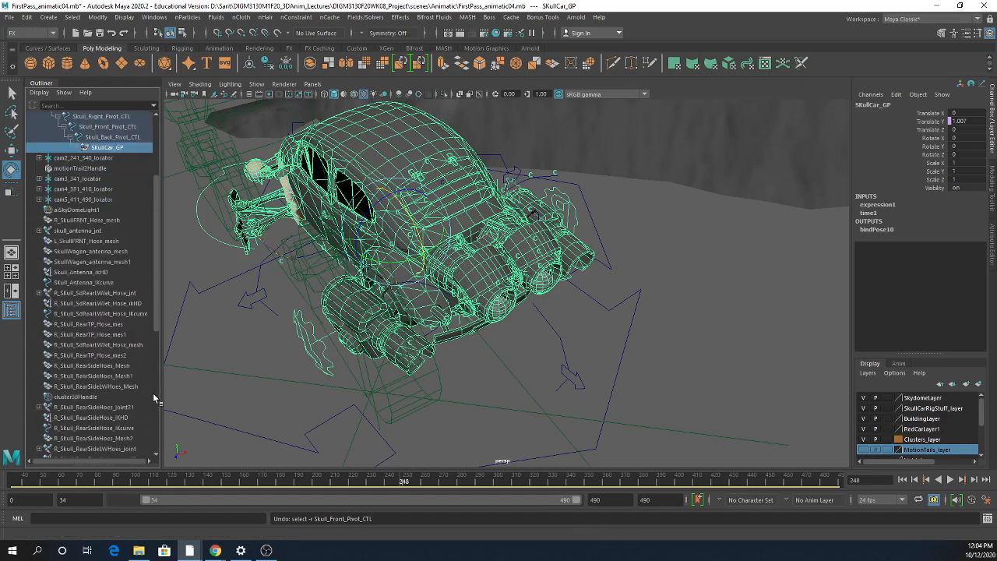
scroll(127, 429, down, 8)
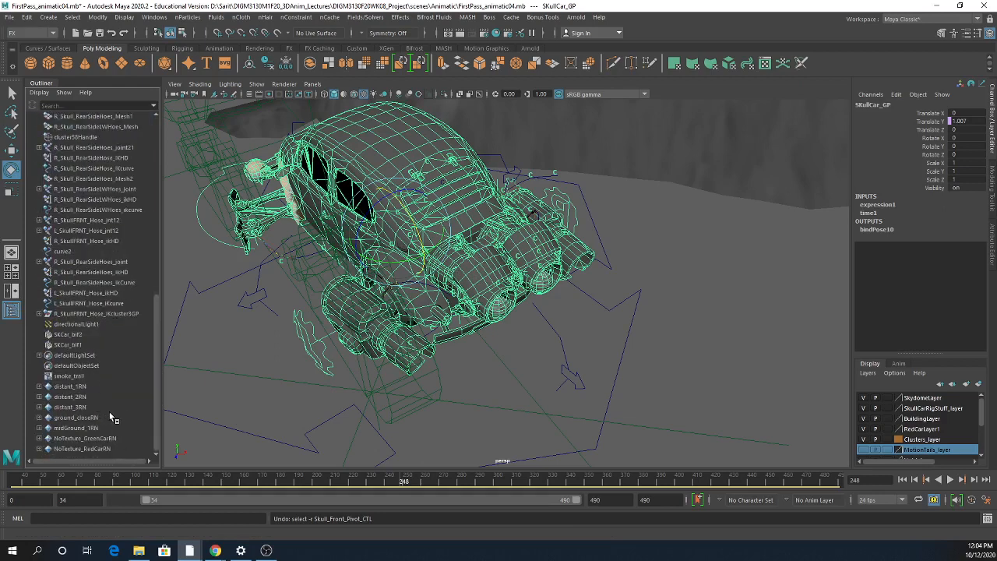
click(9, 18)
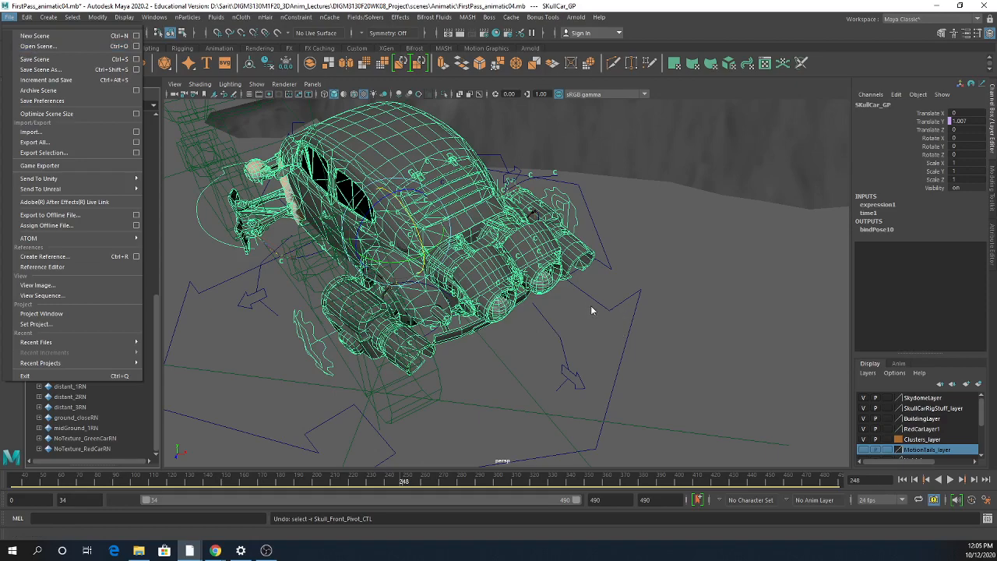
click(688, 335)
- Unparent SKCar_emitter2 from SkullCar_GP and check the group's children to verify the emitter is out
alt+drag(673, 353, 514, 286)
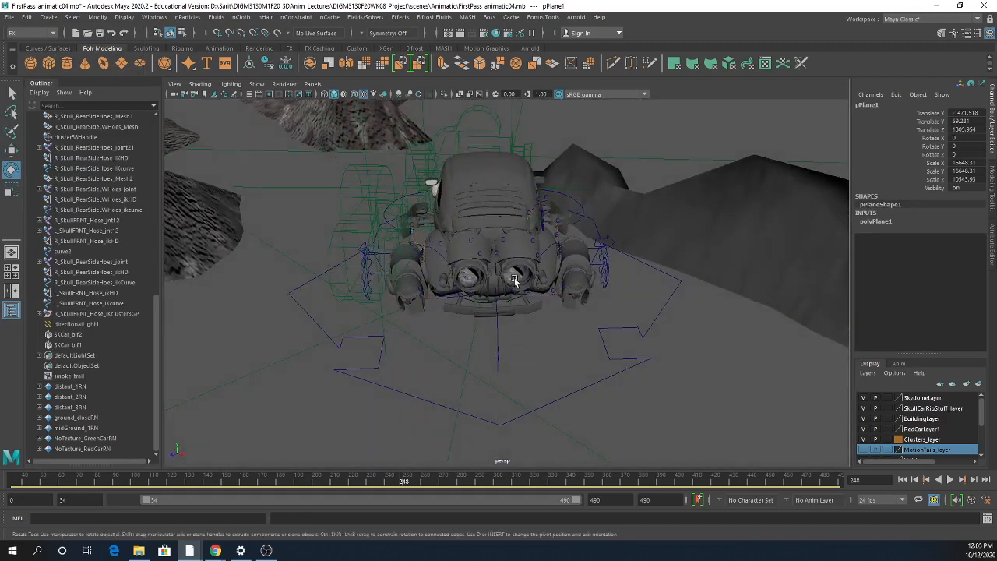
click(514, 281)
key(w)
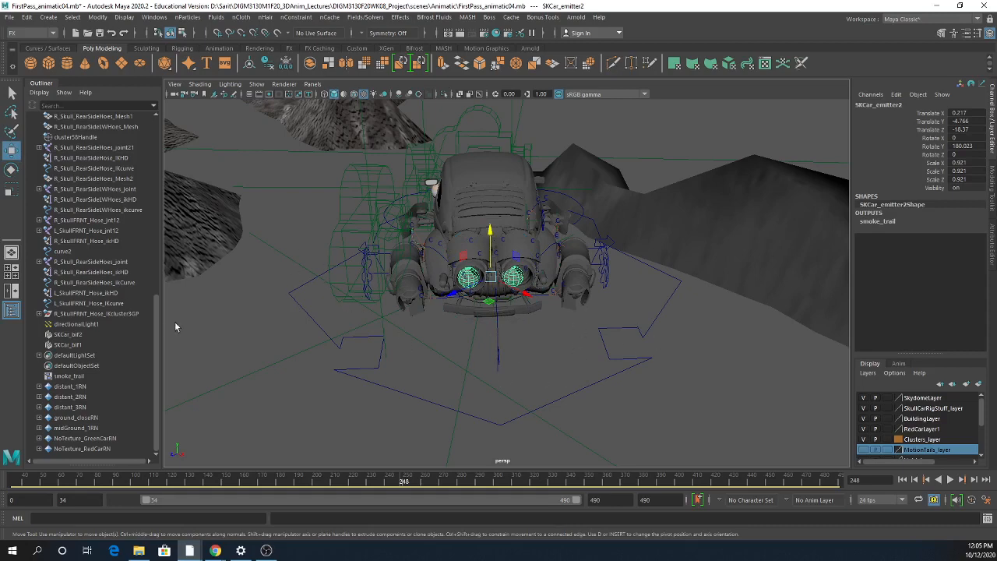
drag(157, 326, 147, 218)
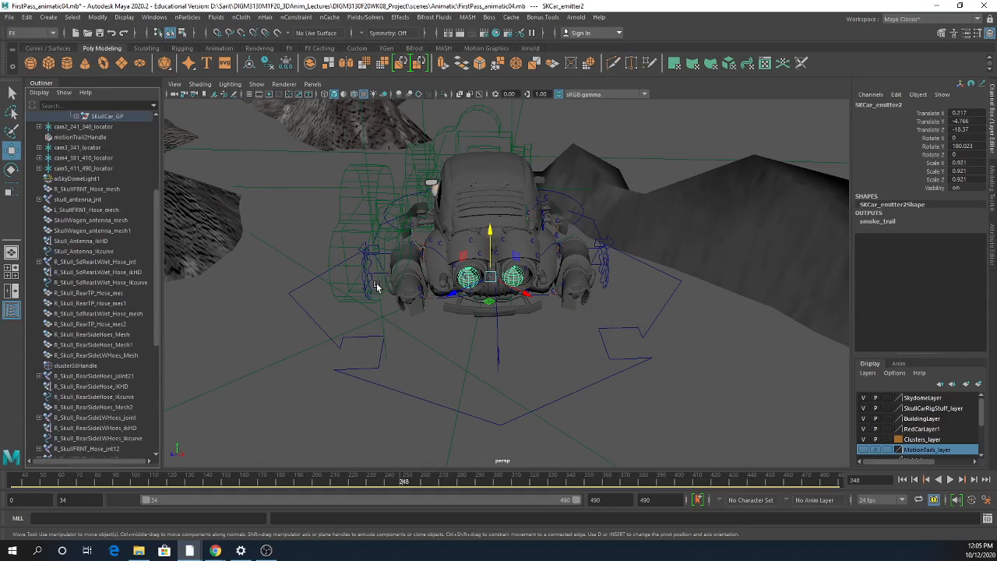
key(shift+p)
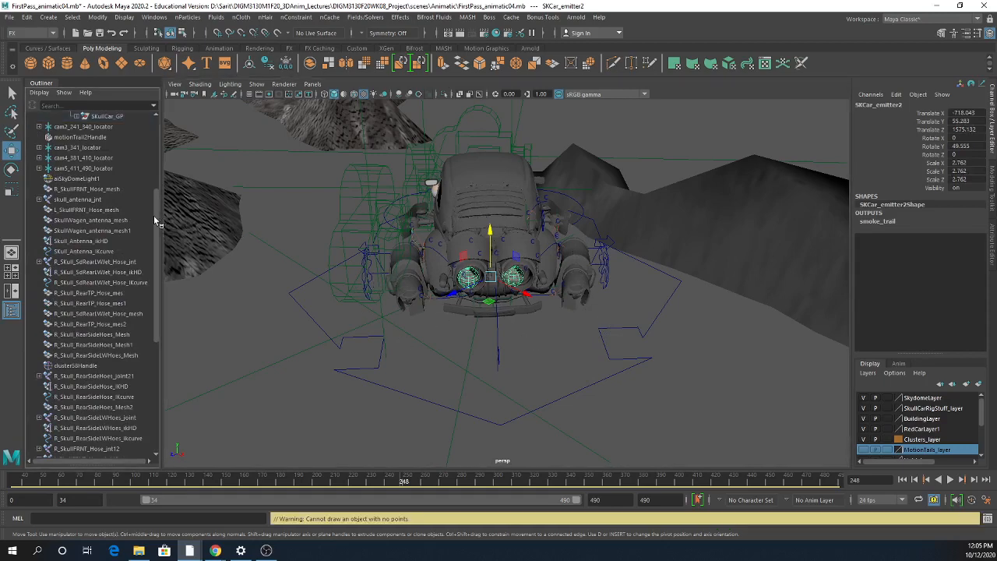
scroll(153, 215, up, 2)
click(76, 158)
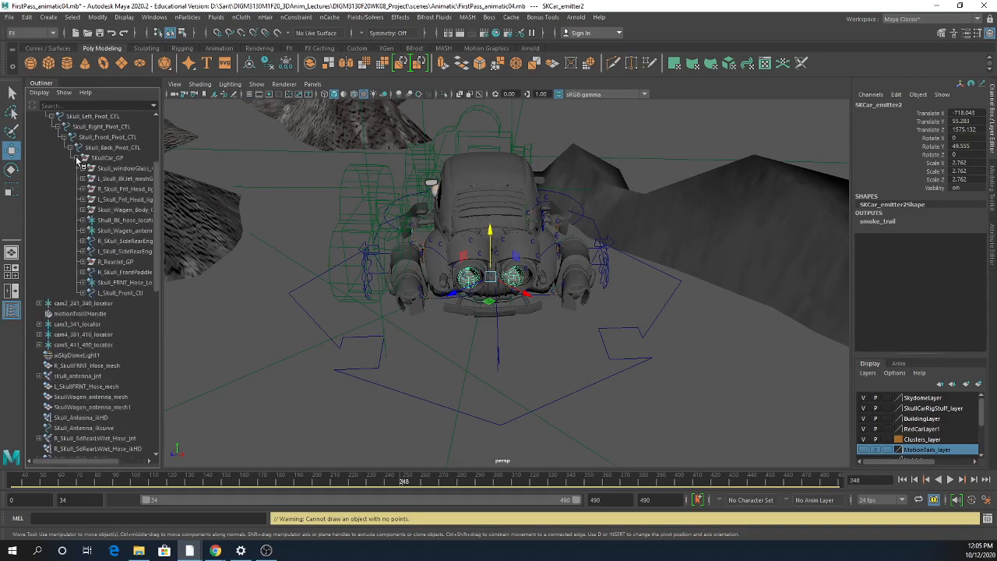
click(76, 158)
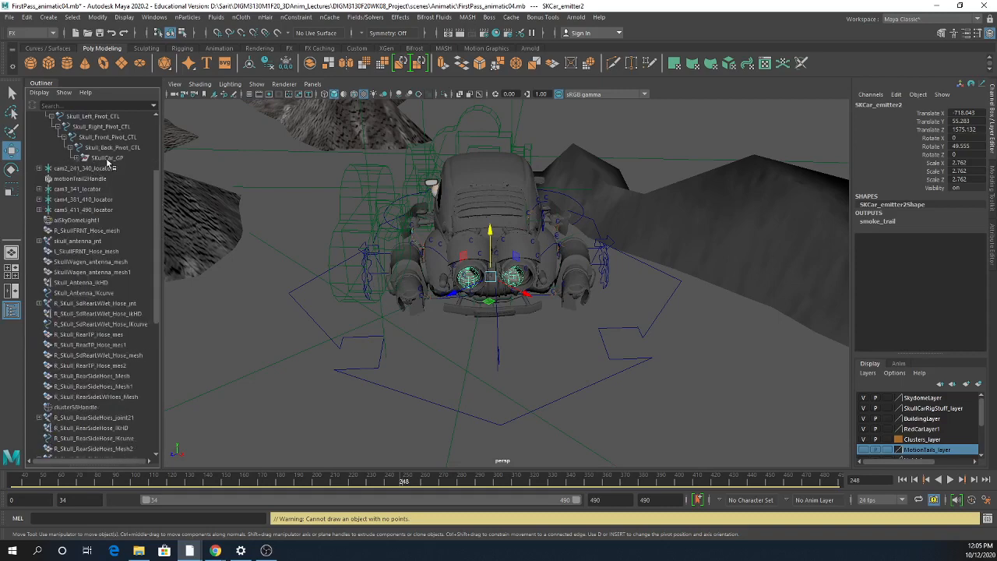
- Parent-constrain SKCar_emitter2 to SkullCar_GP with Maintain Offset on, all translate and rotate axes, and weight 1
click(113, 160)
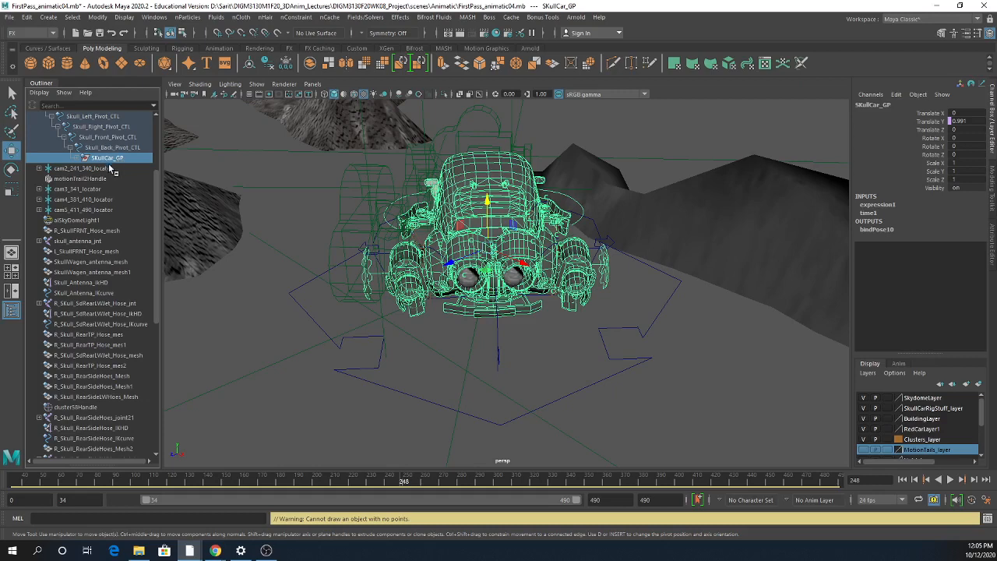
click(471, 283)
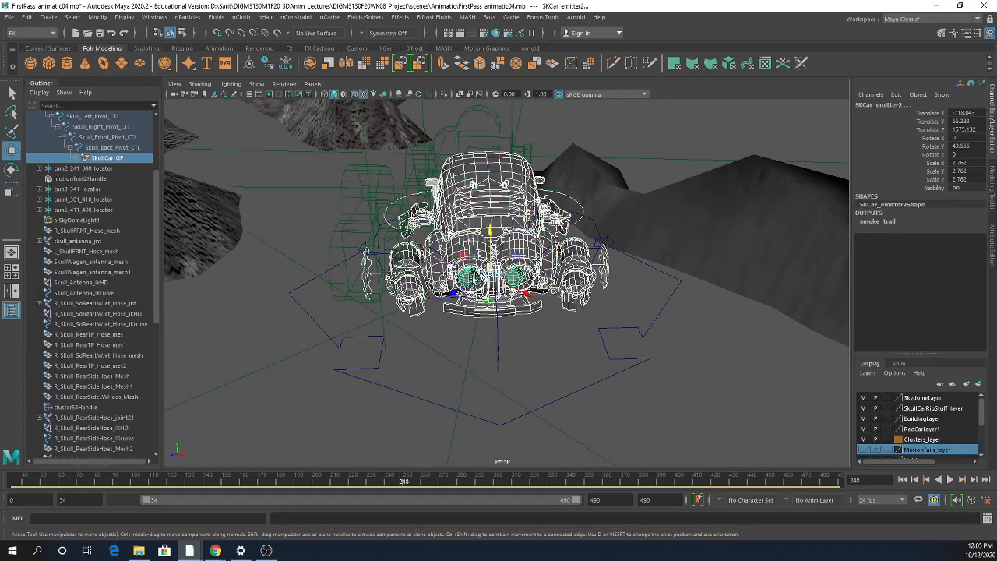
click(36, 34)
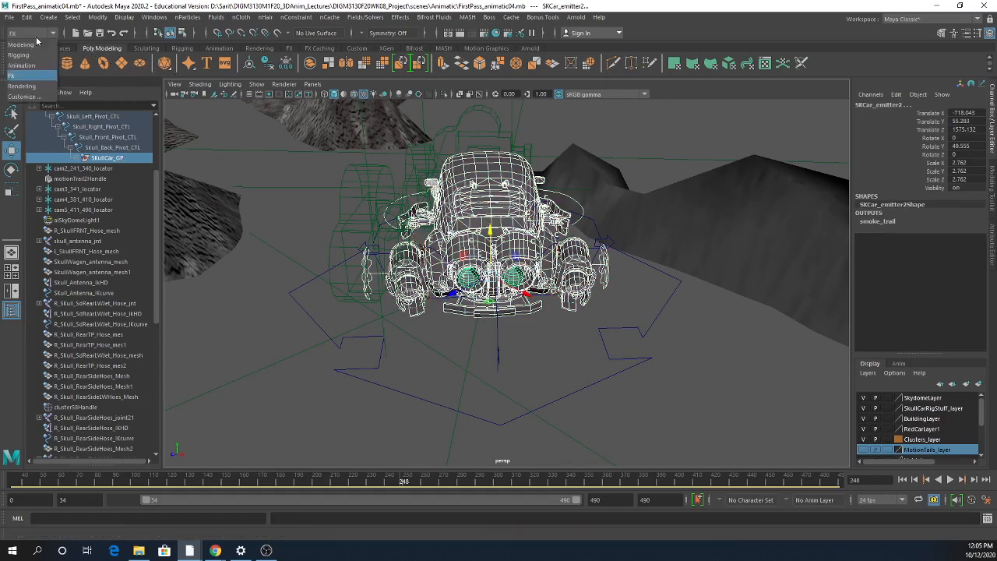
click(23, 56)
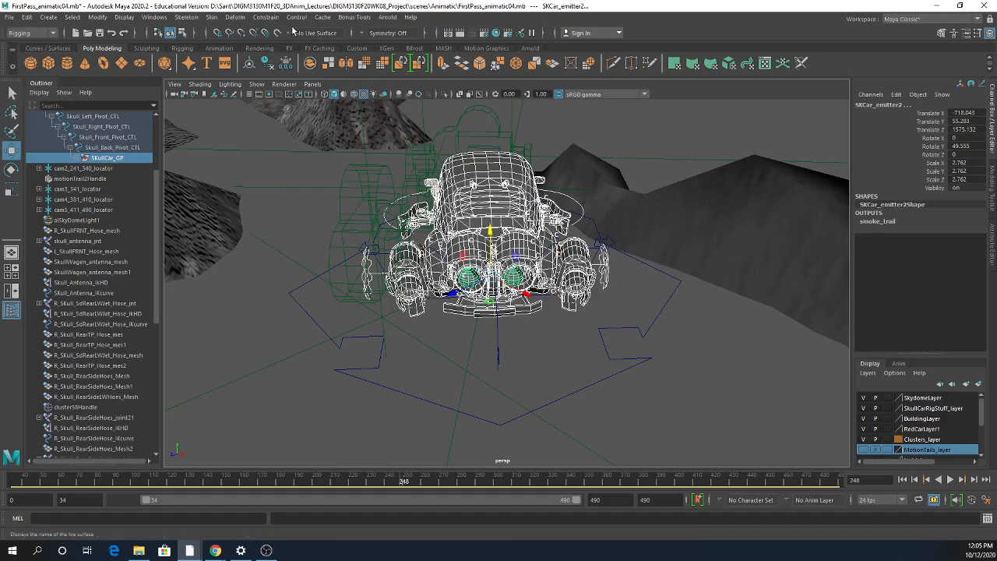
click(266, 17)
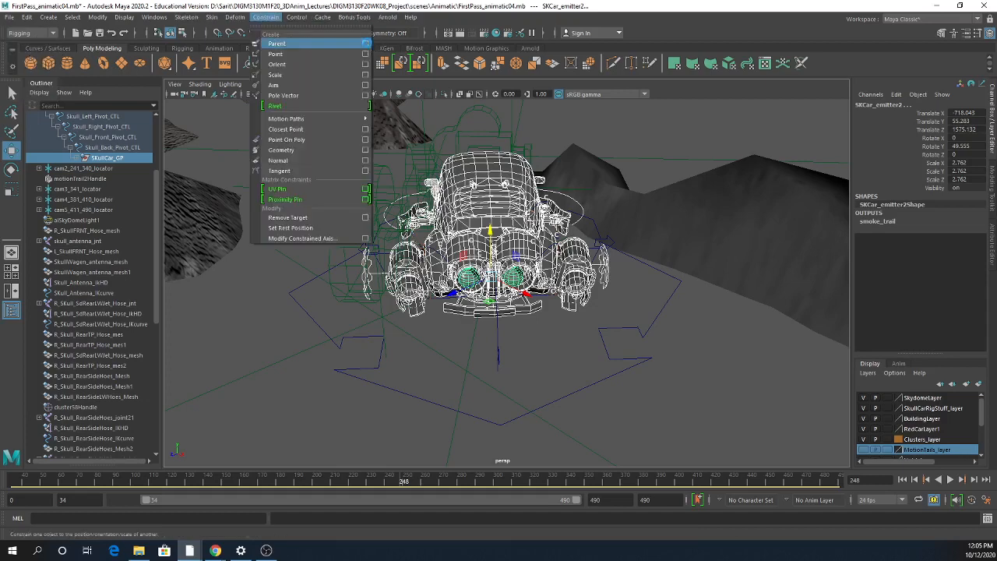
click(366, 43)
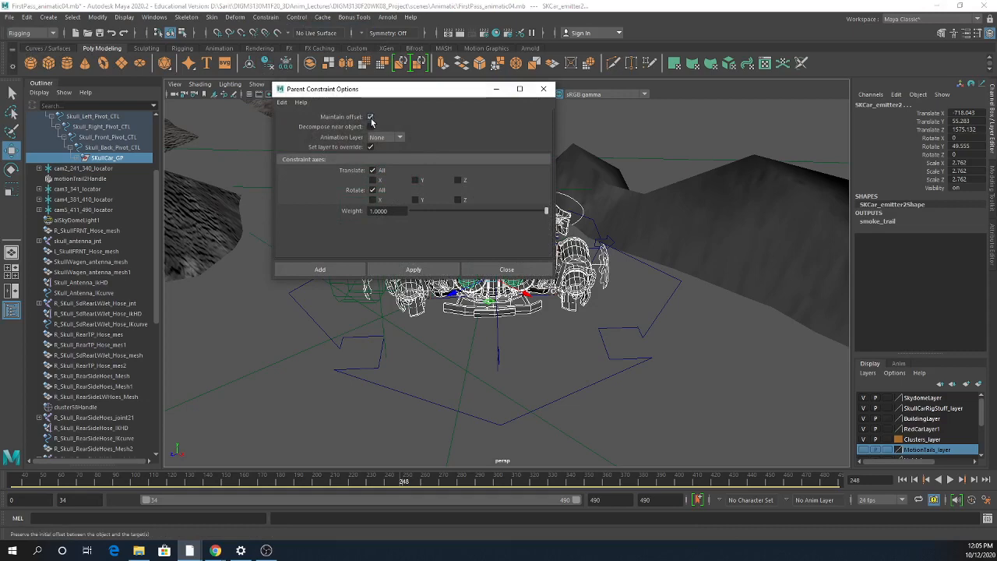
click(319, 270)
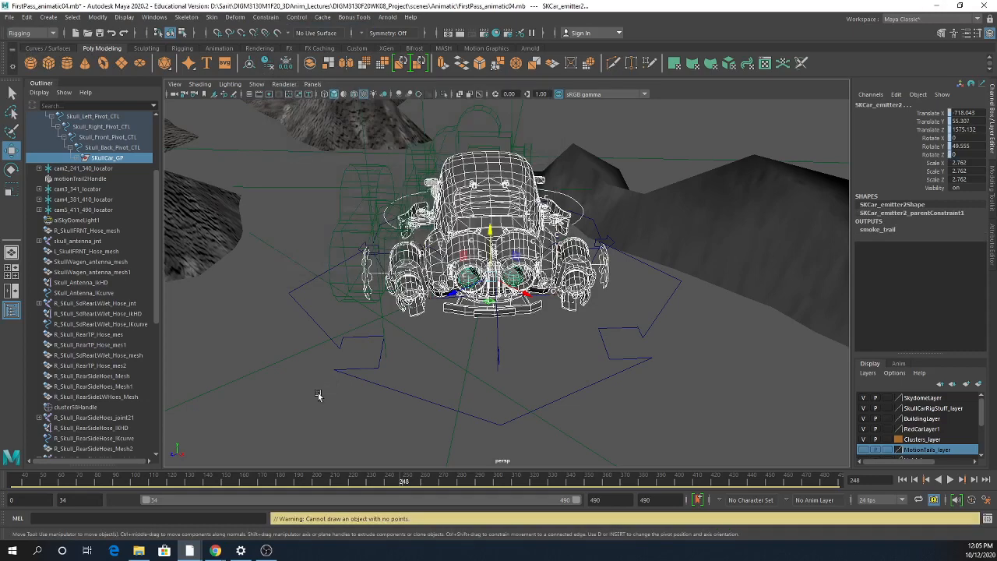
- Expand SKCar_emitter2 in the Outliner and inspect its parent constraint, ending with only the emitter selected
drag(157, 263, 155, 429)
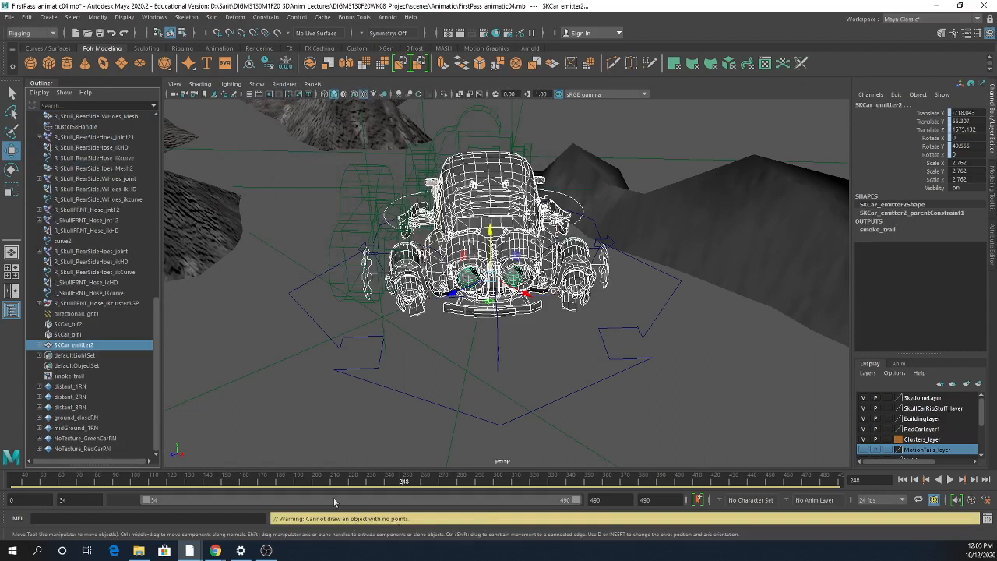
click(39, 345)
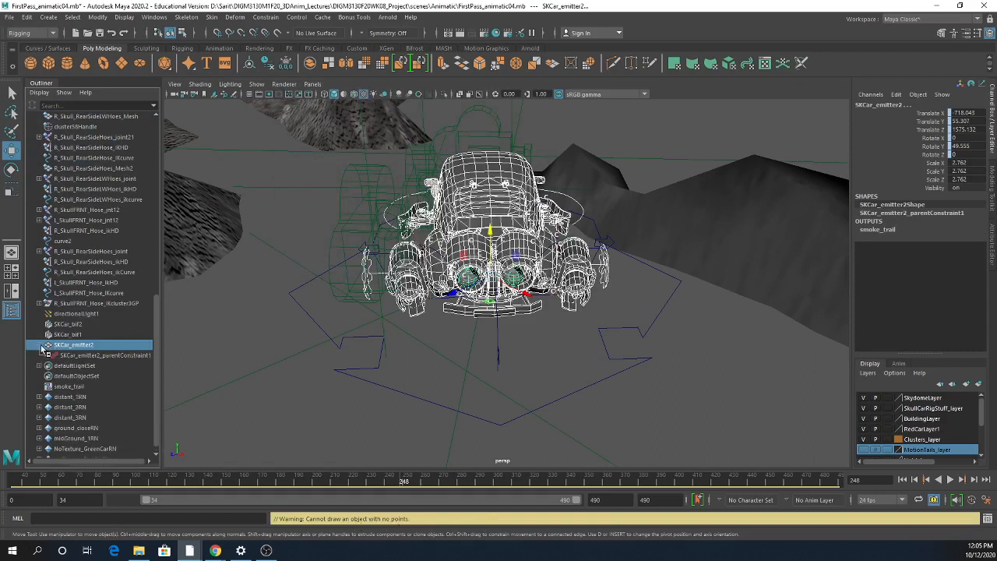
click(92, 355)
click(90, 345)
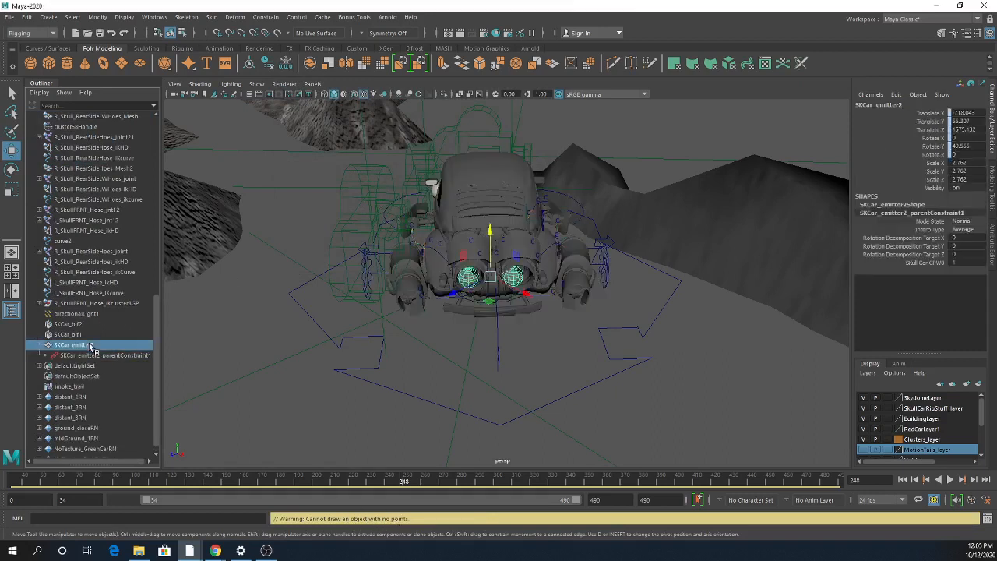
- Scrub the animation to frame 439 and back to frame 369 to check how the constrained emitter follows the skull car
alt+right_drag(582, 438, 476, 346)
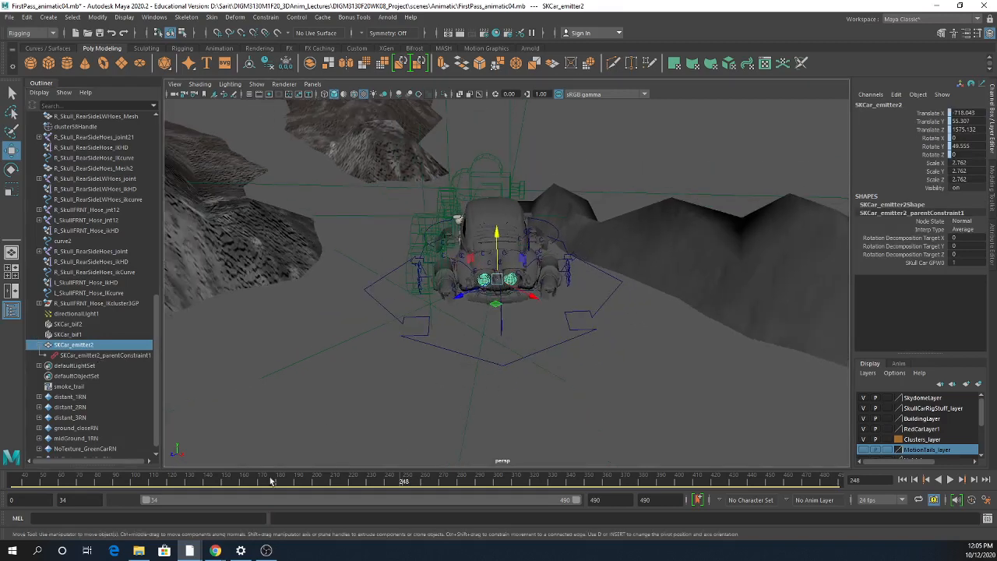
drag(570, 484, 742, 471)
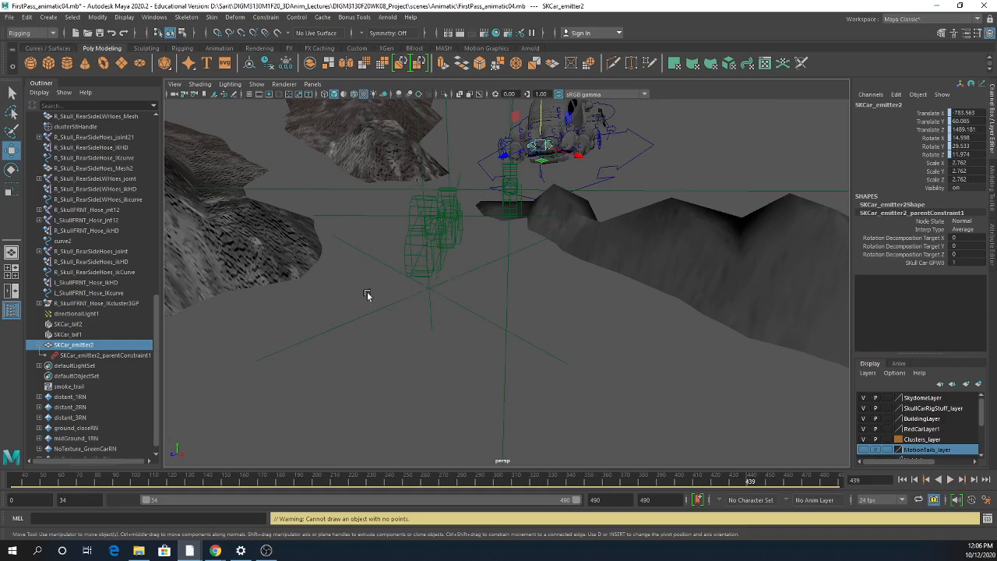
click(661, 481)
drag(661, 480, 624, 481)
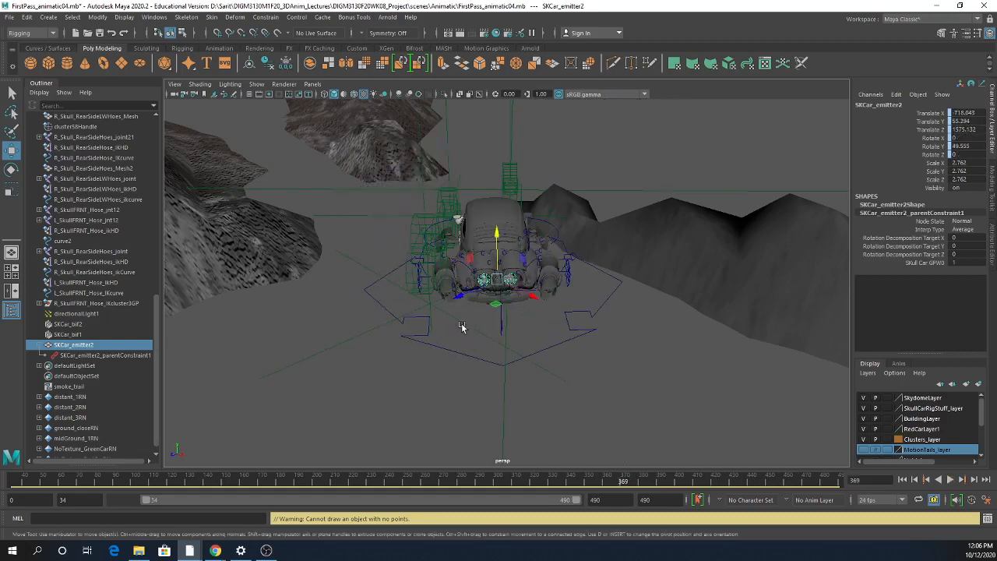
alt+drag(463, 325, 422, 394)
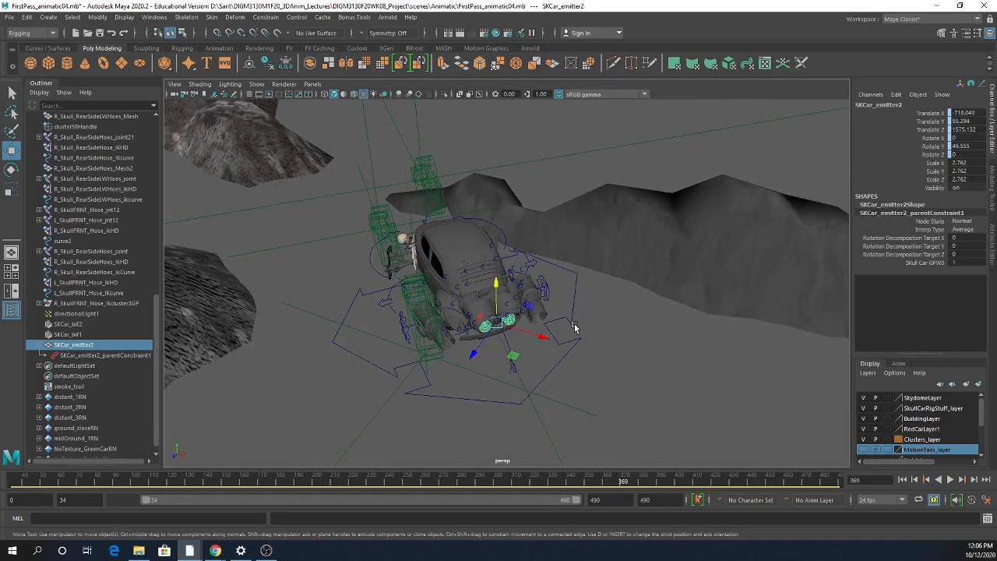
click(9, 17)
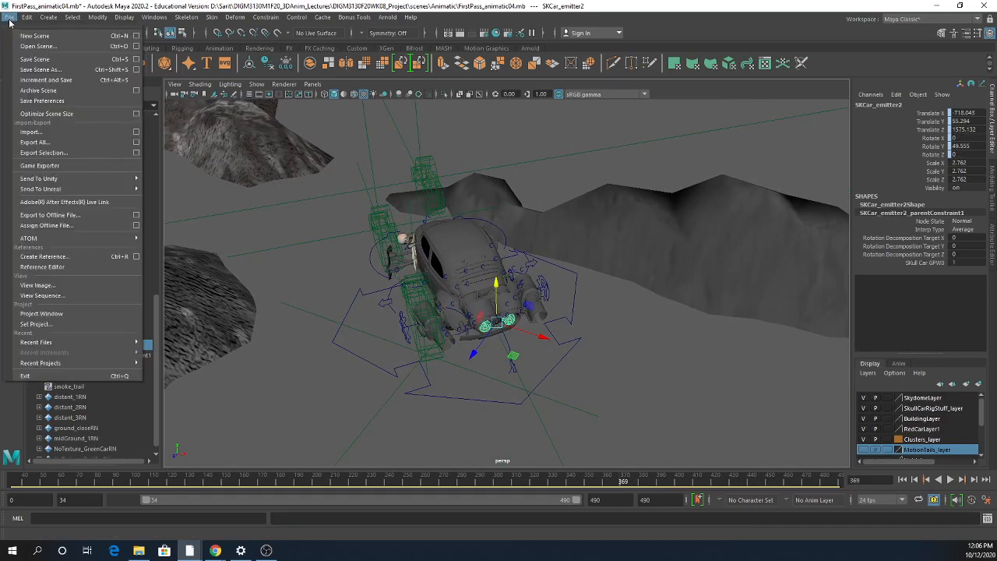
click(266, 550)
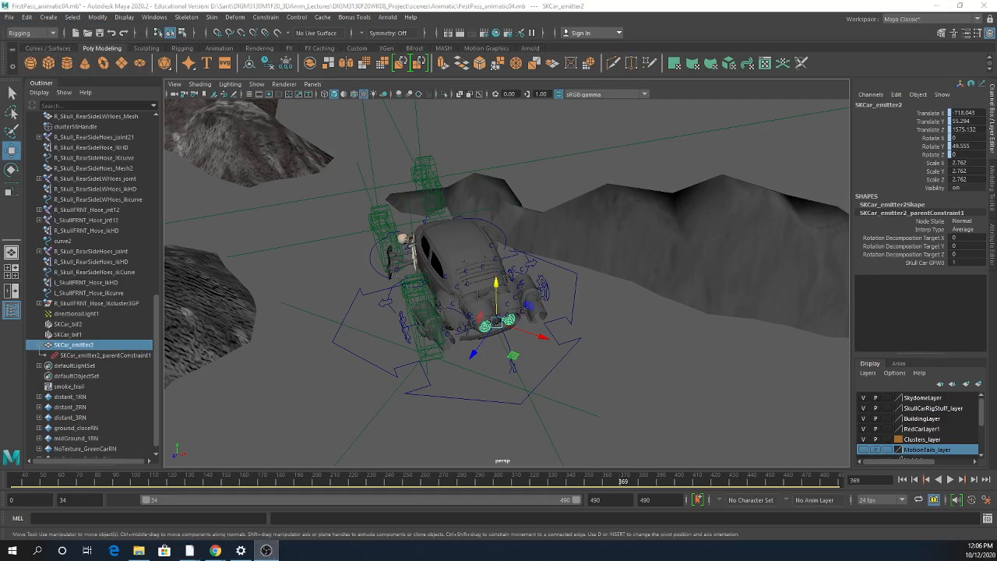